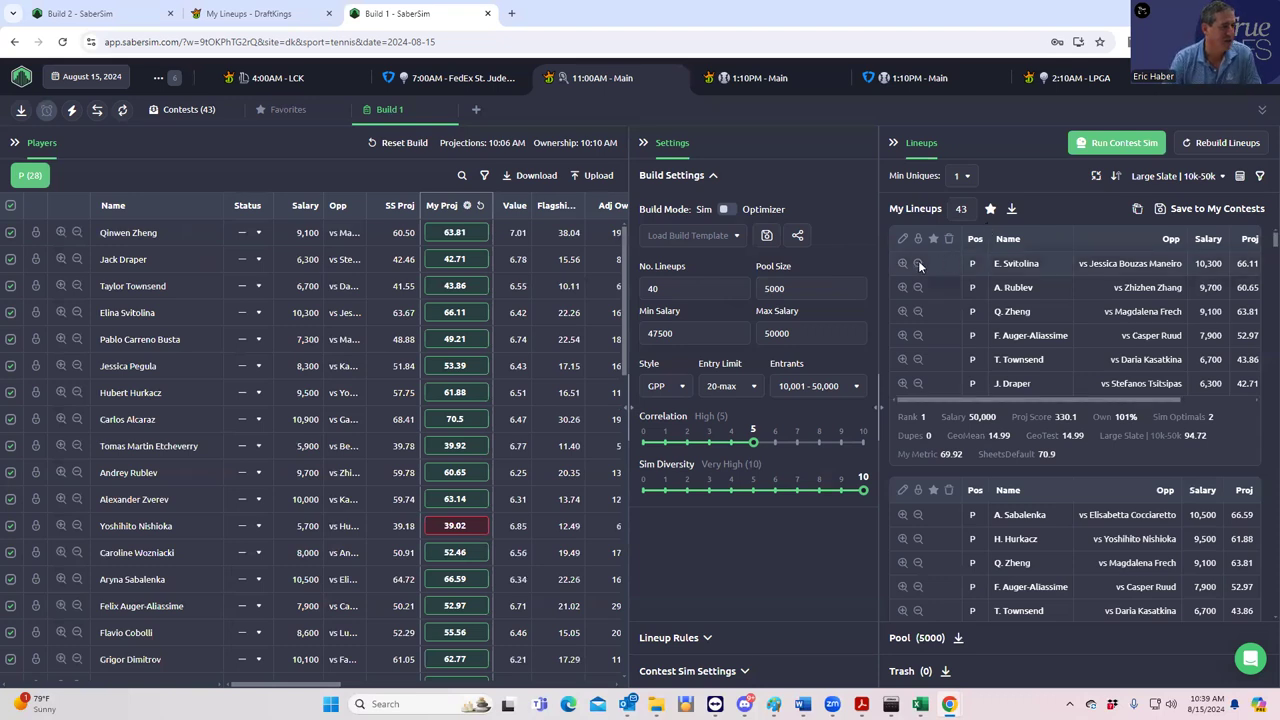
Step: Edit the TEN $35K Line Painter contest sim and keep its field lineups at Flagship MME
left_click(745, 672)
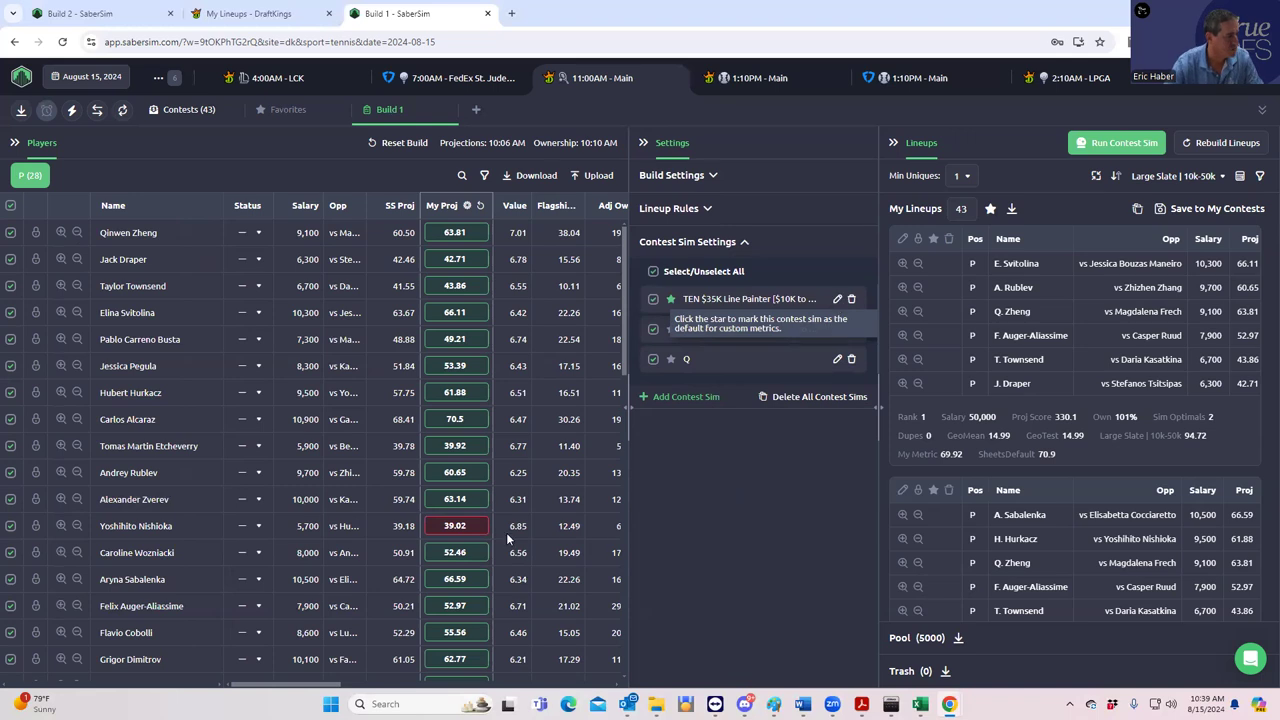
left_click_drag(307, 692, 429, 677)
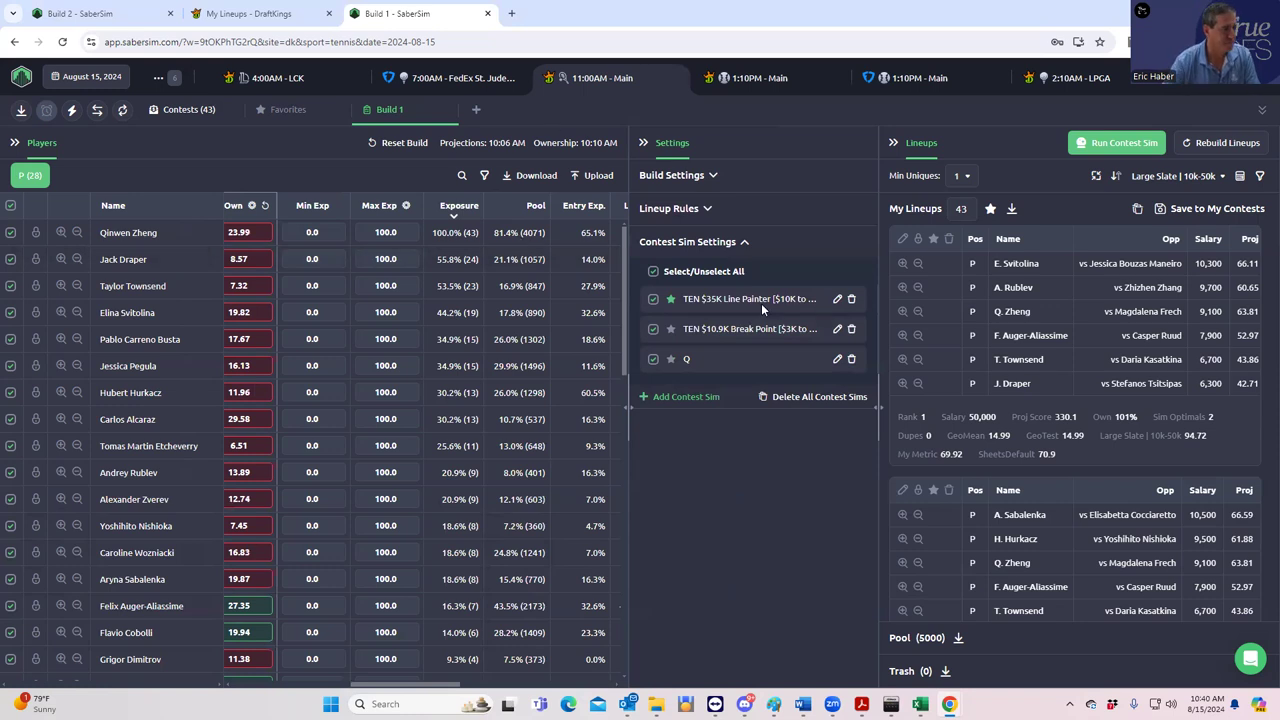
left_click(837, 299)
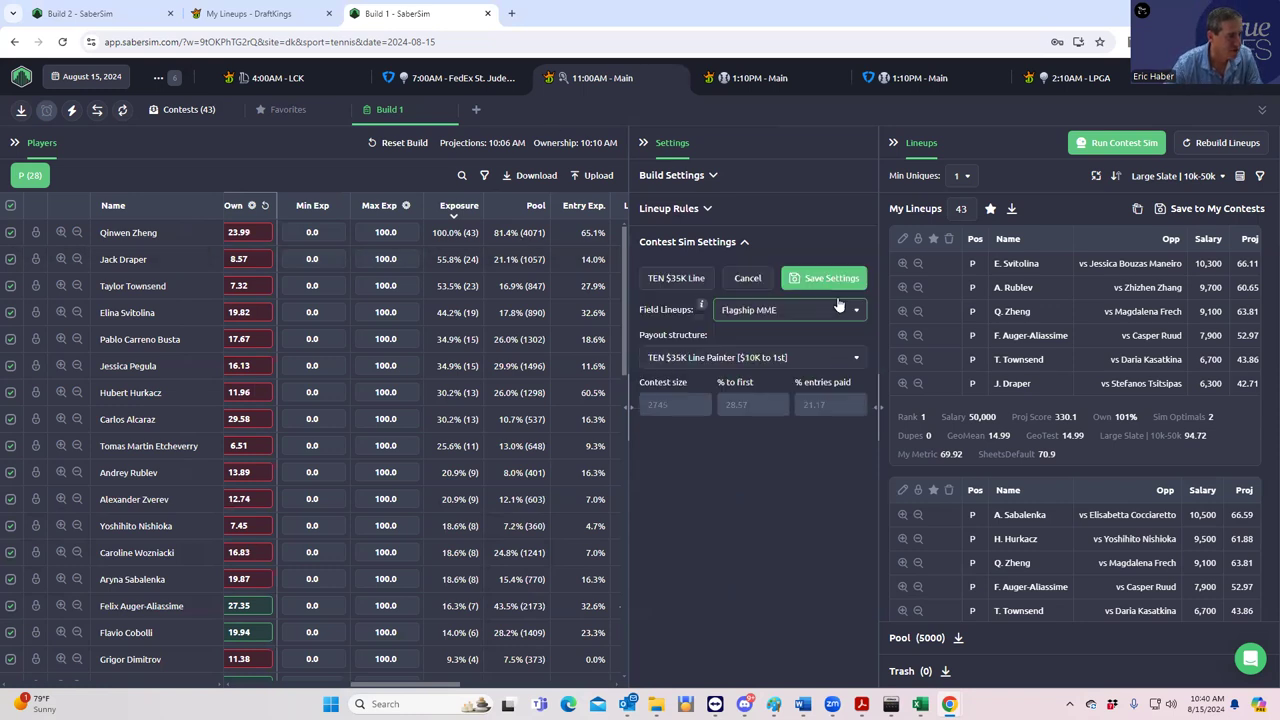
left_click(780, 320)
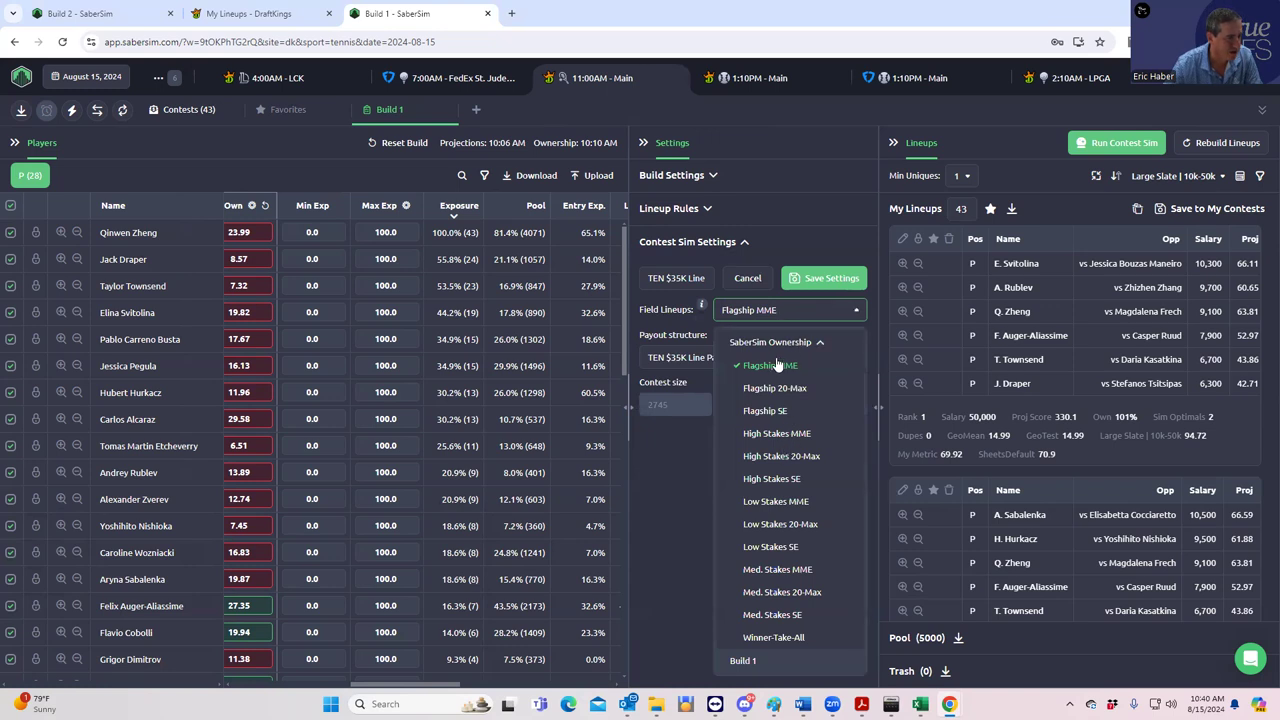
left_click(777, 365)
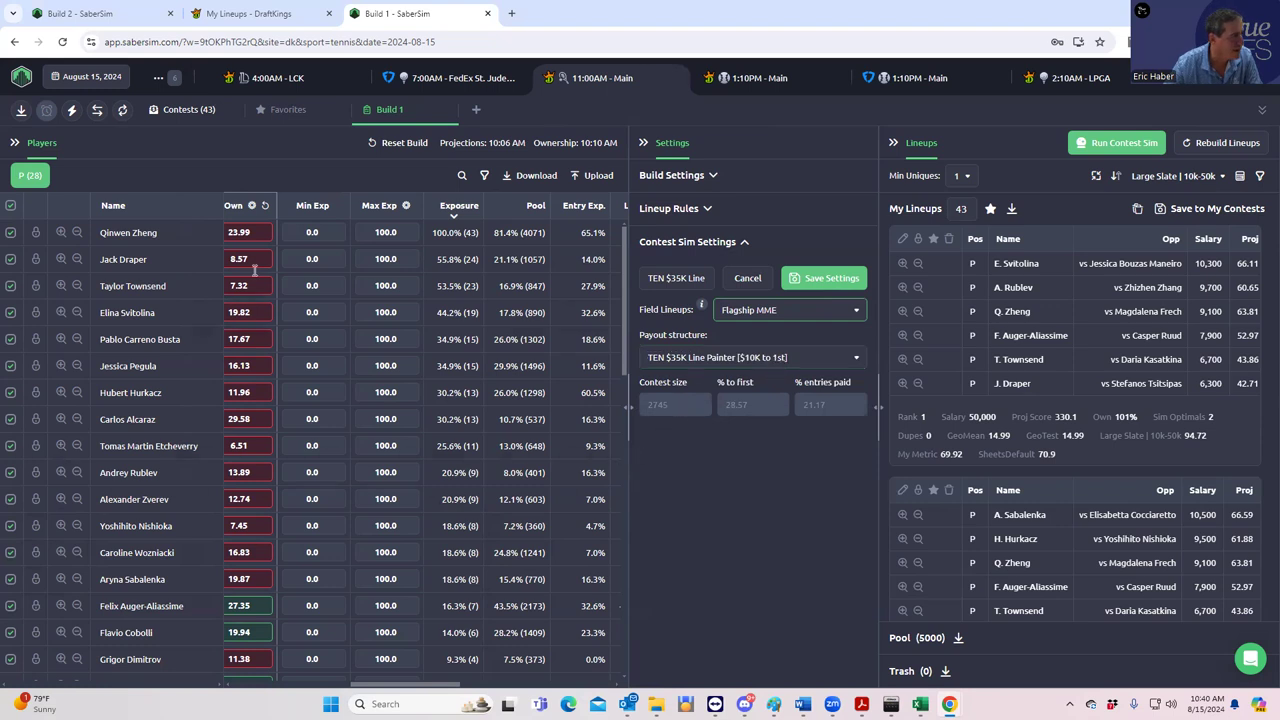
Step: From Contests (43), open the Flagship MME field lineups as a 20-lineup build tab
left_click(190, 110)
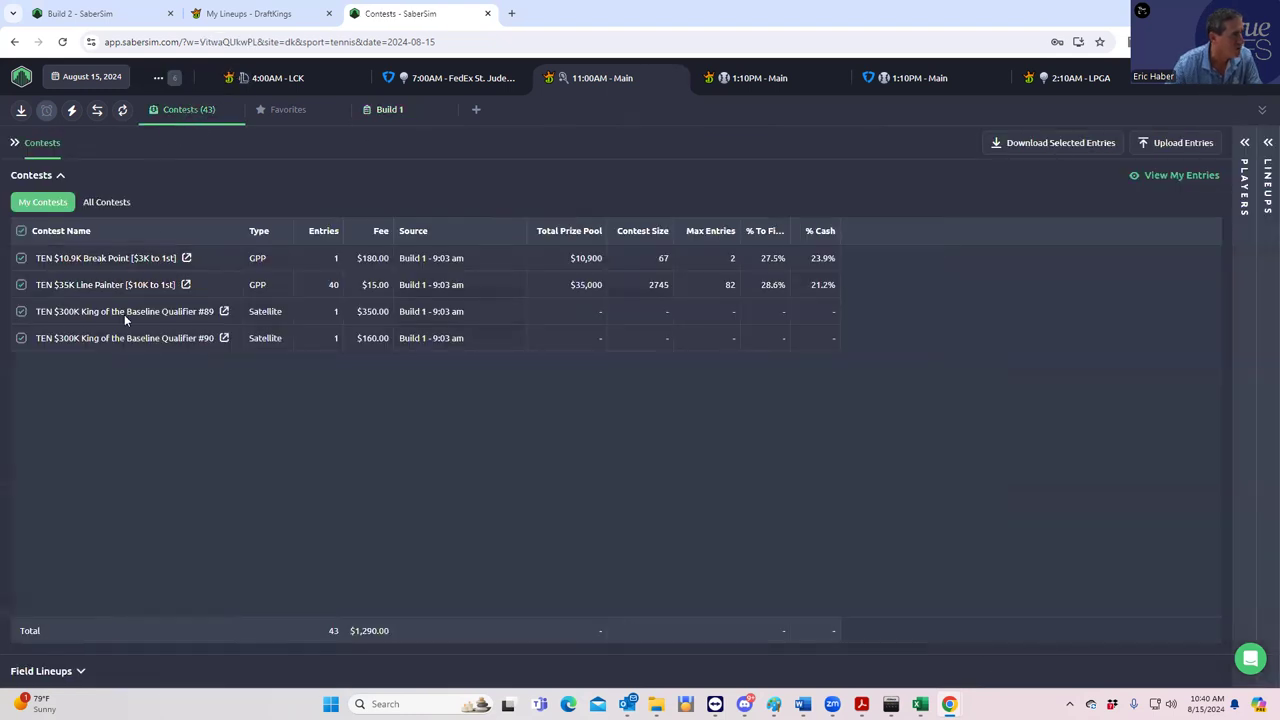
left_click(82, 670)
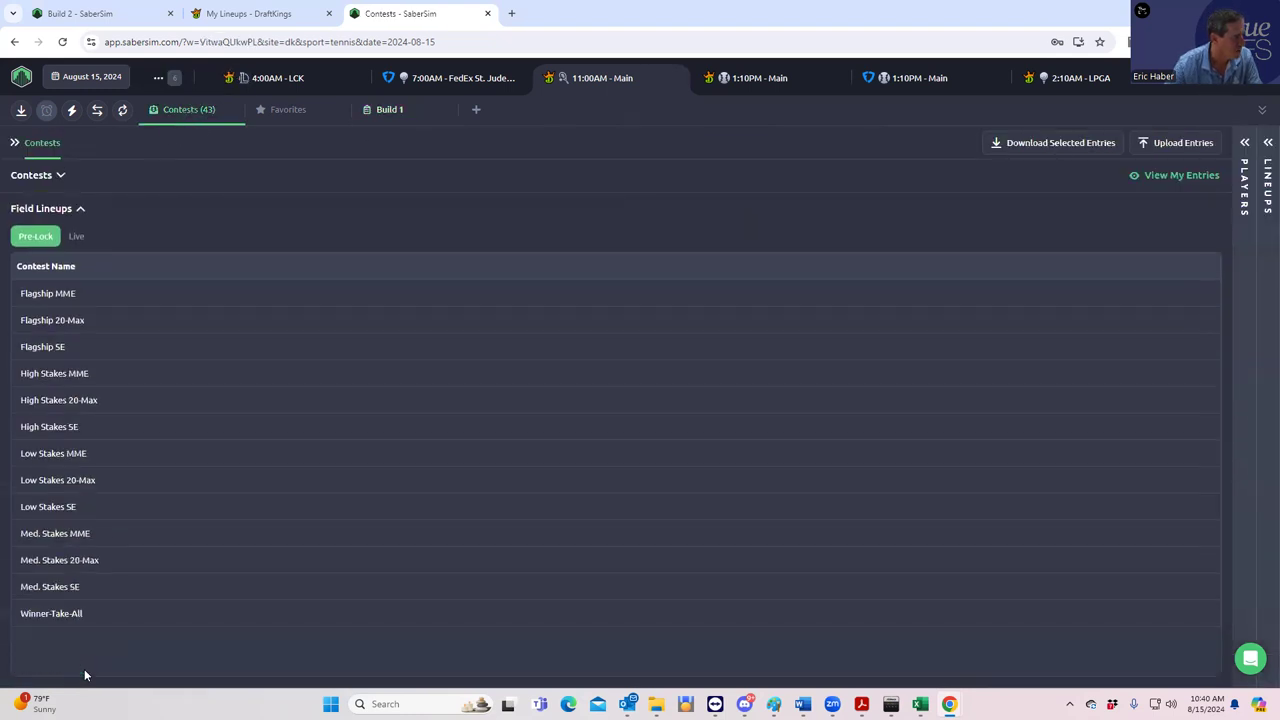
left_click(56, 295)
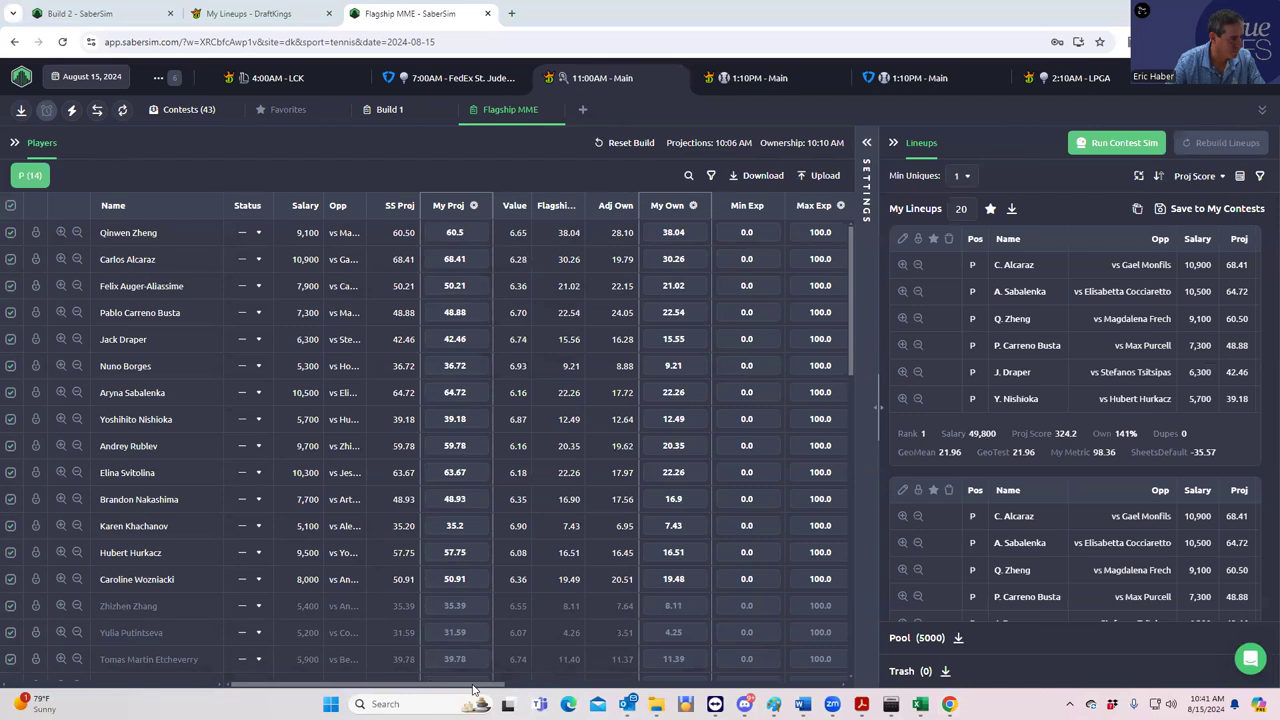
left_click_drag(475, 686, 570, 685)
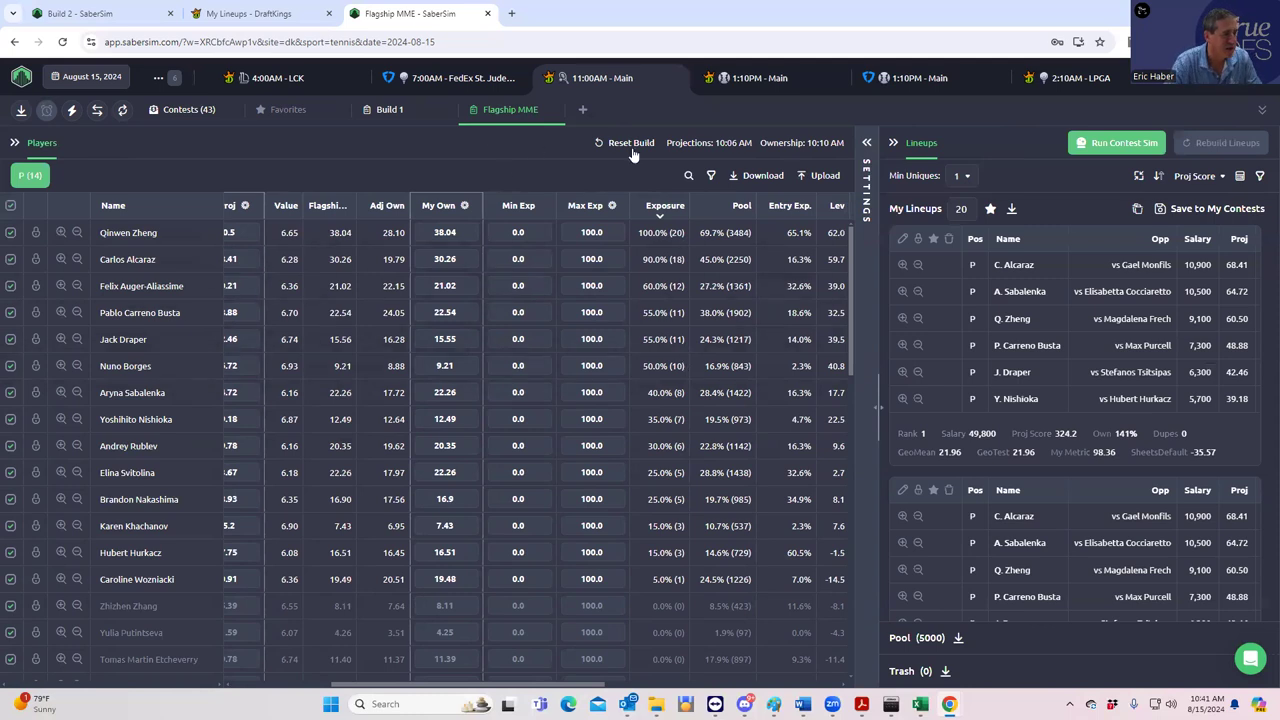
Step: Re-save the TEN $35K Line Painter and TEN $10.9K Break Point contest sim settings
left_click(866, 145)
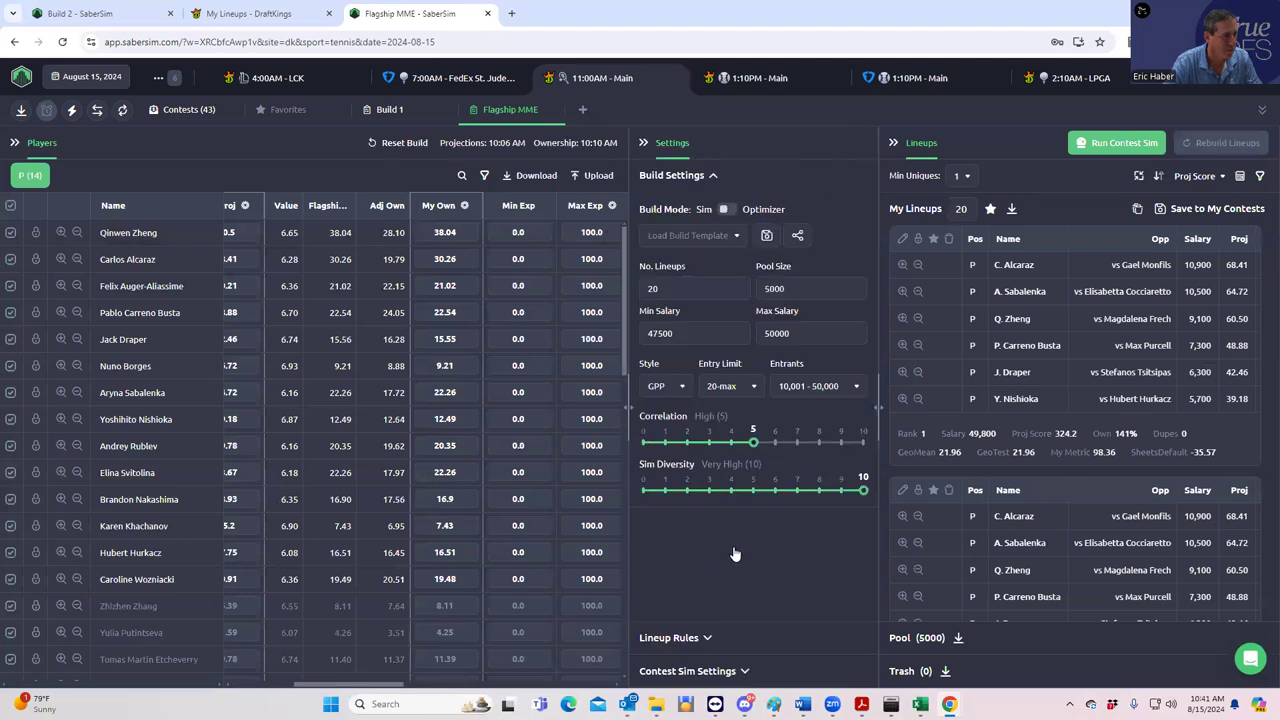
left_click(746, 673)
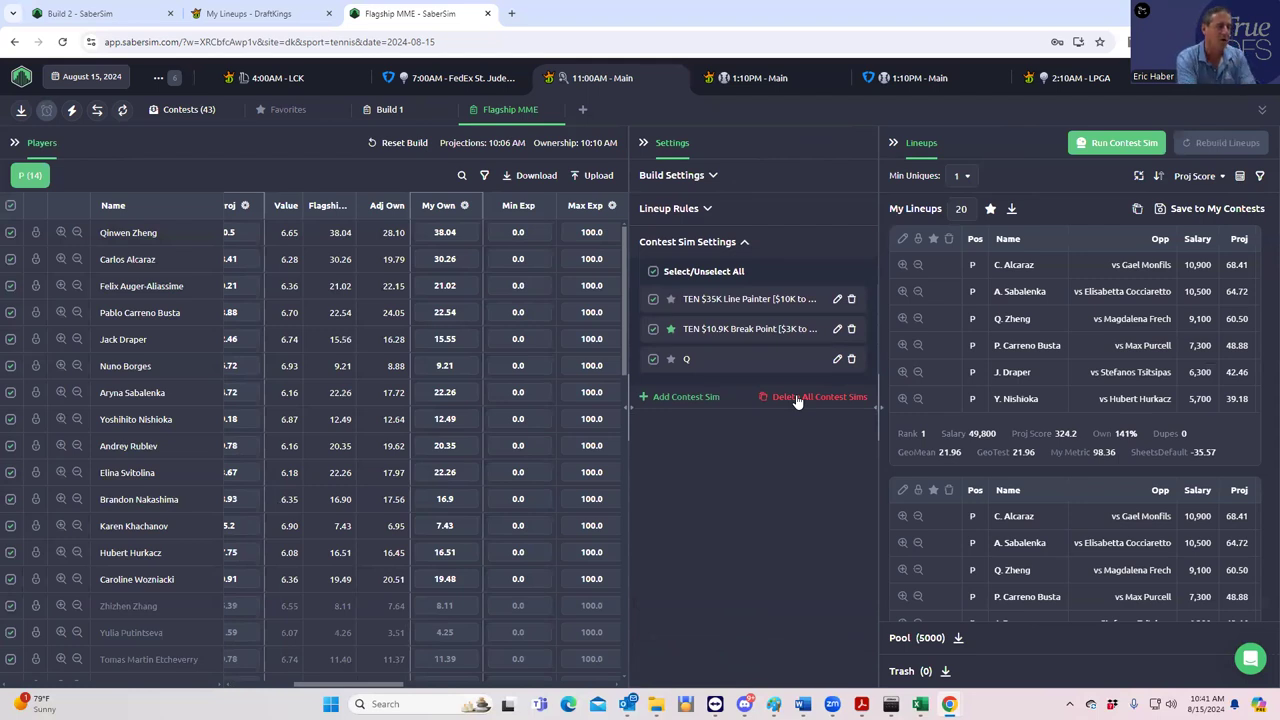
left_click(837, 298)
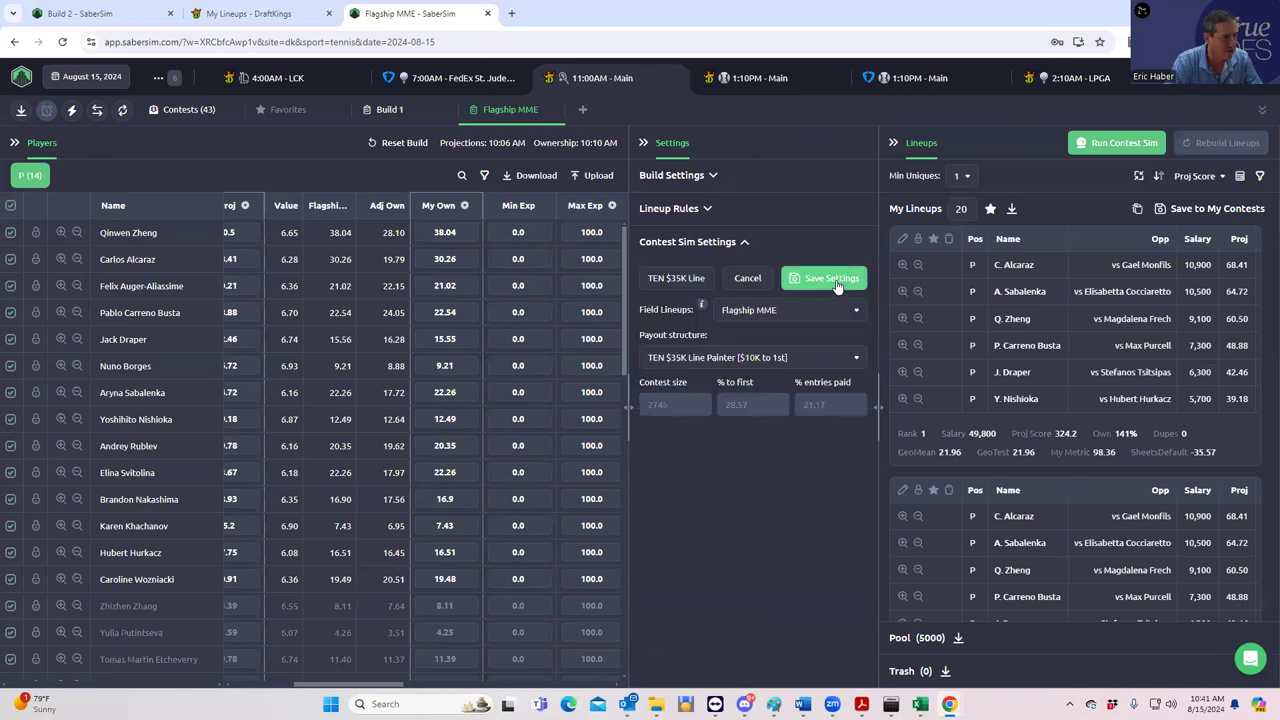
left_click(836, 280)
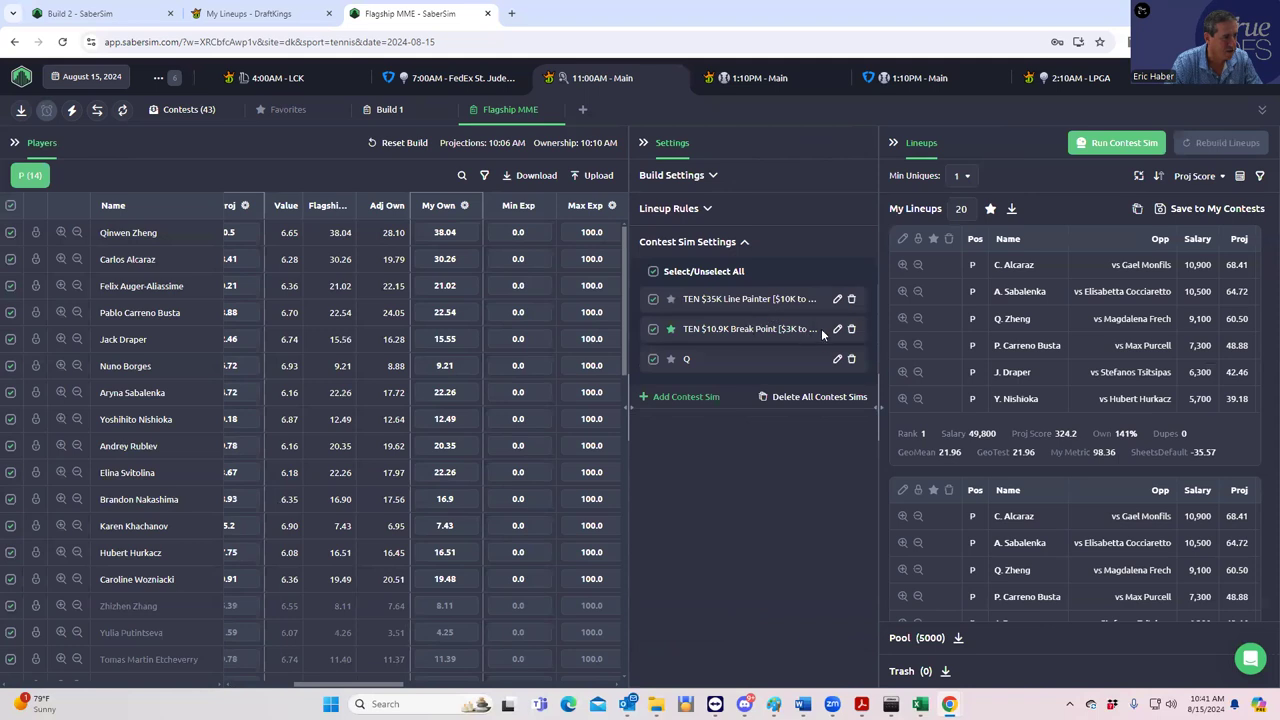
left_click(837, 329)
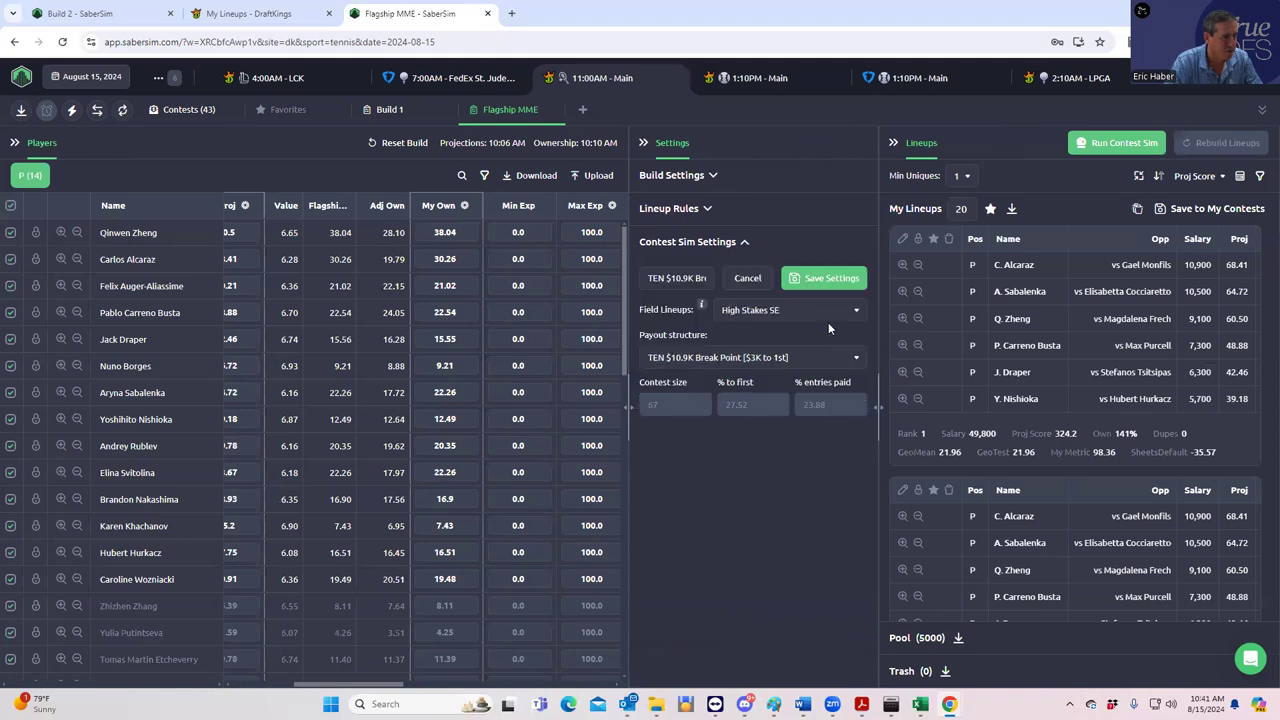
left_click(829, 280)
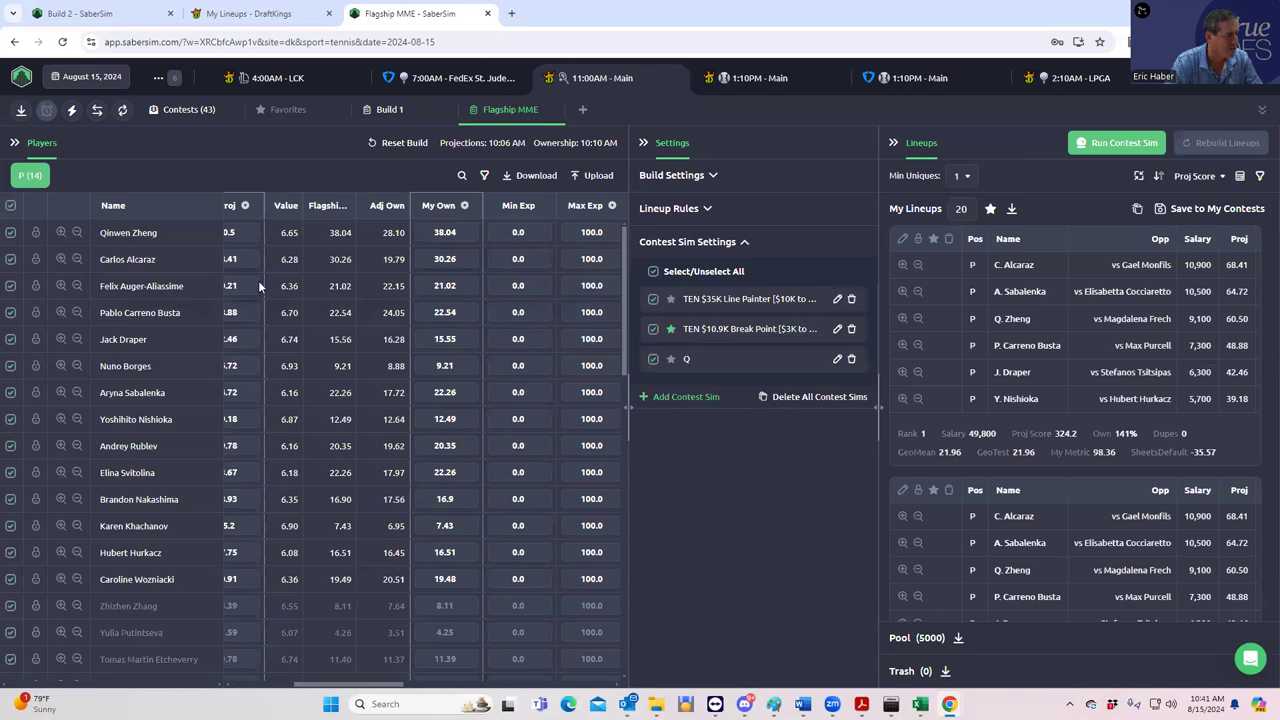
Step: Open the High Stakes SE field lineups as a new build tab, then return to Flagship MME
left_click(195, 112)
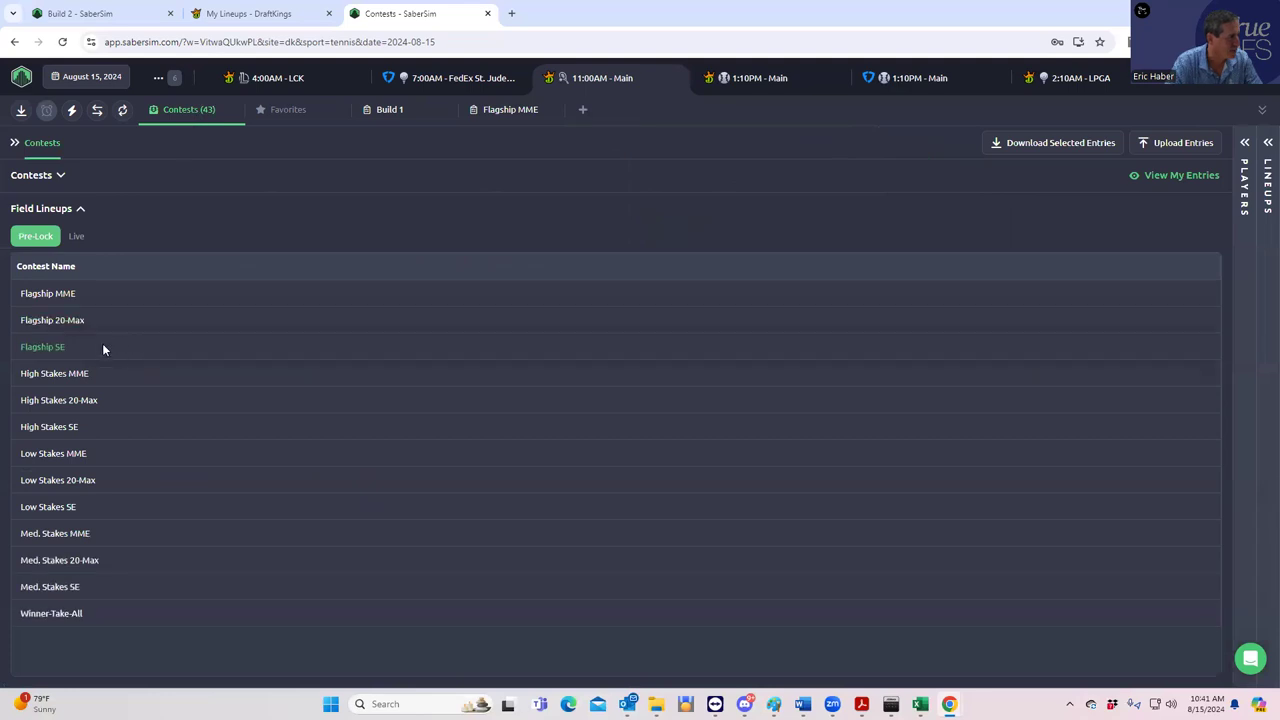
left_click(56, 347)
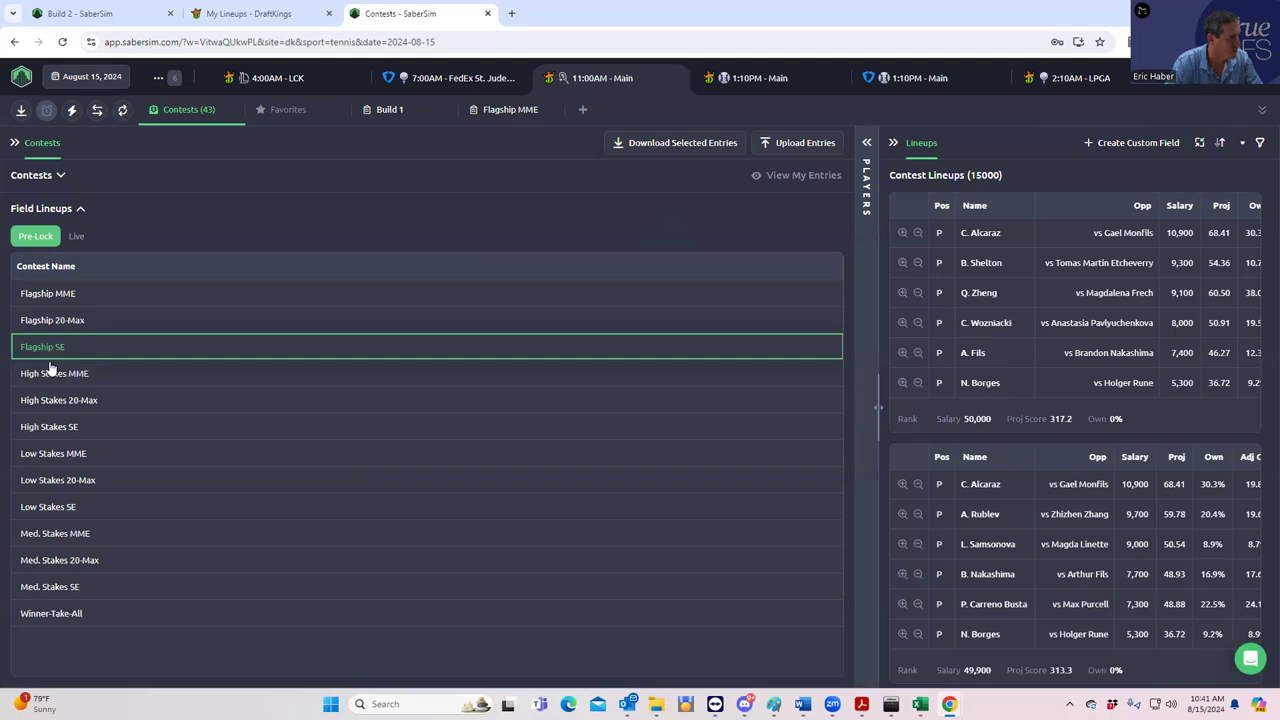
left_click(65, 428)
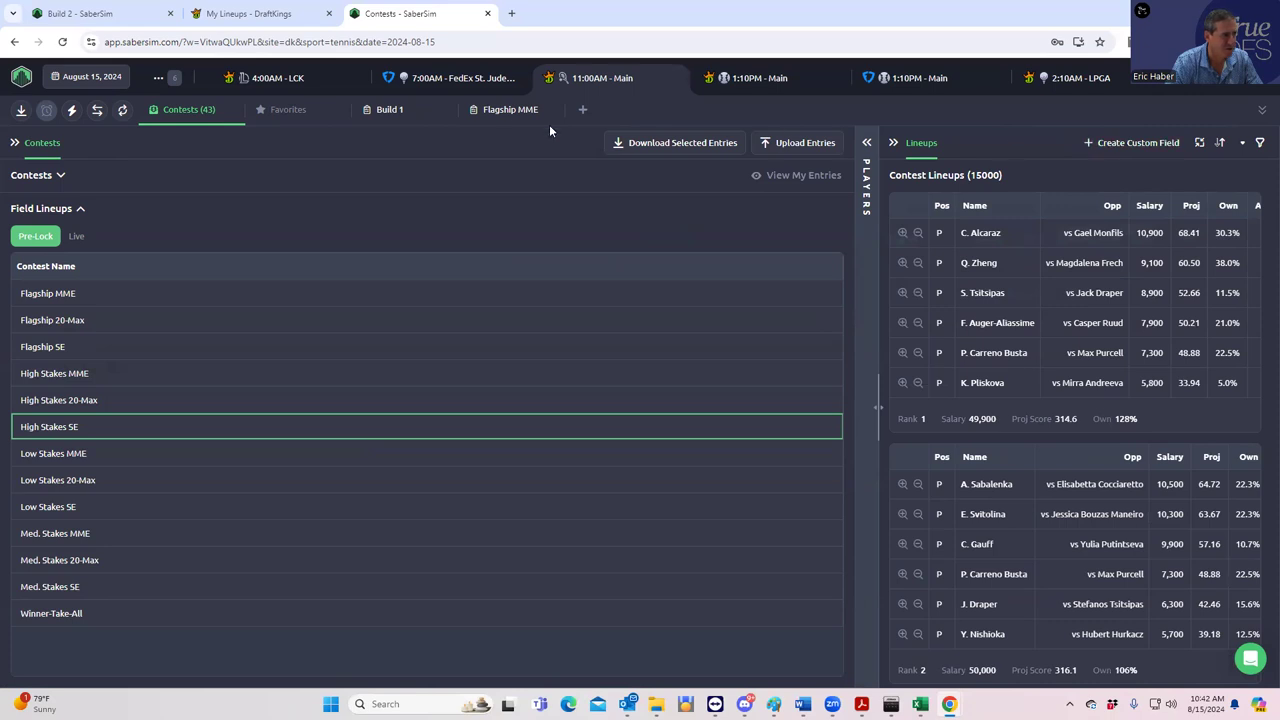
left_click(582, 109)
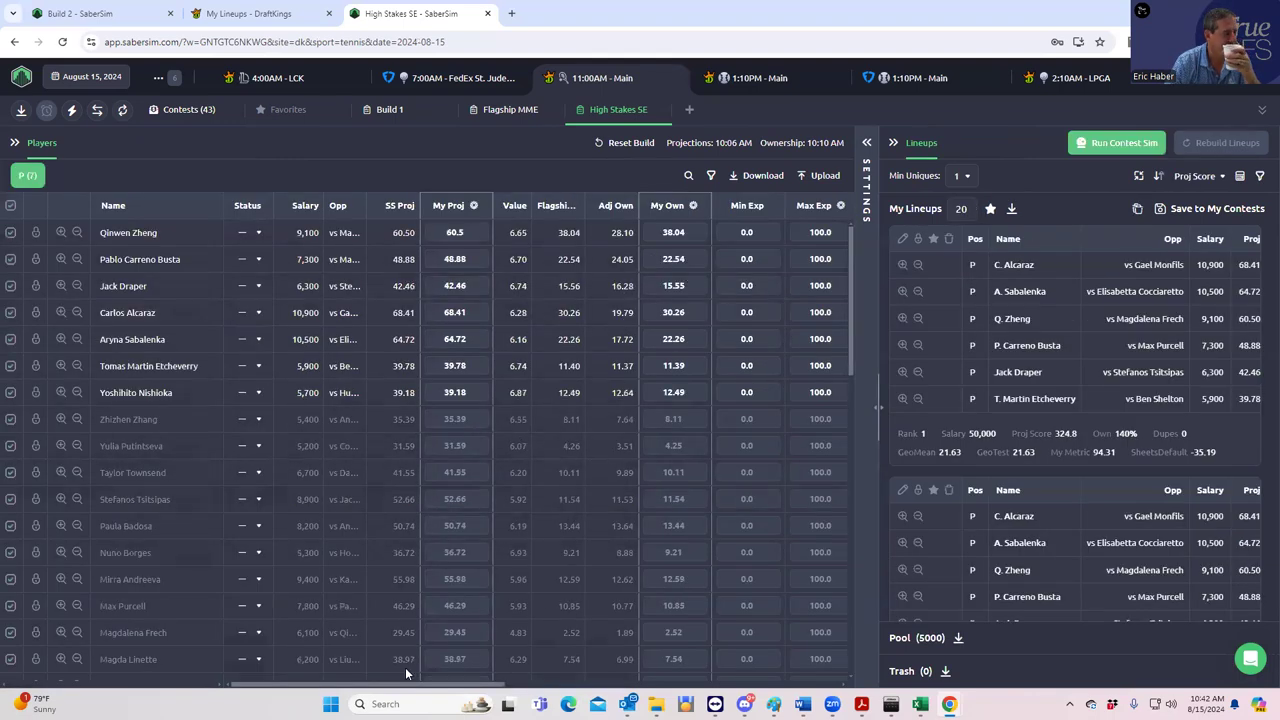
left_click_drag(486, 686, 598, 660)
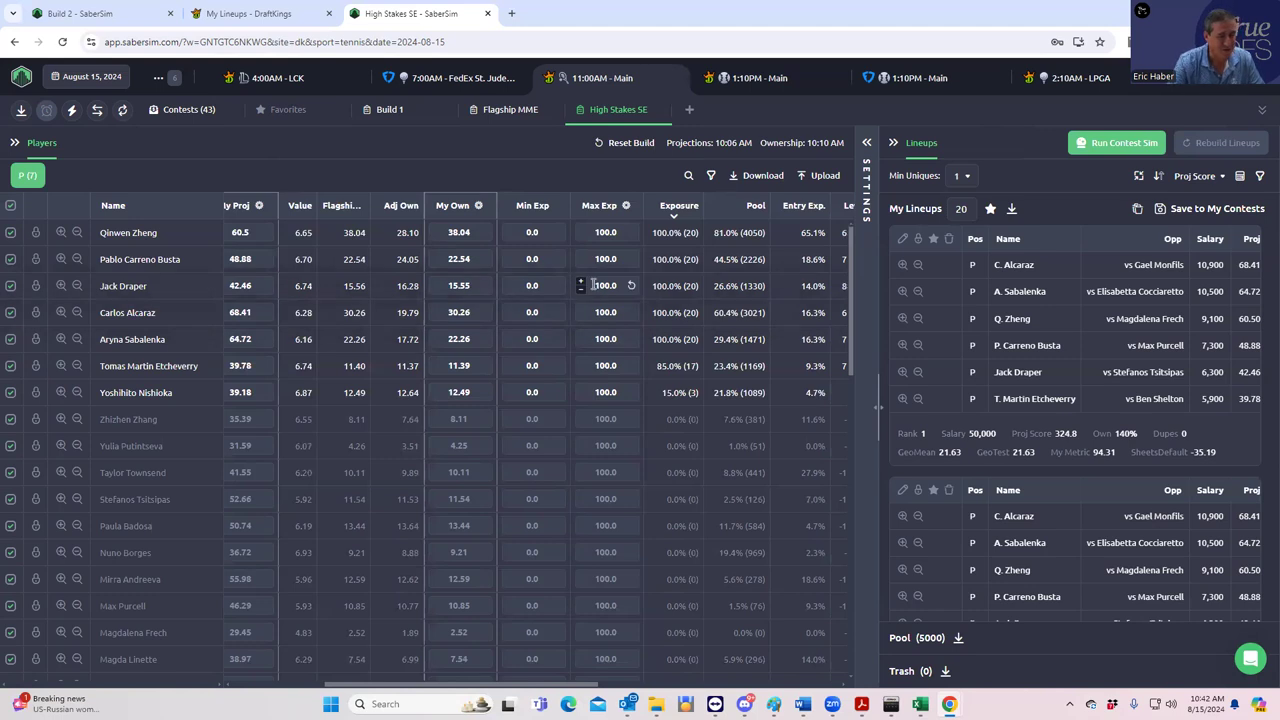
left_click(510, 110)
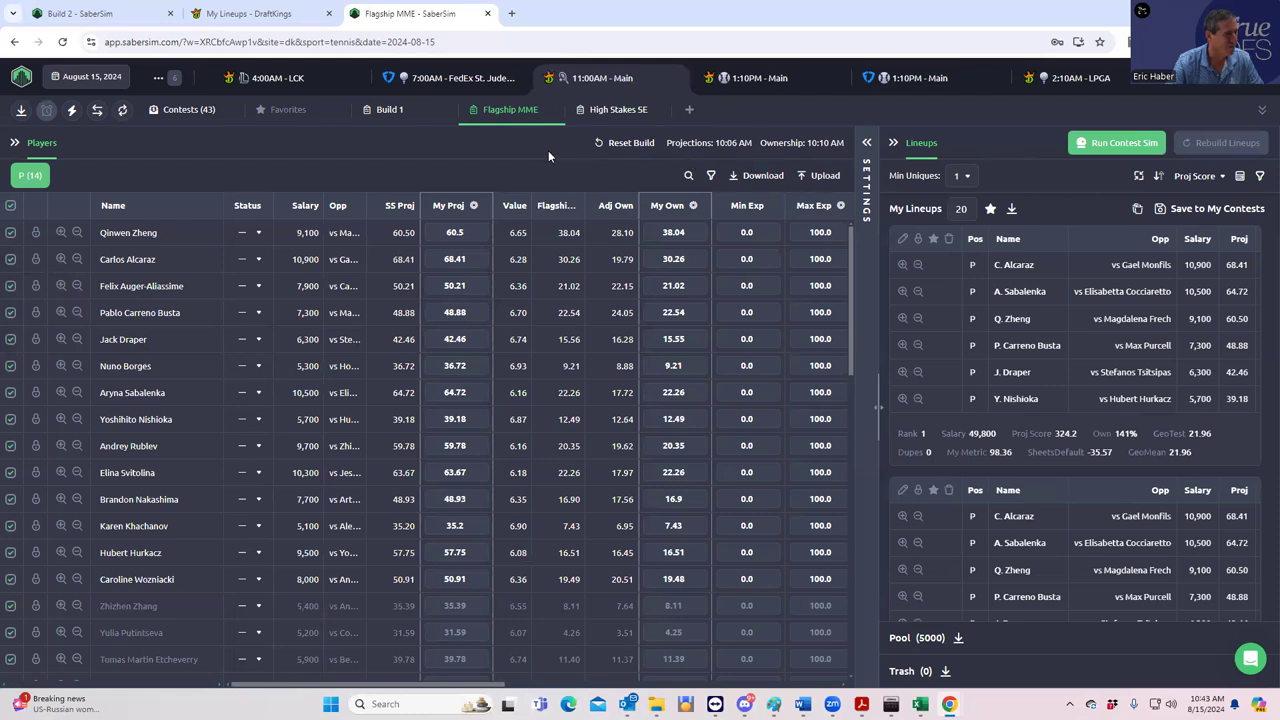
Step: In Build 1, keep Flagship MME for Line Painter and re-save the Line Painter and Break Point sims
left_click(411, 111)
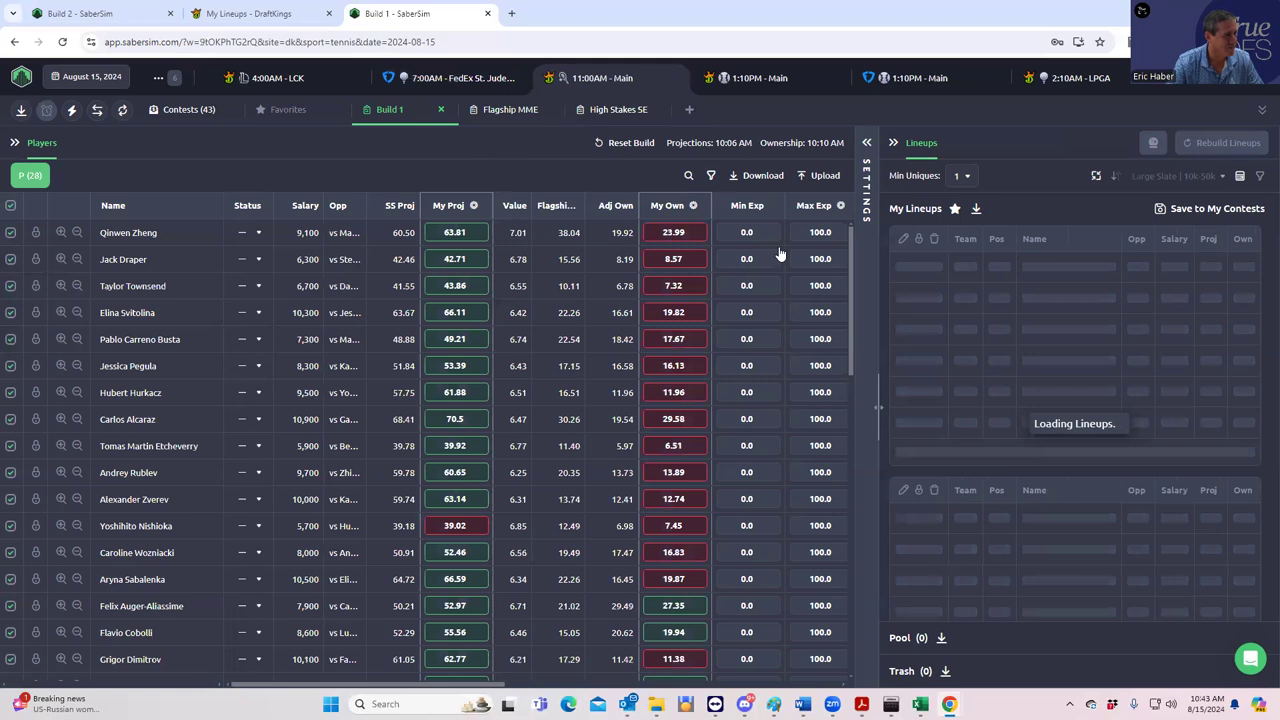
left_click(867, 145)
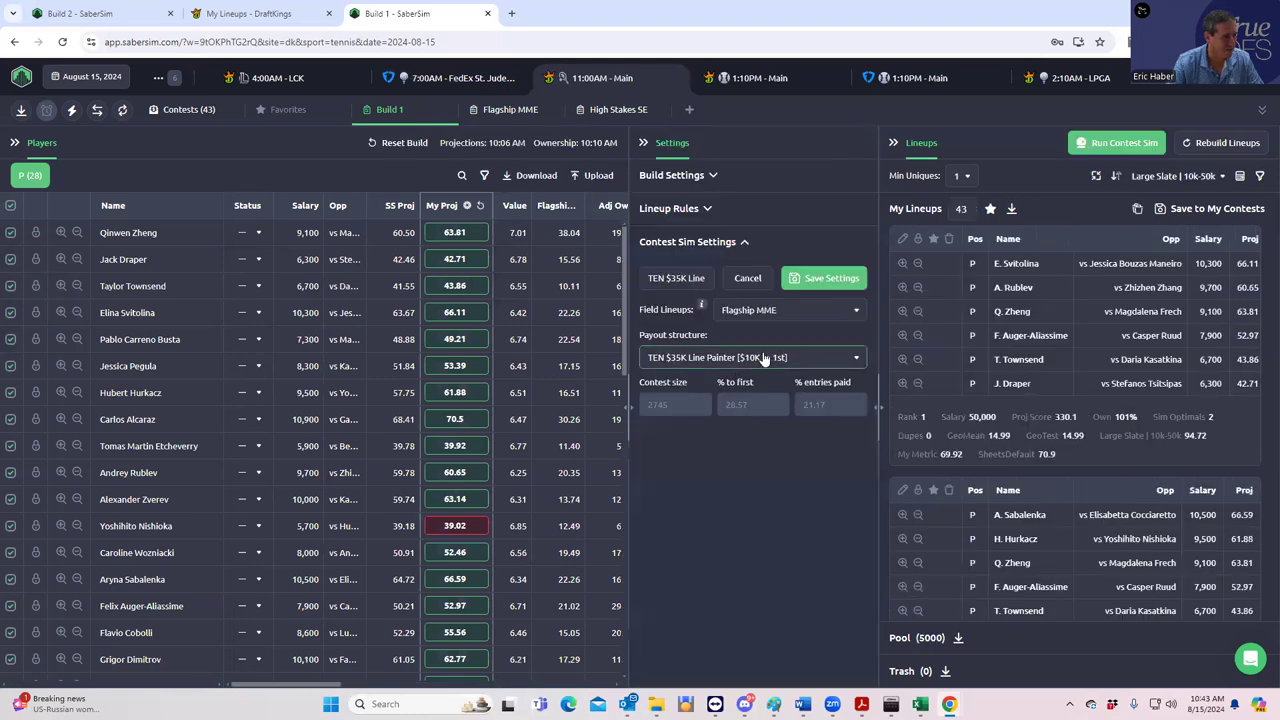
left_click(775, 313)
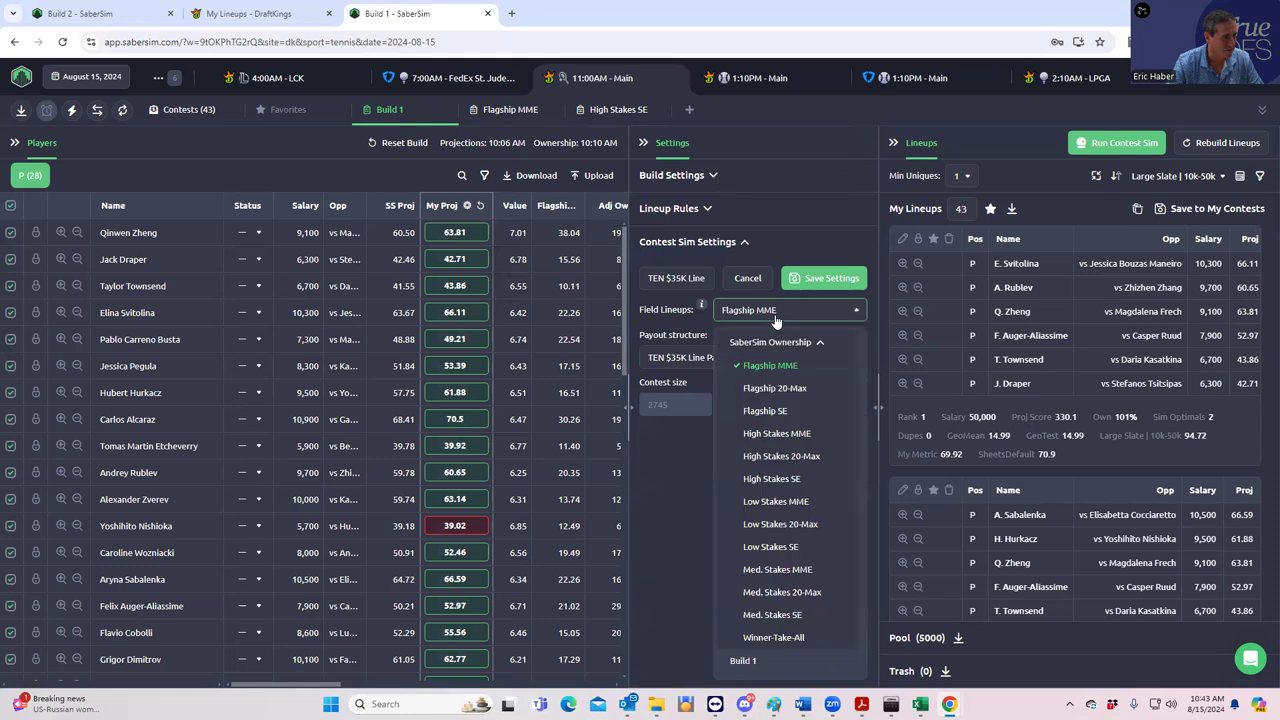
left_click(773, 314)
left_click(774, 347)
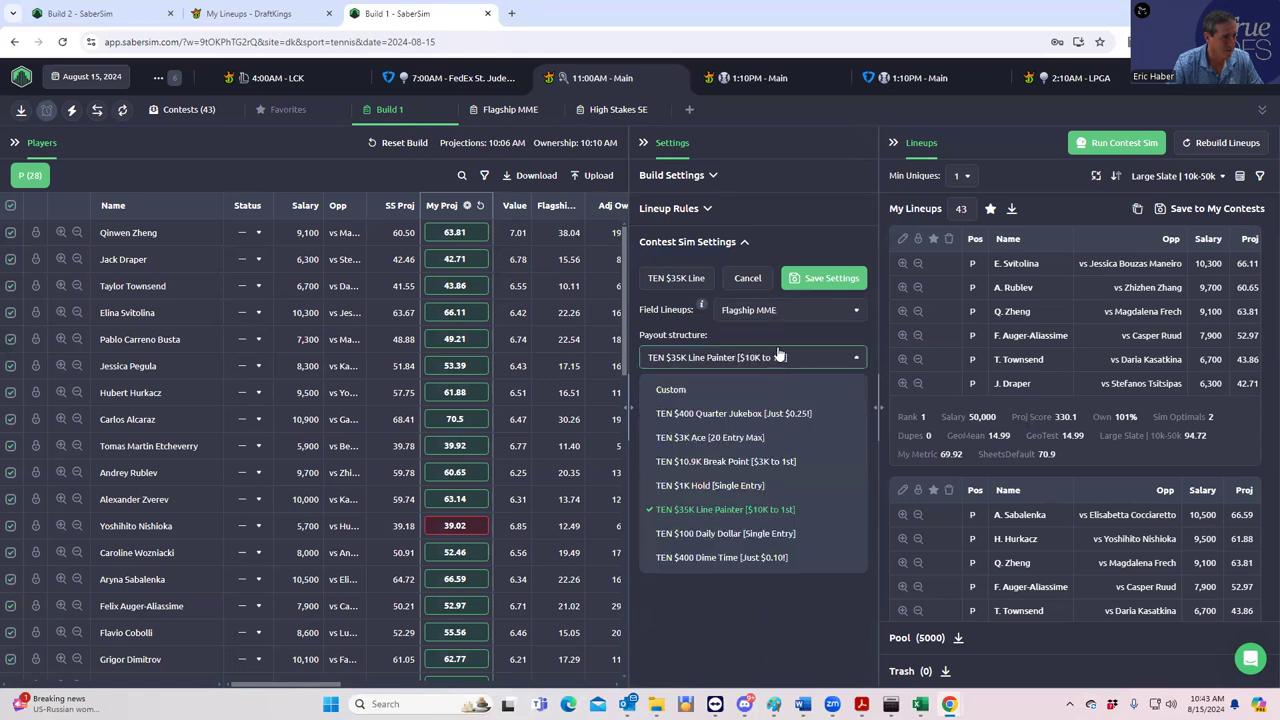
left_click(771, 313)
left_click(771, 314)
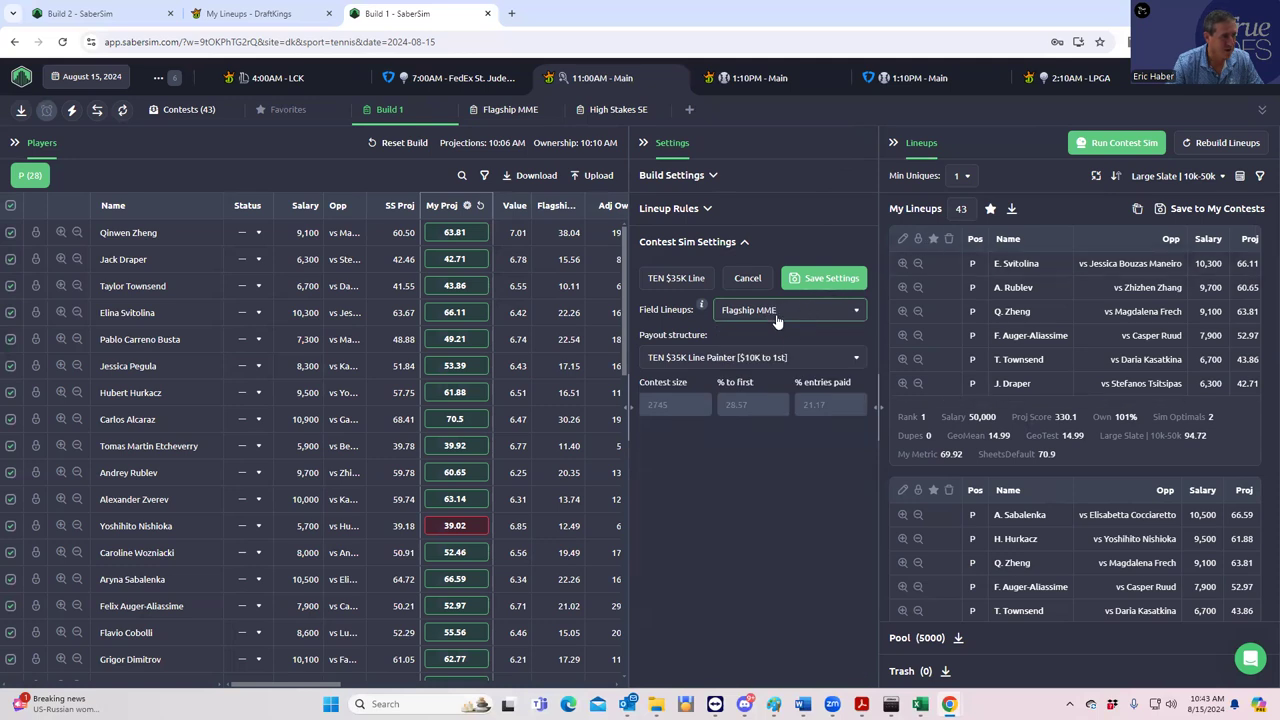
left_click(838, 277)
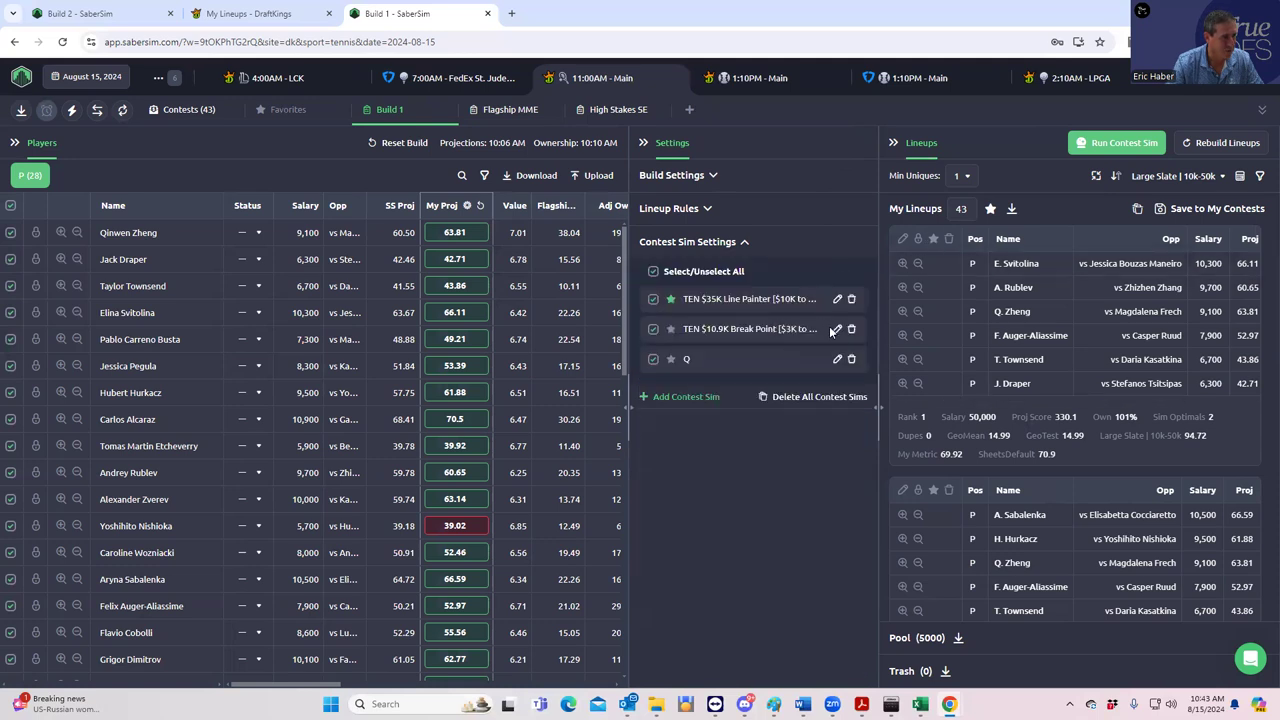
left_click(837, 329)
left_click(822, 279)
Step: Set the Q contest sim's field lineups to High Stakes SE
left_click(836, 361)
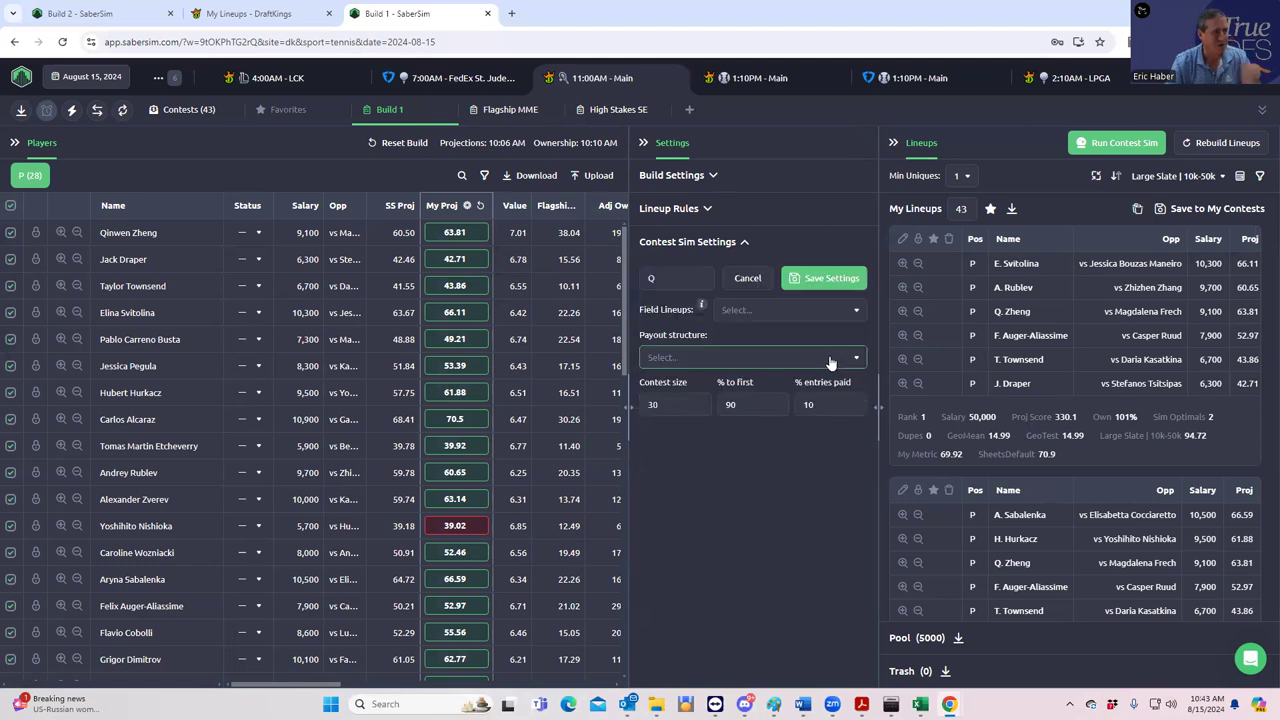
left_click(818, 320)
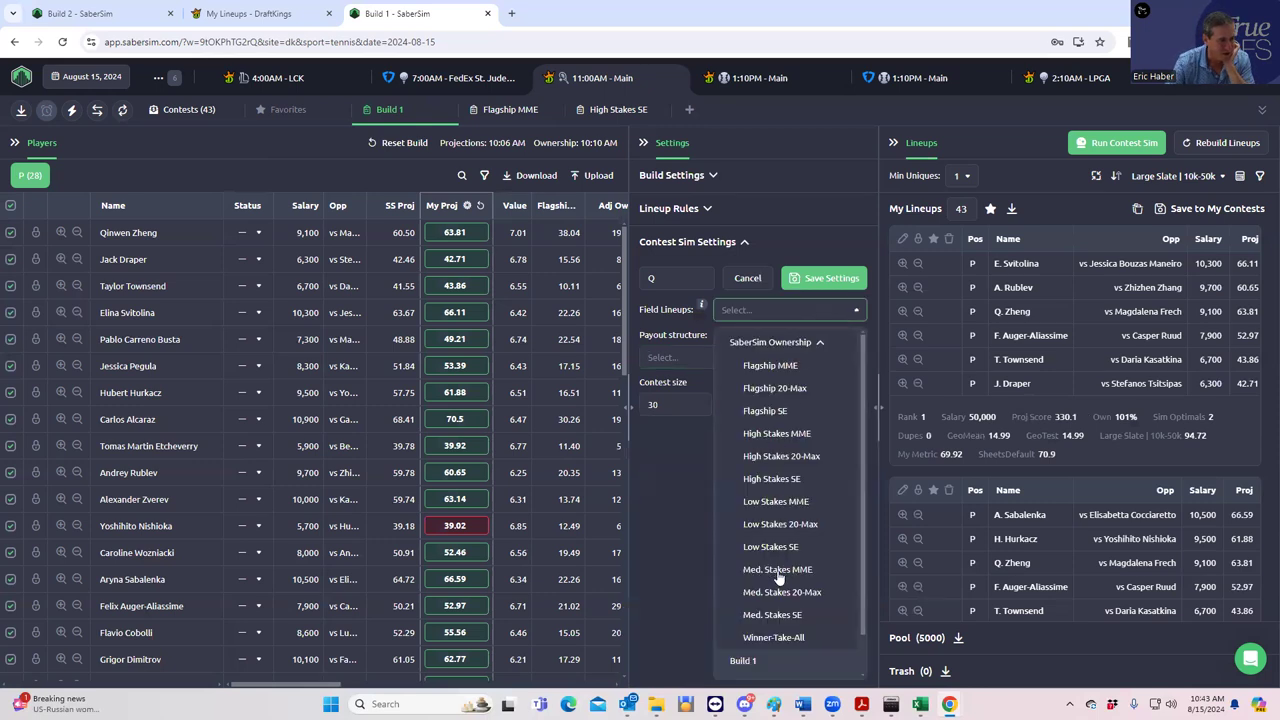
left_click(788, 480)
Step: Save the Q sim settings, run the contest sims, sort by Line Painter RAROI and rerun
left_click(812, 280)
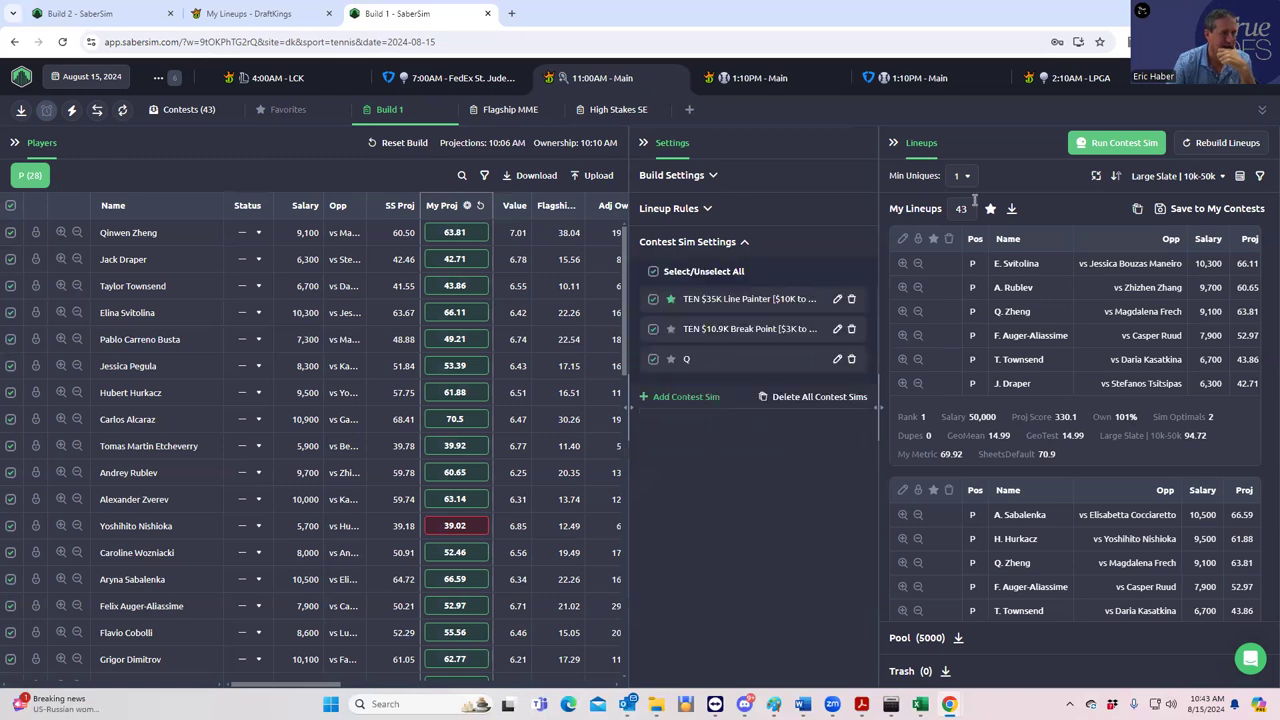
left_click(1104, 146)
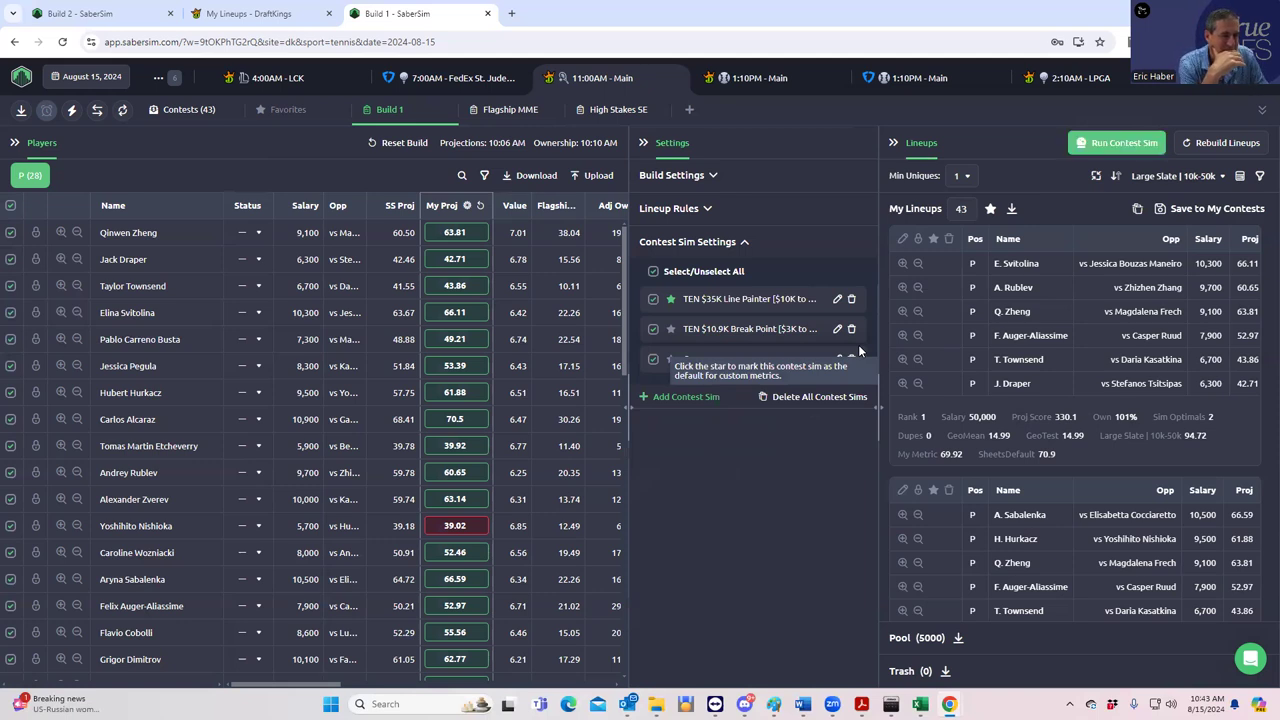
left_click(1146, 181)
left_click(1150, 251)
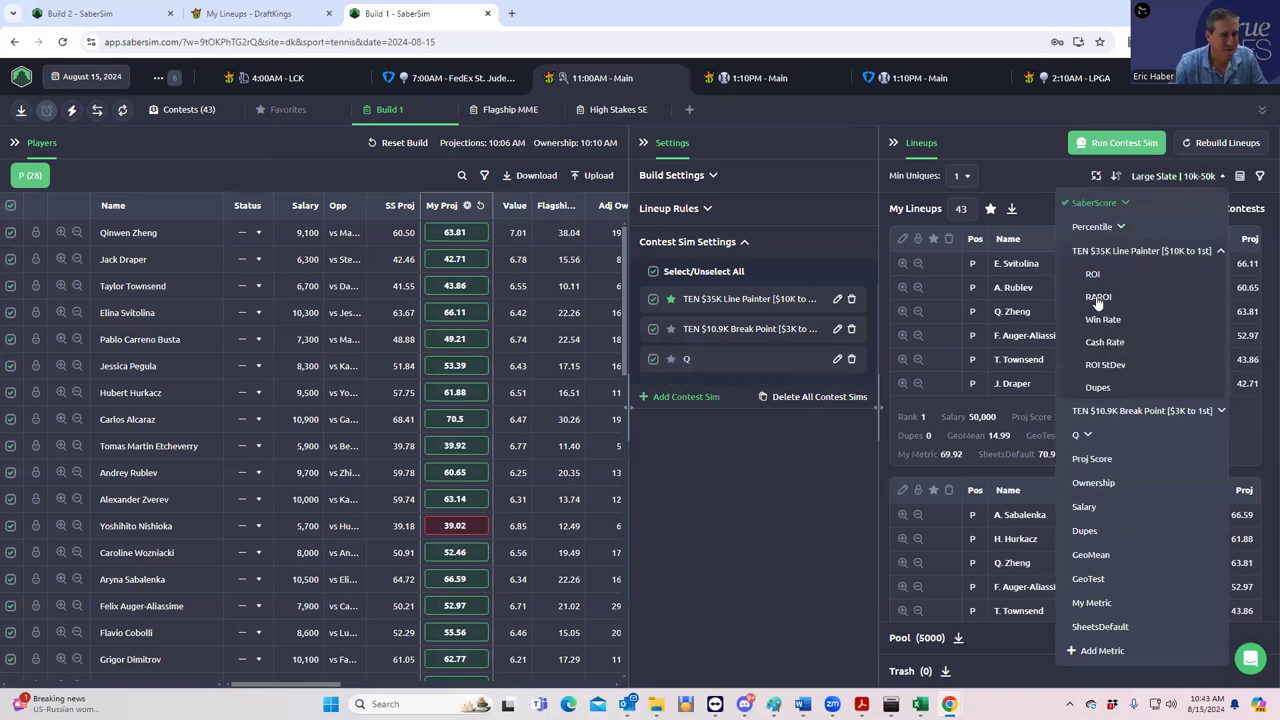
left_click(1097, 298)
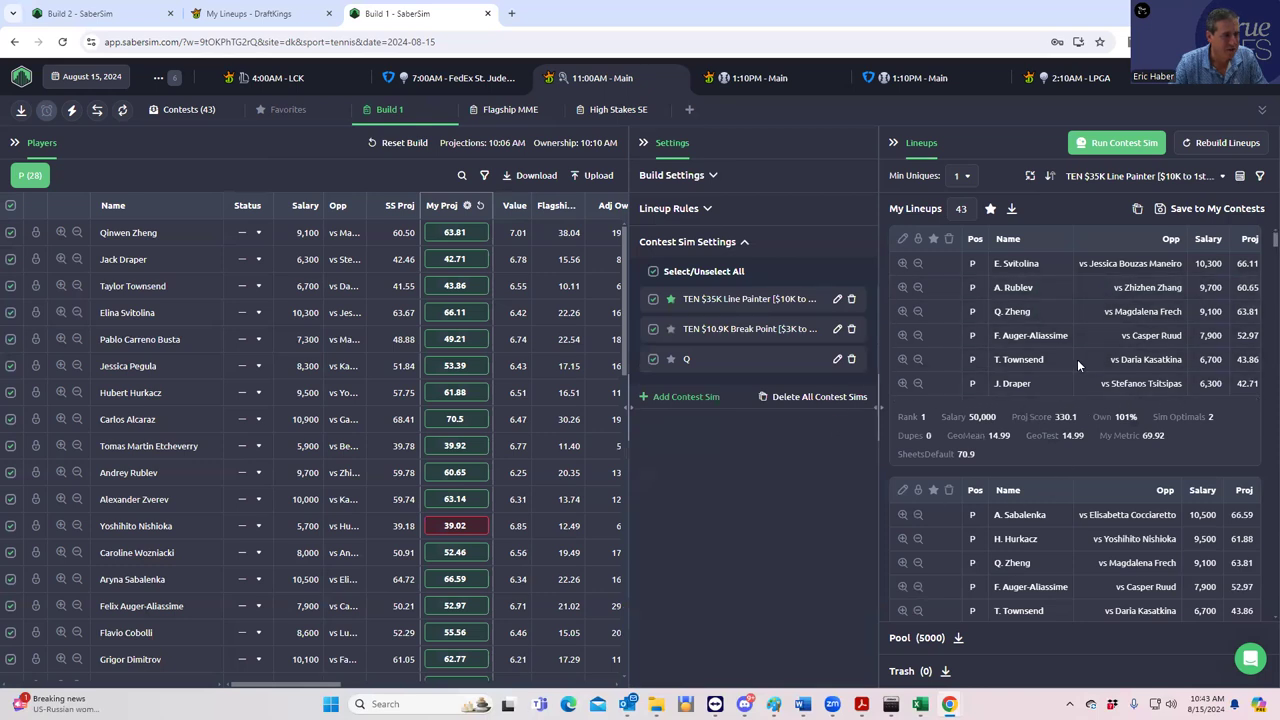
left_click(1095, 140)
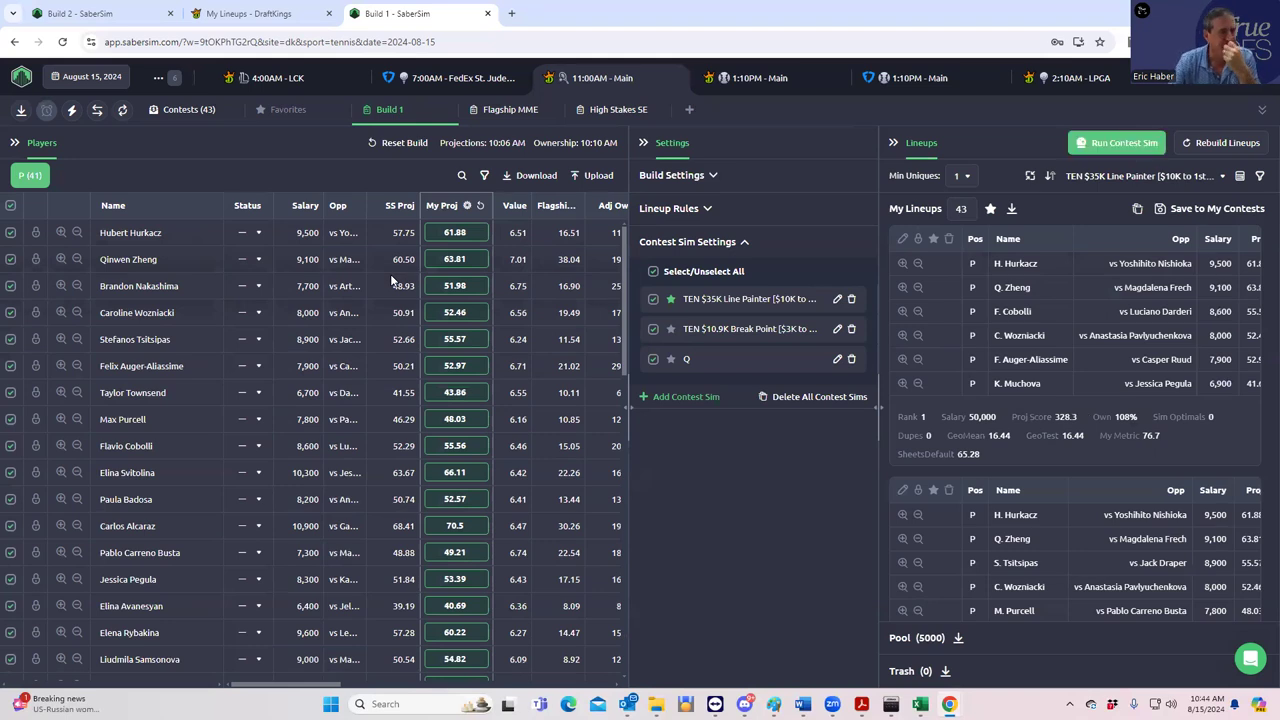
Step: Rank lineups by Q > RAROI and set Min Uniques to 2
left_click(1135, 176)
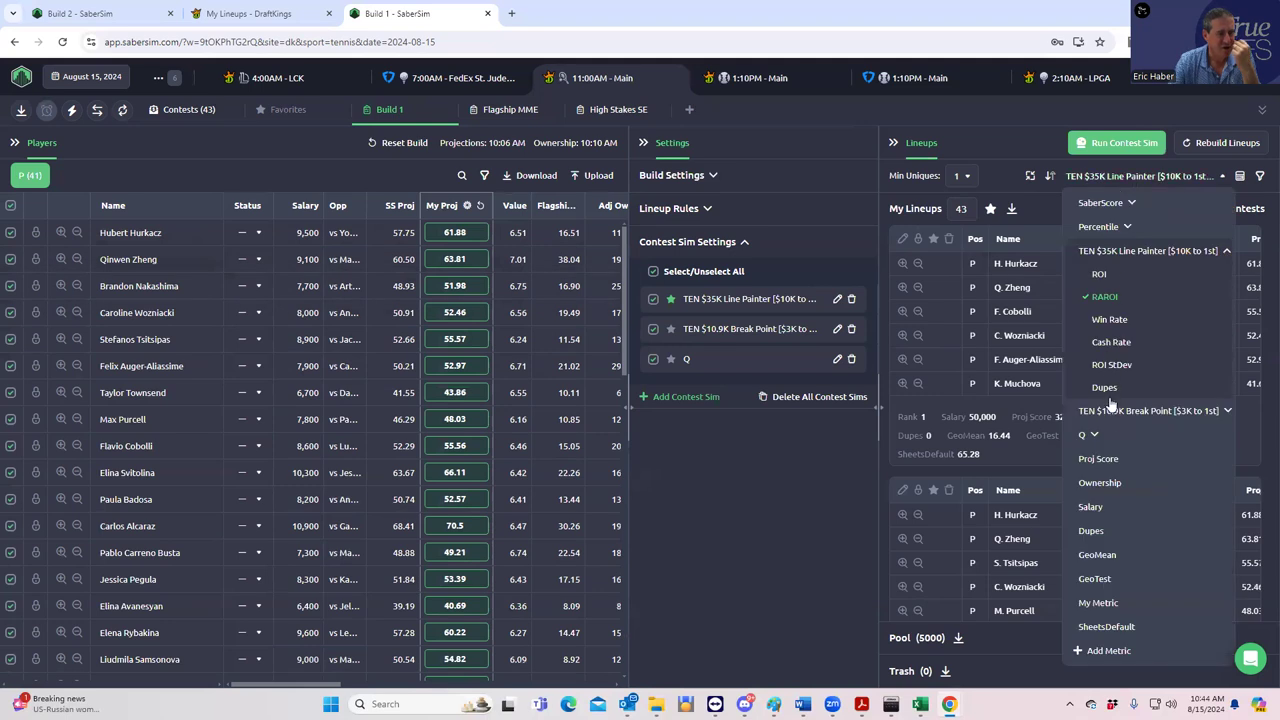
left_click(1093, 436)
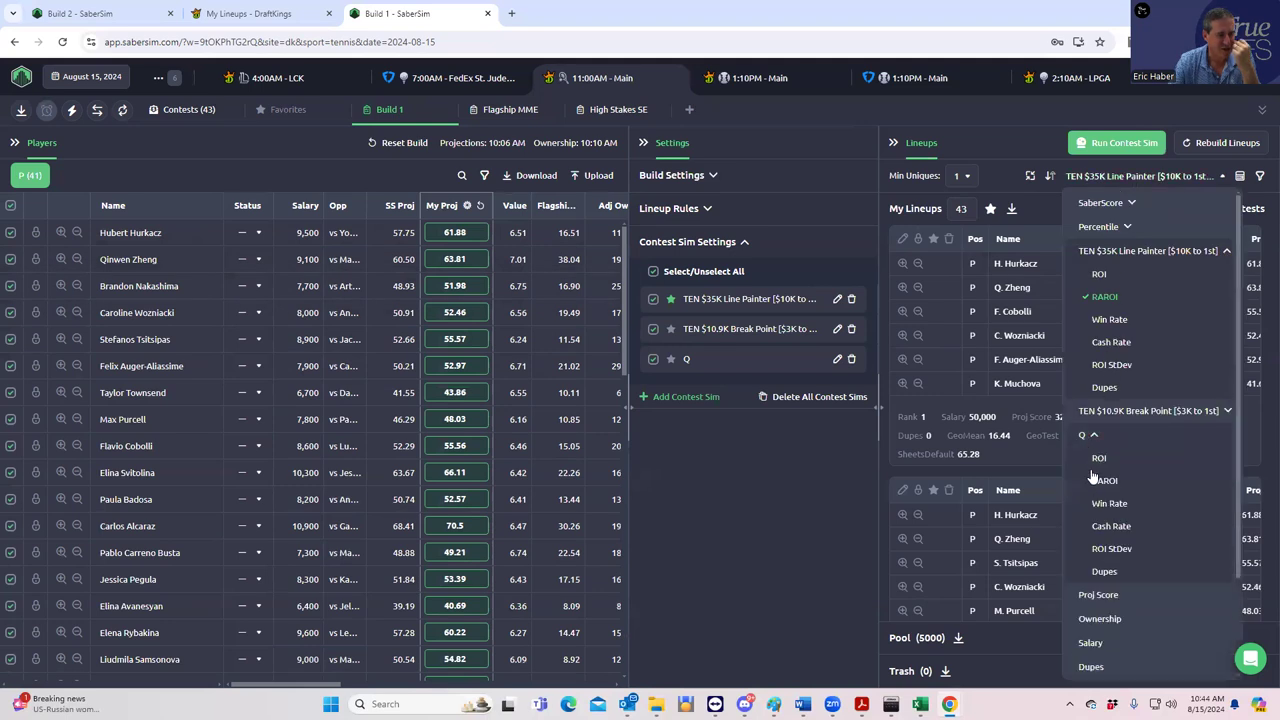
left_click(1100, 480)
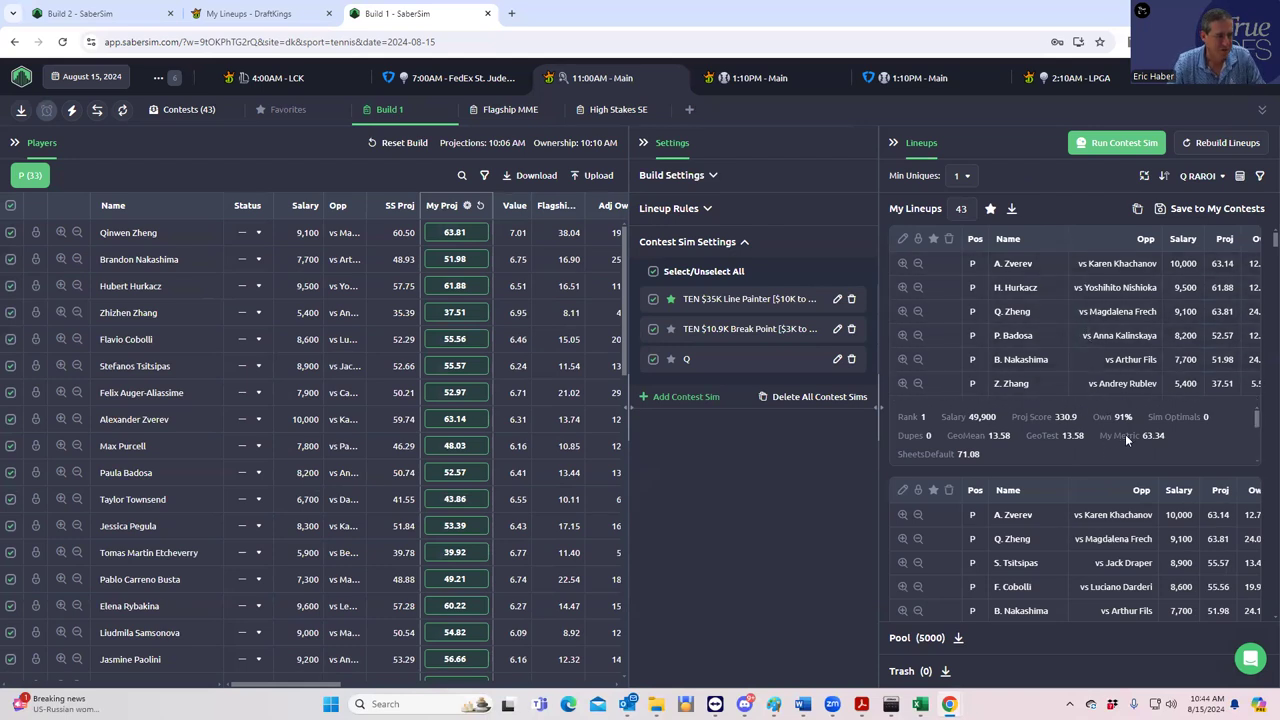
scroll(1117, 456, "down", 2)
scroll(1113, 460, "up", 2)
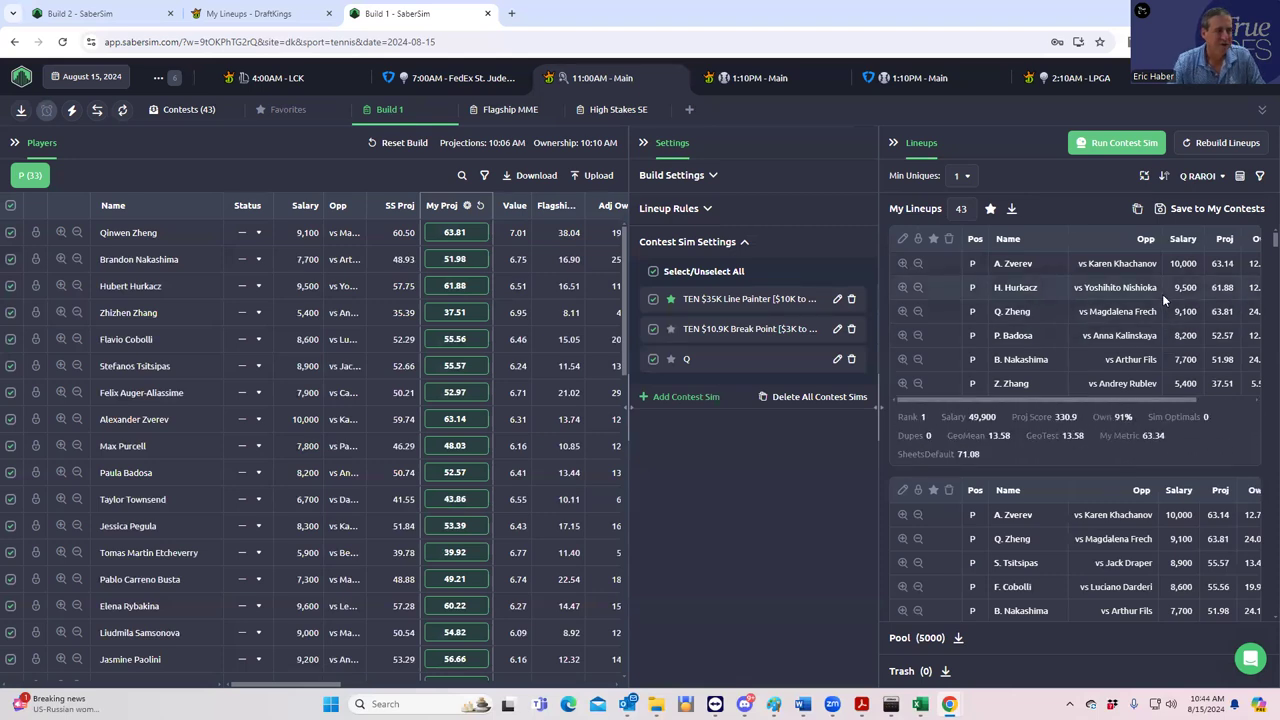
left_click(968, 178)
left_click(964, 230)
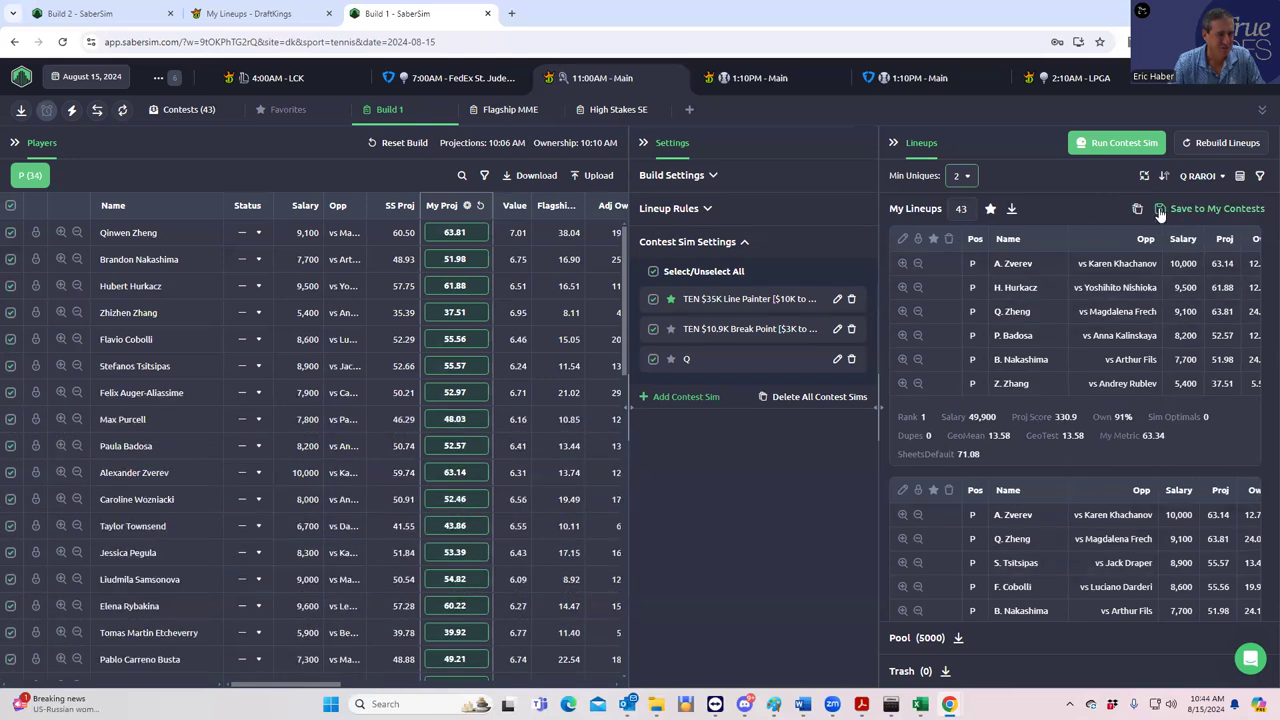
Step: Save the lineups to only the TEN $300K King of the Baseline Qualifier #89 and #90 contests
left_click(1160, 210)
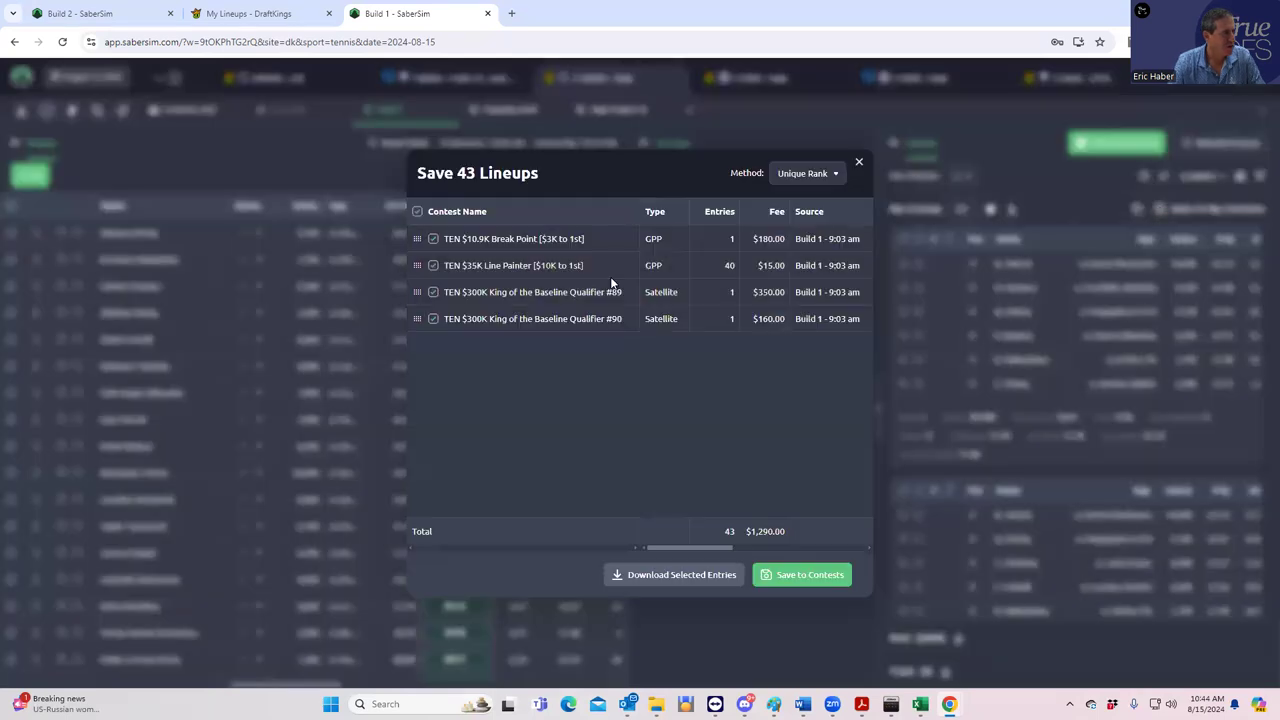
left_click(416, 213)
left_click(432, 291)
left_click(433, 318)
left_click(817, 574)
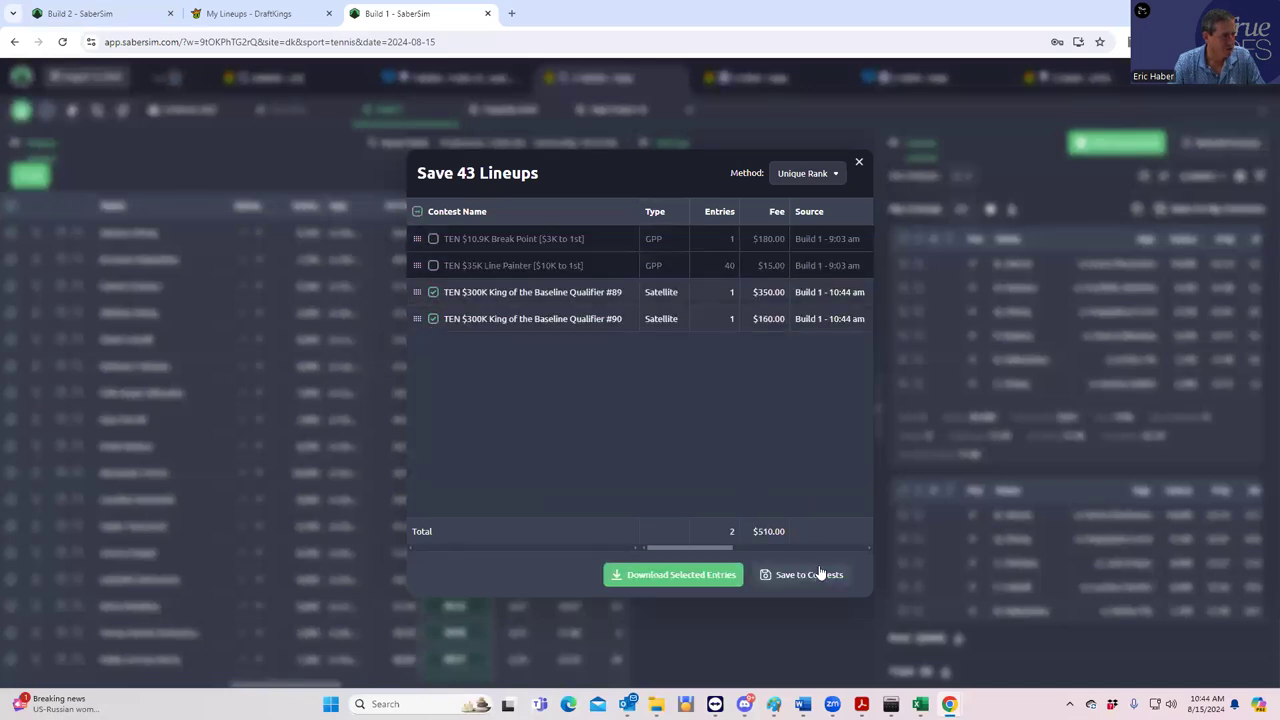
left_click(859, 161)
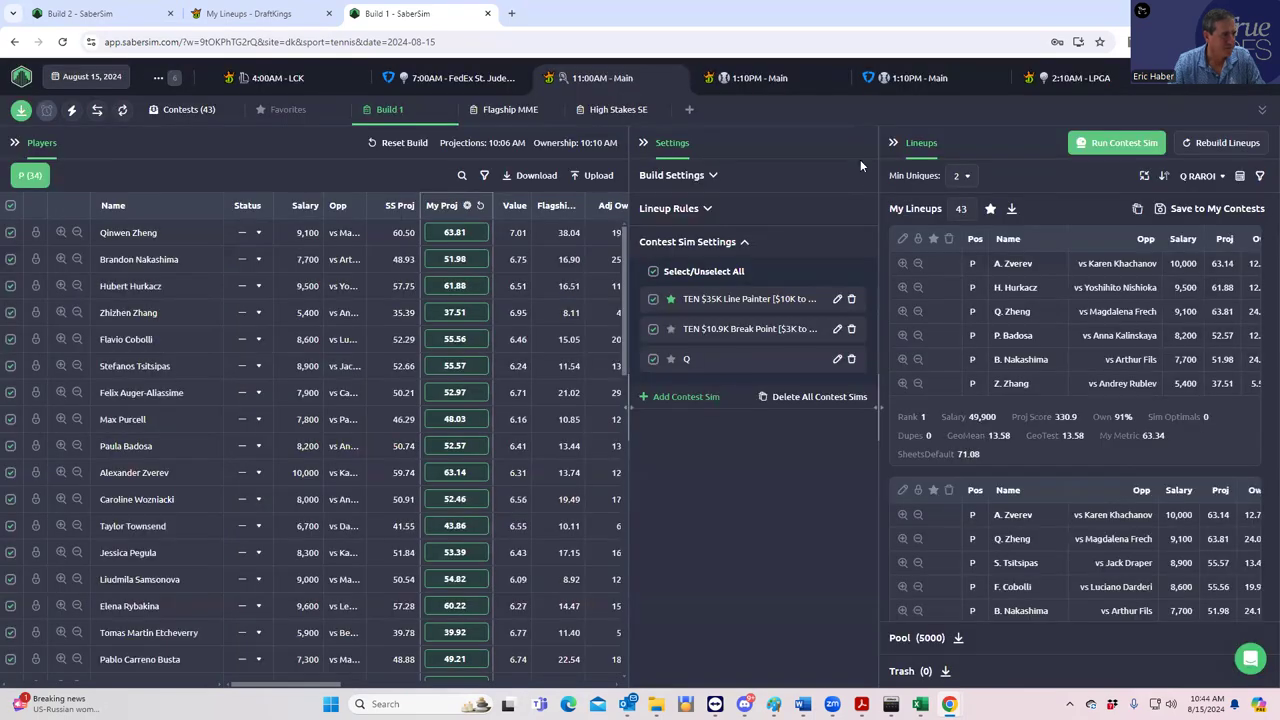
Step: Sort the lineups by TEN $35K Line Painter RAROI
left_click(1203, 176)
left_click(1088, 297)
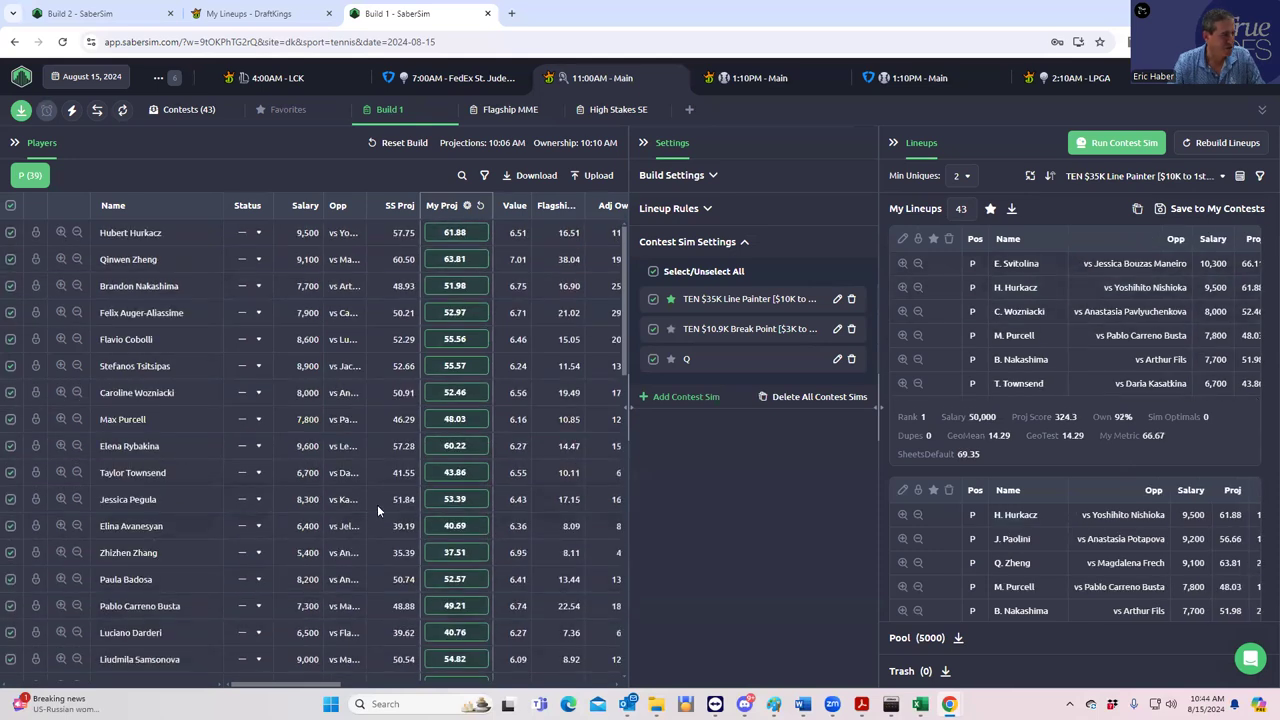
left_click_drag(310, 688, 407, 678)
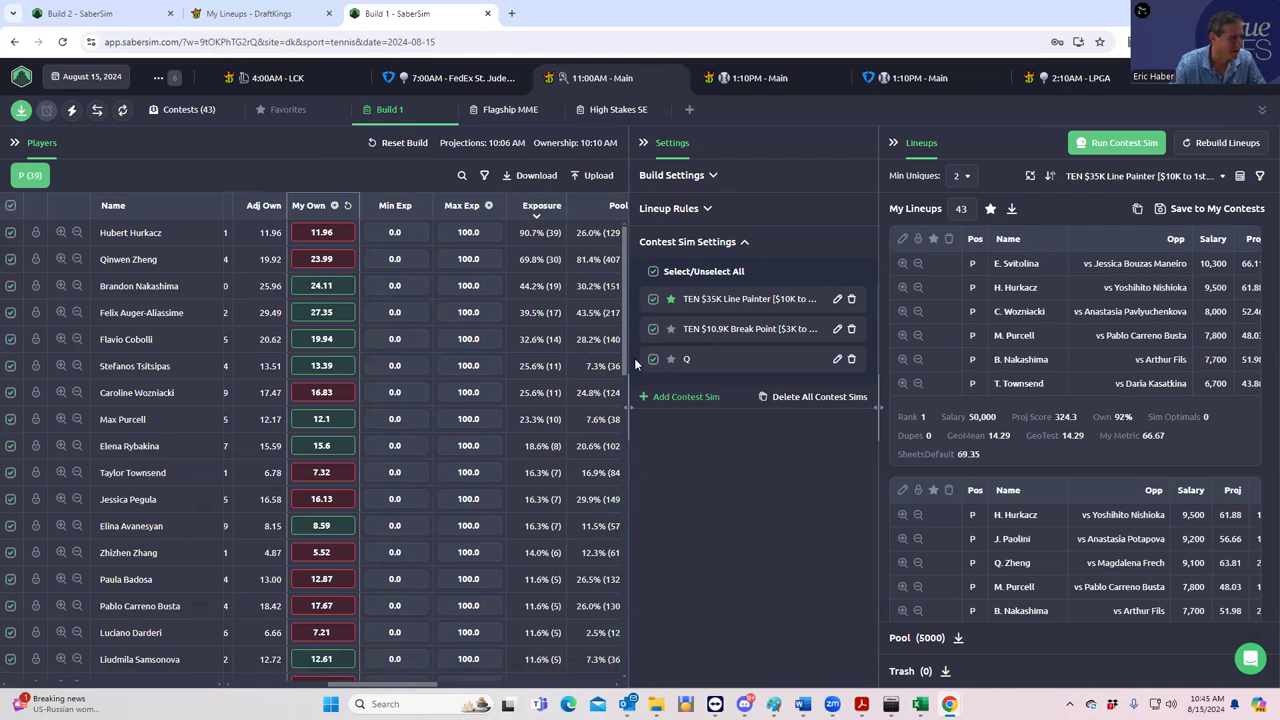
Step: Add an Average of Proj Score aggregate metric (325.988) and set Min Uniques to 1
left_click(1152, 177)
left_click(1153, 180)
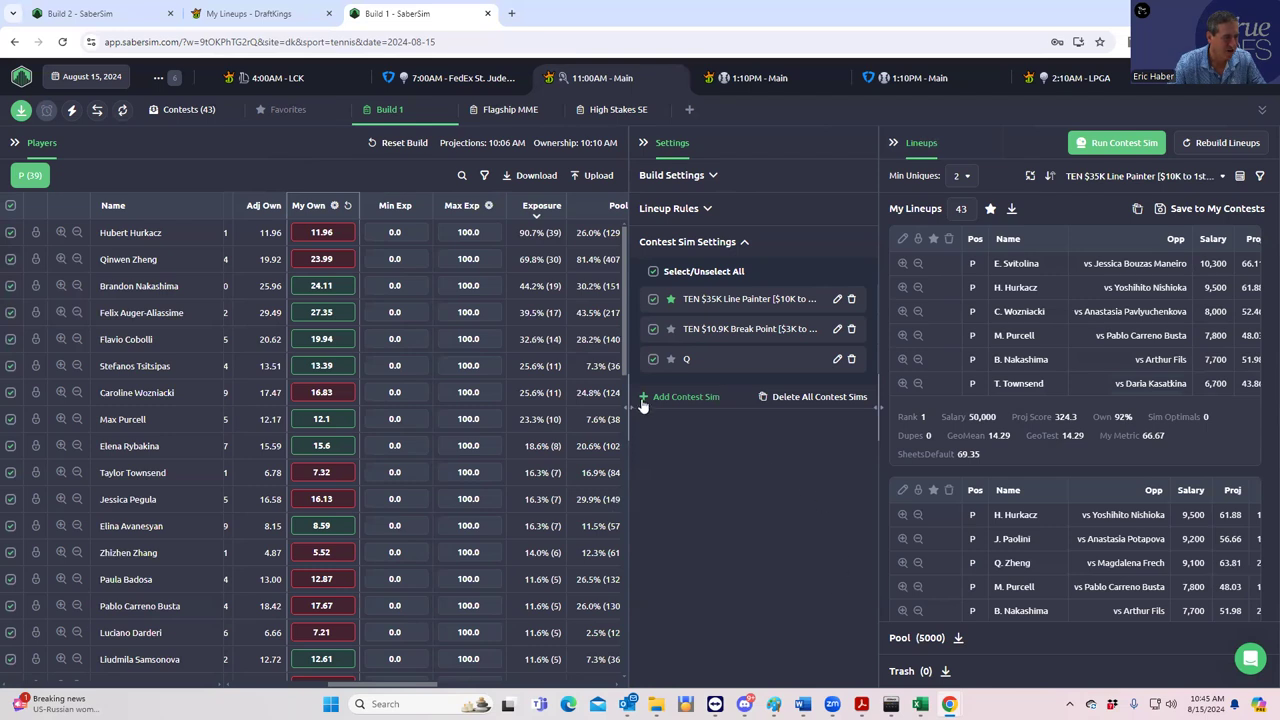
left_click(1240, 177)
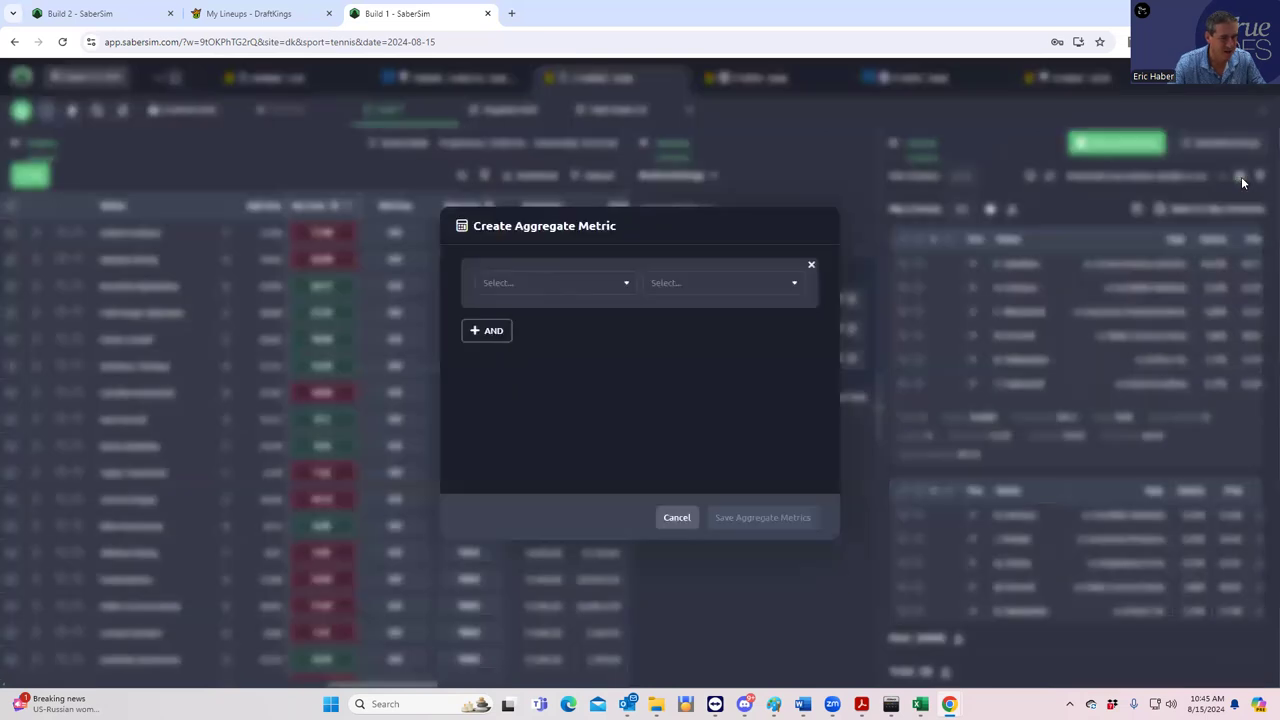
left_click(528, 285)
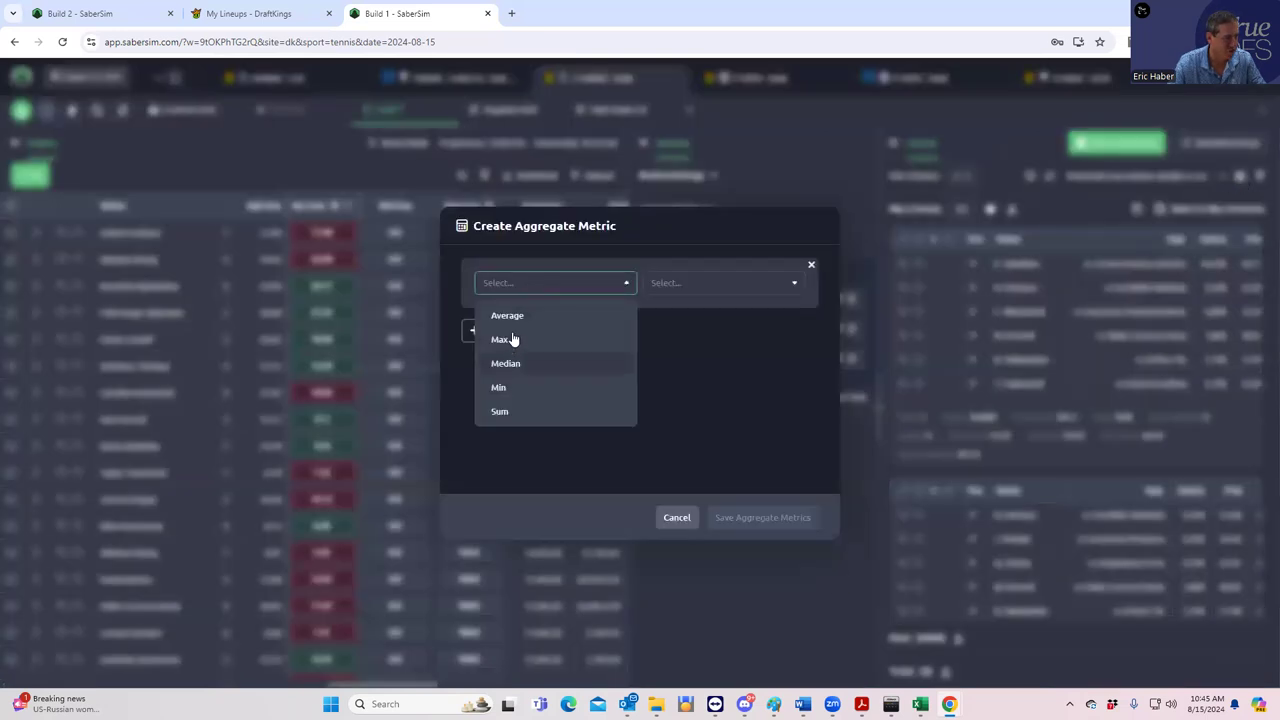
left_click(507, 316)
left_click(737, 283)
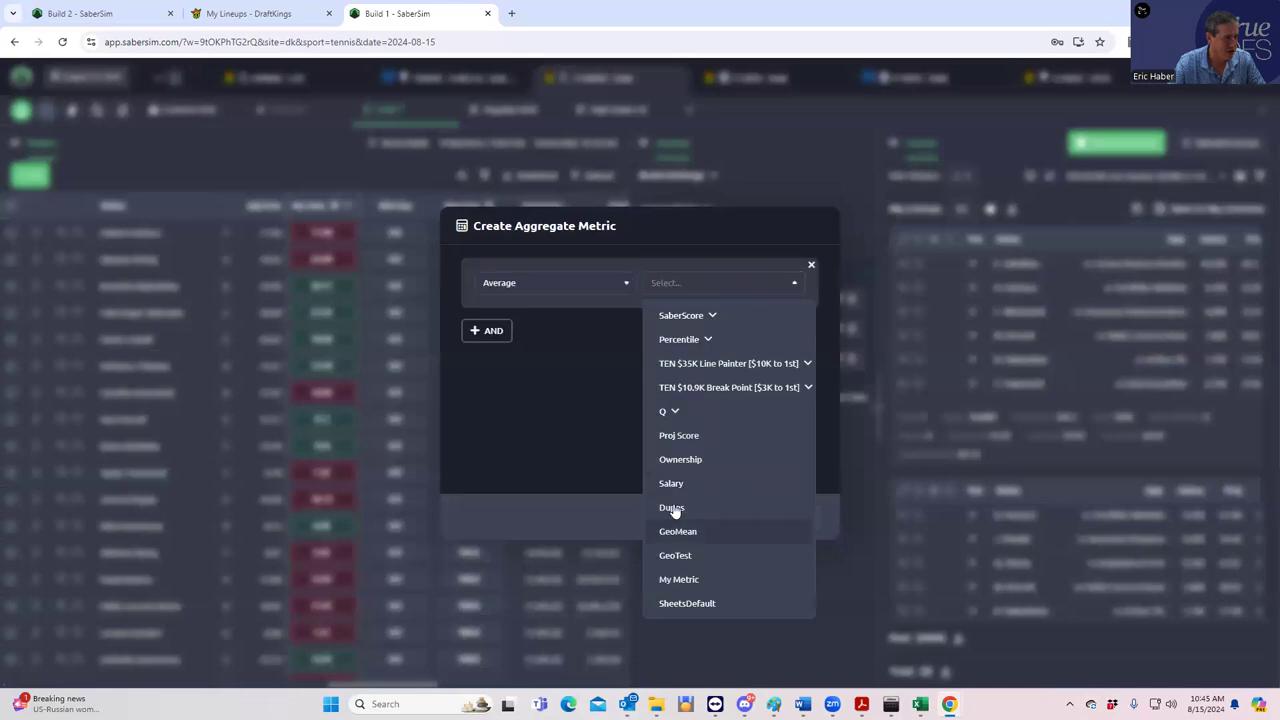
left_click(684, 435)
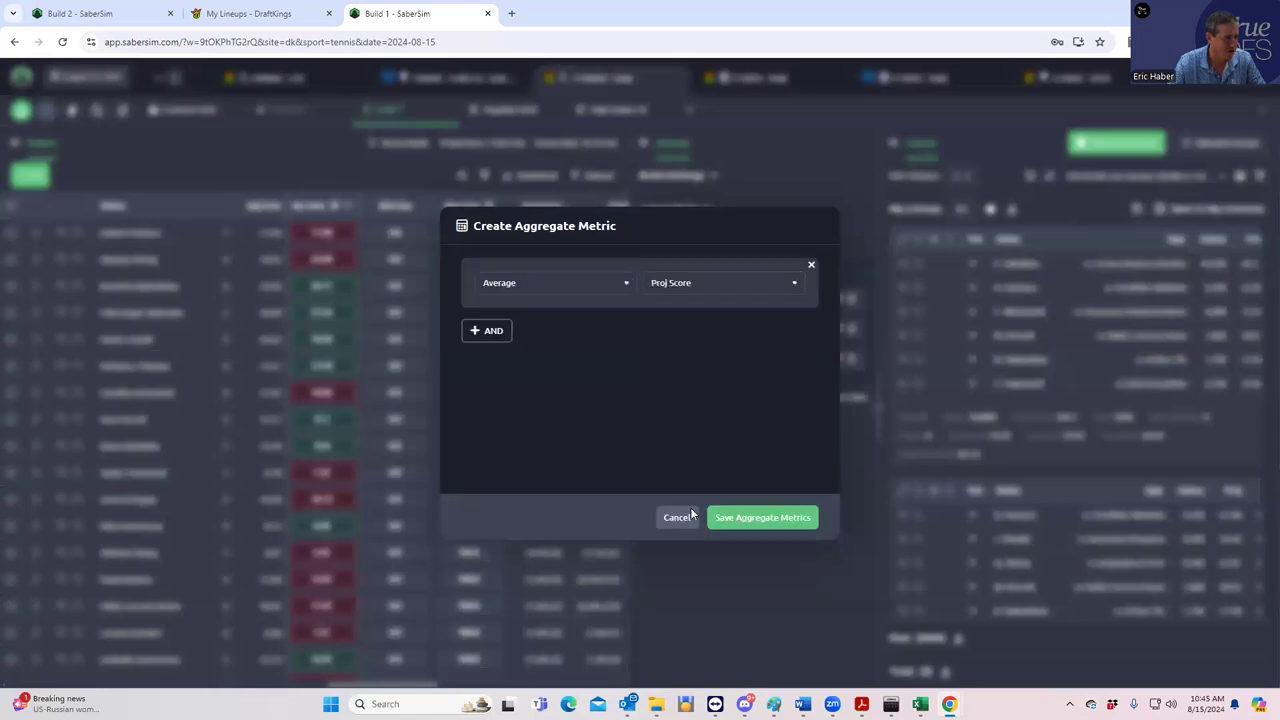
left_click(745, 518)
left_click(972, 184)
left_click(963, 207)
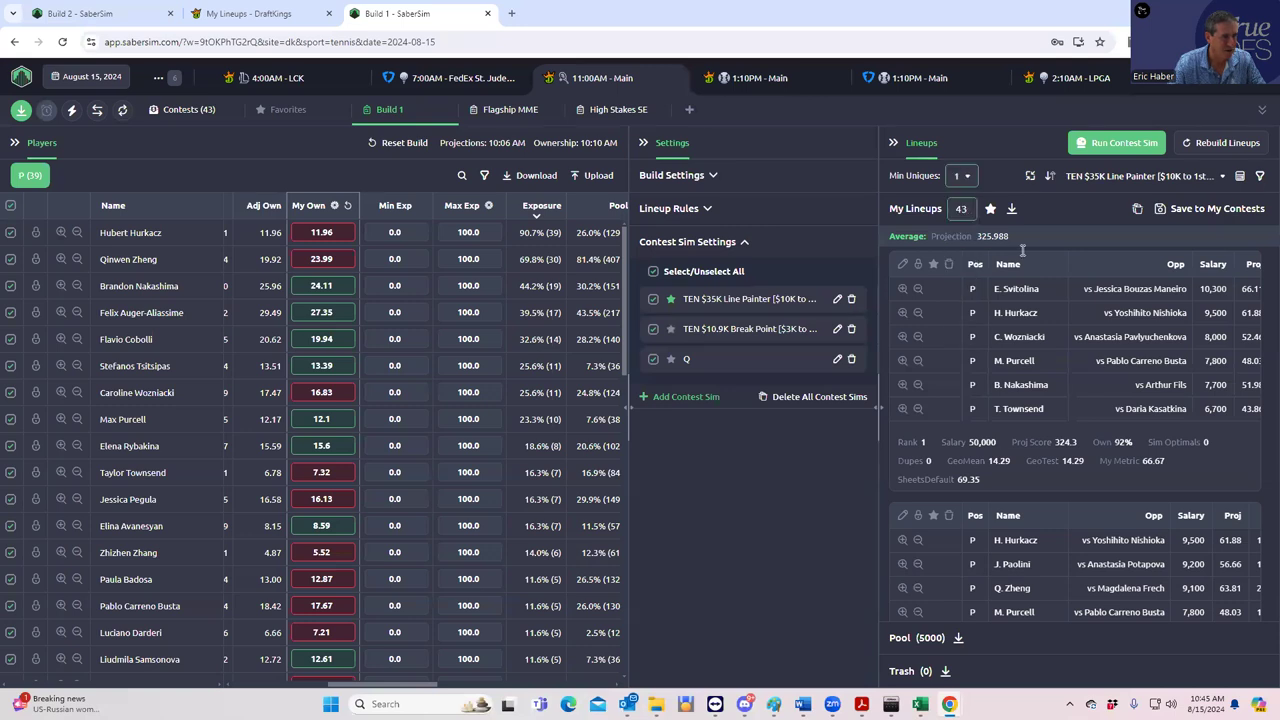
Step: Try Min Uniques at 2, 3, 2 and 4, then settle on 3 for a 325.425 average projection
left_click(961, 177)
left_click(964, 232)
left_click(961, 177)
left_click(966, 258)
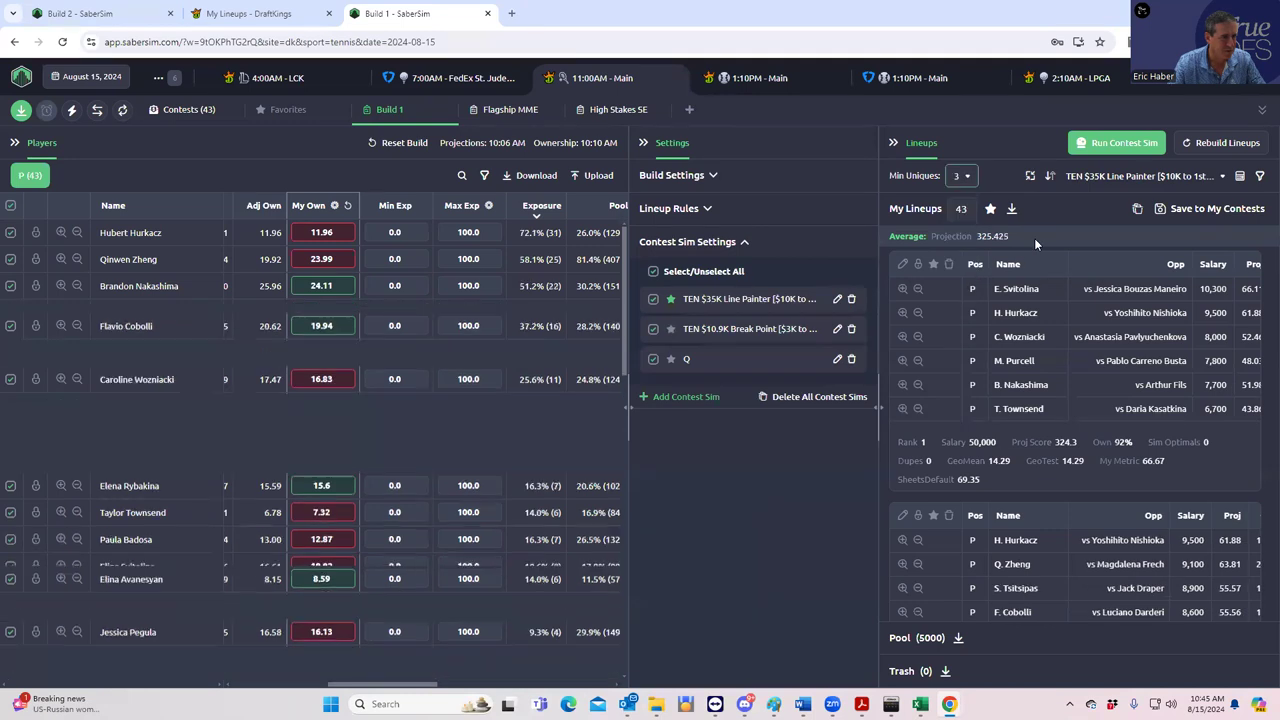
left_click(966, 178)
left_click(964, 234)
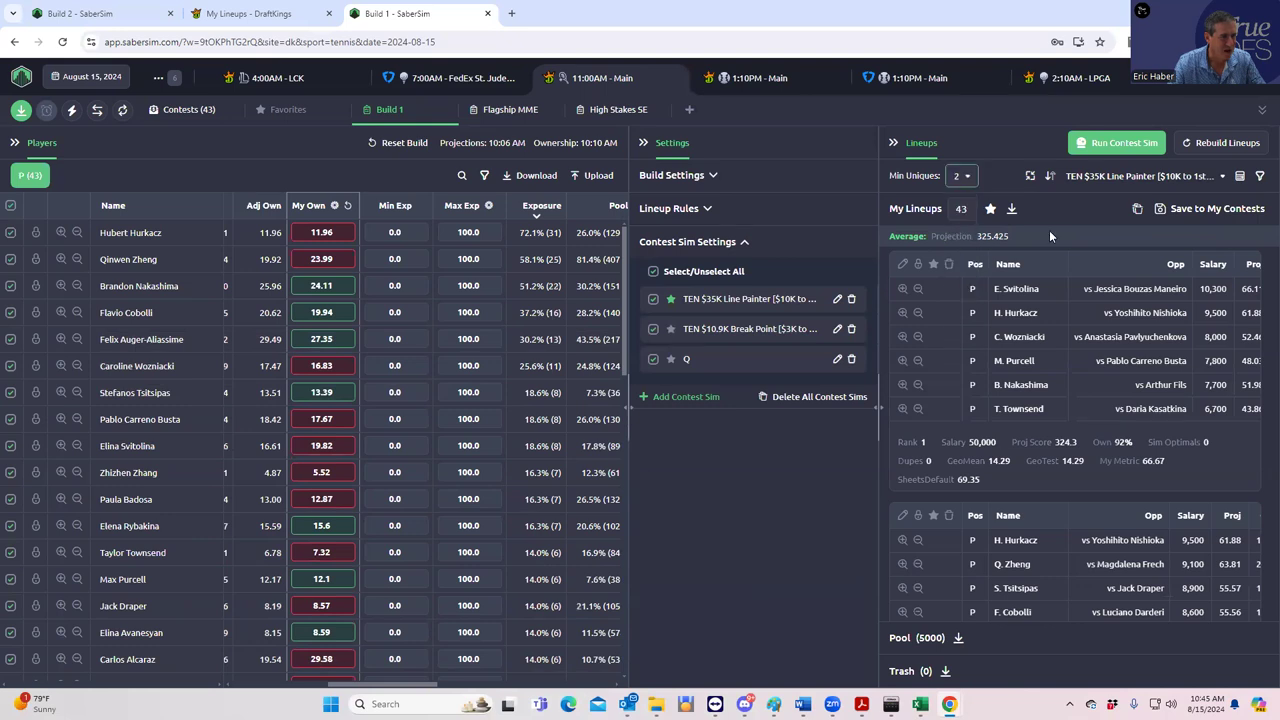
left_click(965, 178)
left_click(964, 280)
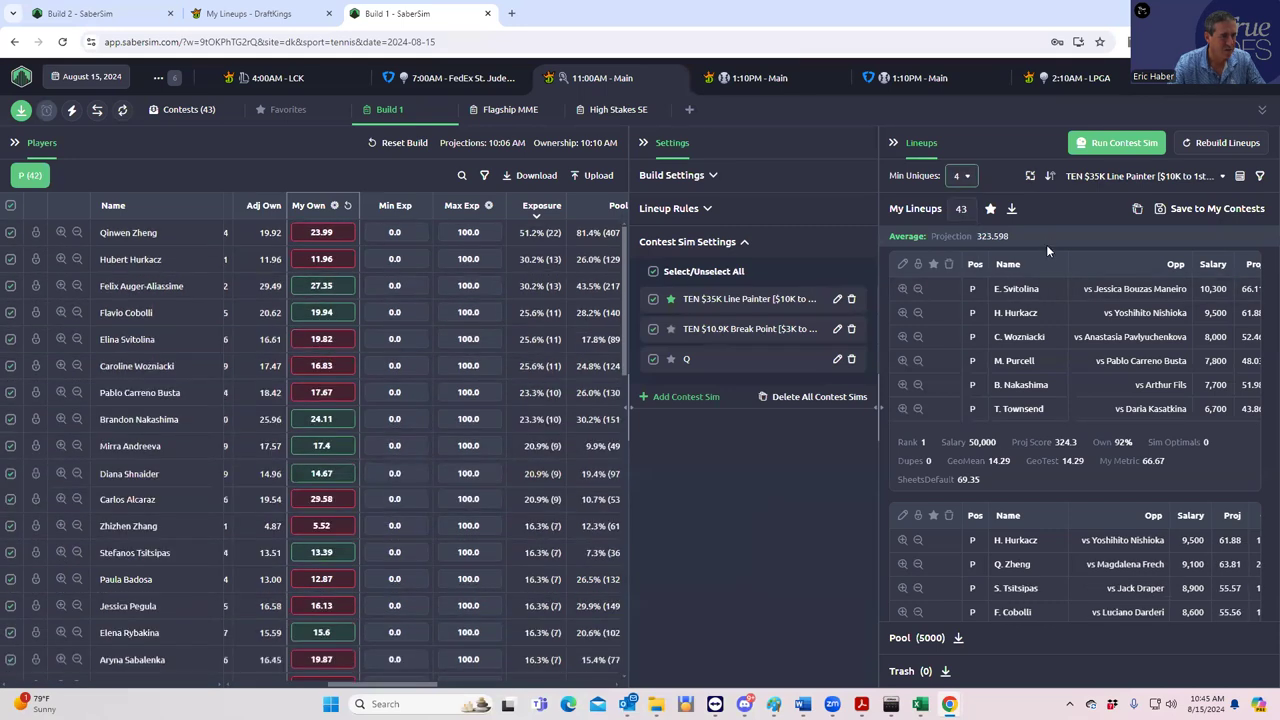
left_click(962, 177)
left_click(956, 256)
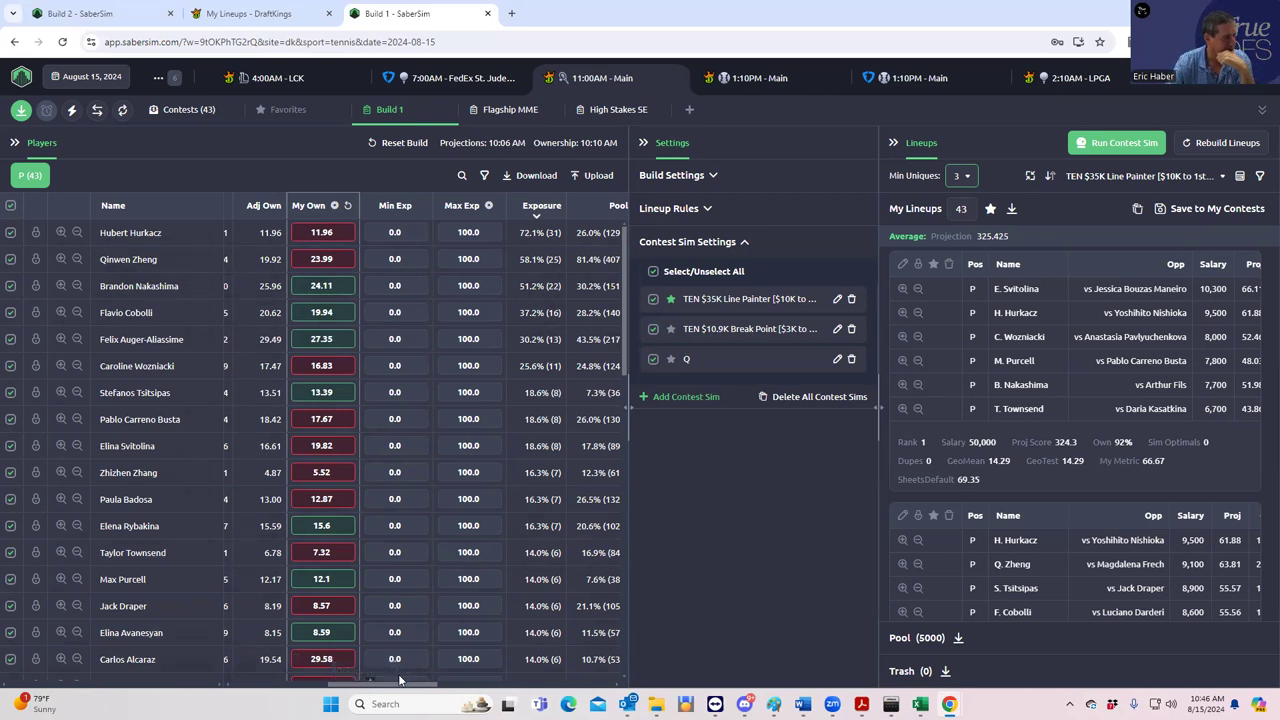
left_click_drag(420, 689, 460, 672)
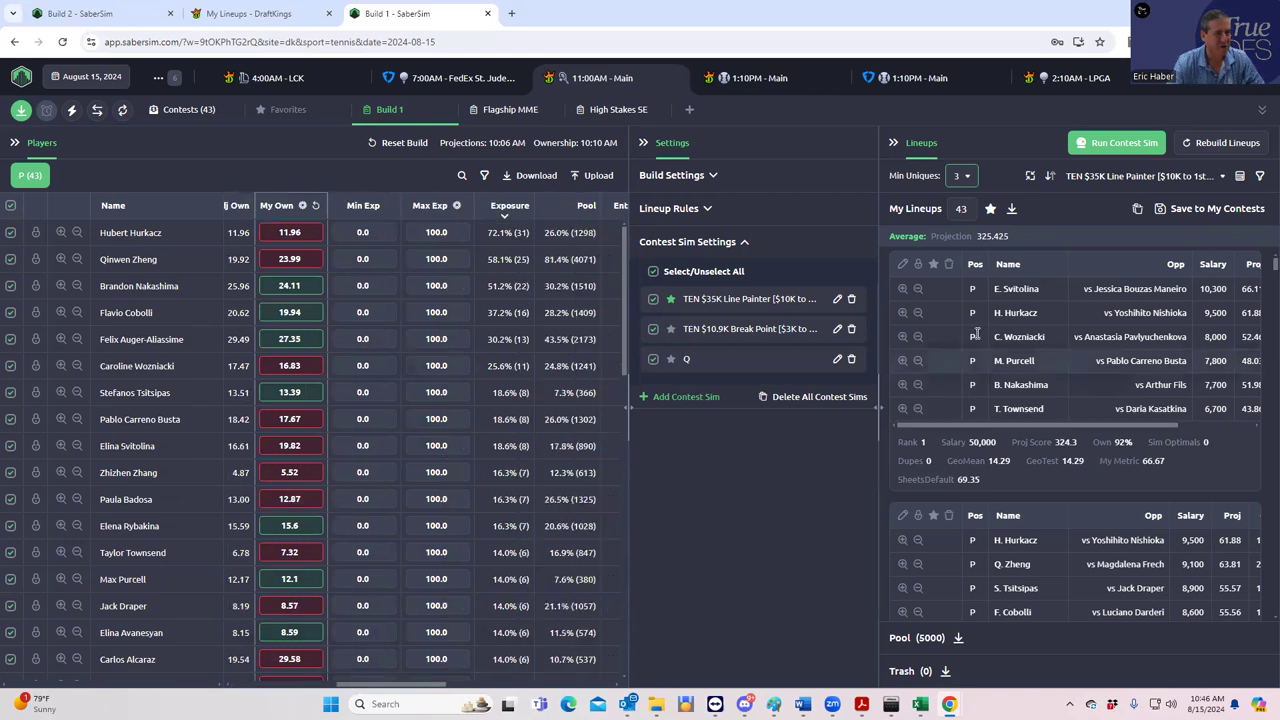
Step: Save the lineups to only the TEN $35K Line Painter contest
left_click(1160, 209)
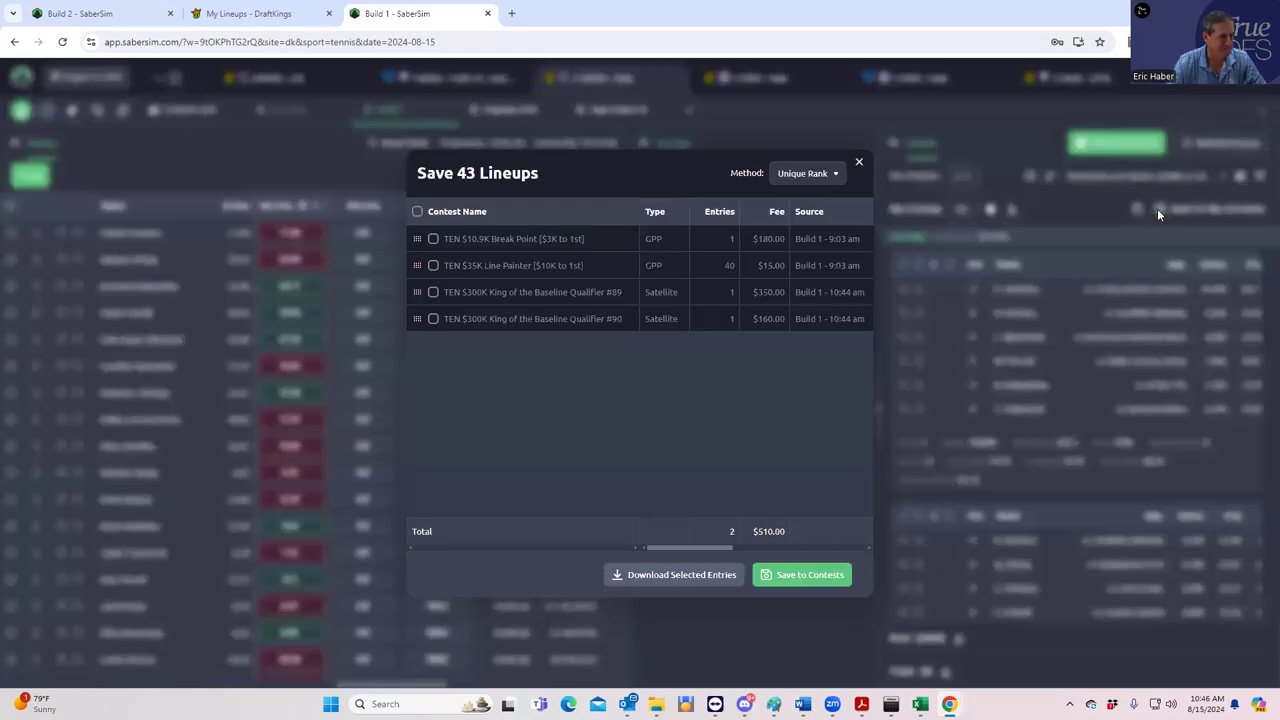
left_click(432, 292)
left_click(433, 318)
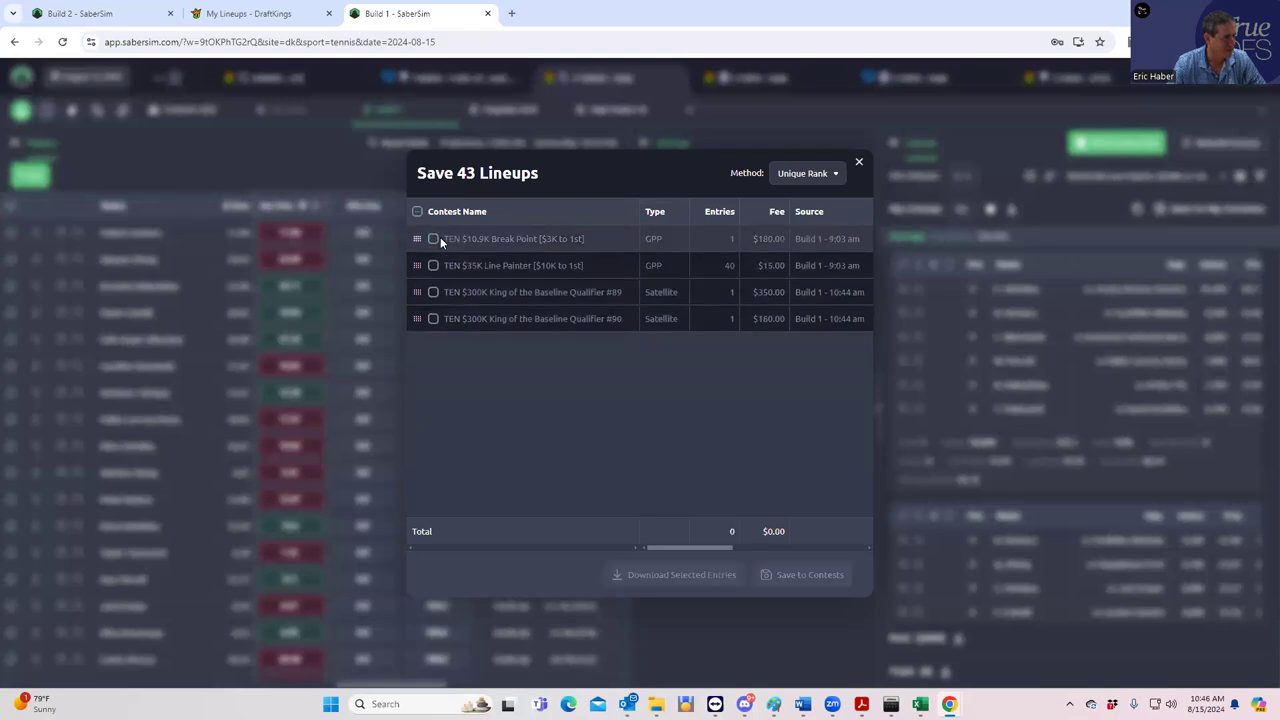
left_click(433, 239)
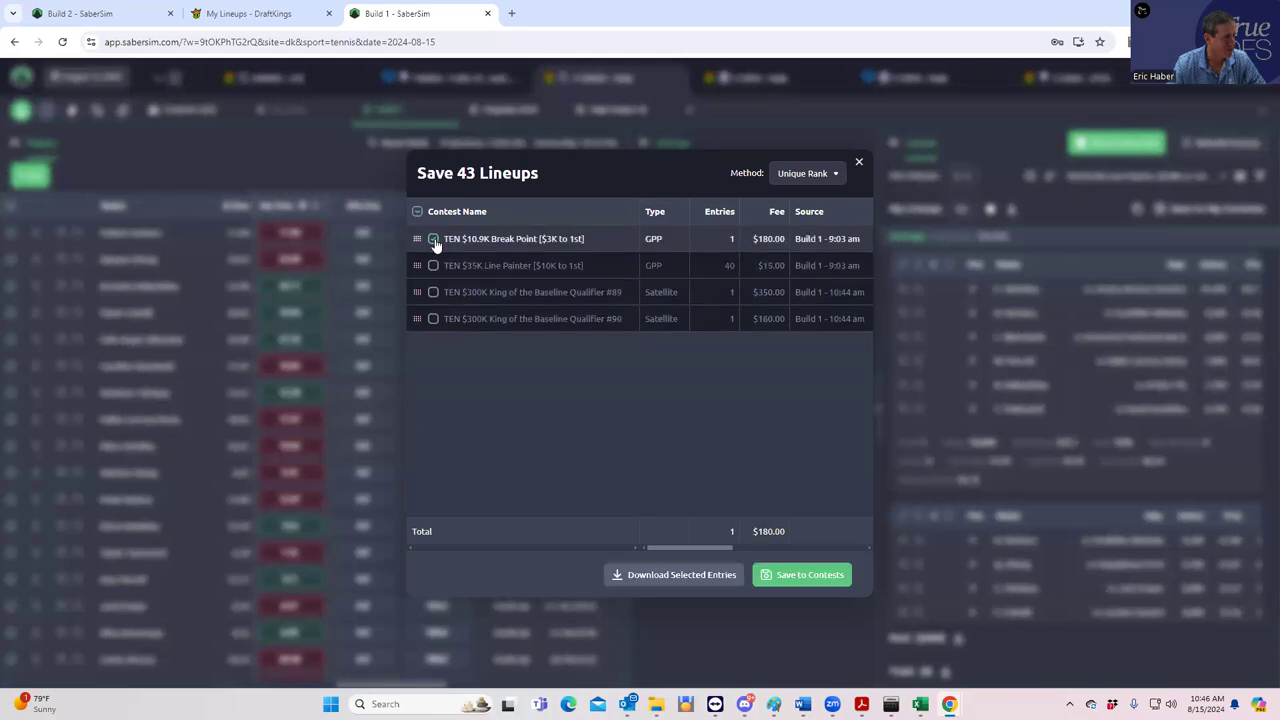
left_click(433, 239)
left_click(433, 265)
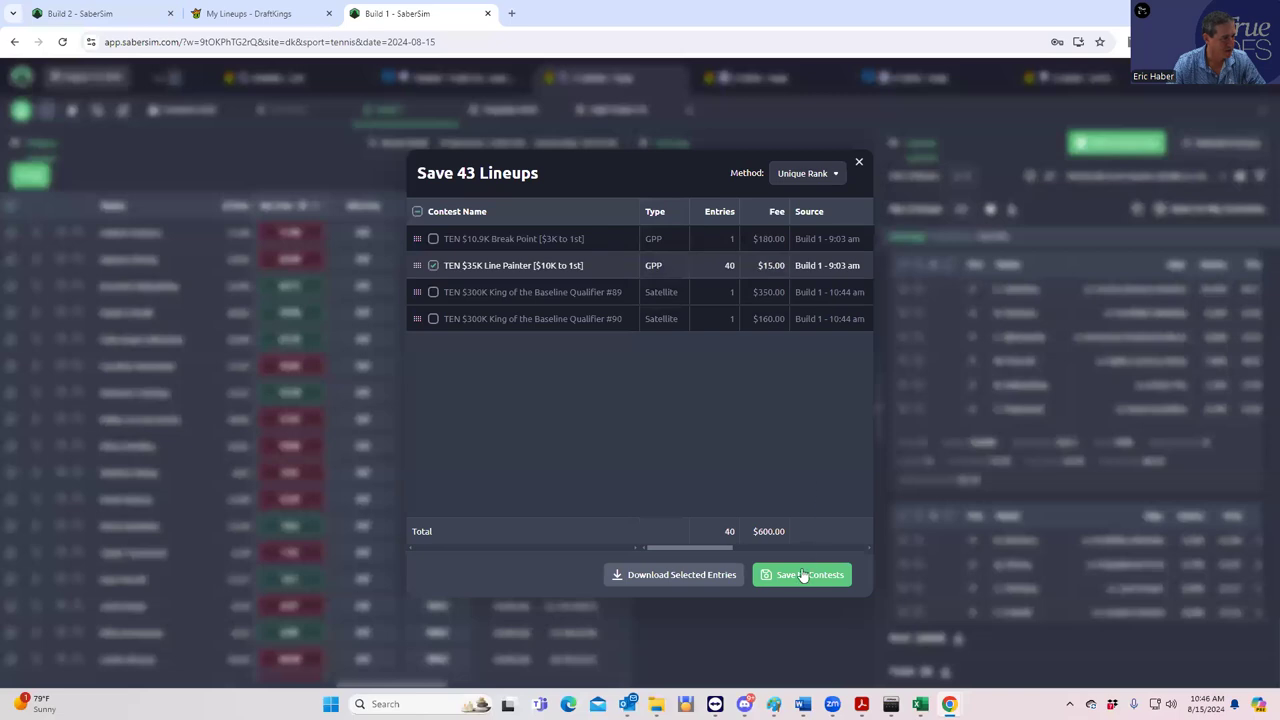
left_click(802, 575)
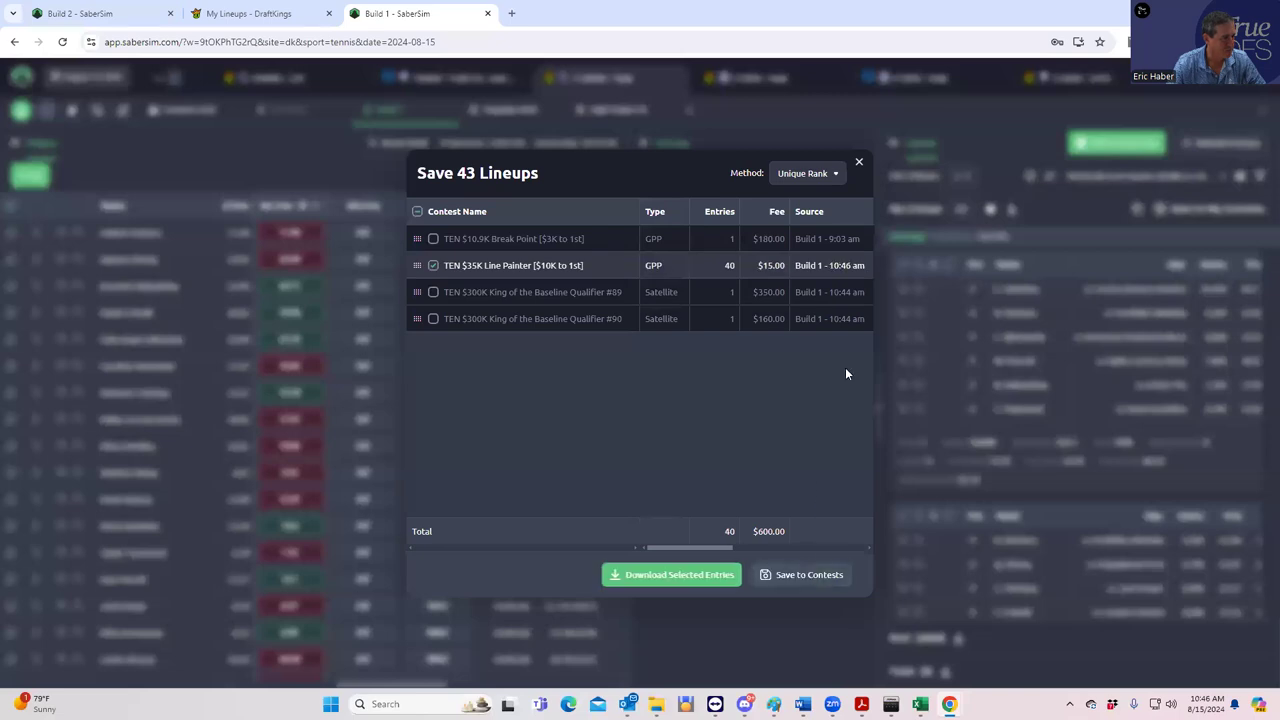
left_click(859, 165)
Step: Rank lineups by Break Point RAROI and save them to only the TEN $10.9K Break Point contest
left_click(1160, 182)
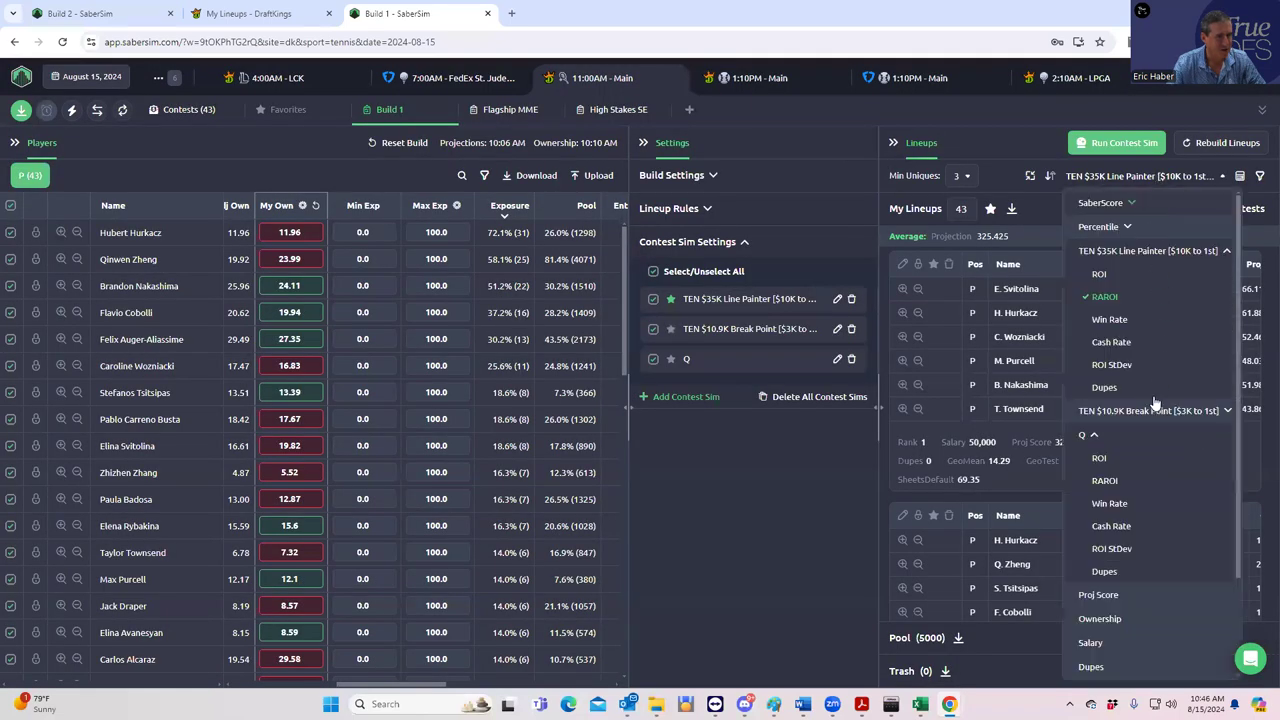
left_click(1101, 457)
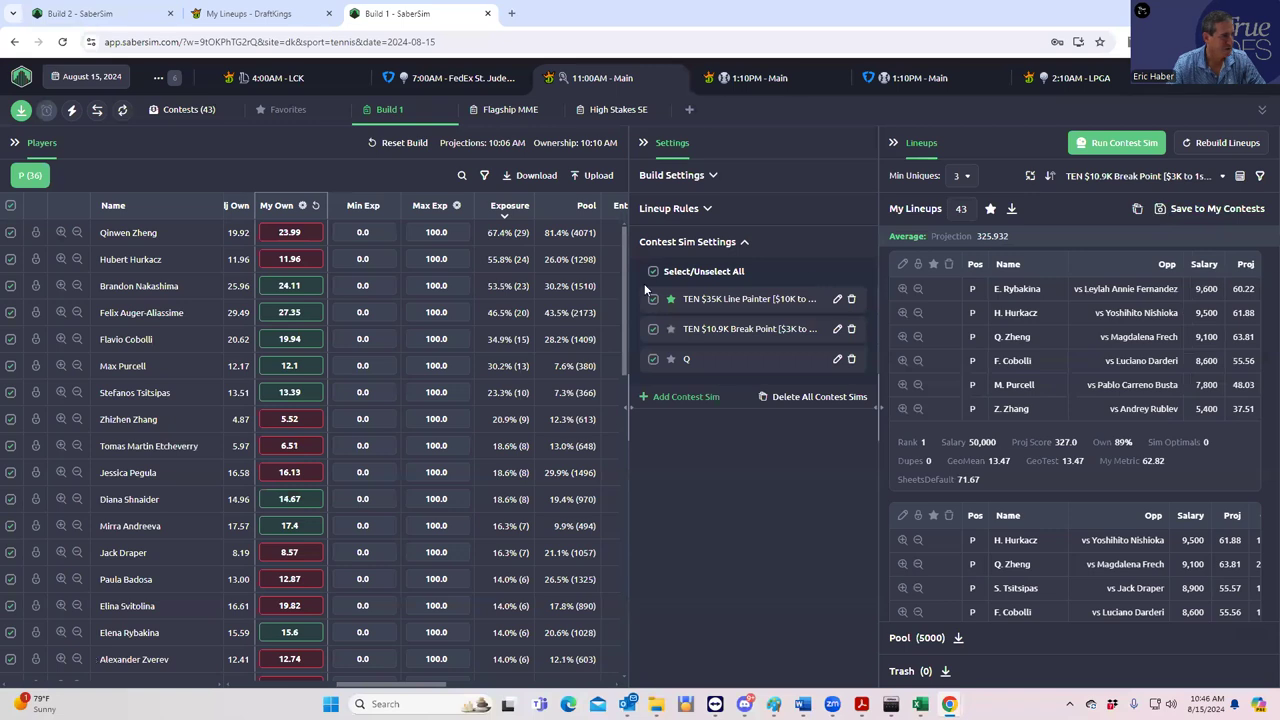
left_click(1160, 210)
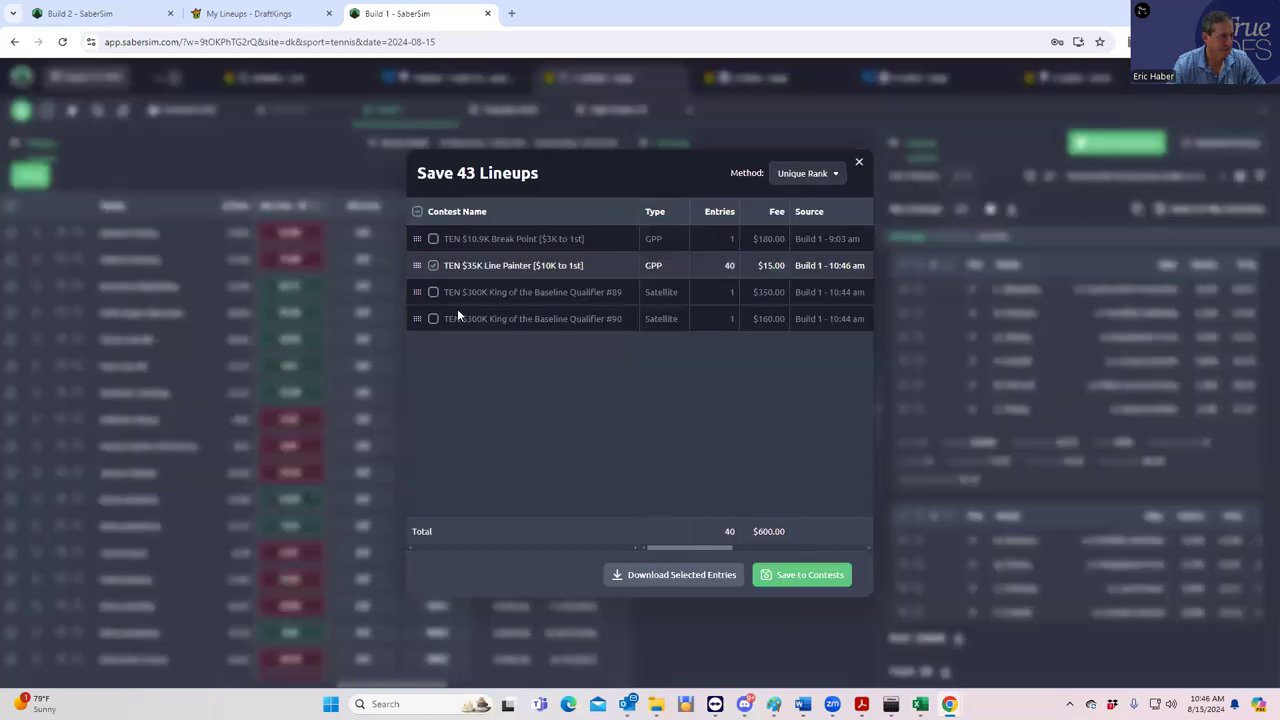
left_click(433, 266)
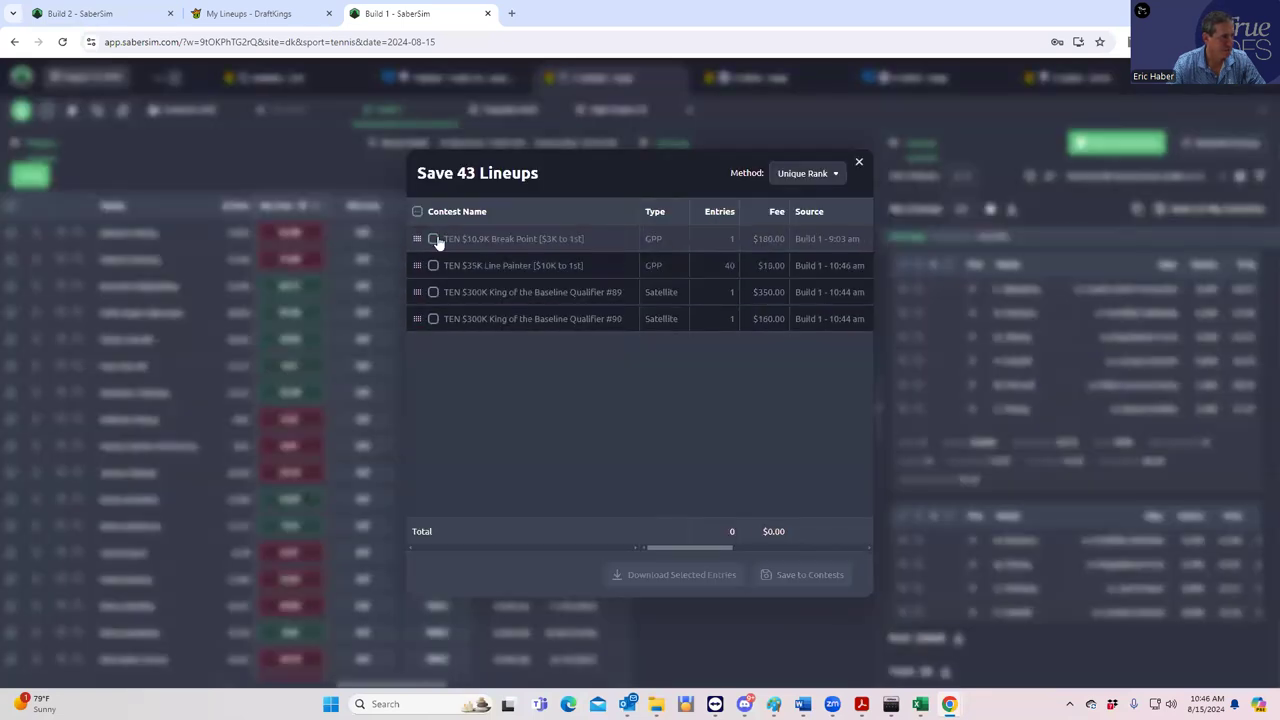
left_click(433, 240)
left_click(795, 578)
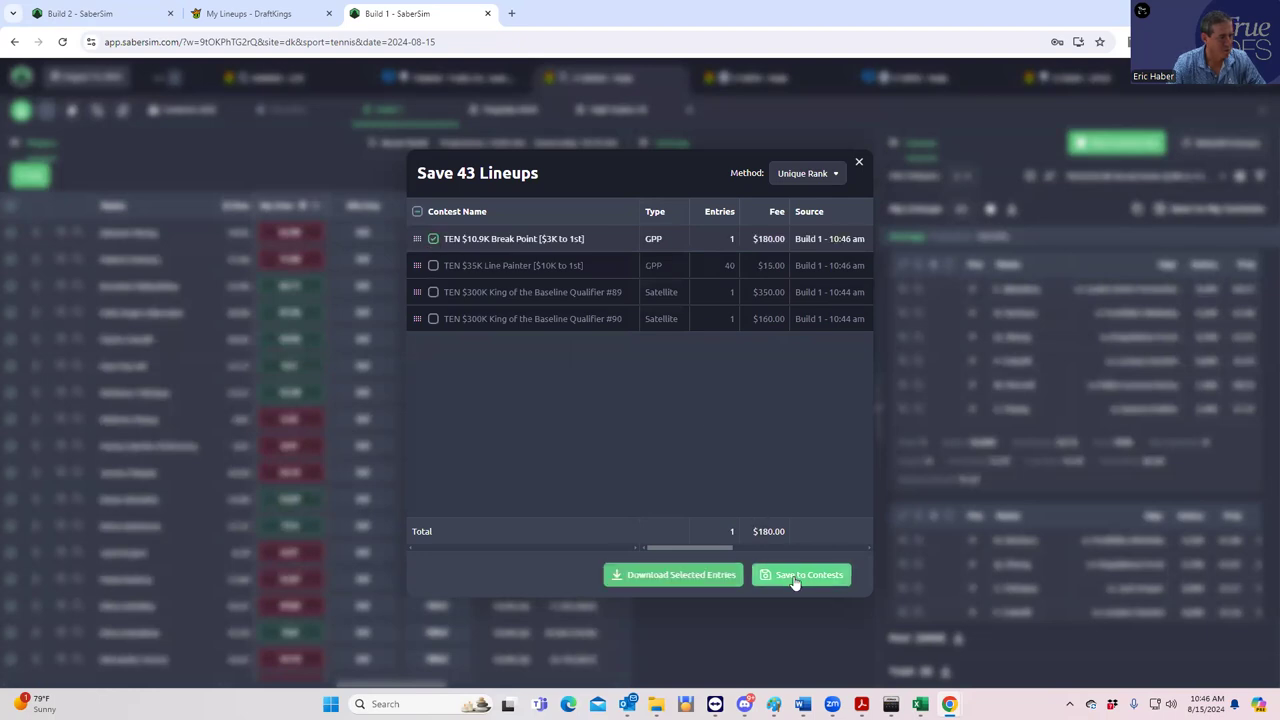
left_click(858, 162)
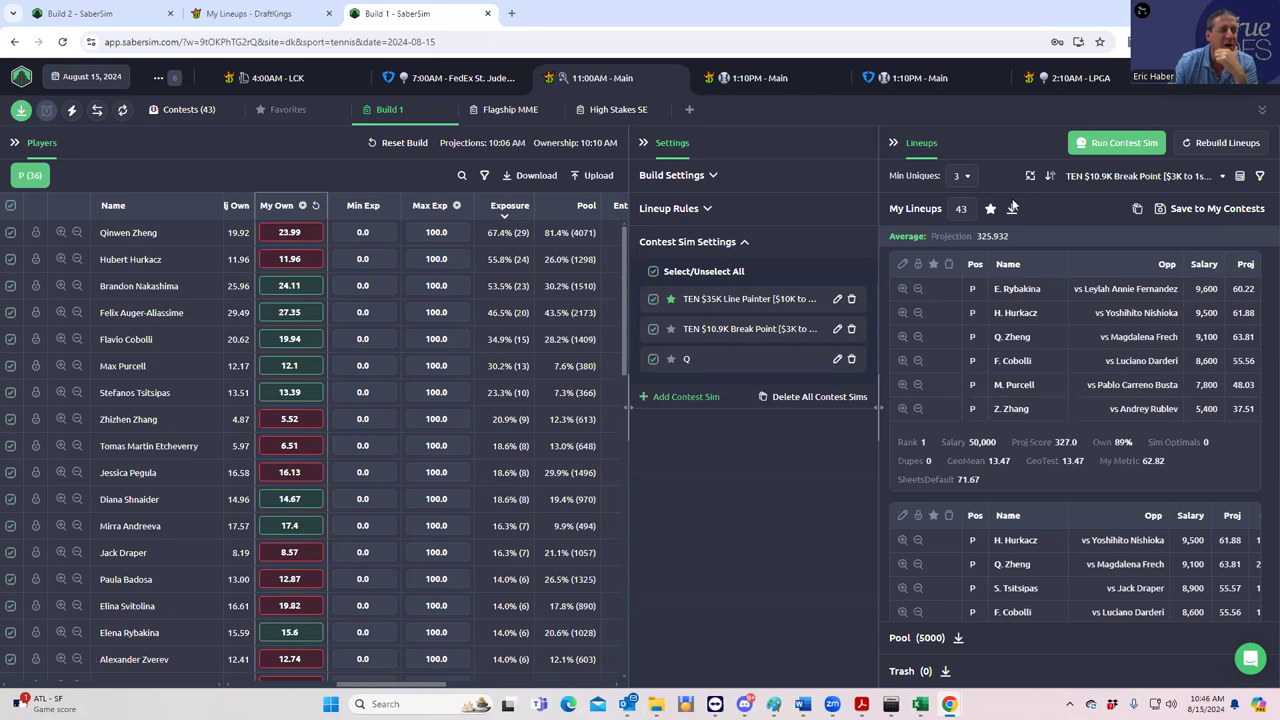
Step: Rank Build 1's 43 lineups by RAROI in the TEN $35K Line Painter sim
left_click(1110, 181)
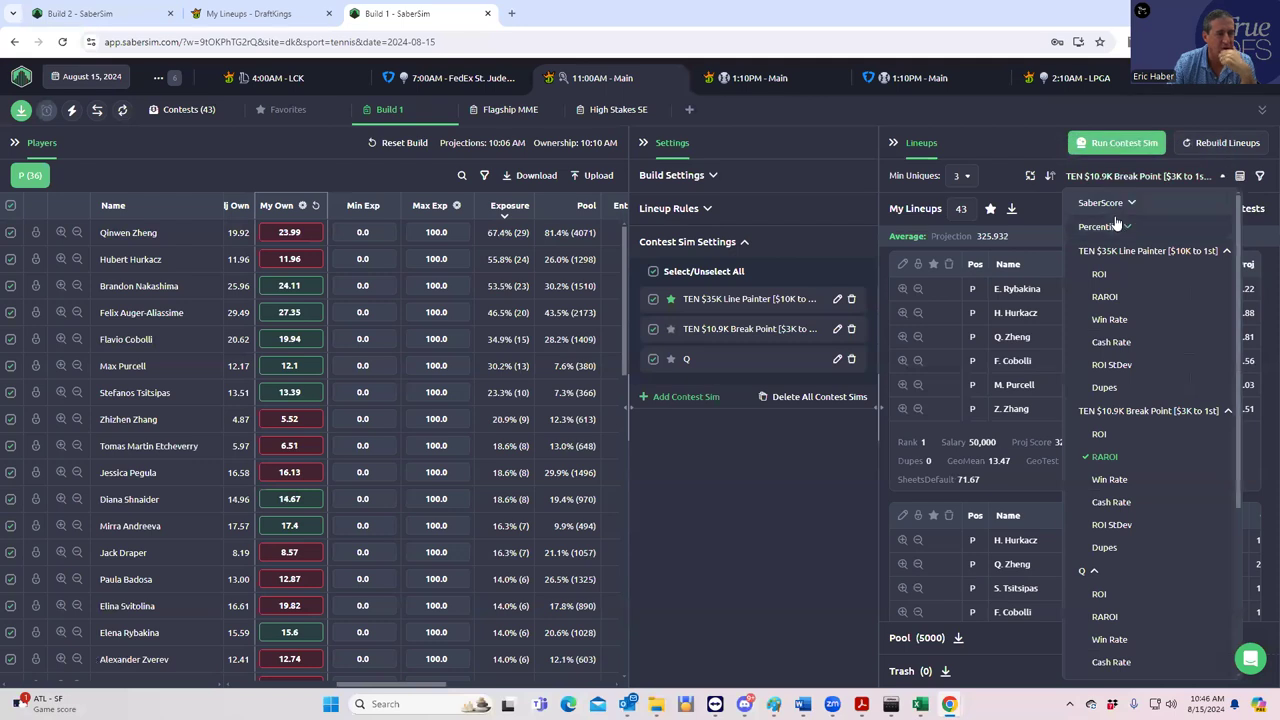
left_click(1104, 297)
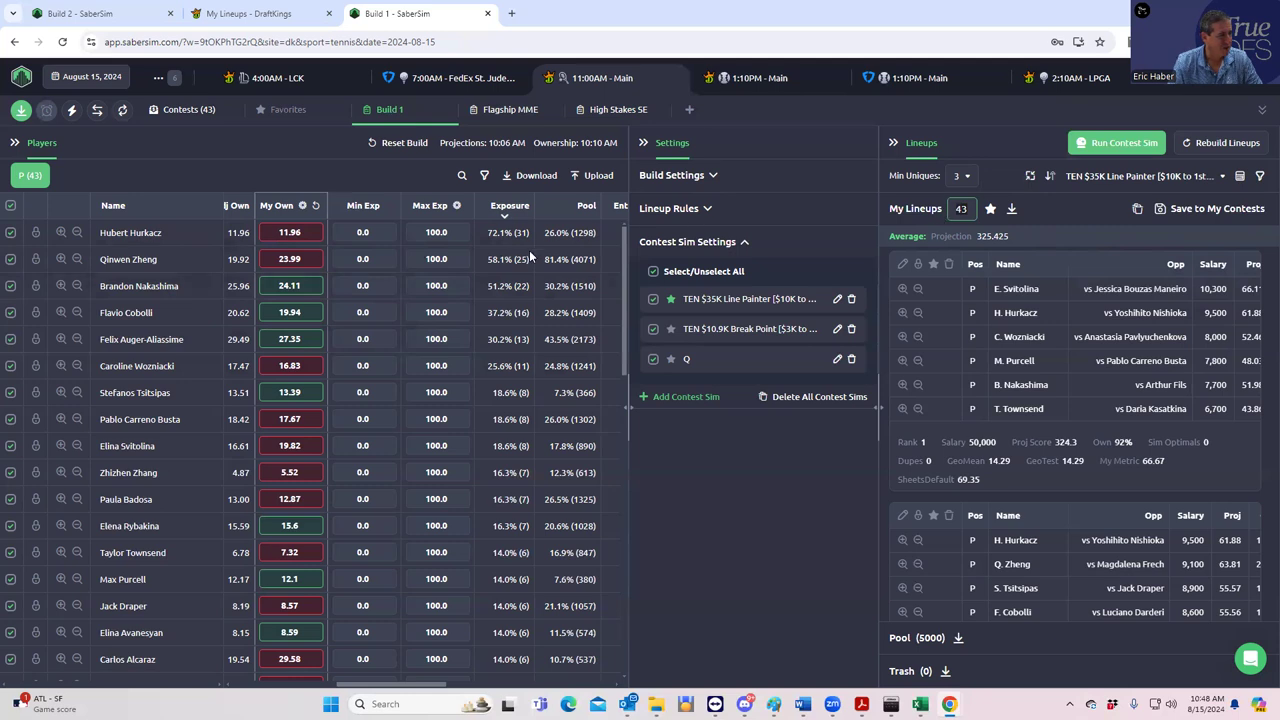
Step: Download Build 1's lineups as a DraftKings tennis CSV file
left_click(1012, 210)
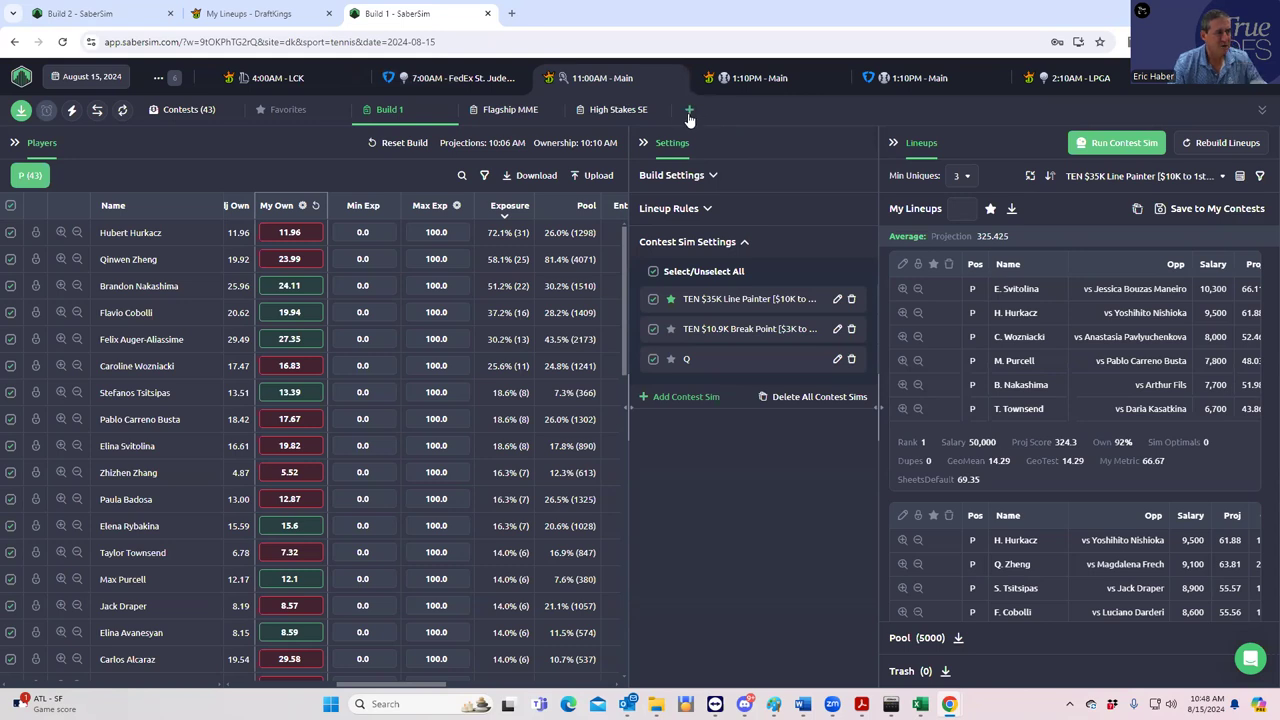
Step: Load the Flagship MME field lineups from the Contests page into a new build tab
left_click(198, 111)
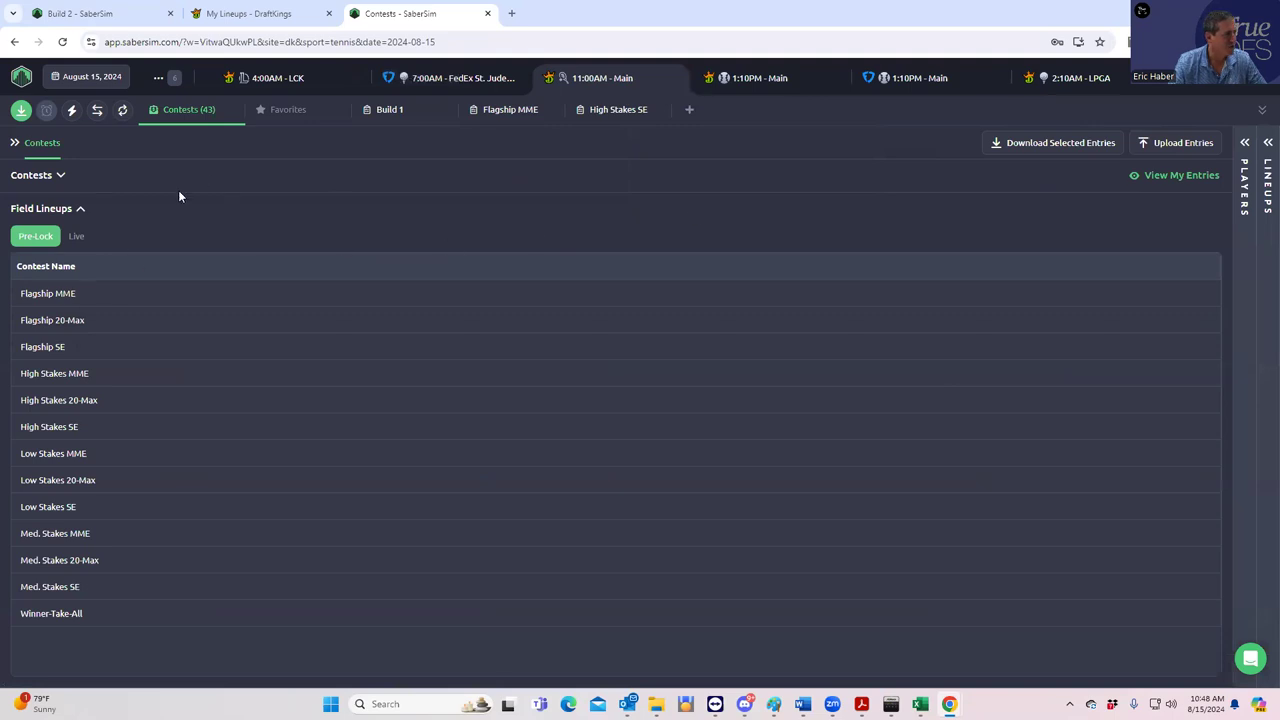
left_click(62, 293)
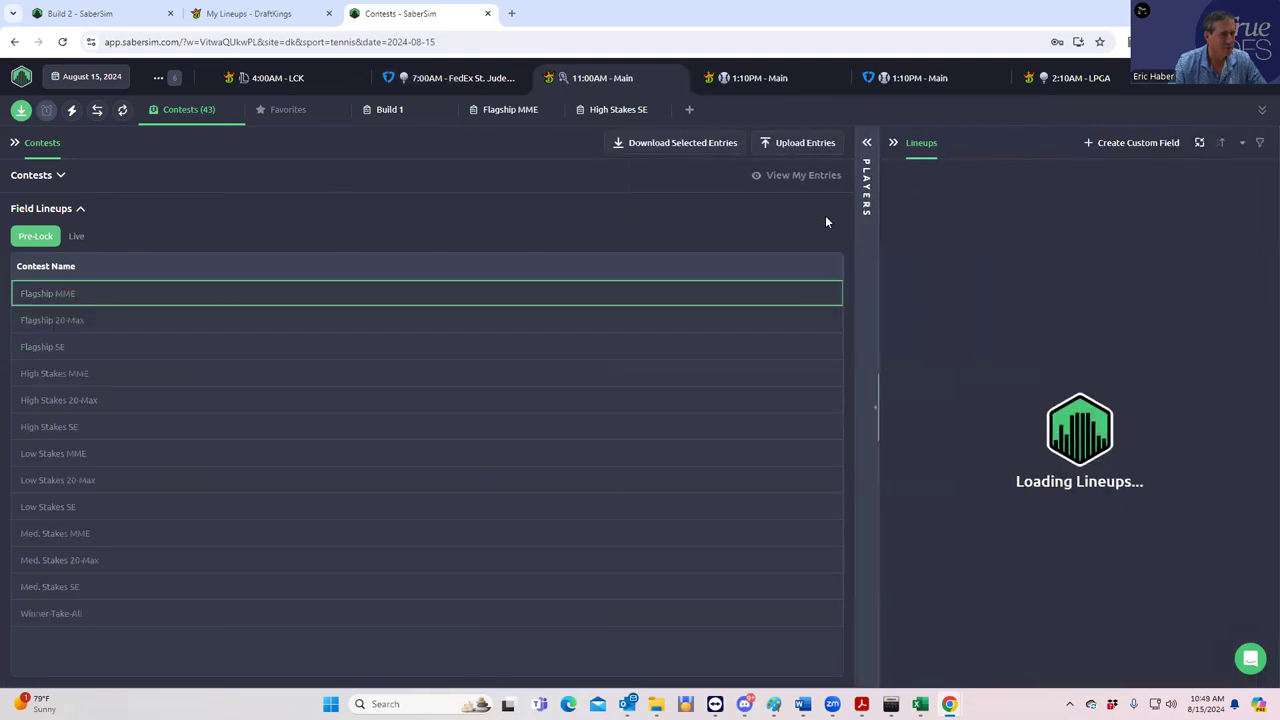
left_click(1090, 148)
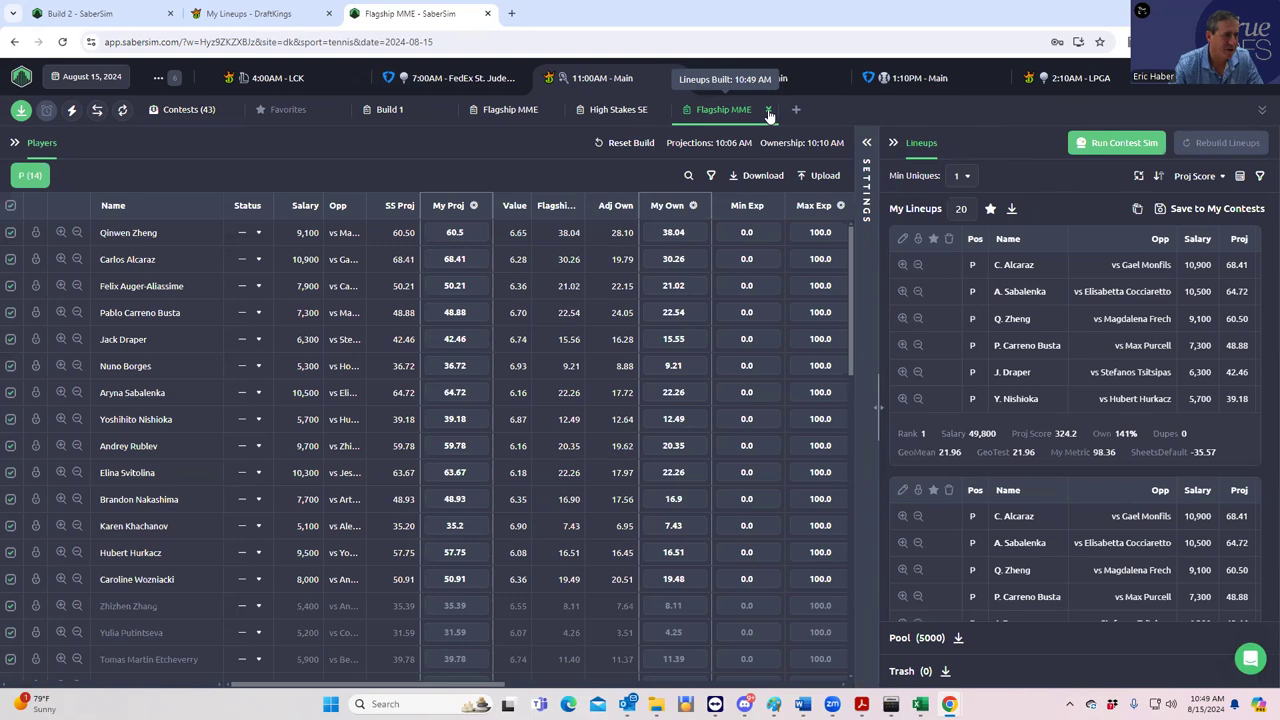
Step: Upload the lineups_dk_tennis CSV from Downloads as the Flagship MME pool, replacing its lineups
left_click(713, 118)
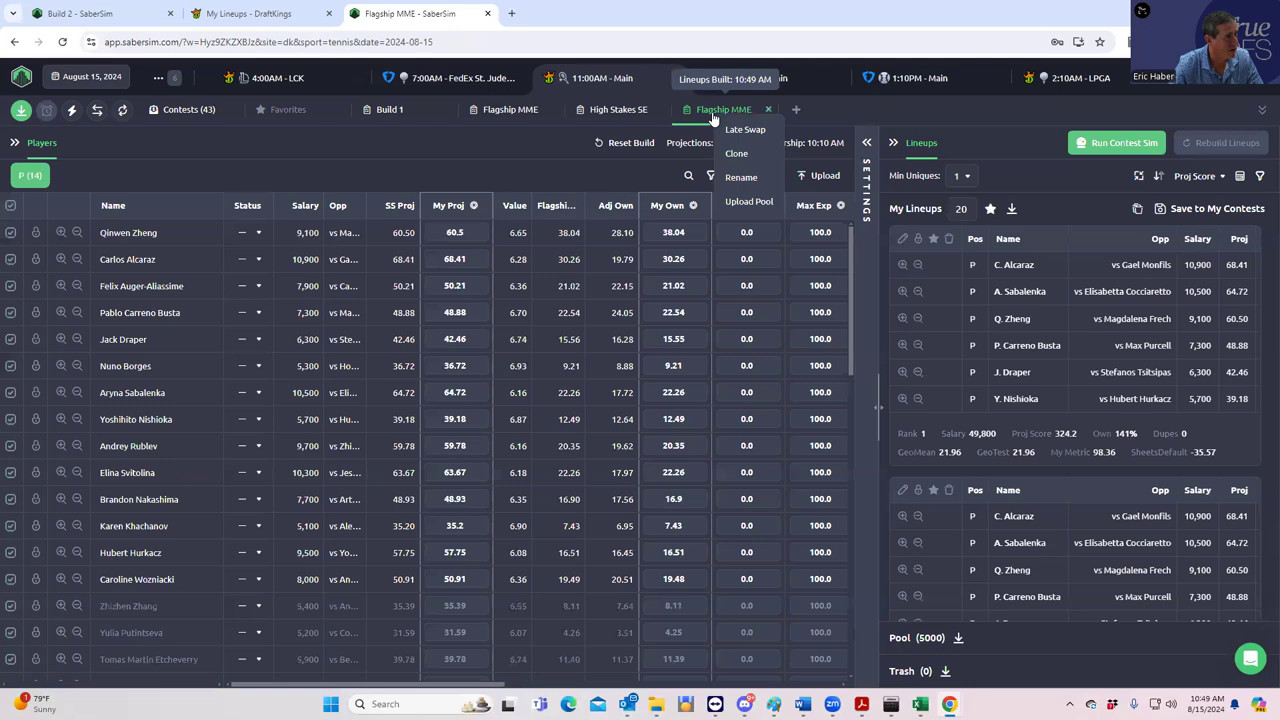
left_click(733, 202)
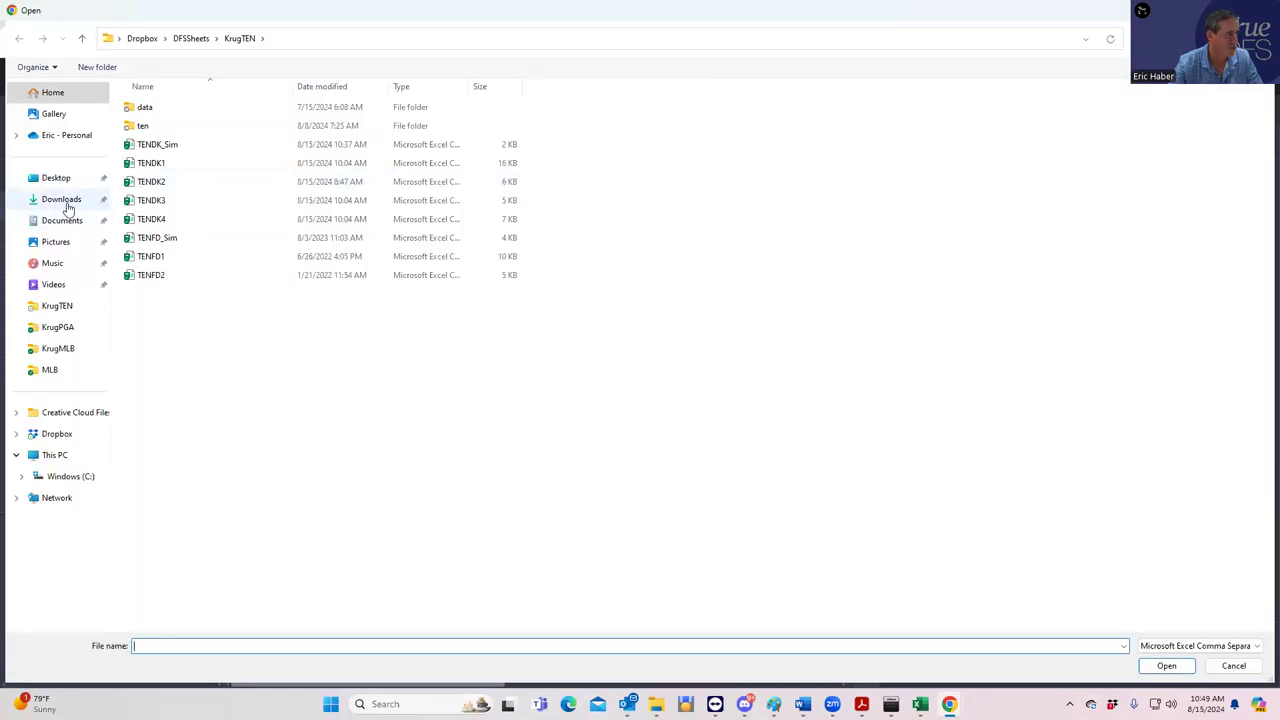
left_click(66, 200)
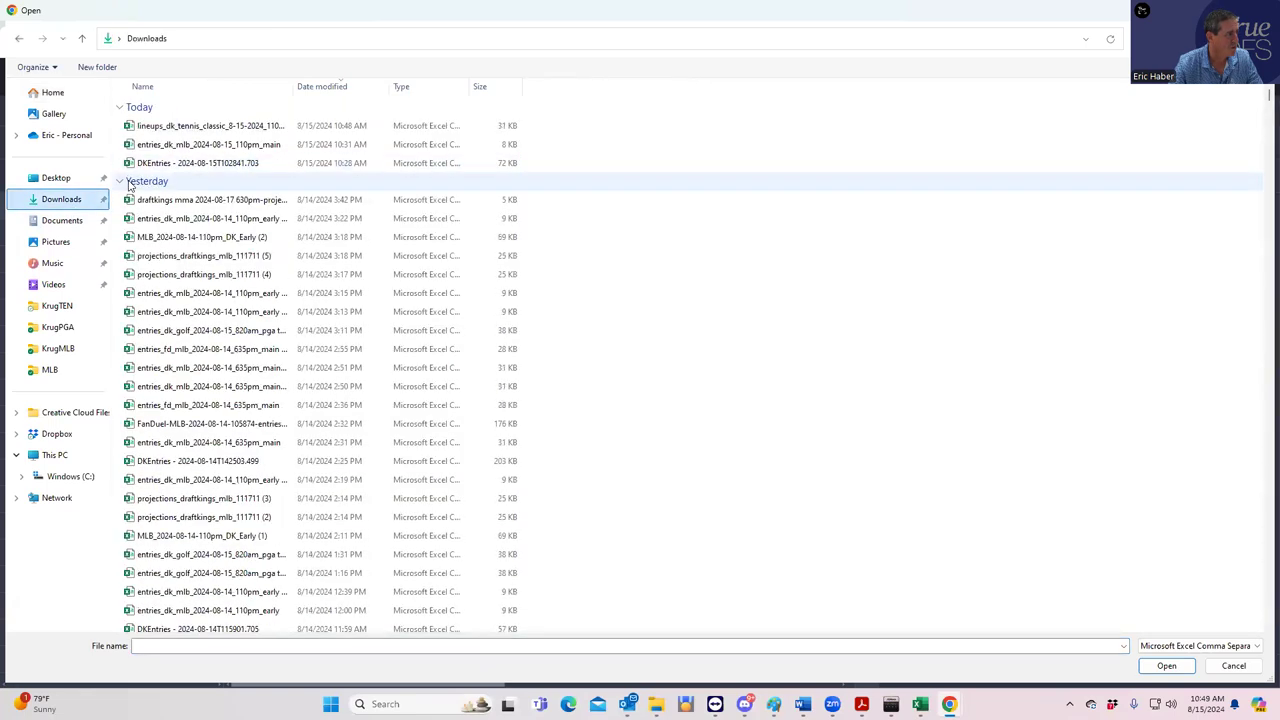
left_click(216, 128)
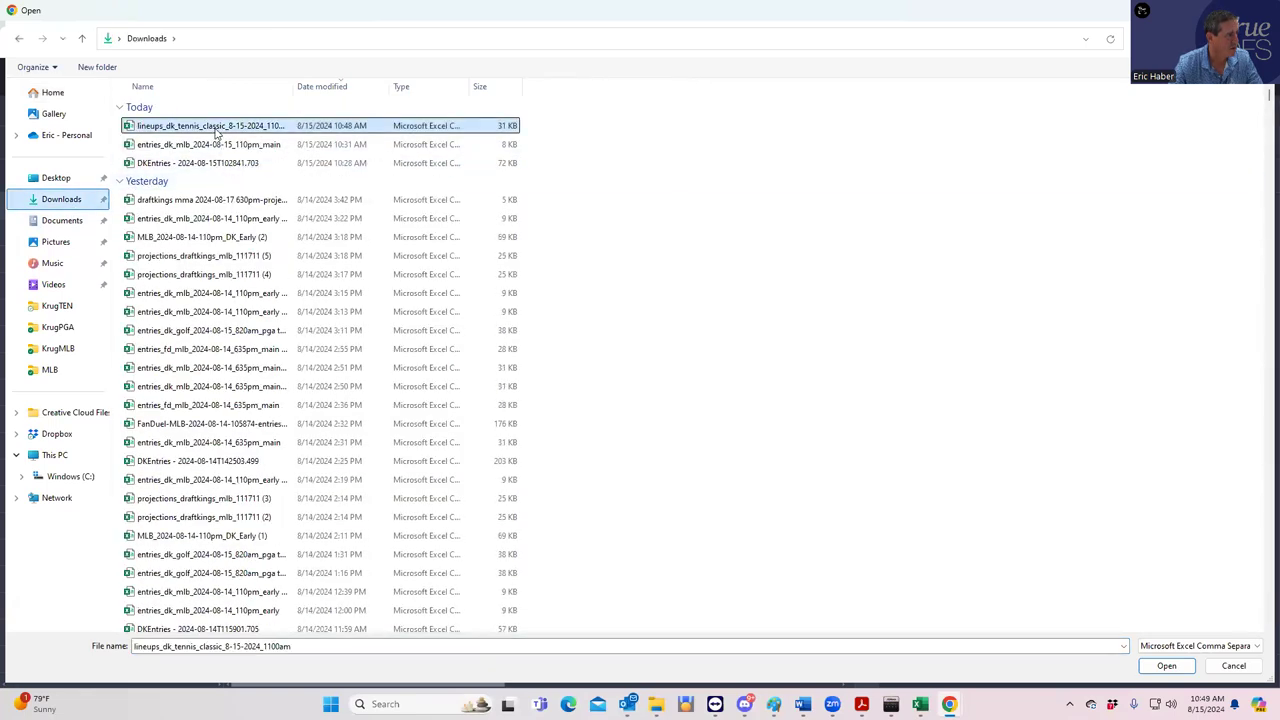
left_click(1166, 667)
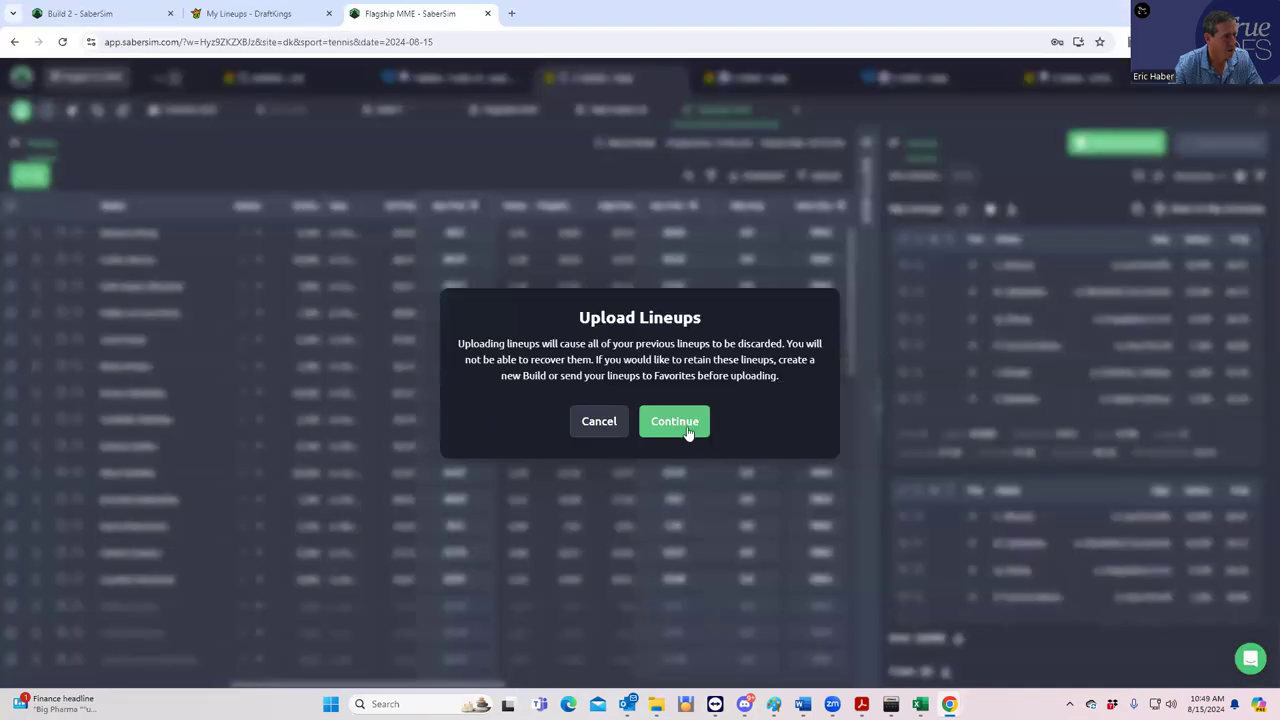
left_click(685, 427)
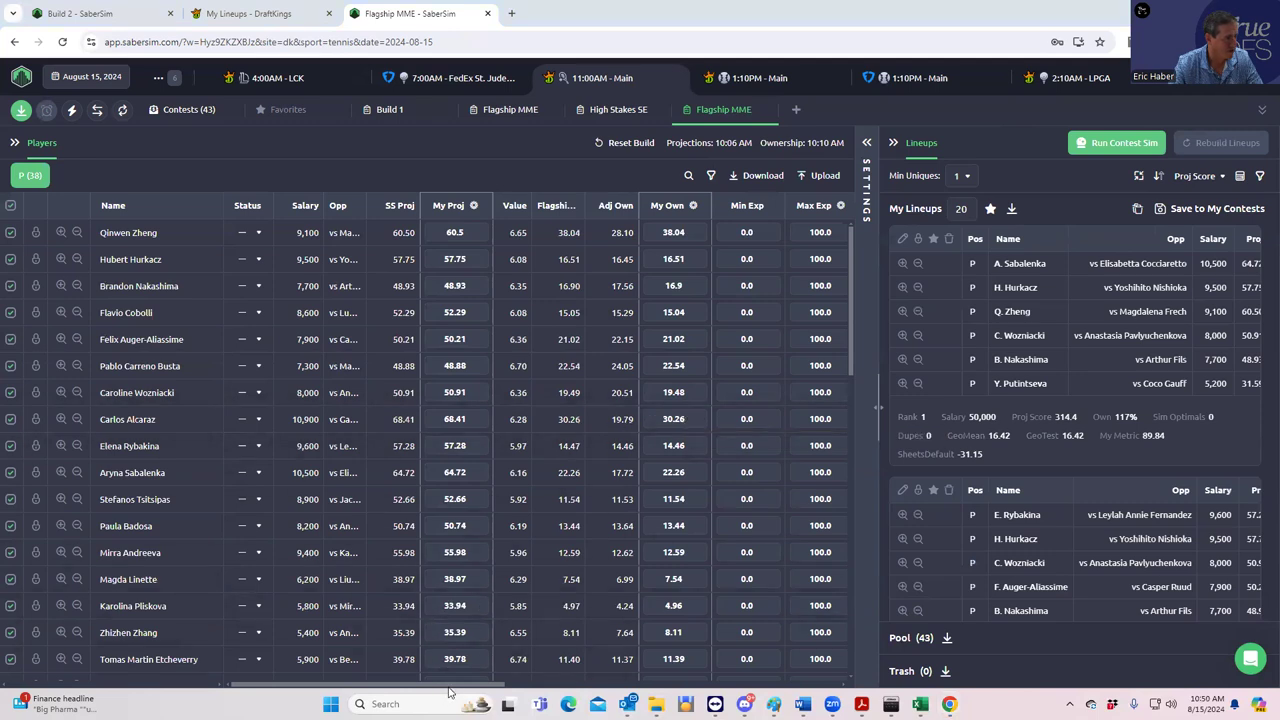
Step: Rename the Flagship MME build to SIMBRAINFRY and return to Build 1
left_click_drag(478, 683, 549, 684)
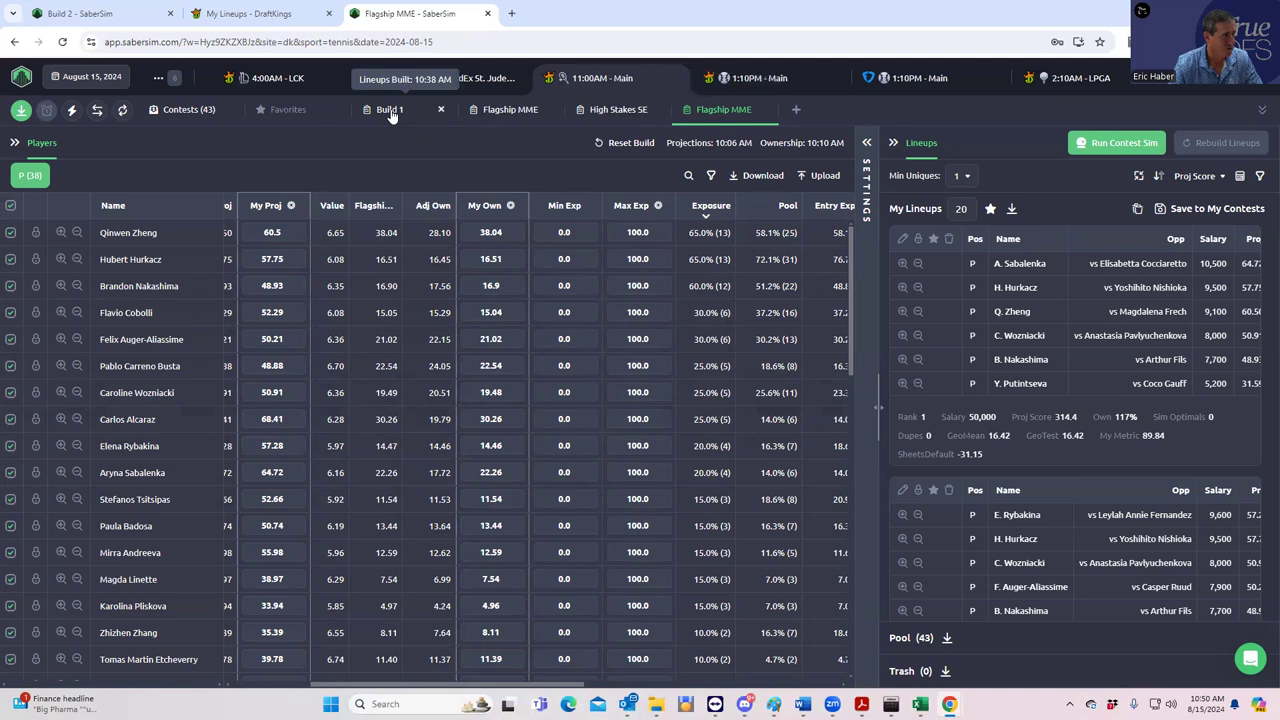
right_click(713, 118)
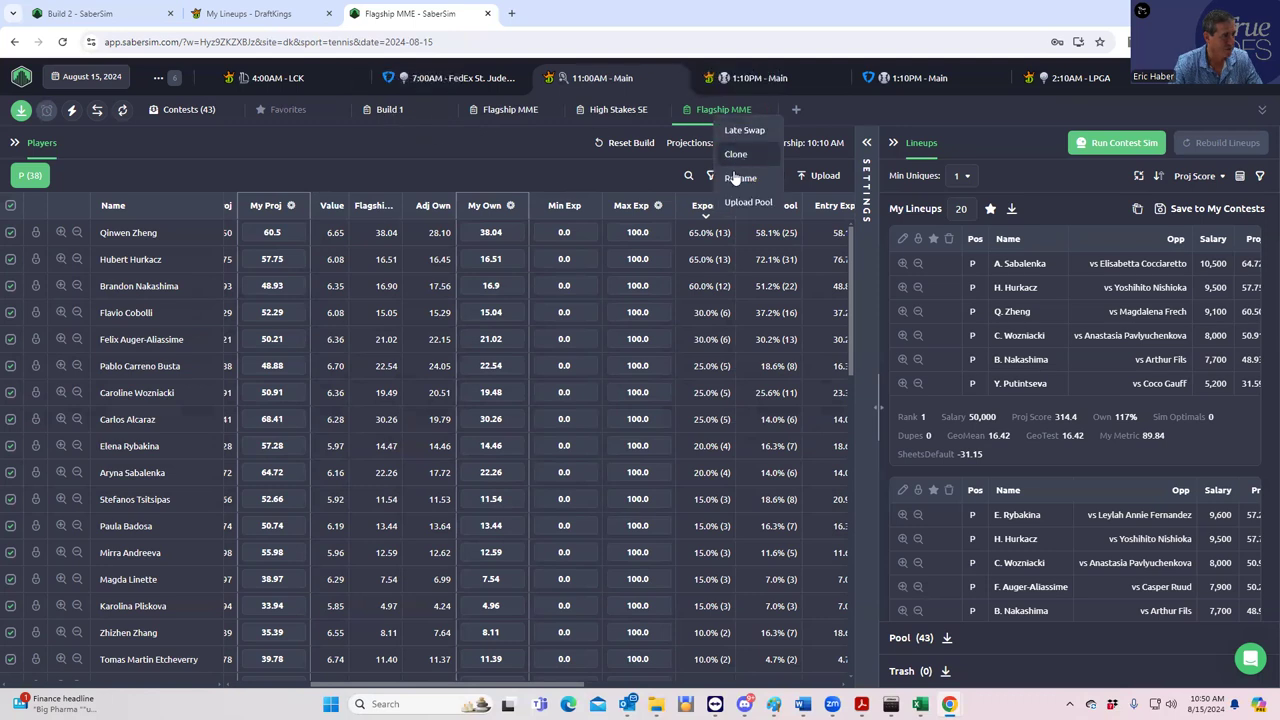
left_click(732, 173)
left_click(685, 362)
key("BackSpace")
key("BackSpace")
key("BackSpace")
key("BackSpace")
key("BackSpace")
key("BackSpace")
key("BackSpace")
key("BackSpace")
key("BackSpace")
key("BackSpace")
key("BackSpace")
key("BackSpace")
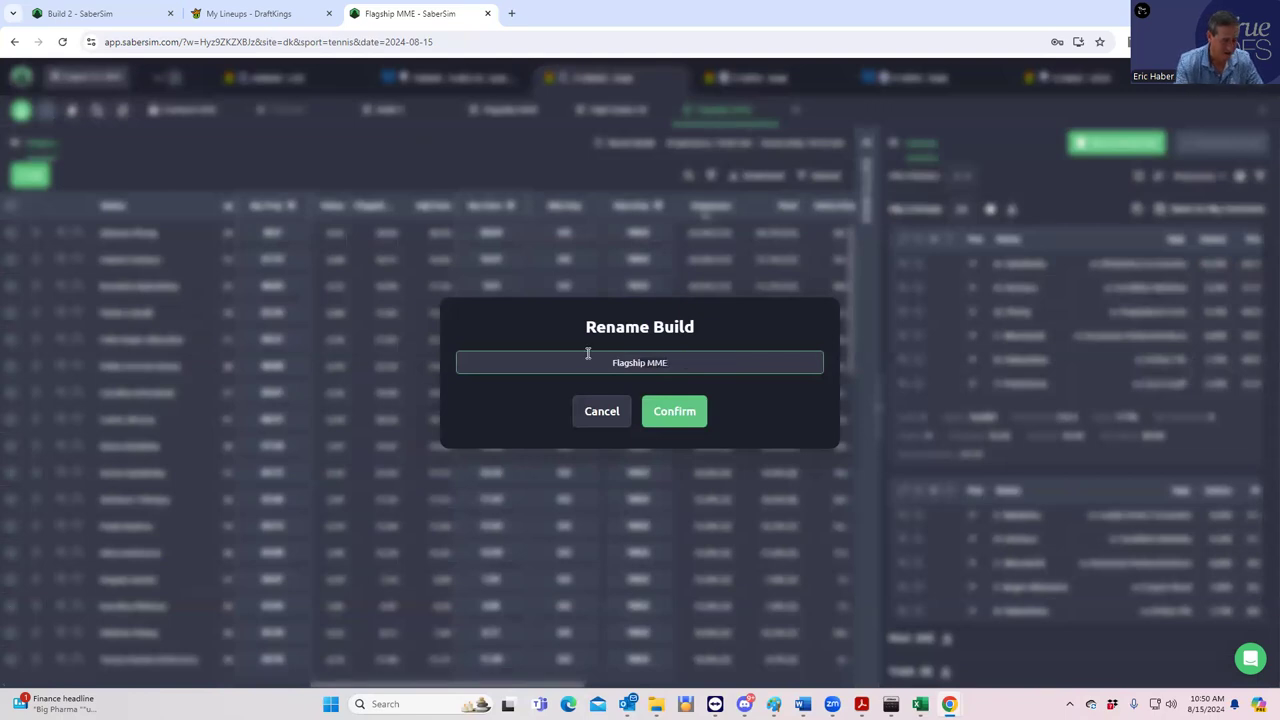
type("SIMBRAINFRY")
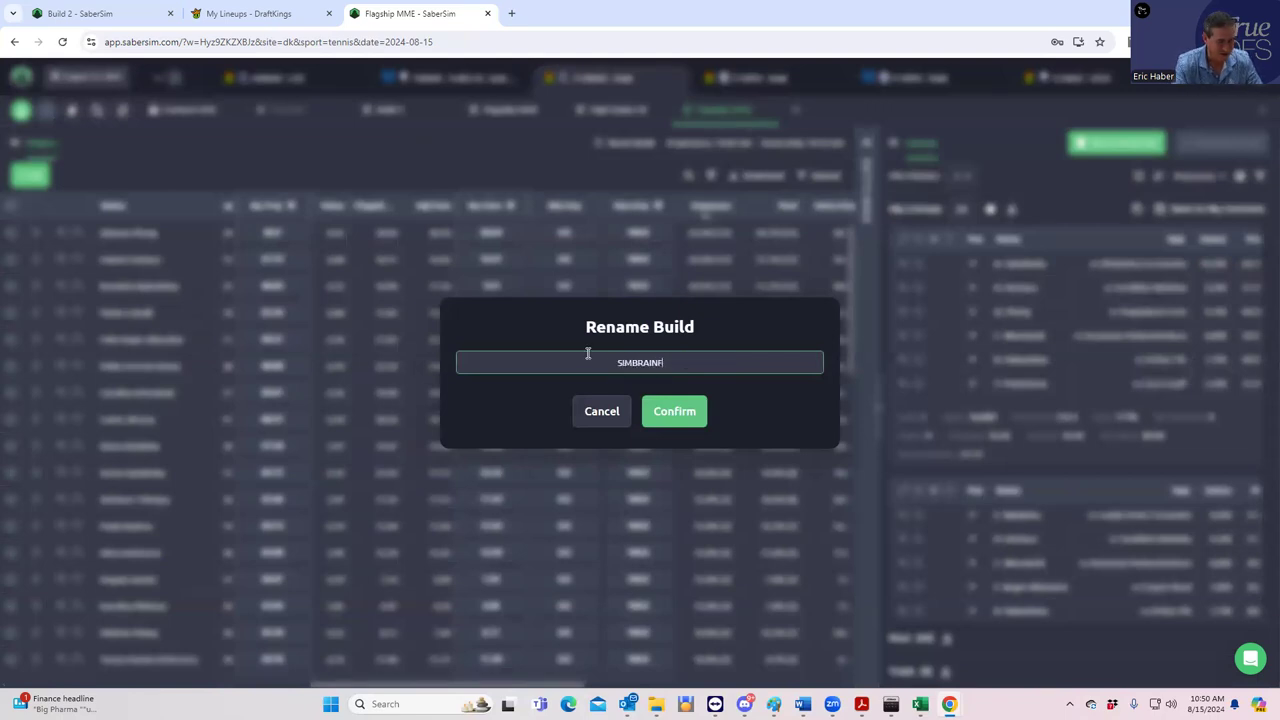
left_click(675, 416)
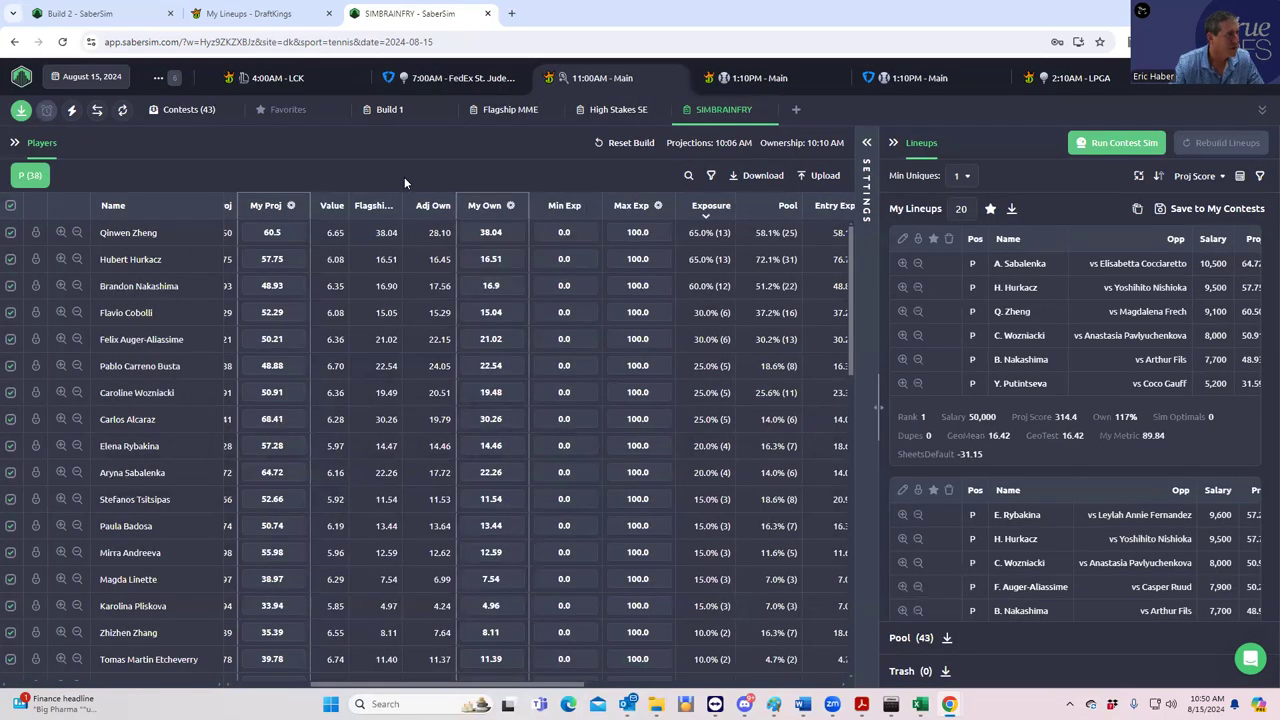
left_click(380, 112)
Step: Set minimum uniques to 1 and make SIMBRAINFRY the Line Painter contest sim's field lineups
left_click(960, 176)
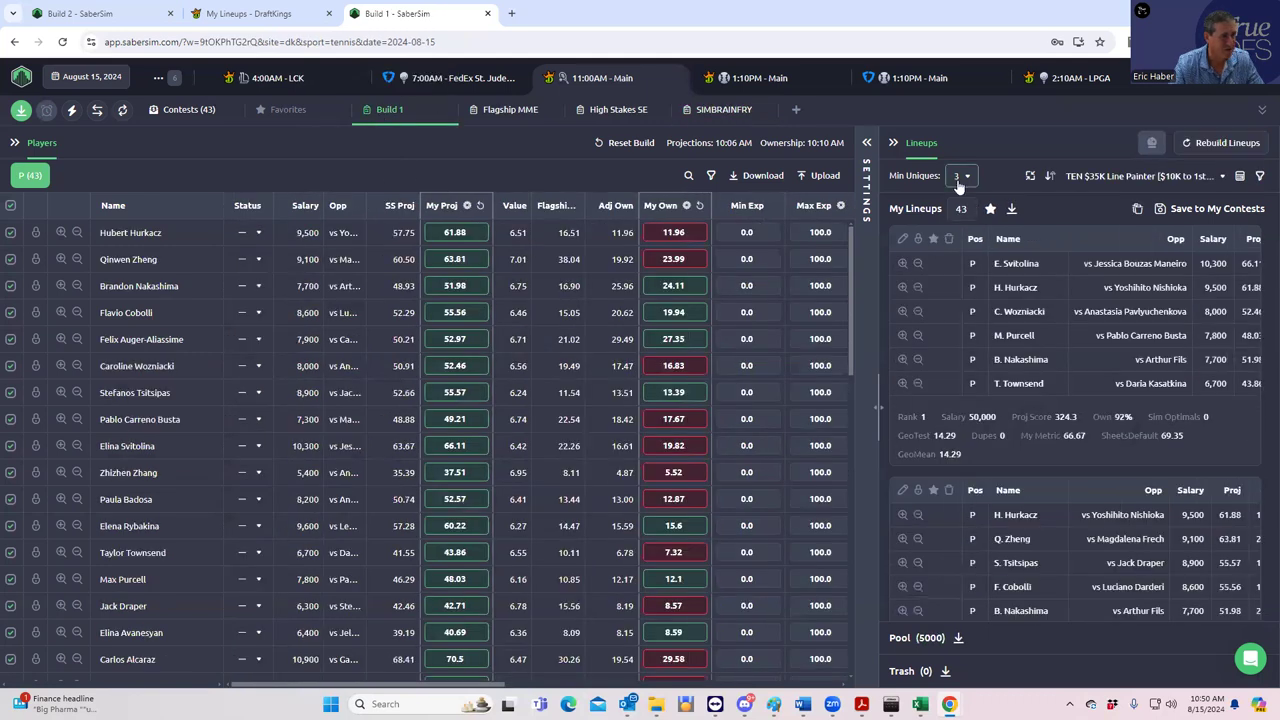
left_click(964, 207)
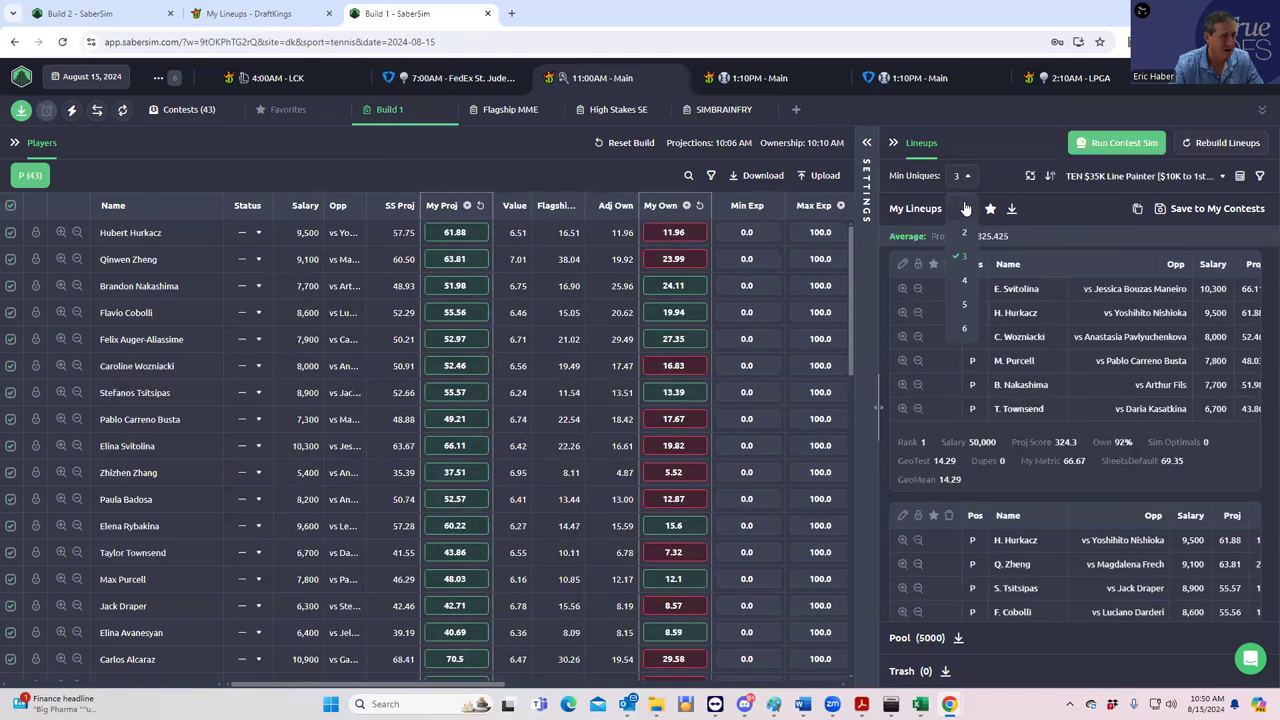
left_click(864, 150)
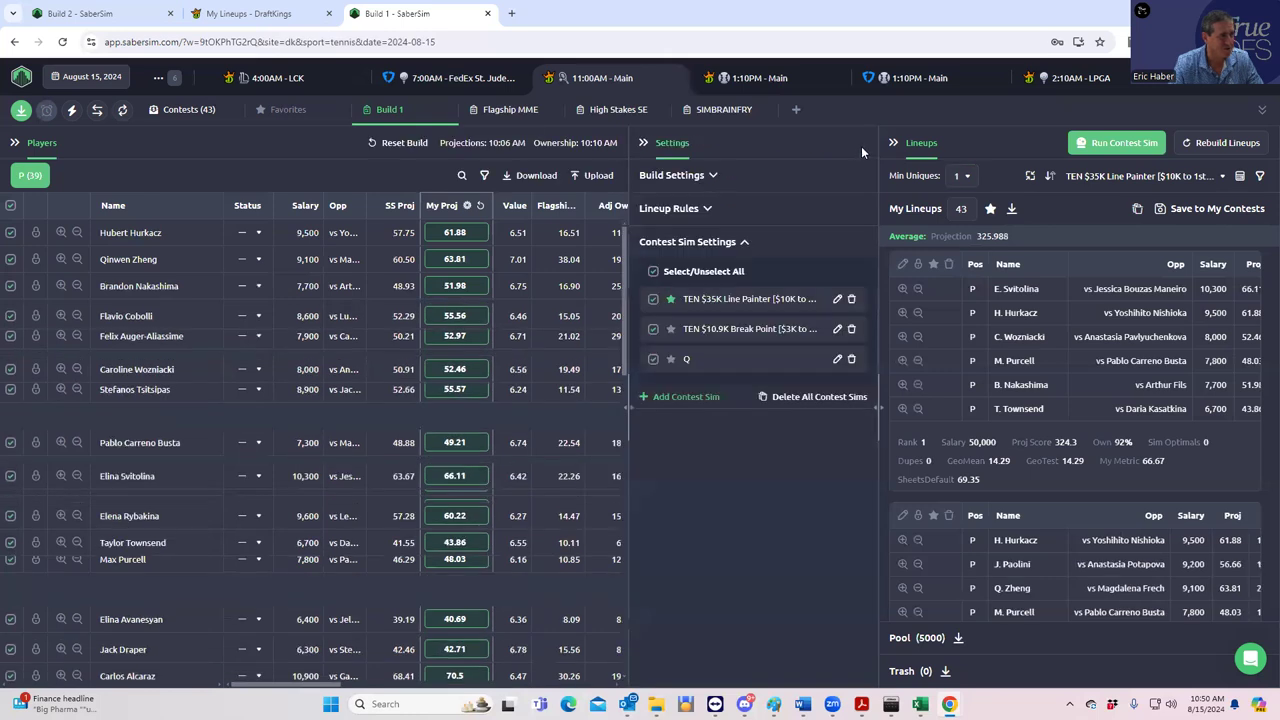
left_click(837, 299)
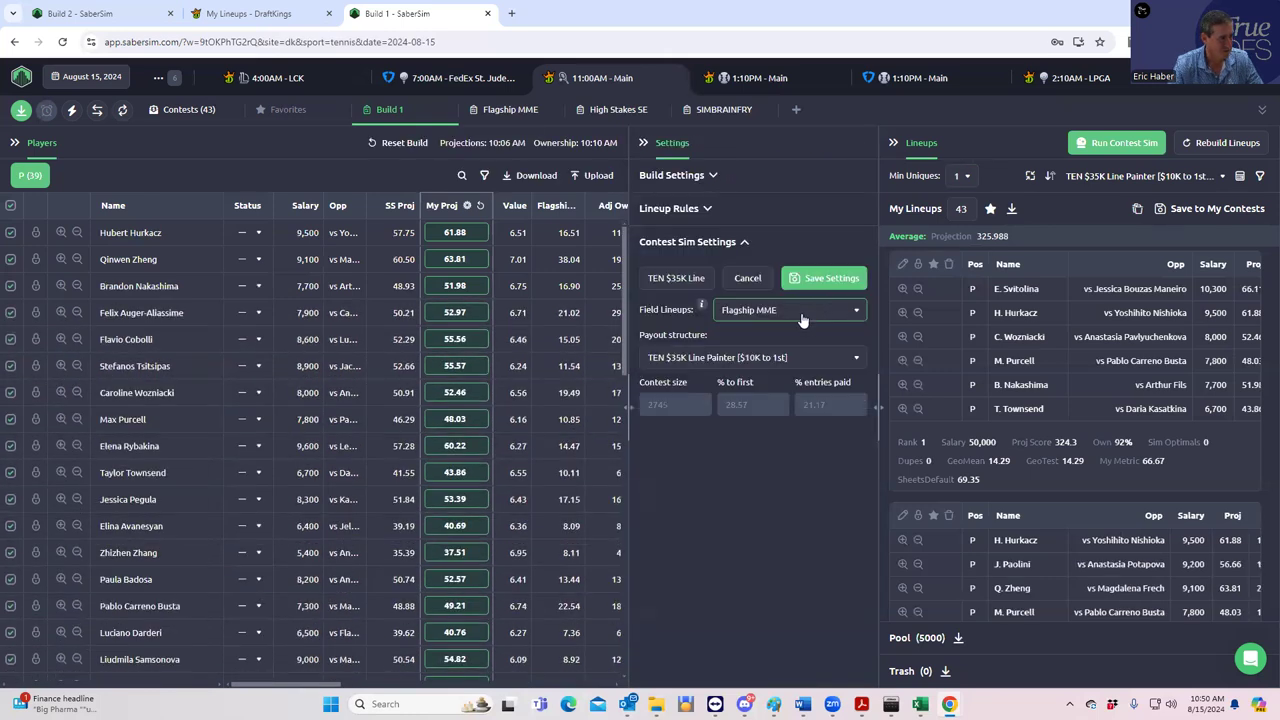
left_click(799, 315)
scroll(775, 645, "down", 2)
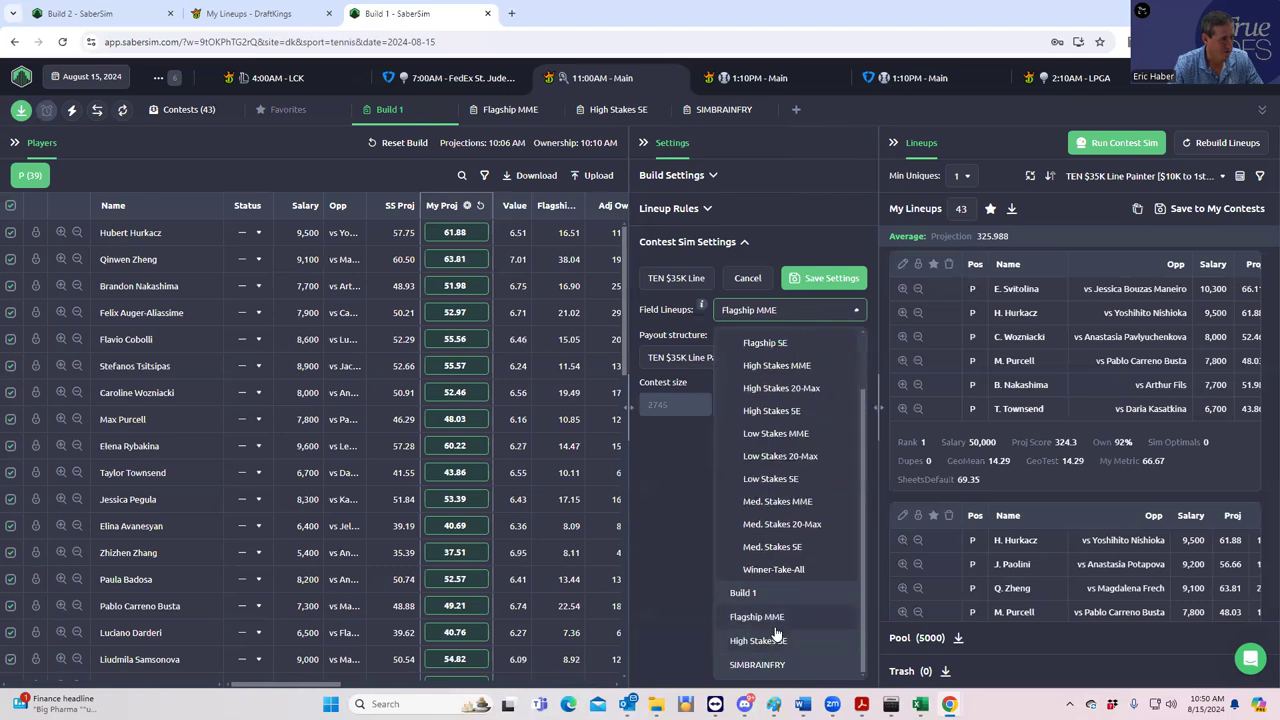
left_click(767, 662)
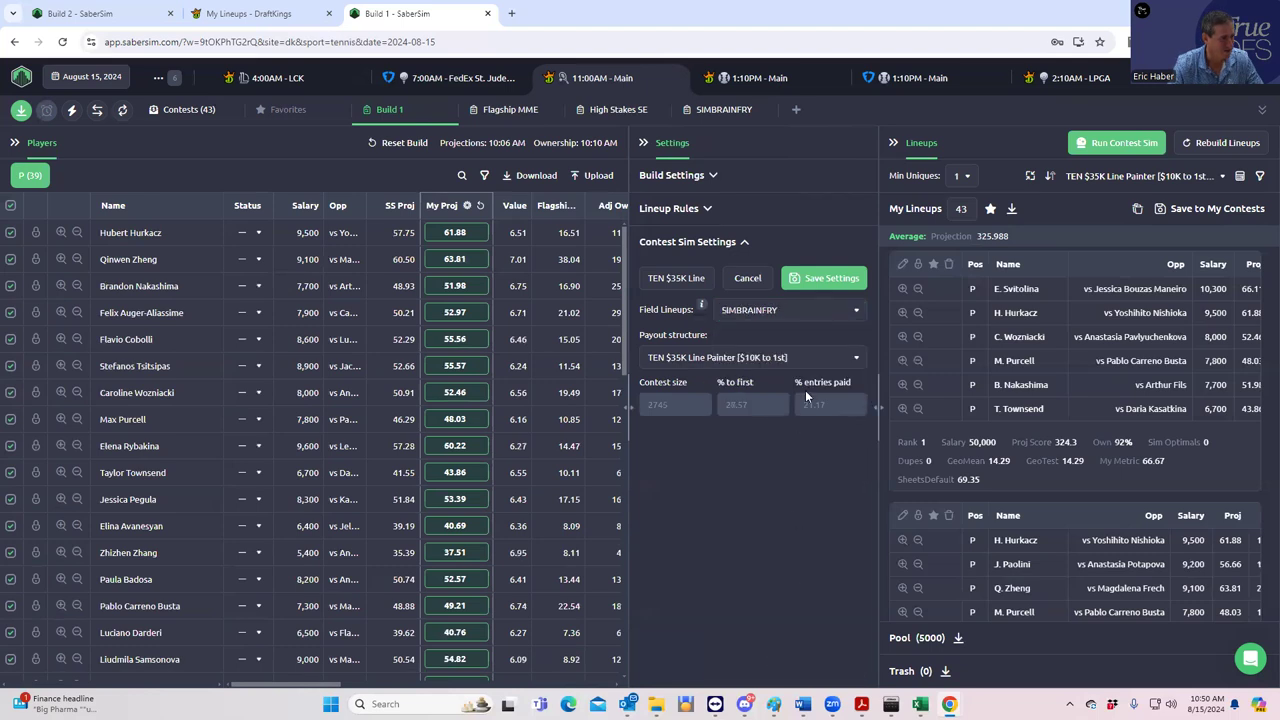
left_click(820, 280)
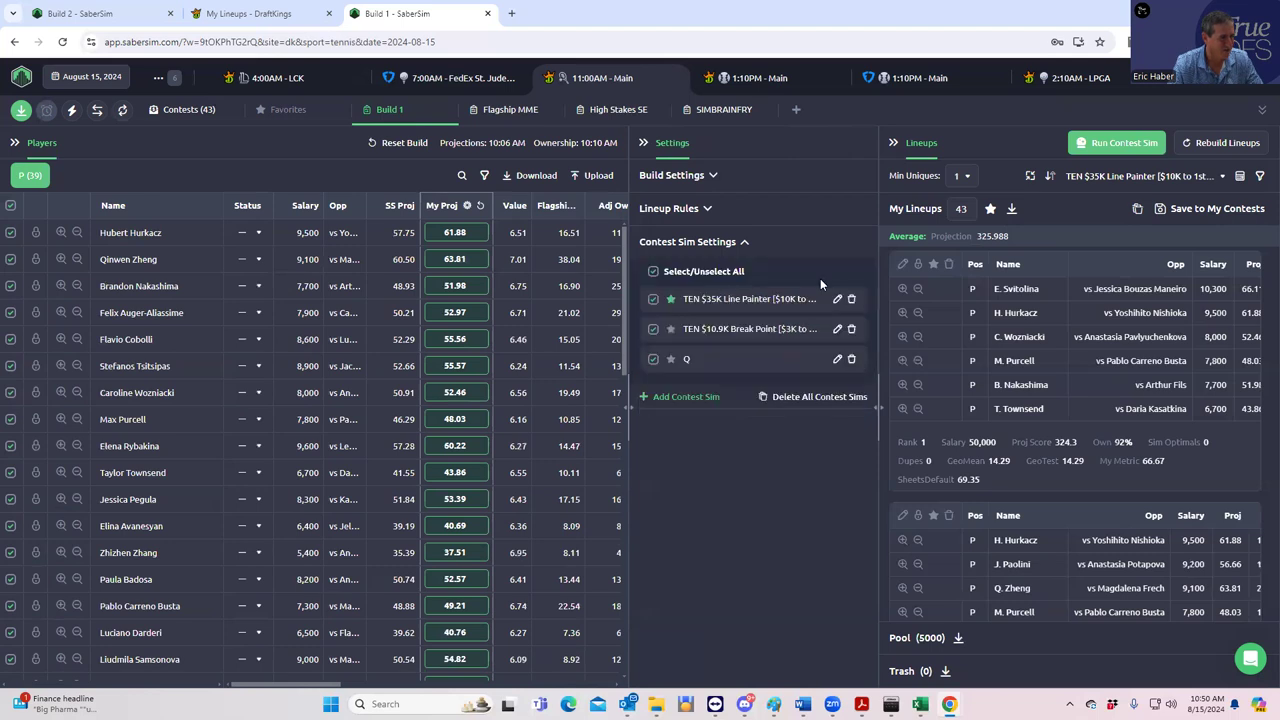
Step: Run the contest sim and sort lineups by the Small Slate | 100-1k SaberScore
left_click(1100, 145)
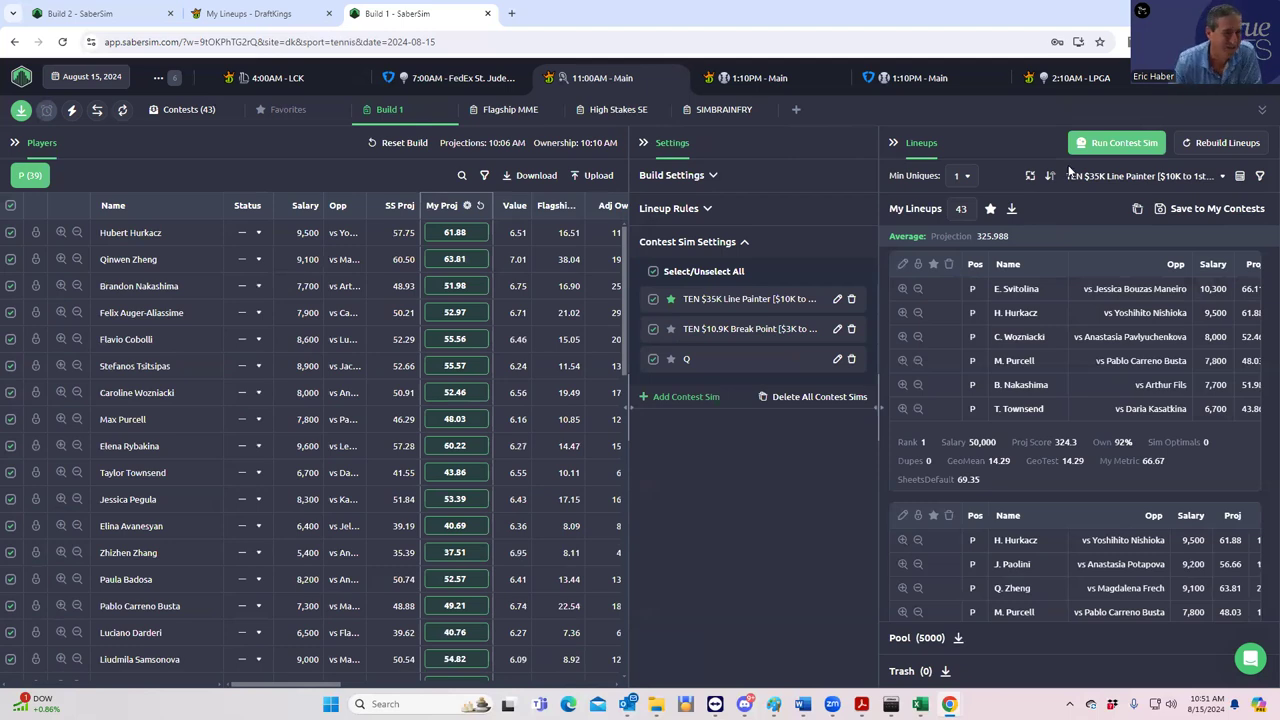
left_click(1093, 178)
left_click(1092, 204)
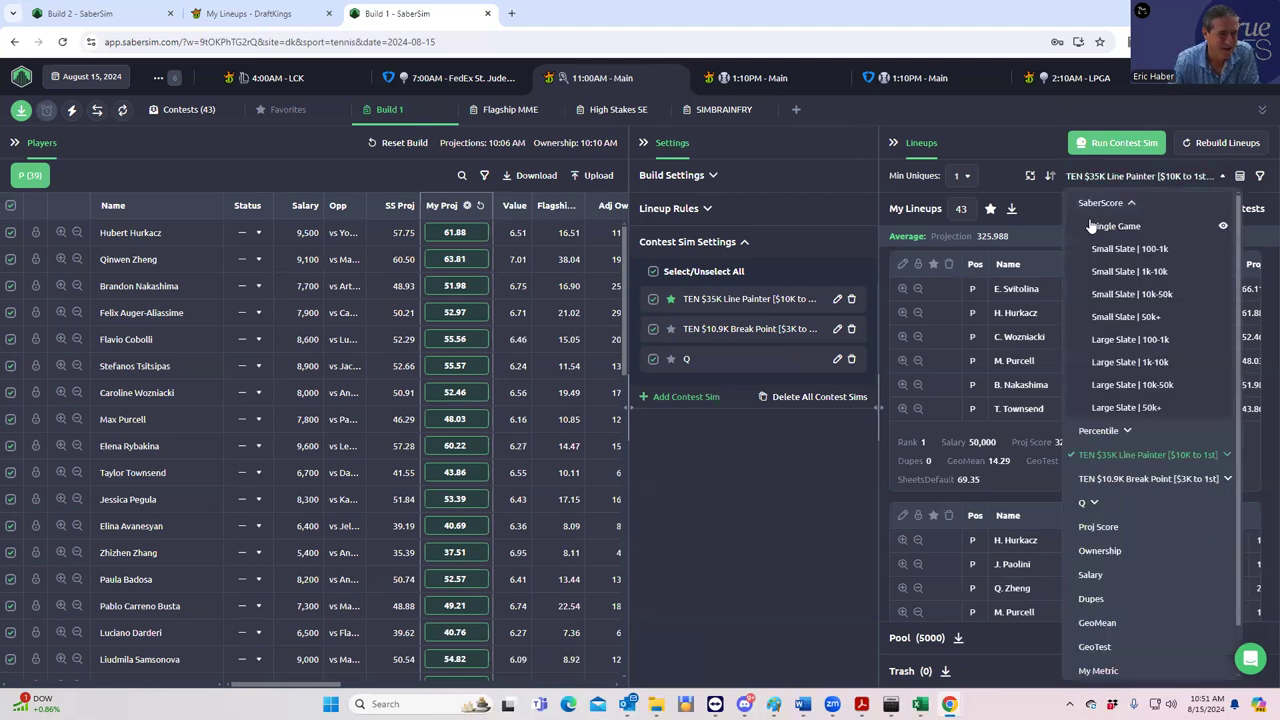
left_click(1098, 252)
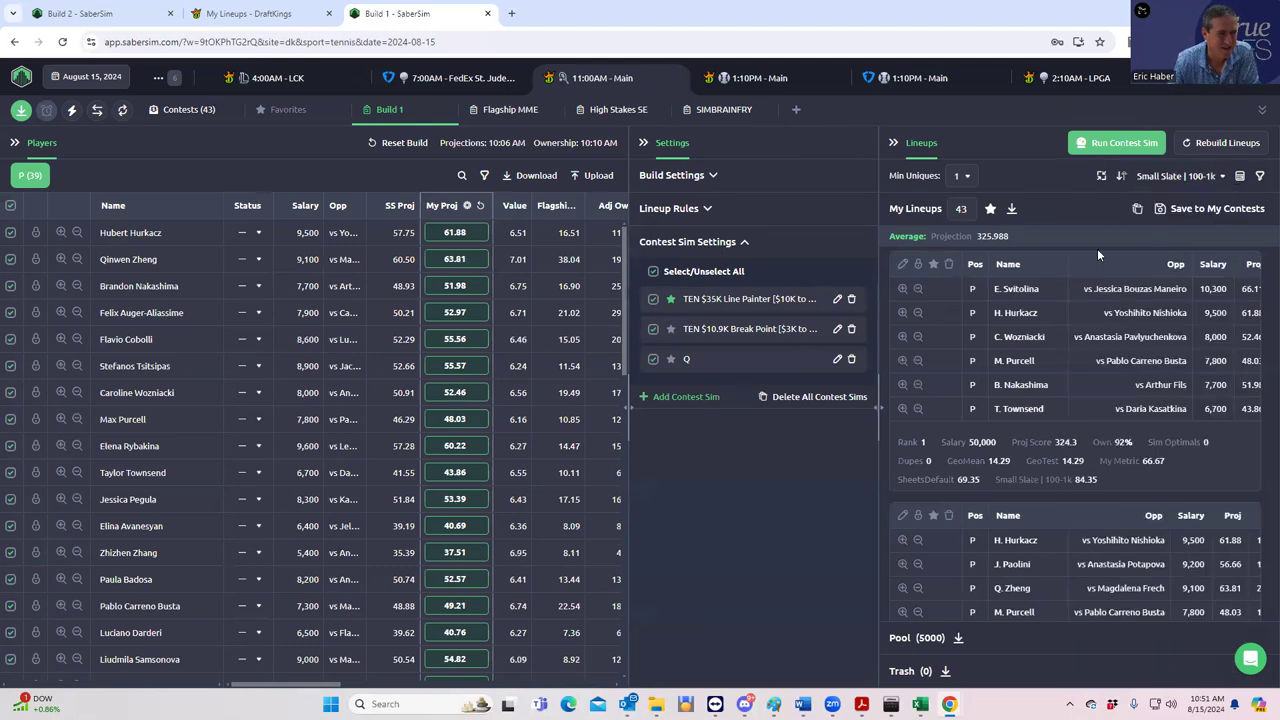
Step: Rank the lineups by ROI in the TEN $35K Line Painter sim
left_click(1163, 177)
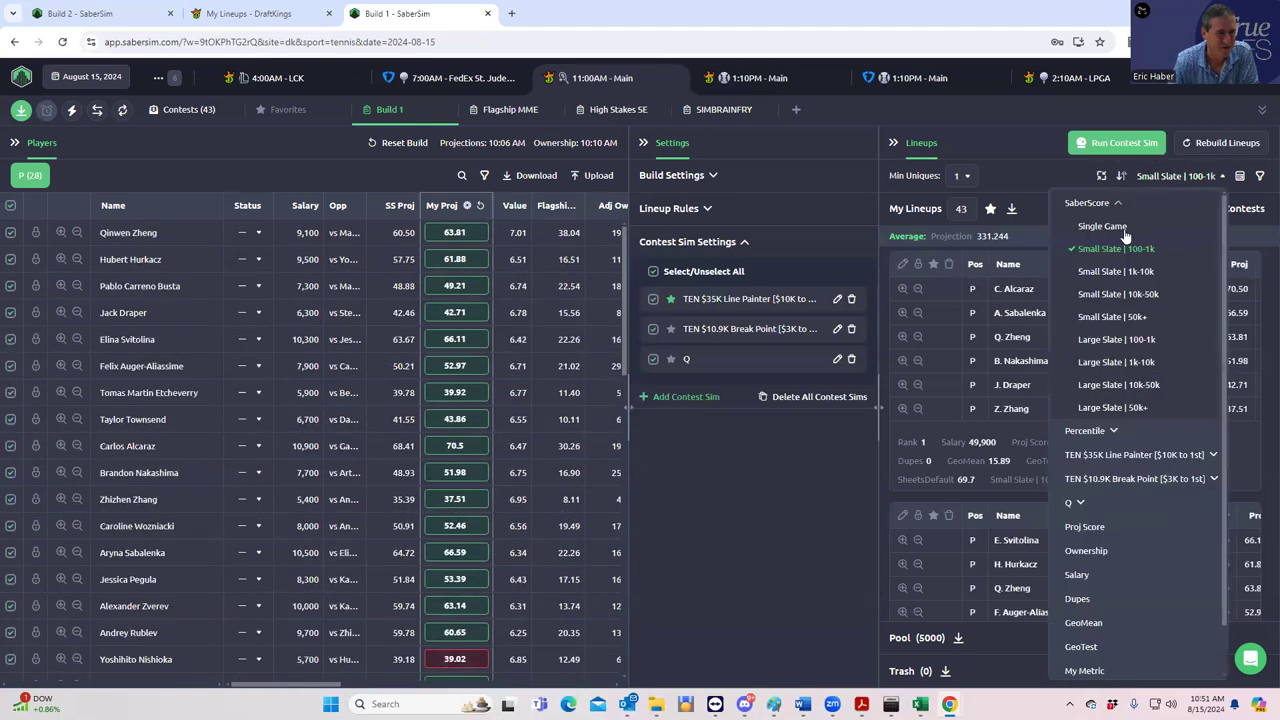
left_click(1110, 456)
left_click(1098, 480)
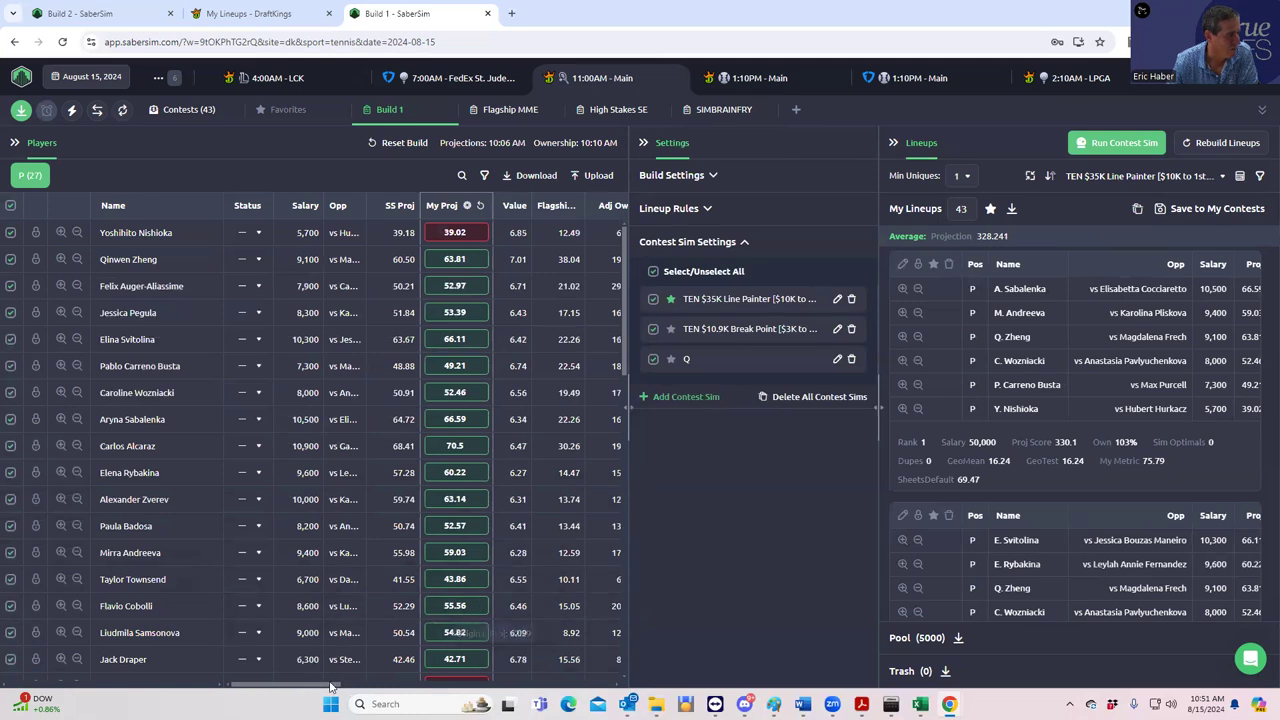
Step: Scroll the player table right to show My Own, Min Exp, Max Exp and Exposure columns
left_click_drag(338, 685, 424, 678)
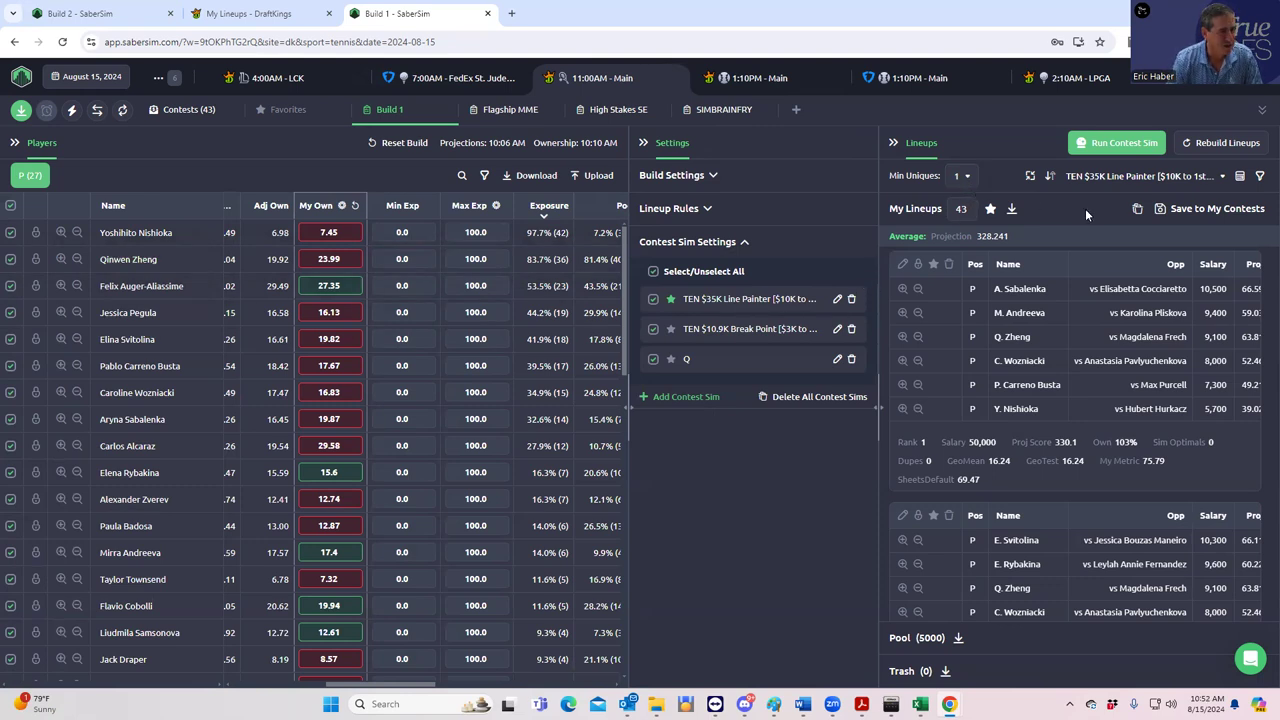
Step: Try minimum uniques at 3, then settle on 2 unique players between lineups
left_click(962, 175)
left_click(960, 222)
left_click(962, 176)
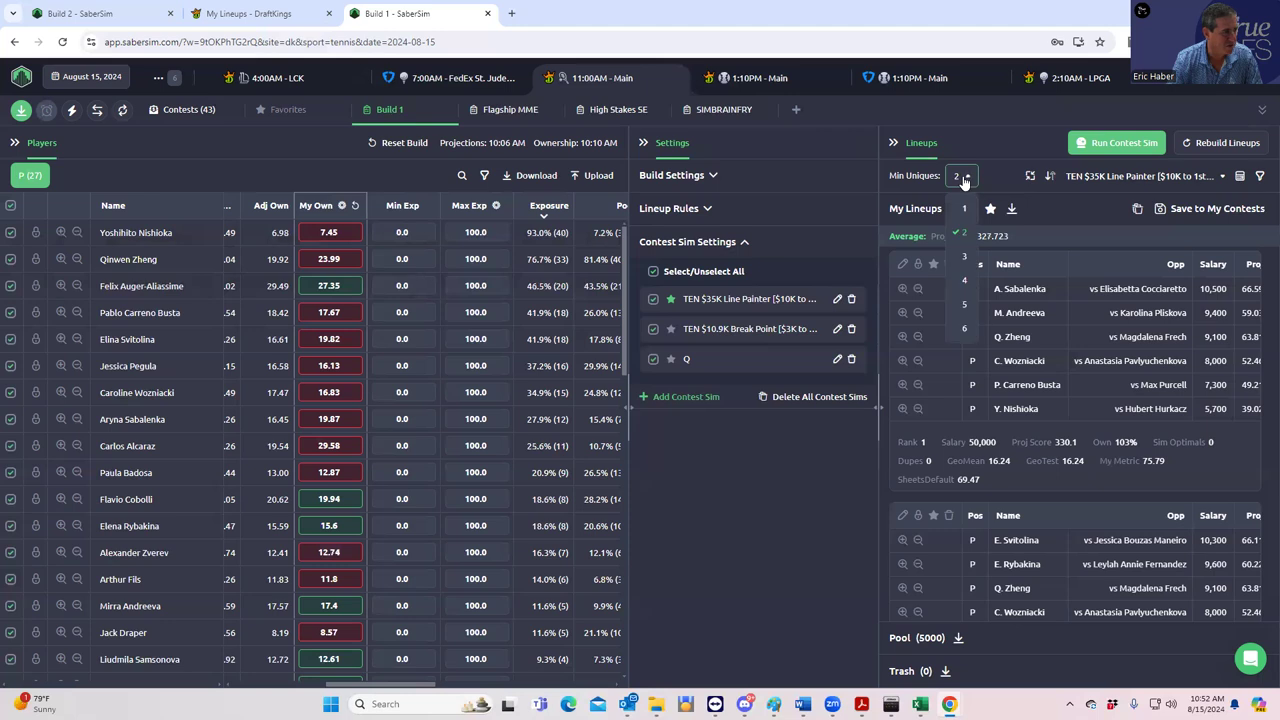
left_click(962, 257)
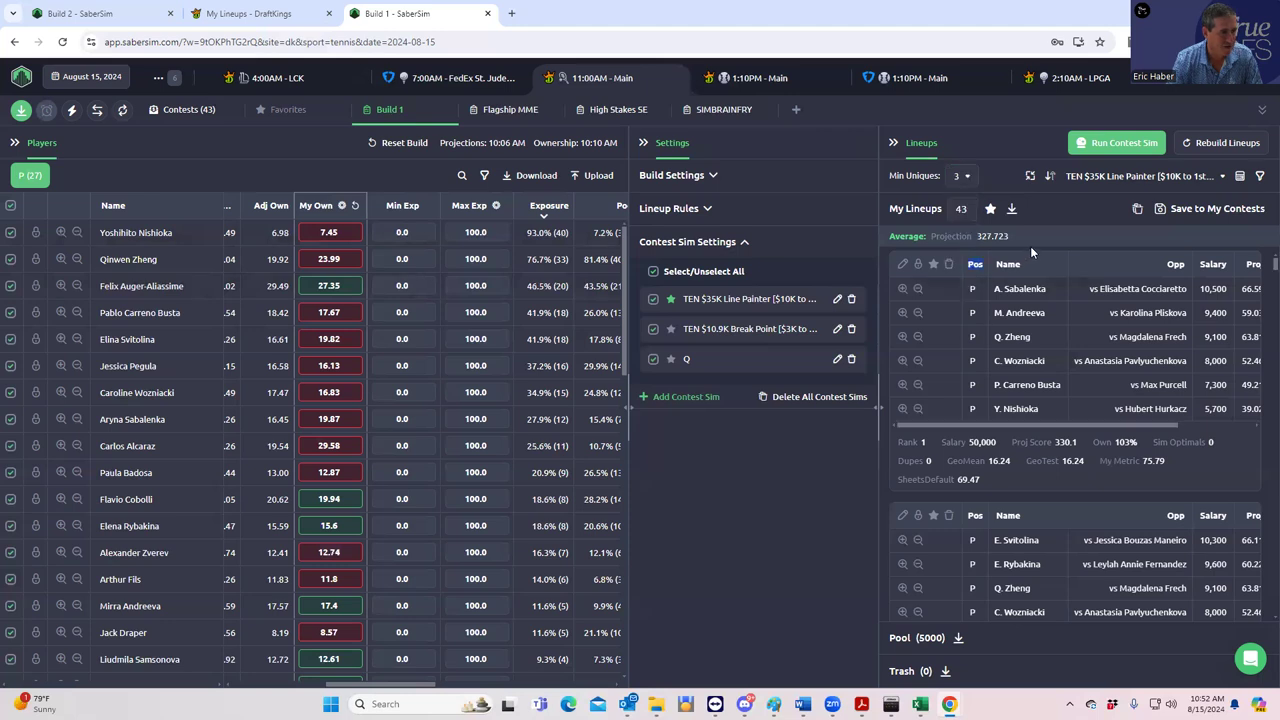
left_click(960, 176)
left_click(944, 236)
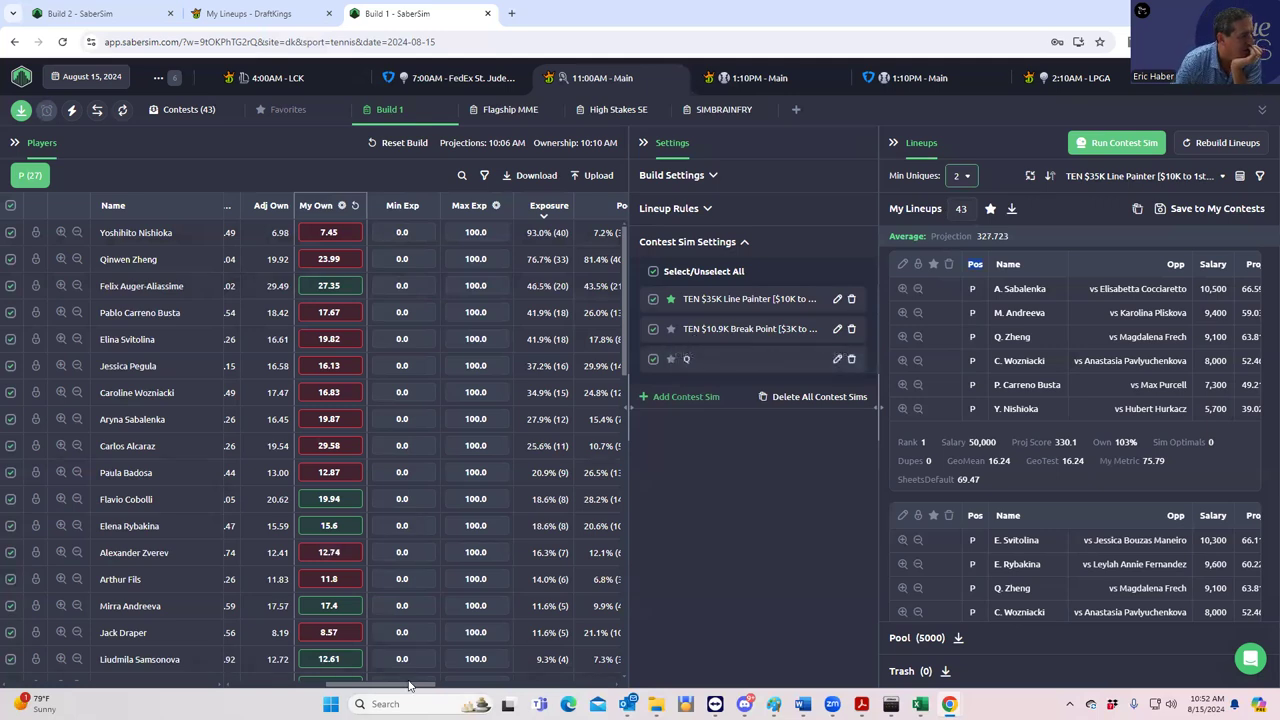
Step: Scroll the player table and Lineups panel to inspect exposures and lineup 2
left_click_drag(408, 685, 282, 690)
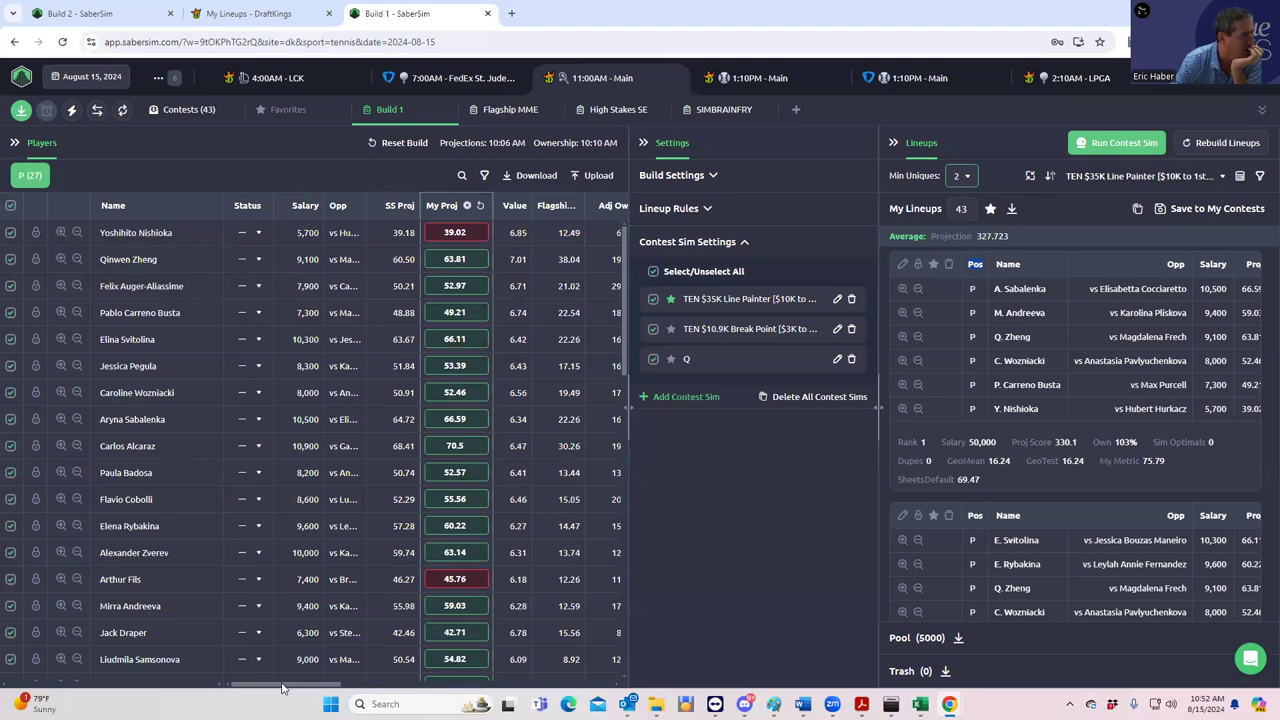
left_click_drag(345, 688, 407, 687)
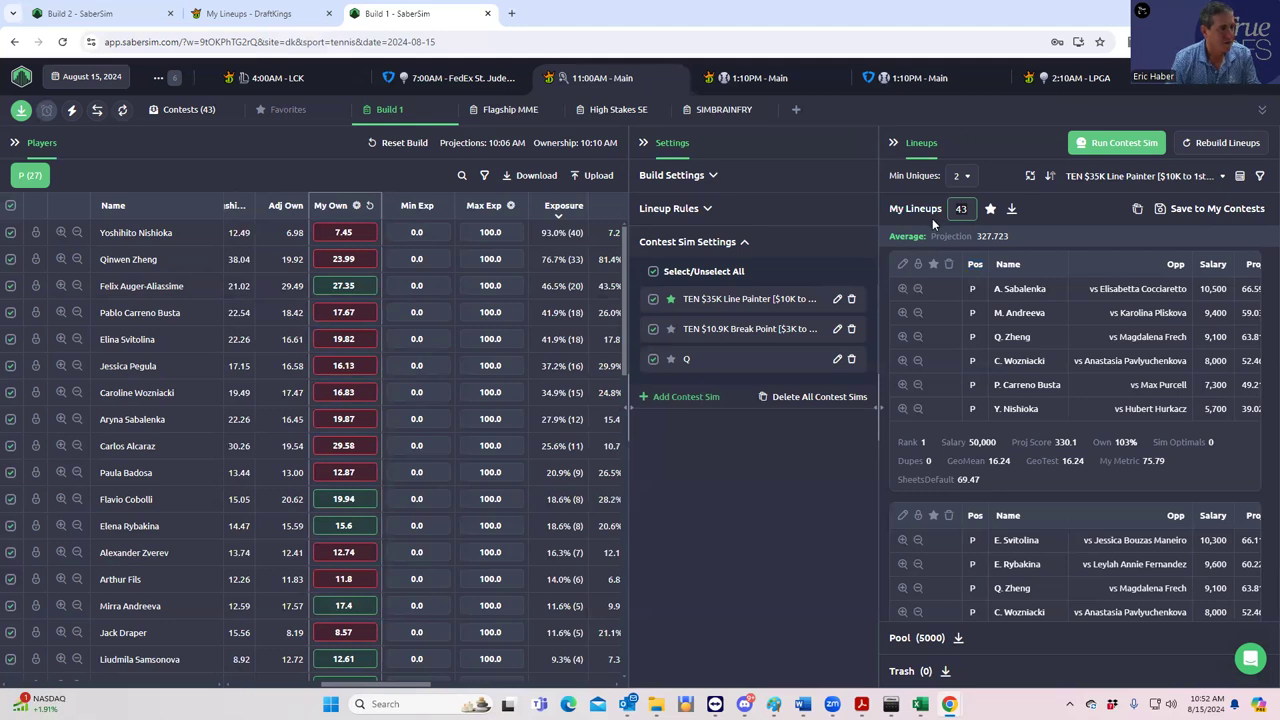
scroll(1116, 518, "down", 1)
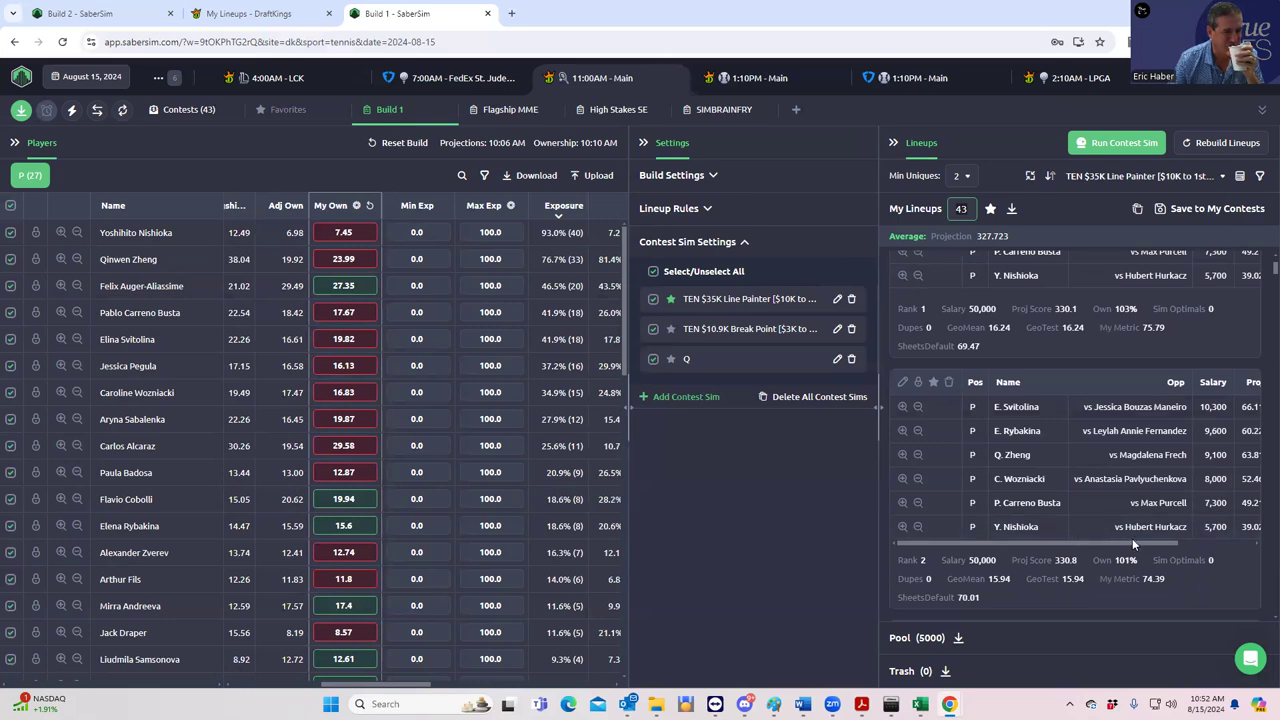
left_click_drag(1130, 542, 1204, 537)
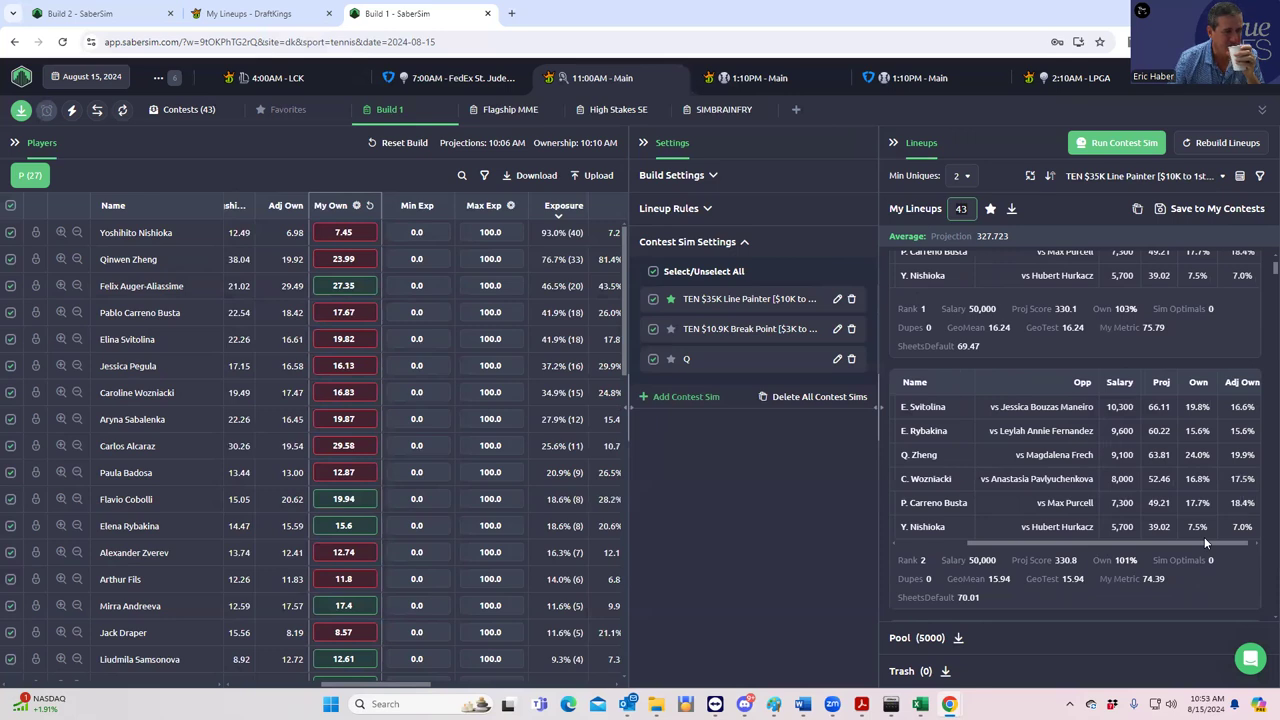
left_click_drag(1204, 537, 1010, 551)
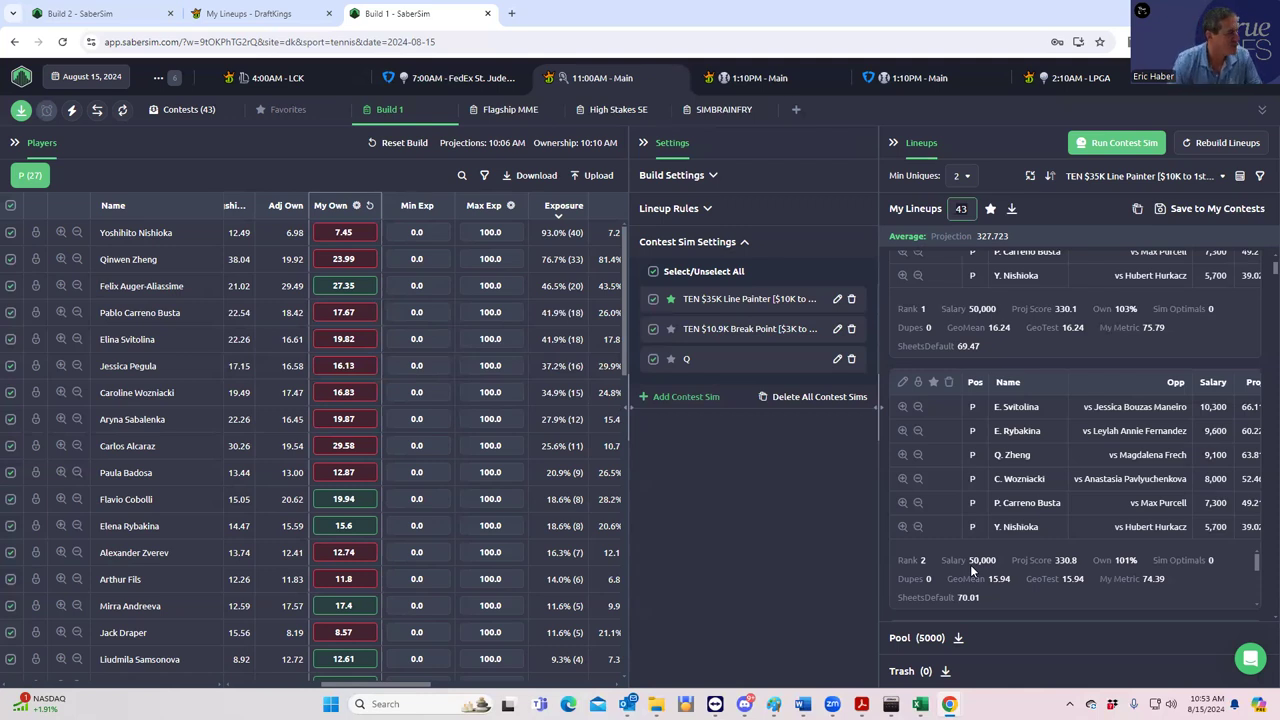
Step: On DraftKings, review the first tennis lineup's contest entries and its edit view
left_click(130, 14)
left_click(250, 13)
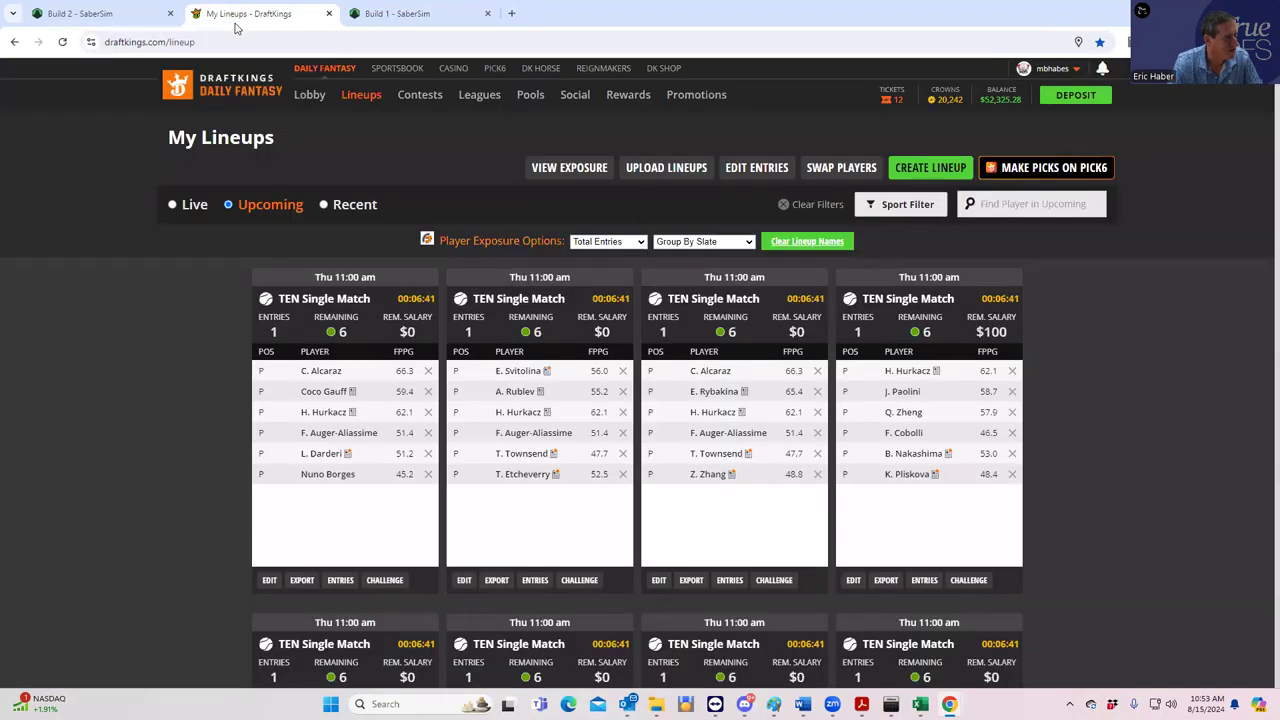
left_click(340, 580)
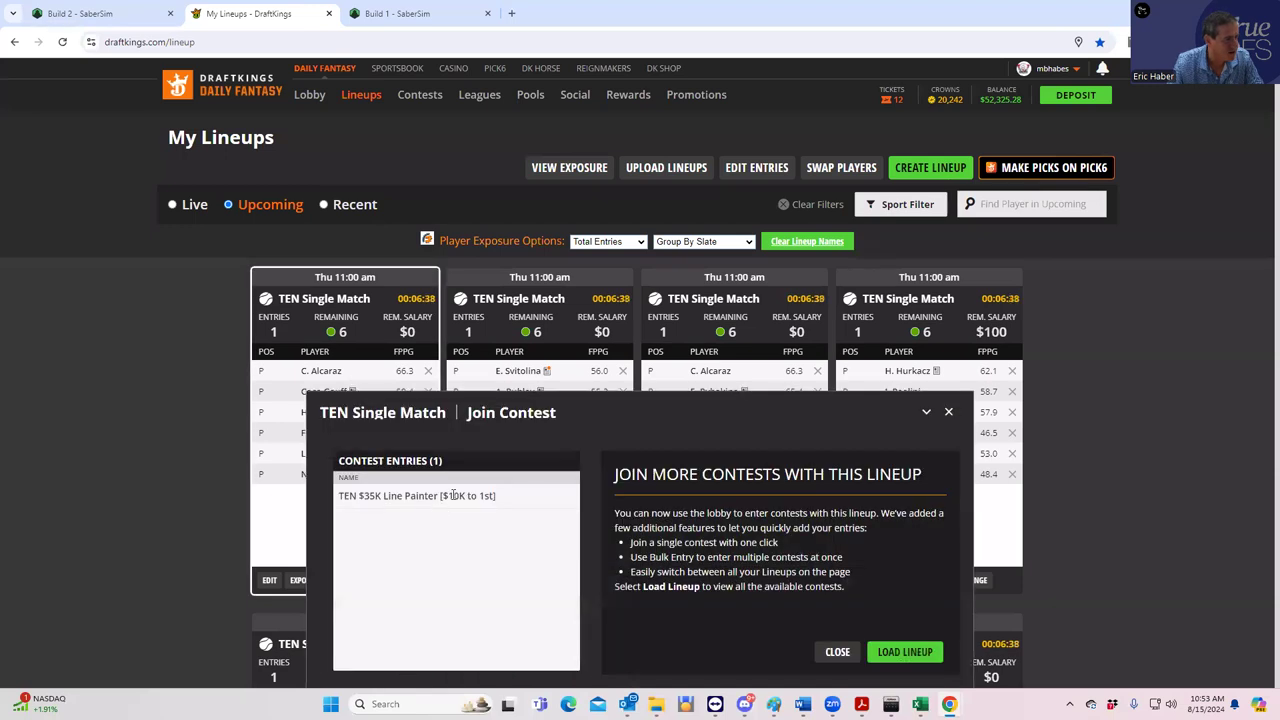
left_click(948, 411)
left_click(268, 584)
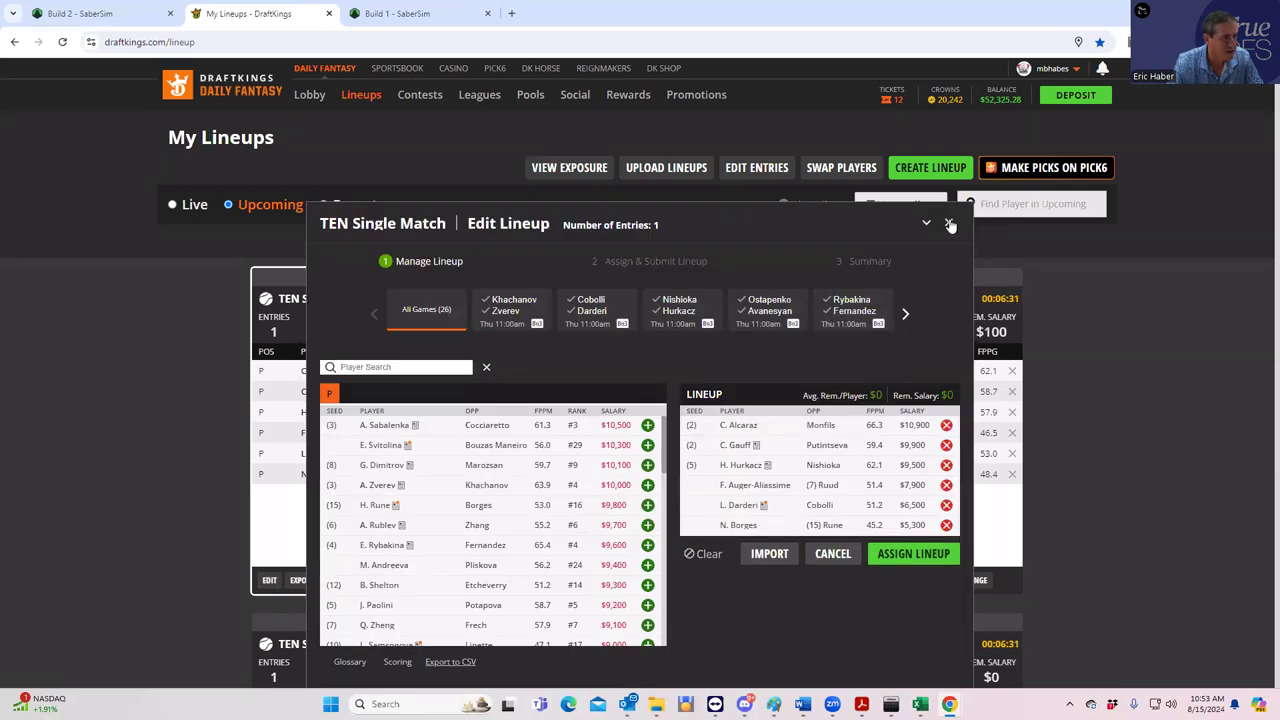
left_click(950, 225)
Step: Check TEN $35K Line Painter entry options in the 11:00 AM tennis lobby, then return to My Lineups
left_click(427, 97)
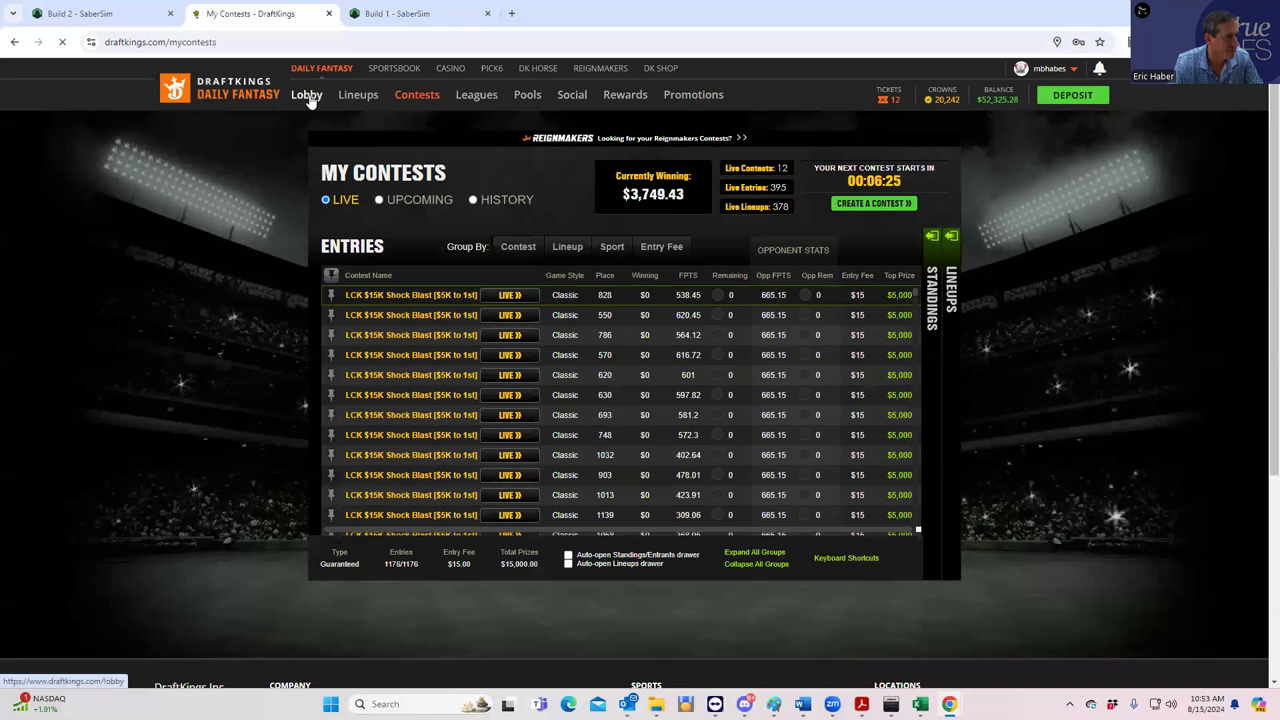
left_click(307, 99)
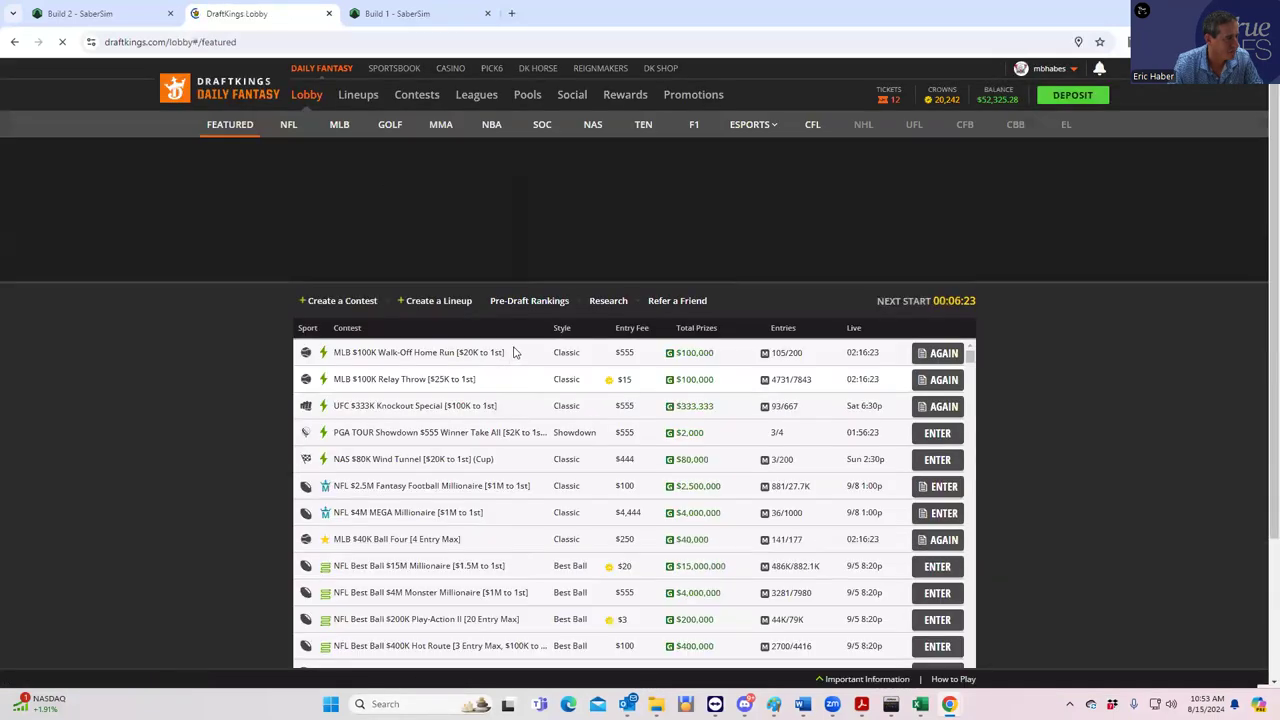
left_click(650, 127)
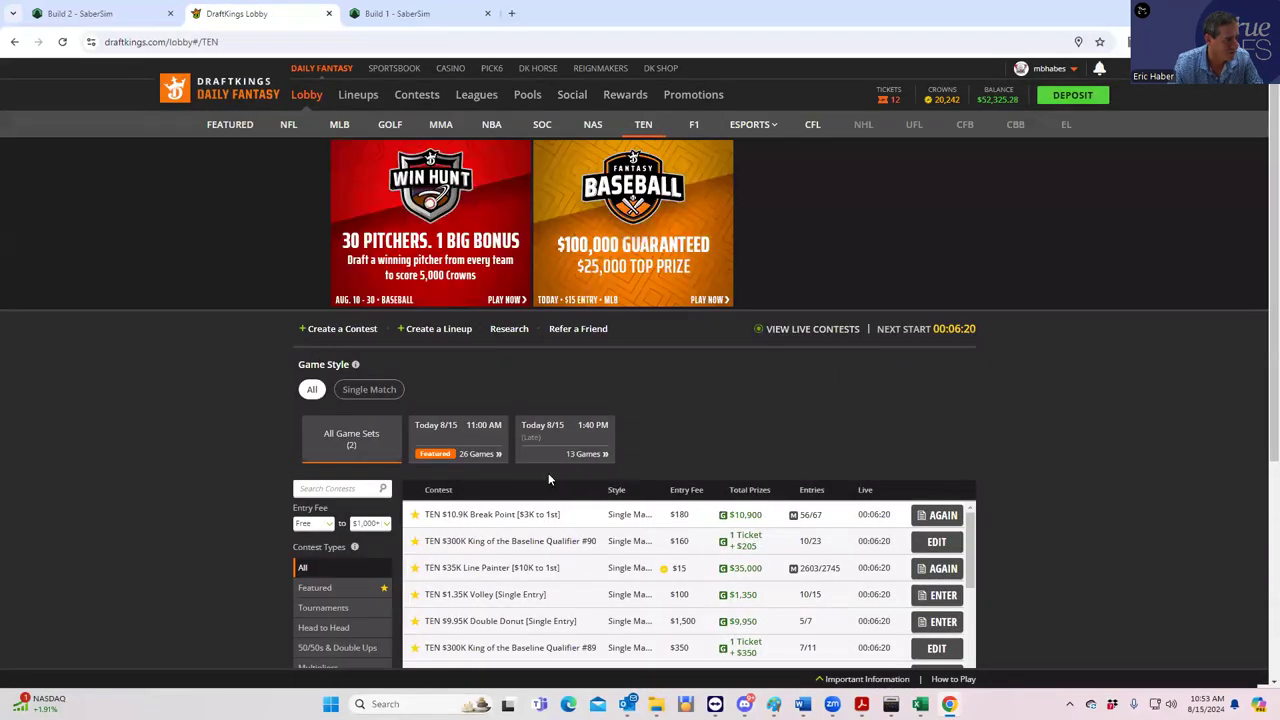
left_click(466, 438)
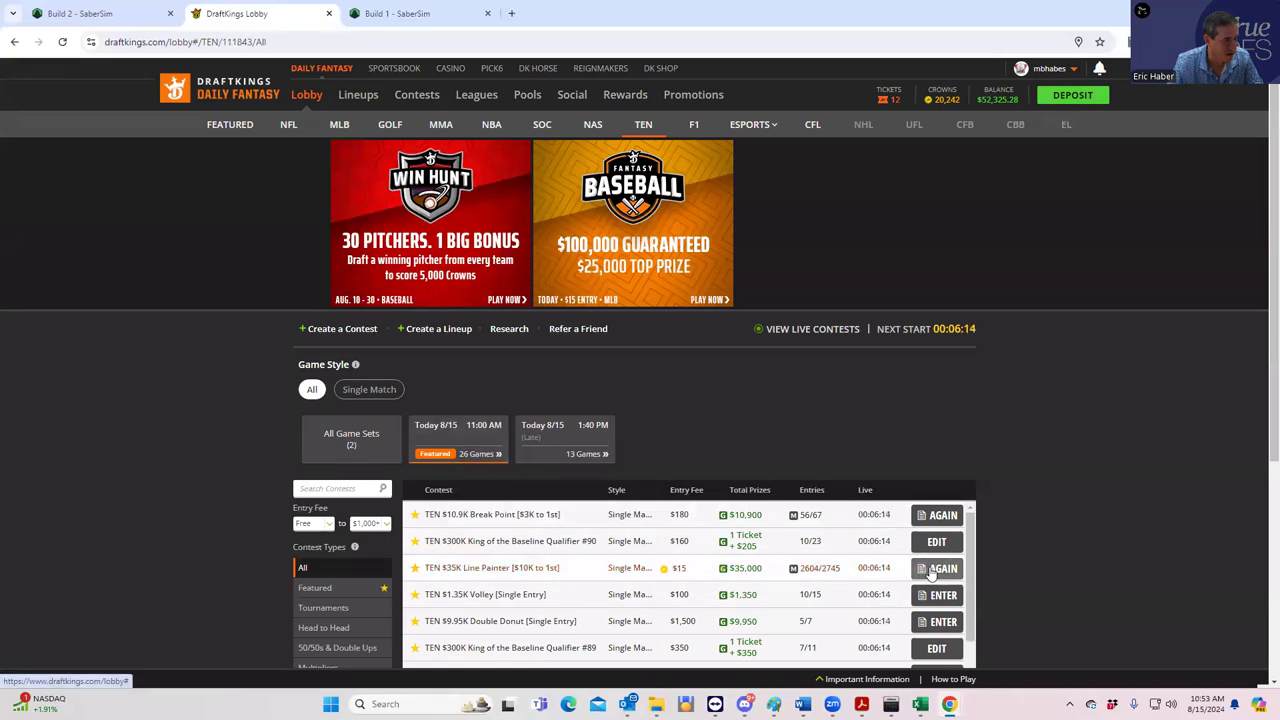
left_click(931, 570)
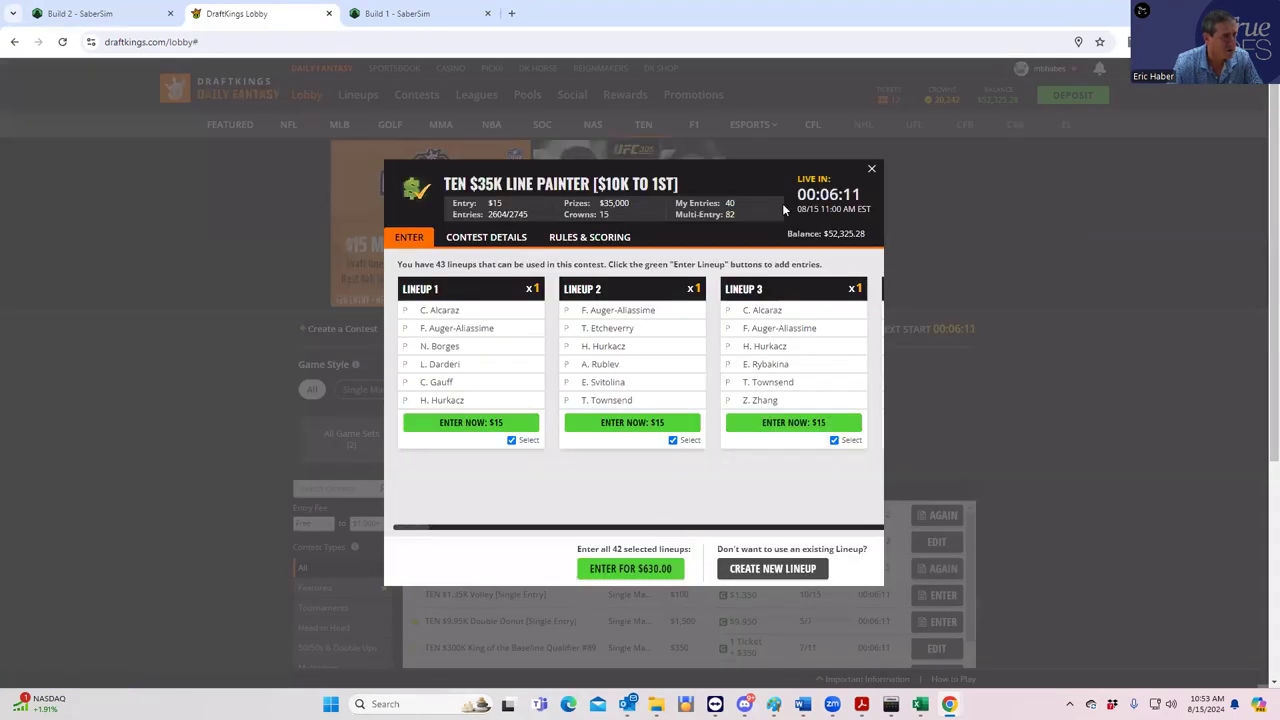
left_click(871, 169)
left_click(368, 98)
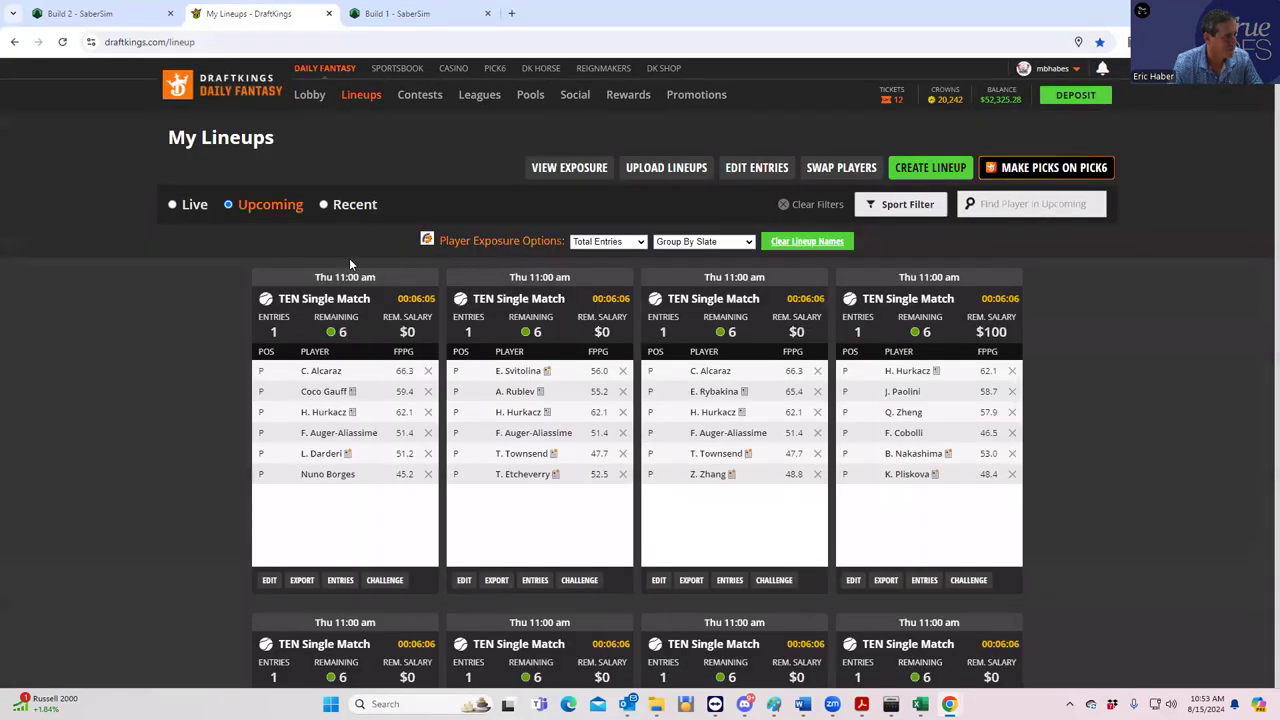
Step: Enter the first lineup into 20 additional Line Painter contest entries
left_click(341, 580)
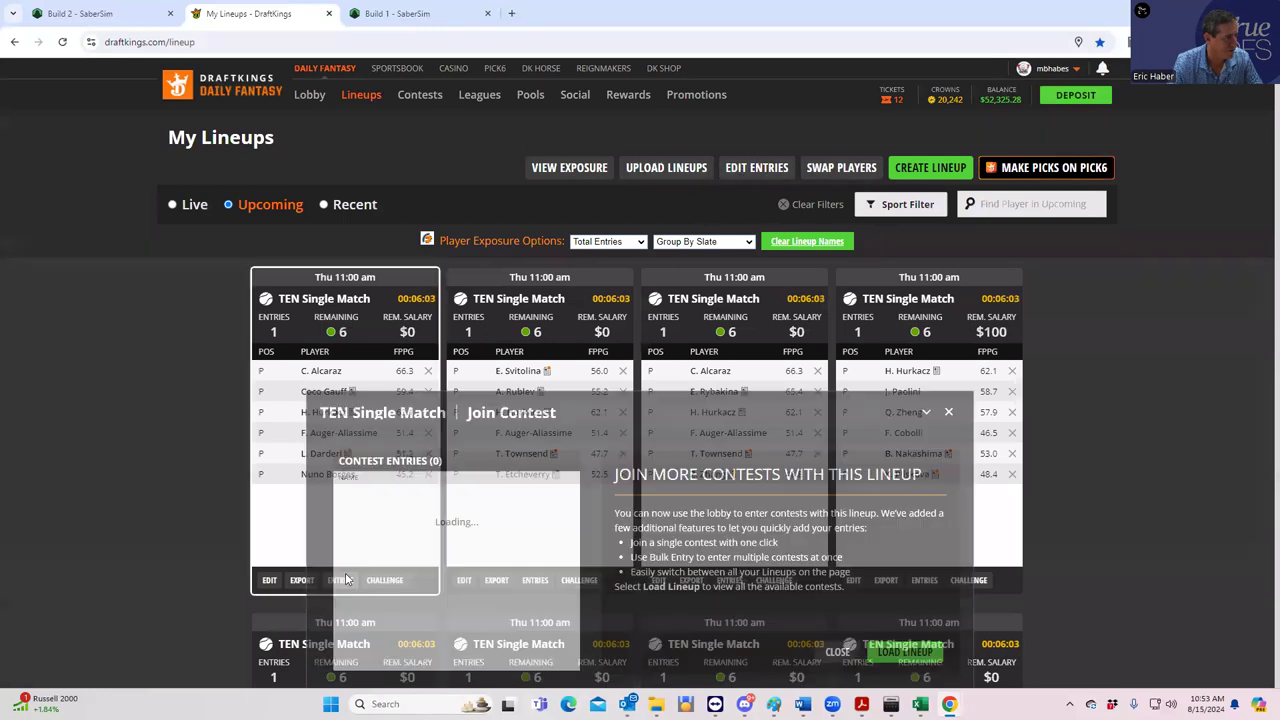
left_click(882, 652)
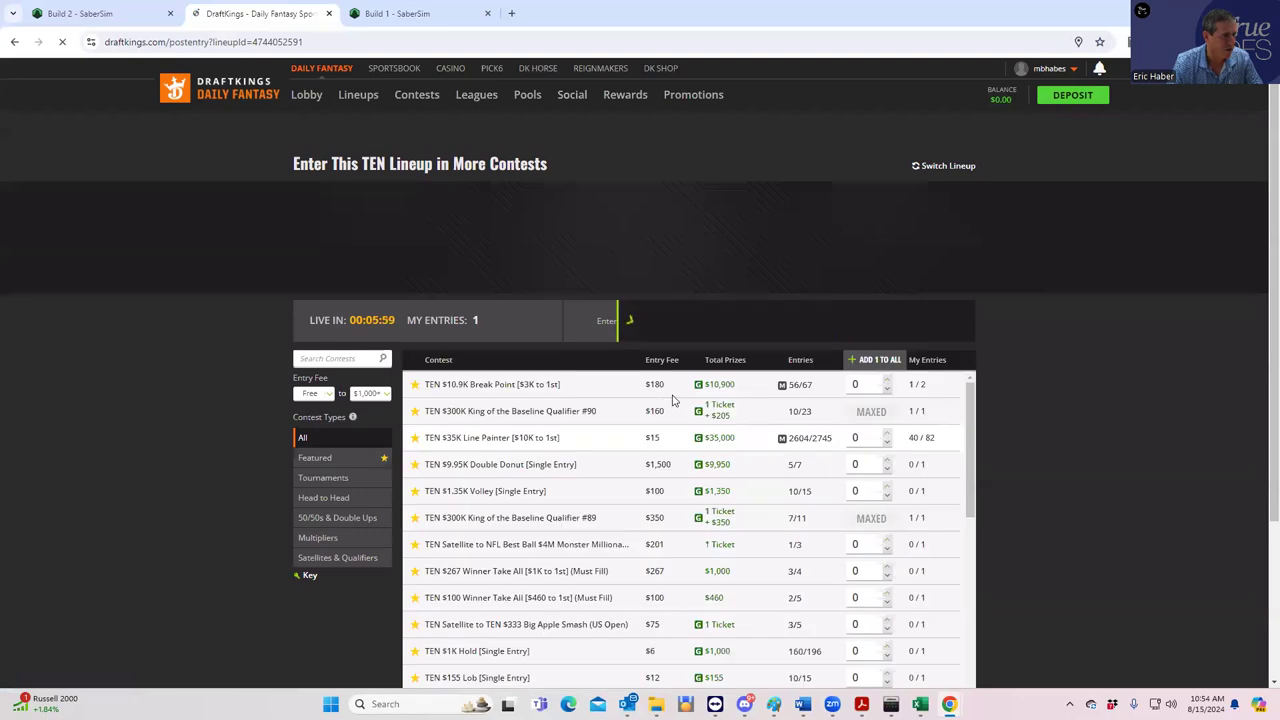
left_click(848, 438)
type("20")
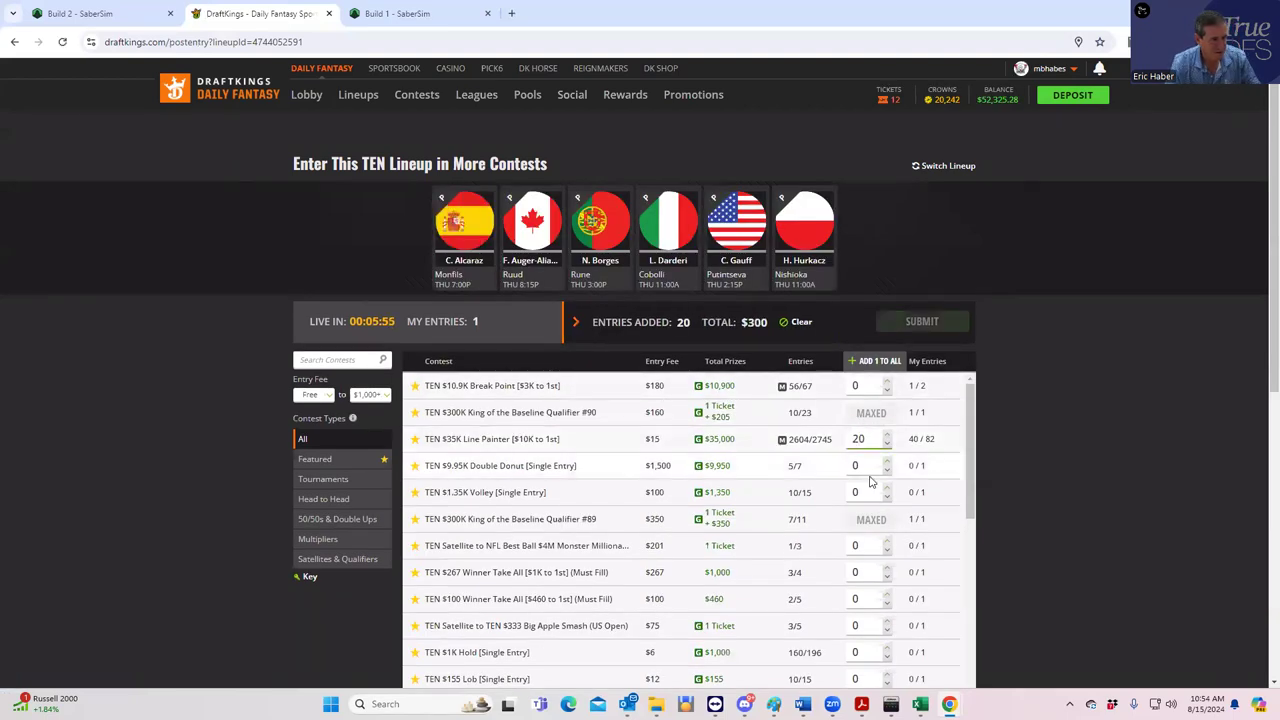
left_click(914, 321)
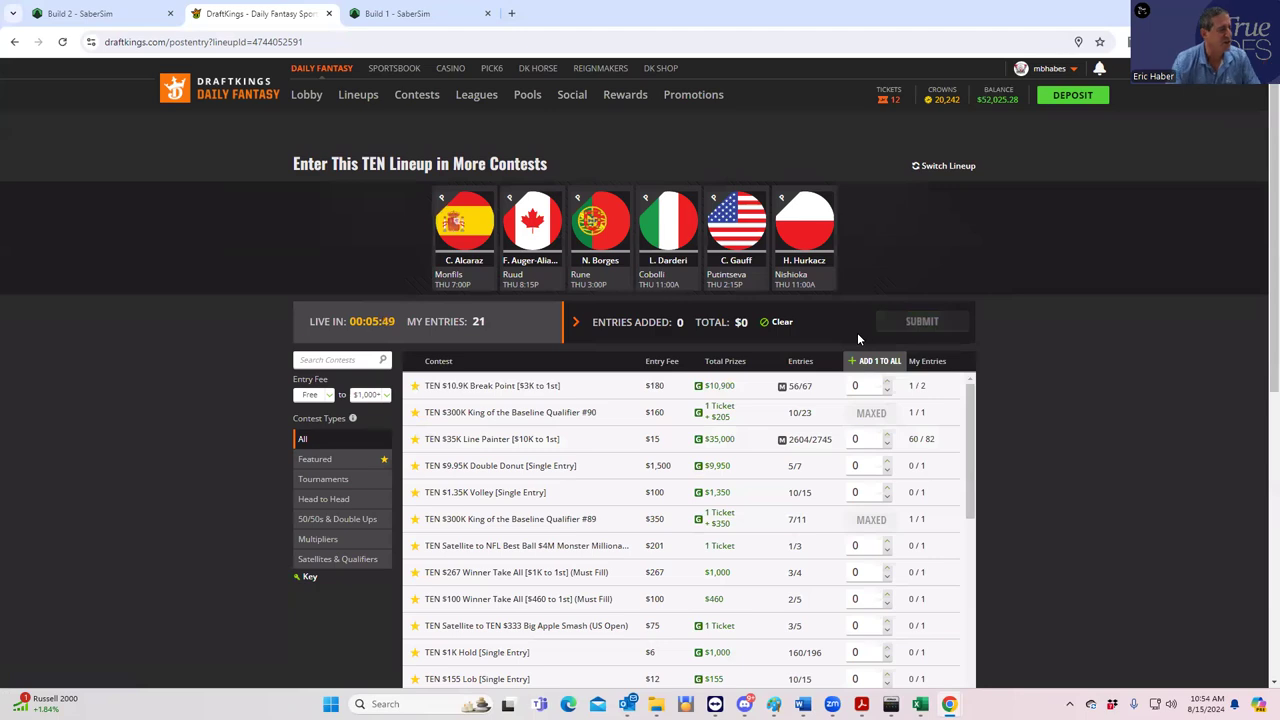
Step: Return to My Lineups and reload the first lineup's Enter This TEN Lineup in More Contests page
left_click(361, 100)
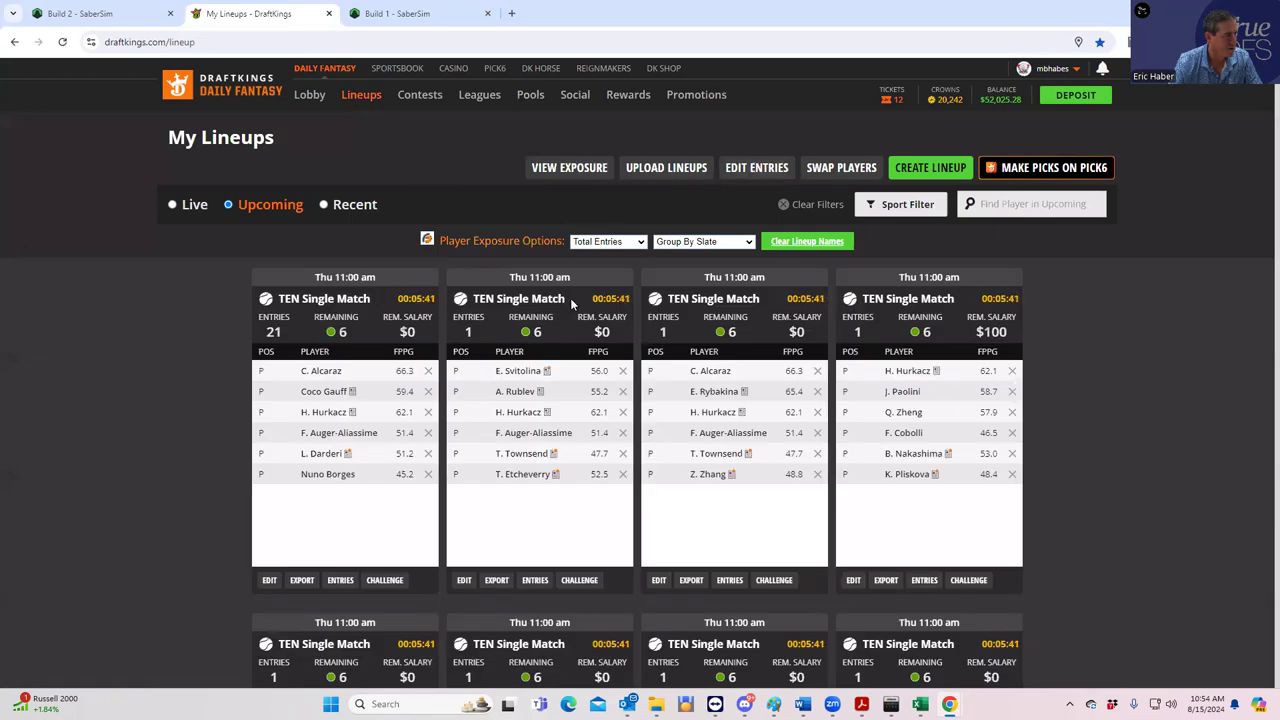
left_click(340, 580)
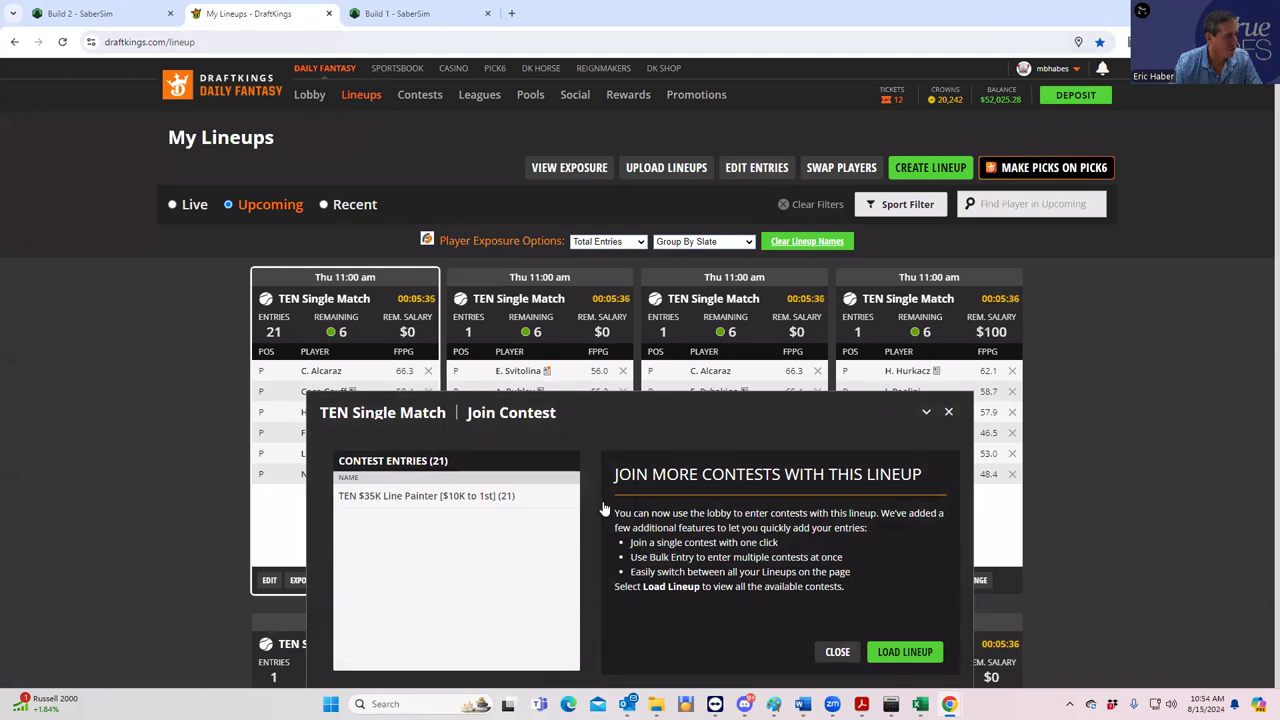
left_click(905, 653)
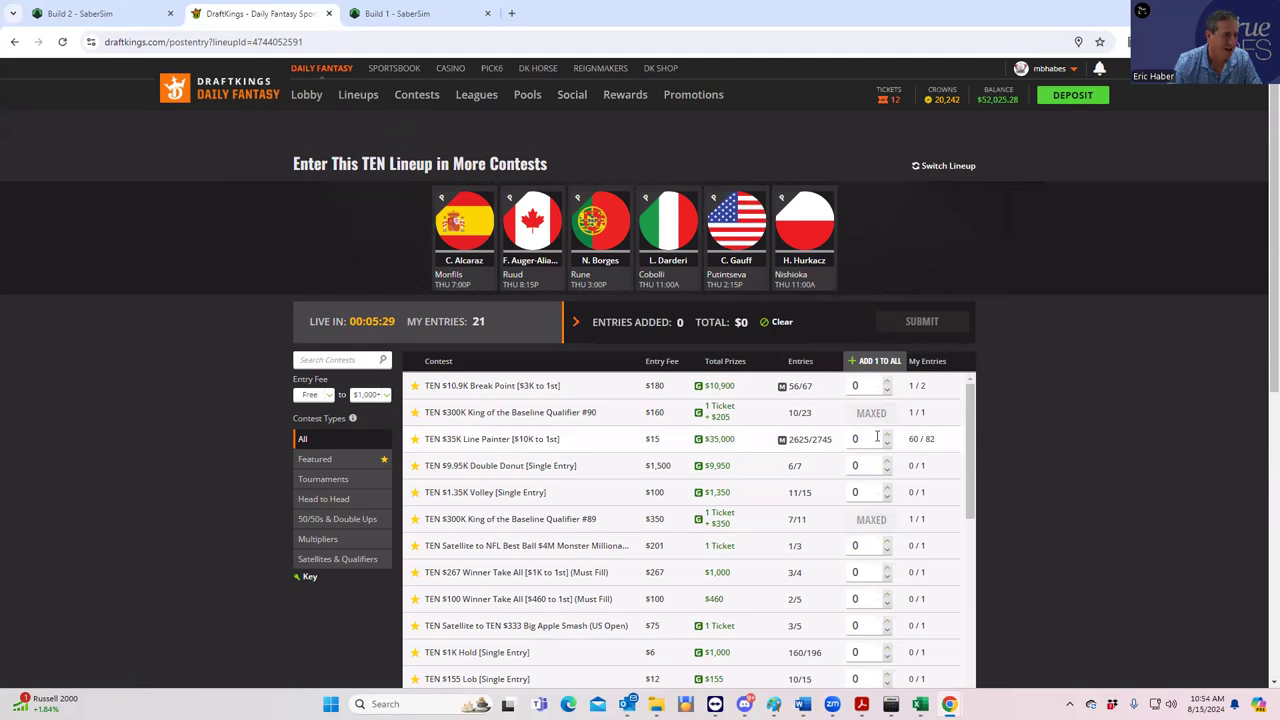
Step: Cut Build 1 to 20 lineups and download them as a DraftKings tennis CSV
left_click(357, 95)
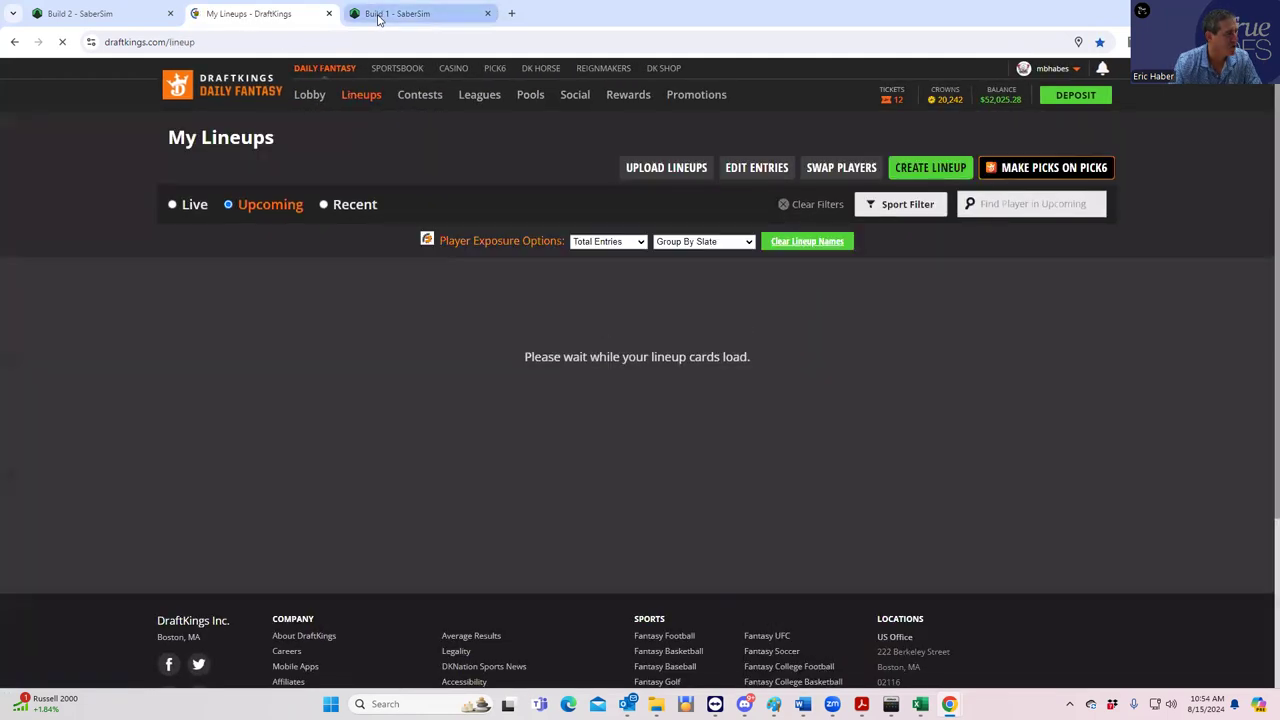
left_click(395, 14)
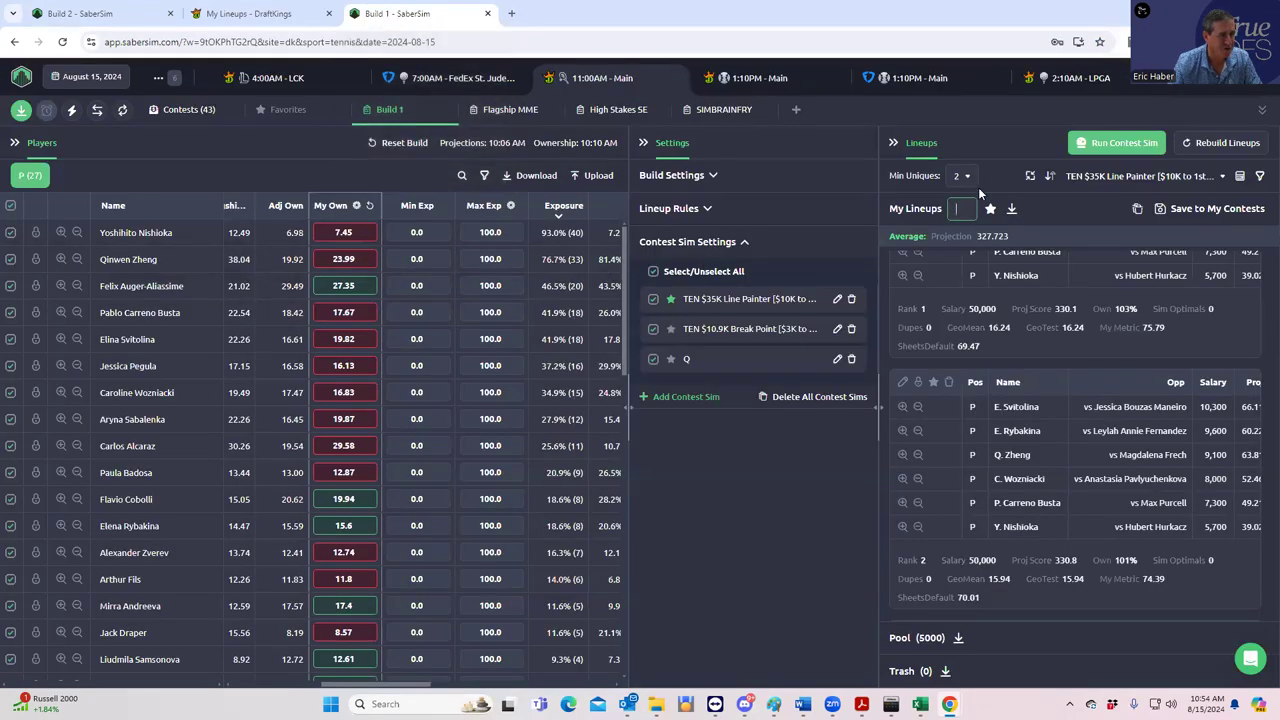
type("20")
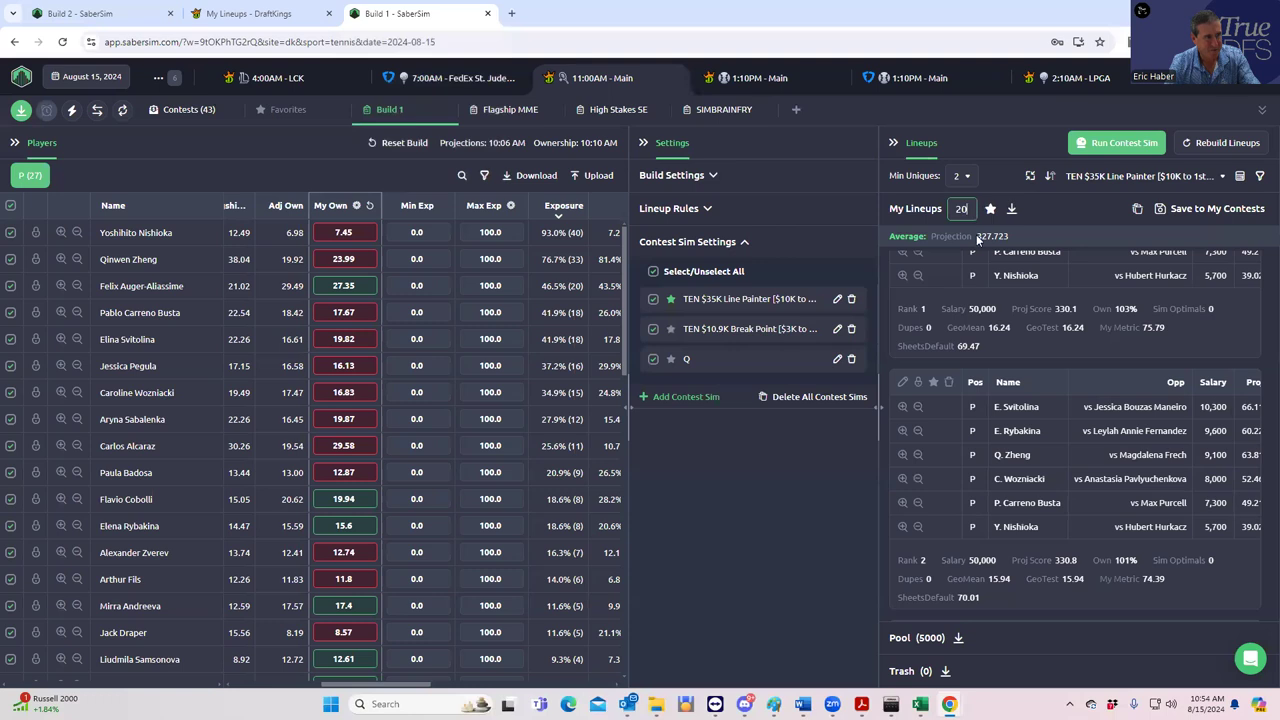
left_click(1056, 217)
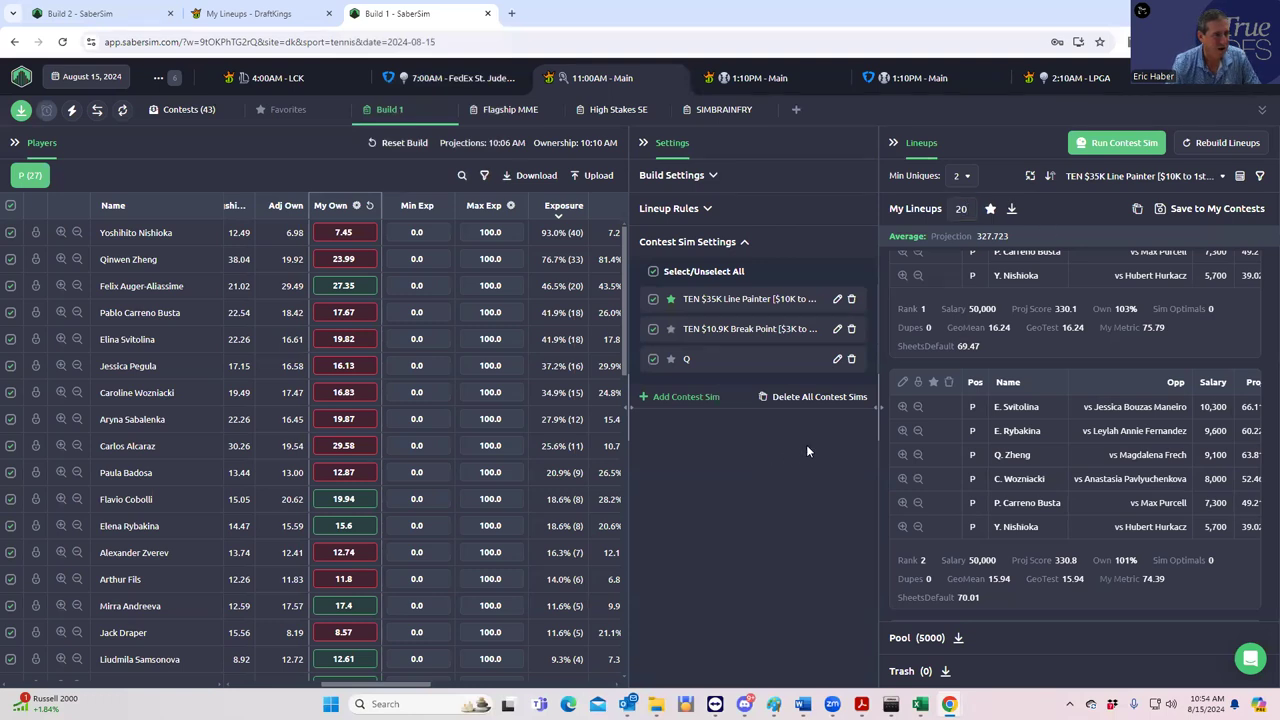
left_click(1011, 208)
left_click(1076, 88)
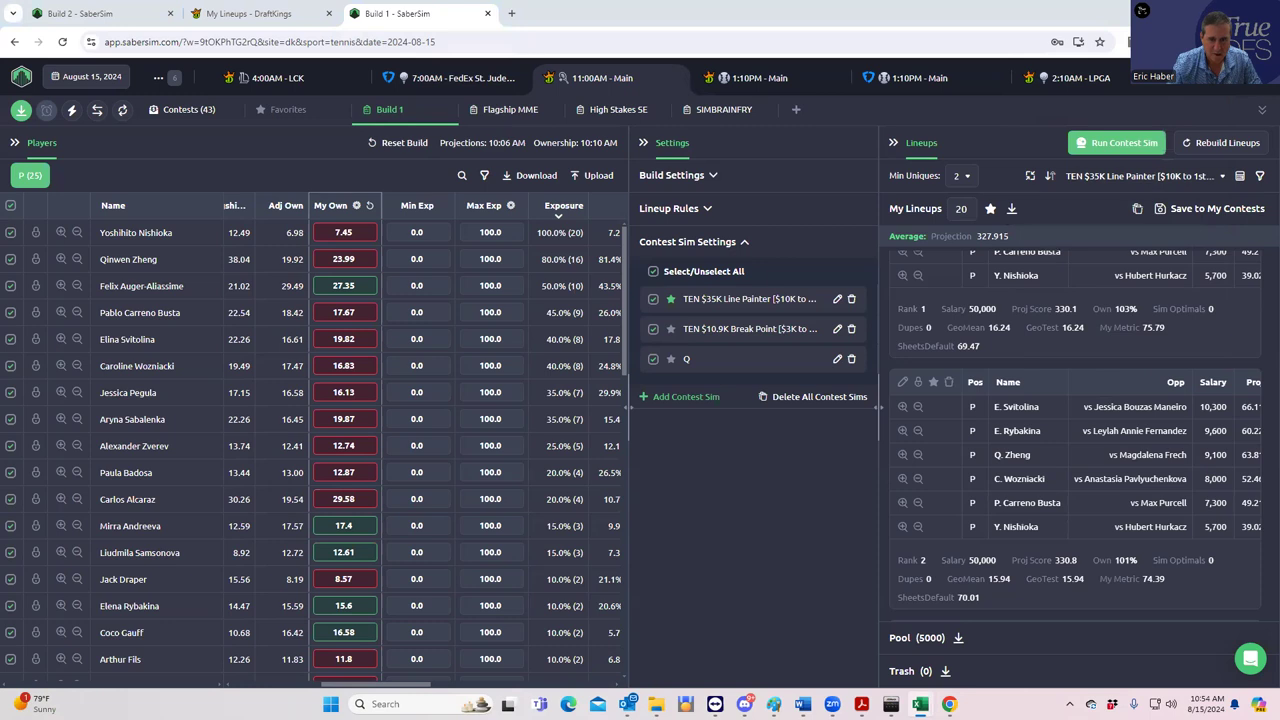
Step: Download the TEN entries file for the 08/15 11:00 am single-match slate from Edit Entries
left_click(251, 17)
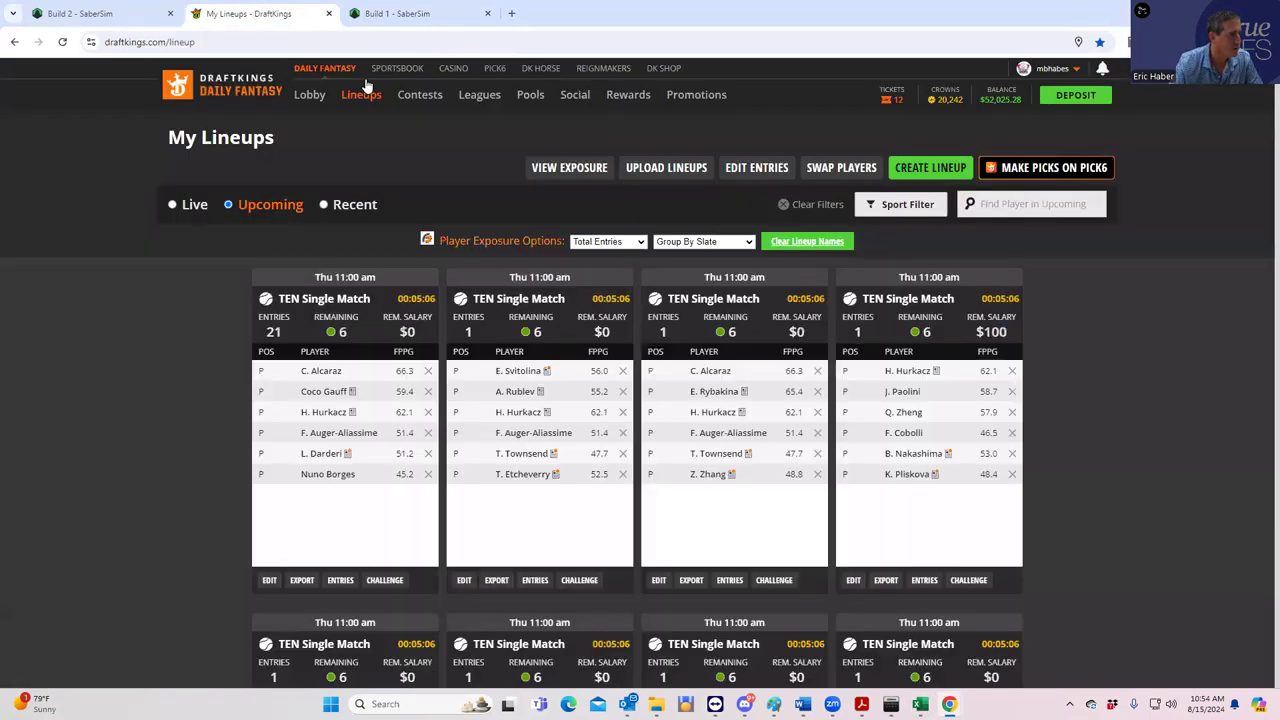
left_click(737, 167)
left_click(345, 328)
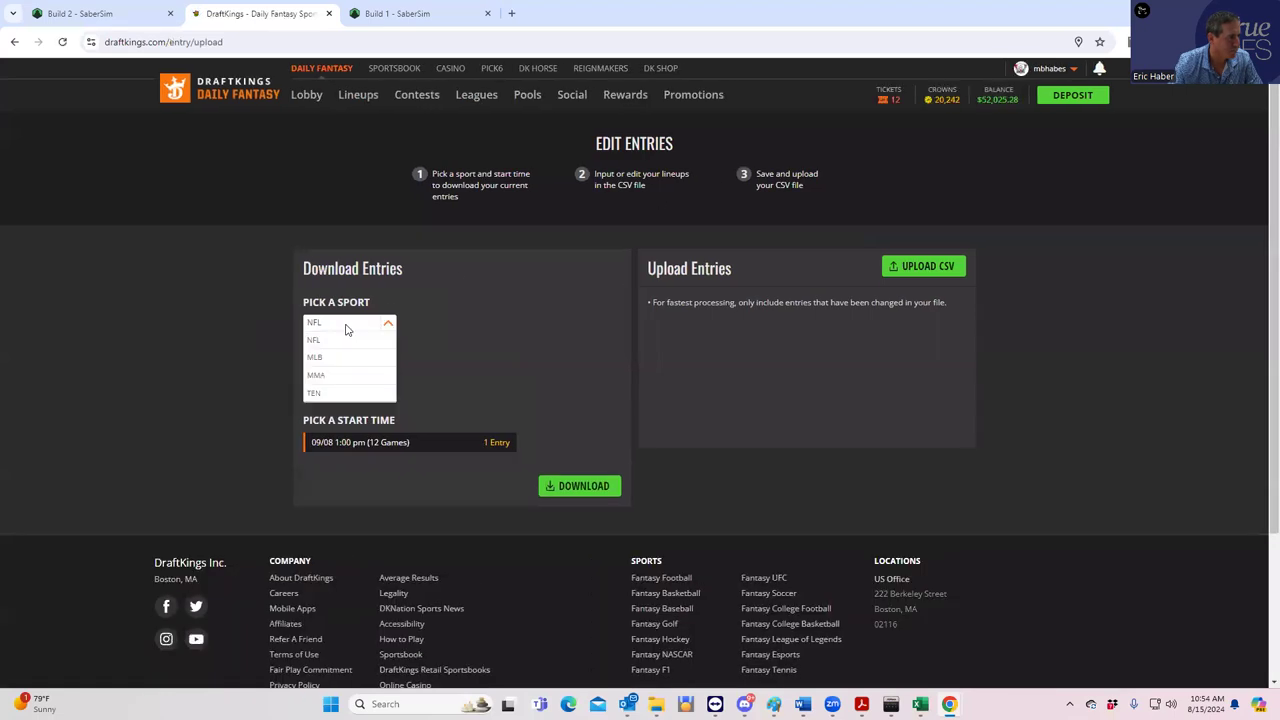
left_click(314, 393)
left_click(586, 489)
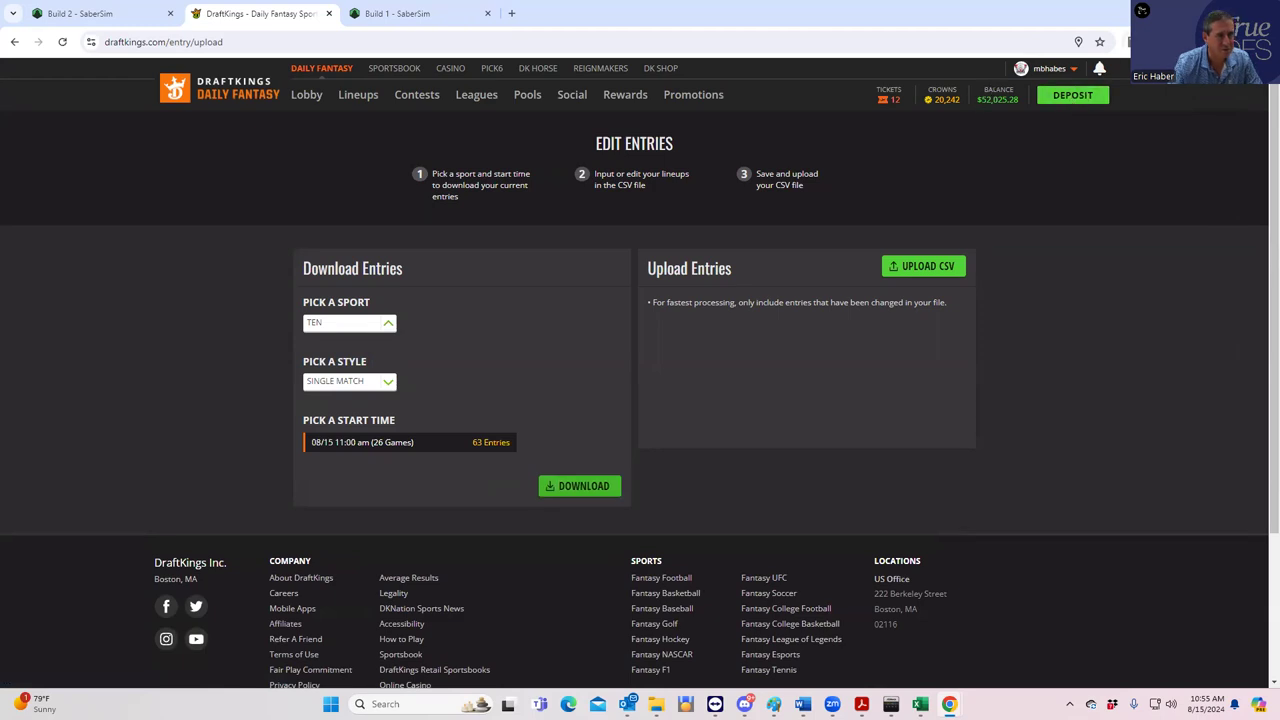
left_click(1160, 42)
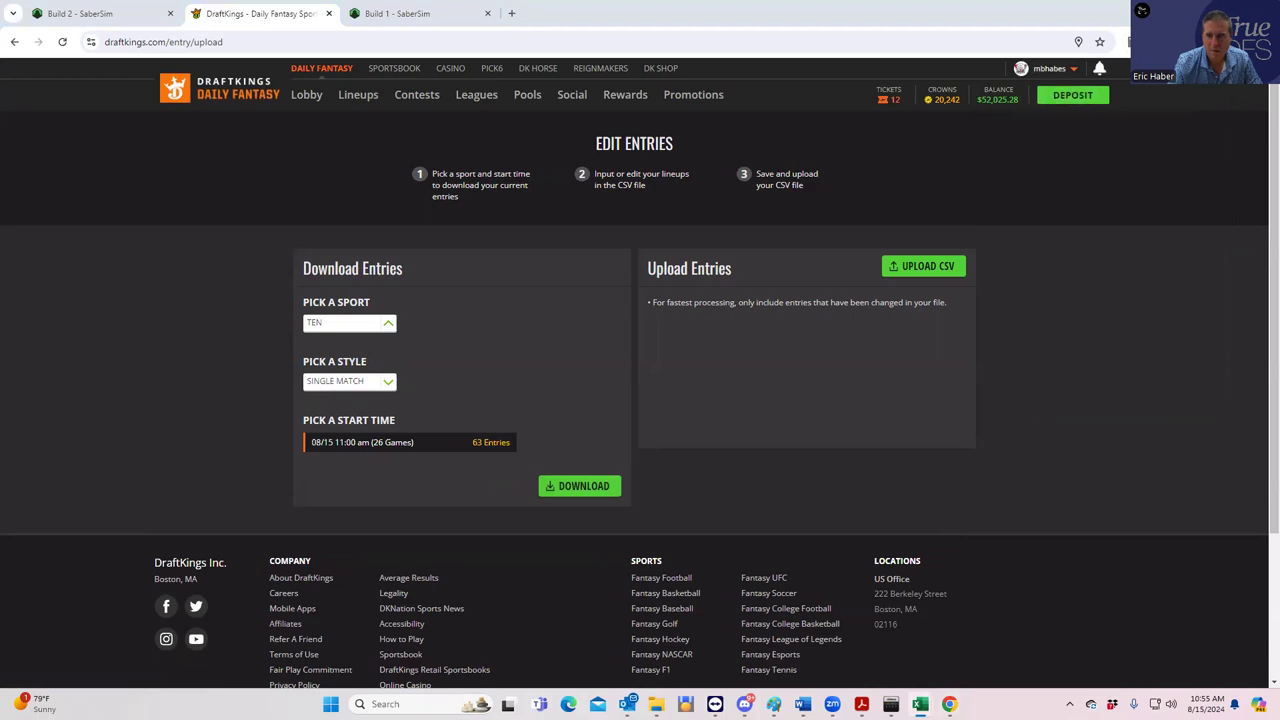
Step: Paste the new player IDs into DKEntries starting at E43, covering rows 43–62, and save
key("alt+Tab")
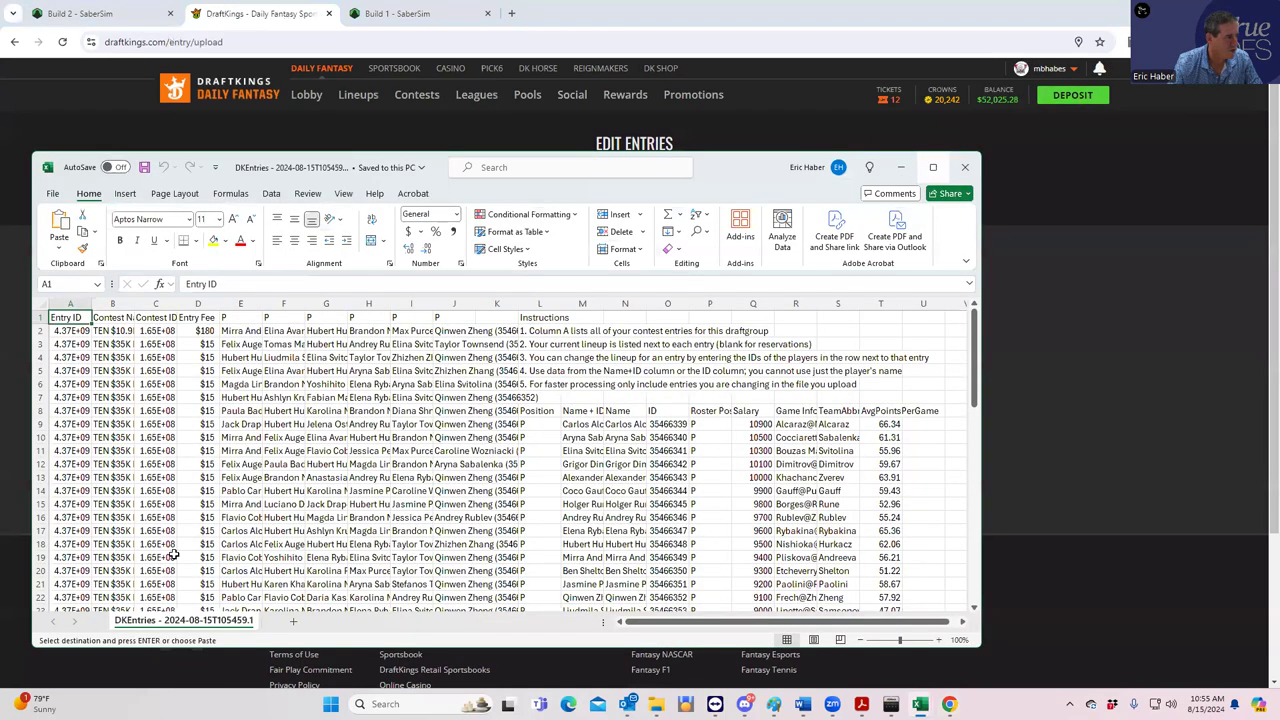
key("super+Up")
scroll(217, 376, "down", 9)
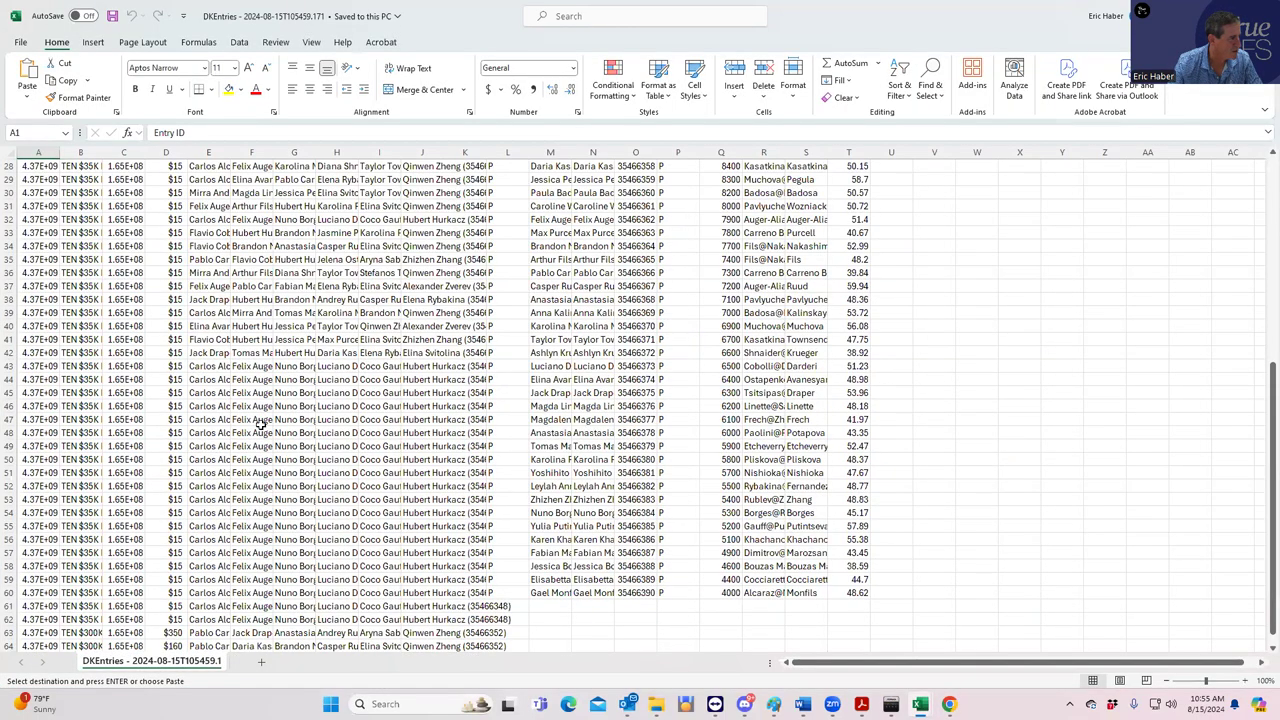
left_click(215, 376)
key("ctrl+v")
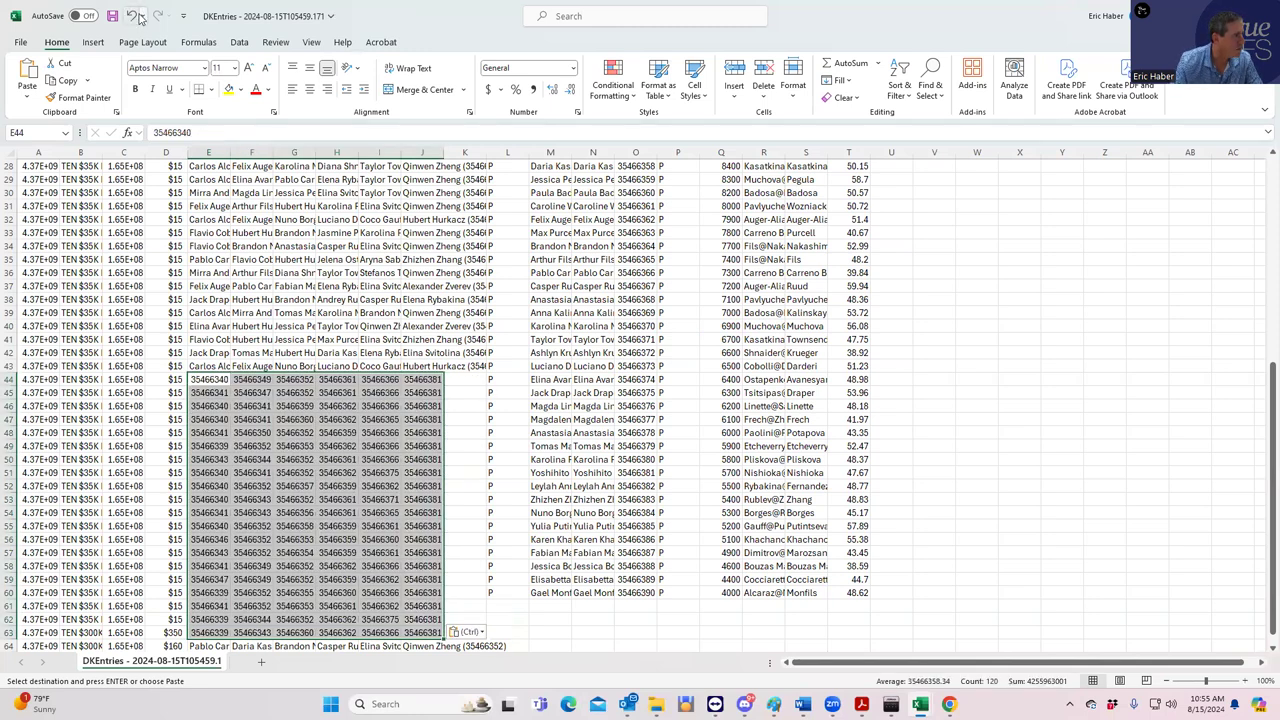
left_click(139, 16)
left_click(136, 34)
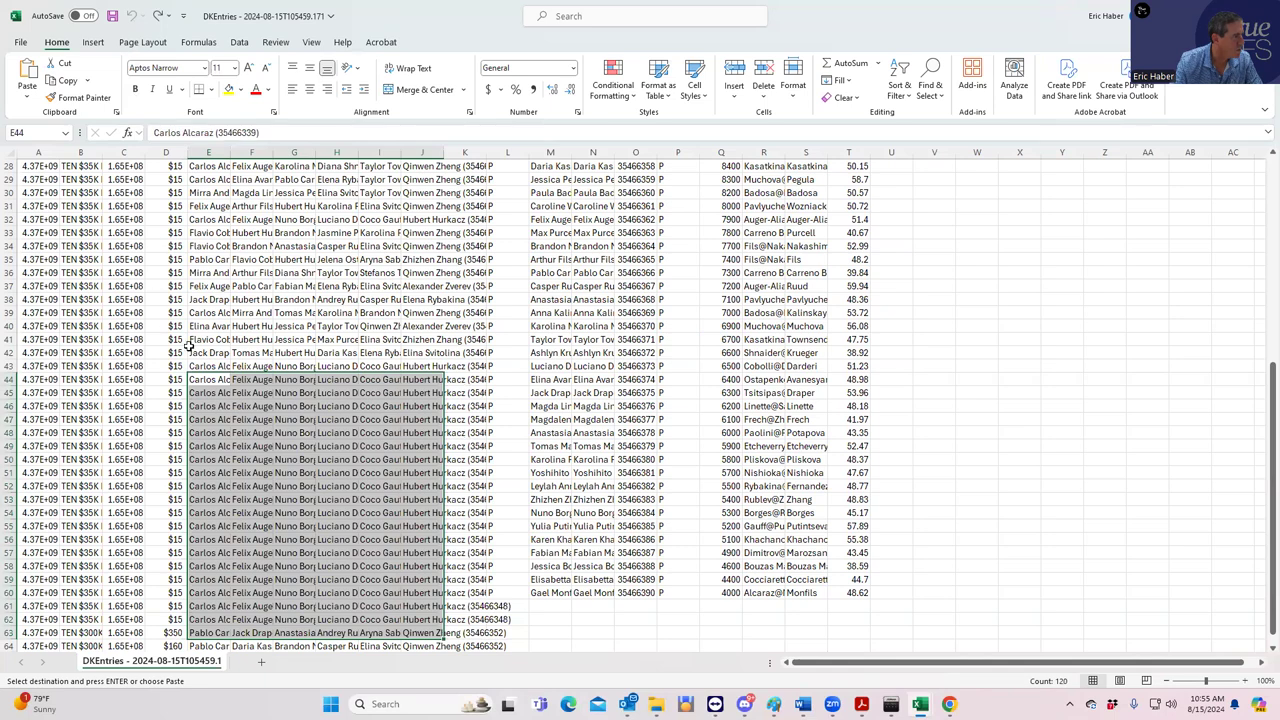
left_click(217, 366)
key("ctrl+v")
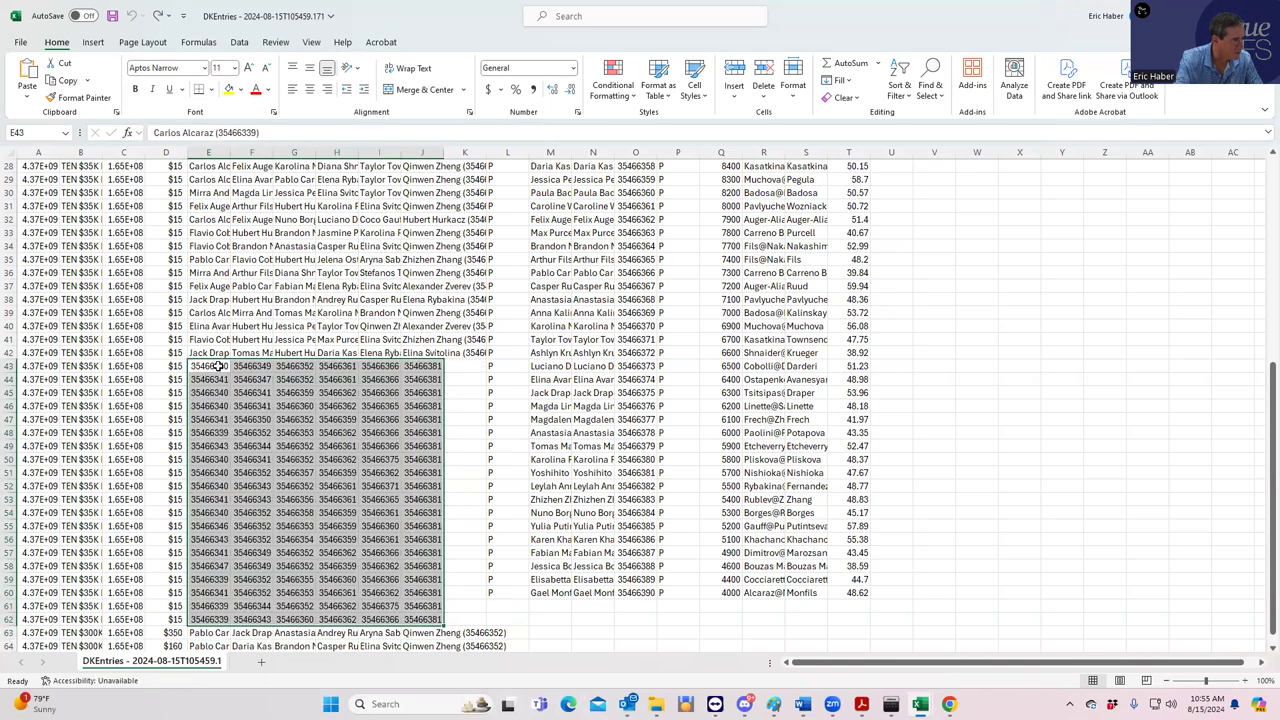
left_click(112, 18)
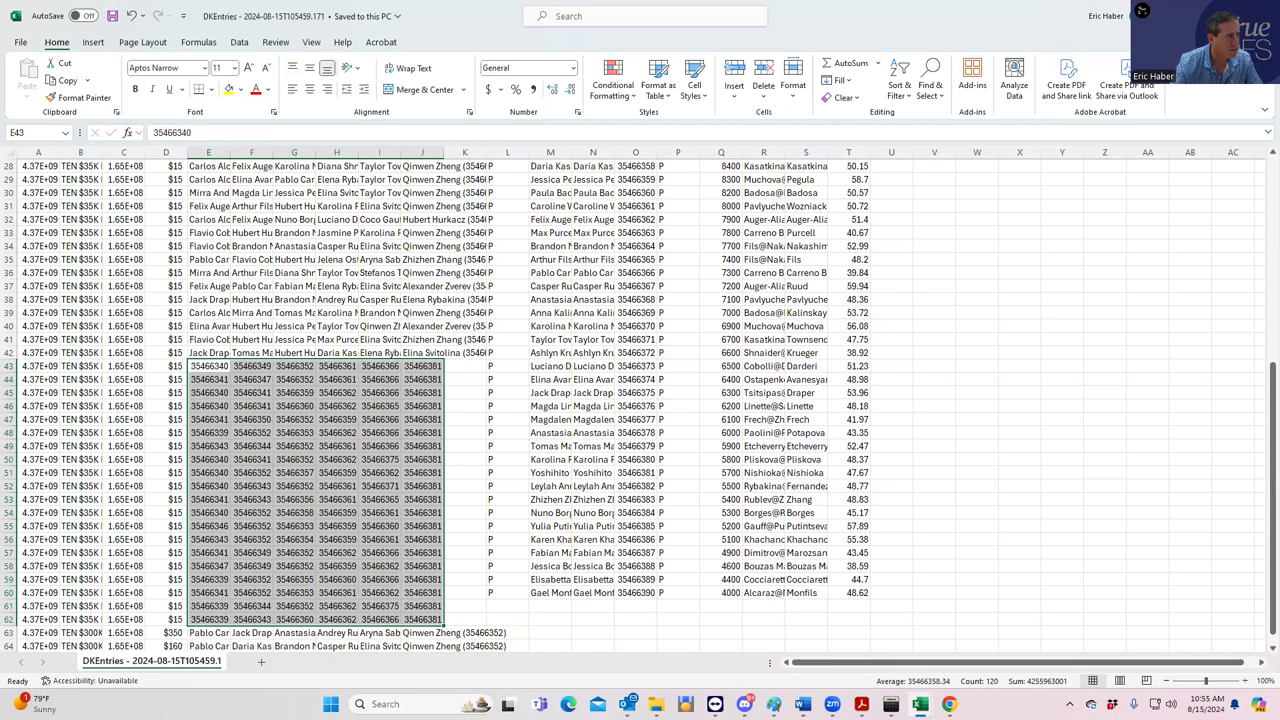
left_click(1212, 16)
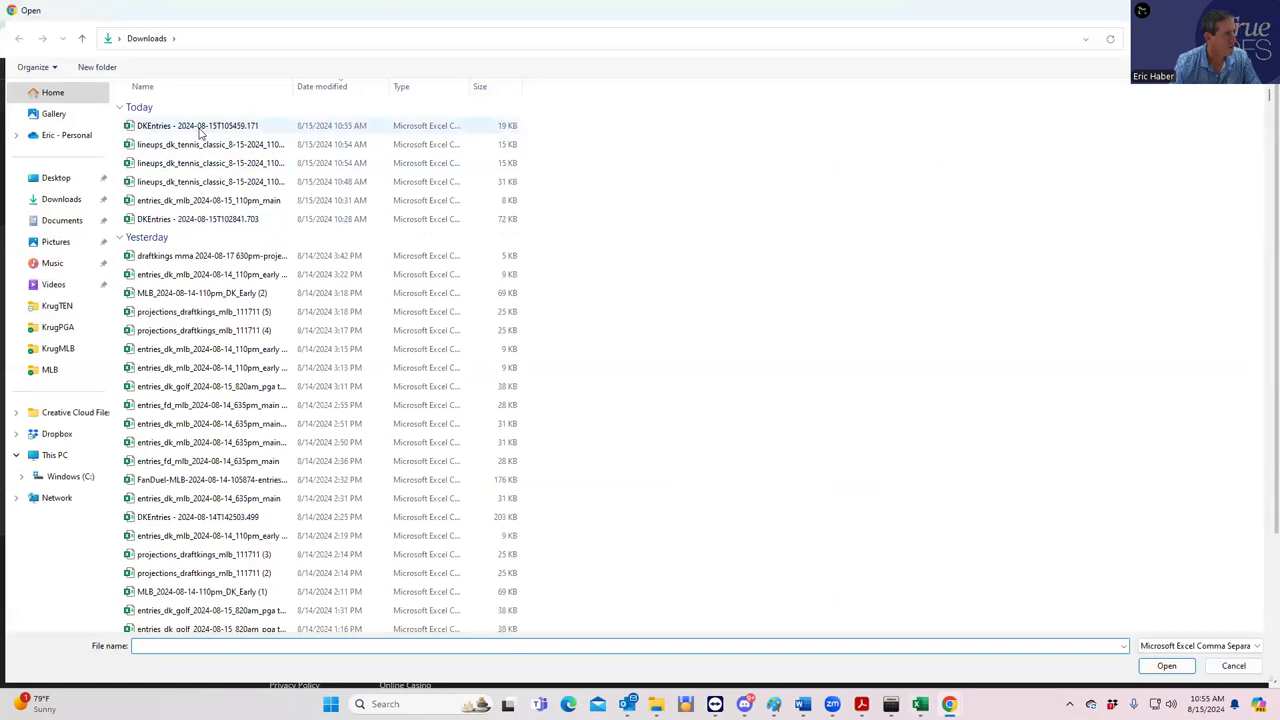
Step: Upload DKEntries - 2024-08-15T105459.171 and scroll through the refreshed TEN Single Match lineup cards
left_click(200, 126)
left_click(1166, 666)
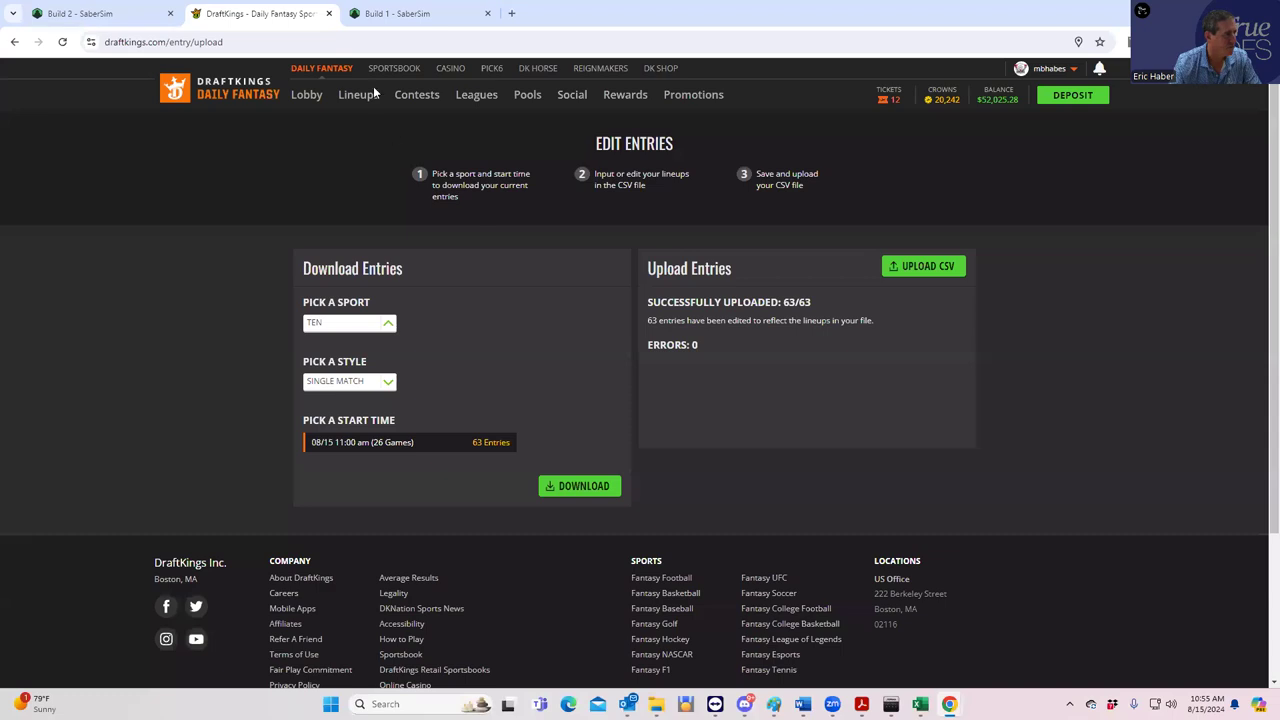
left_click(362, 97)
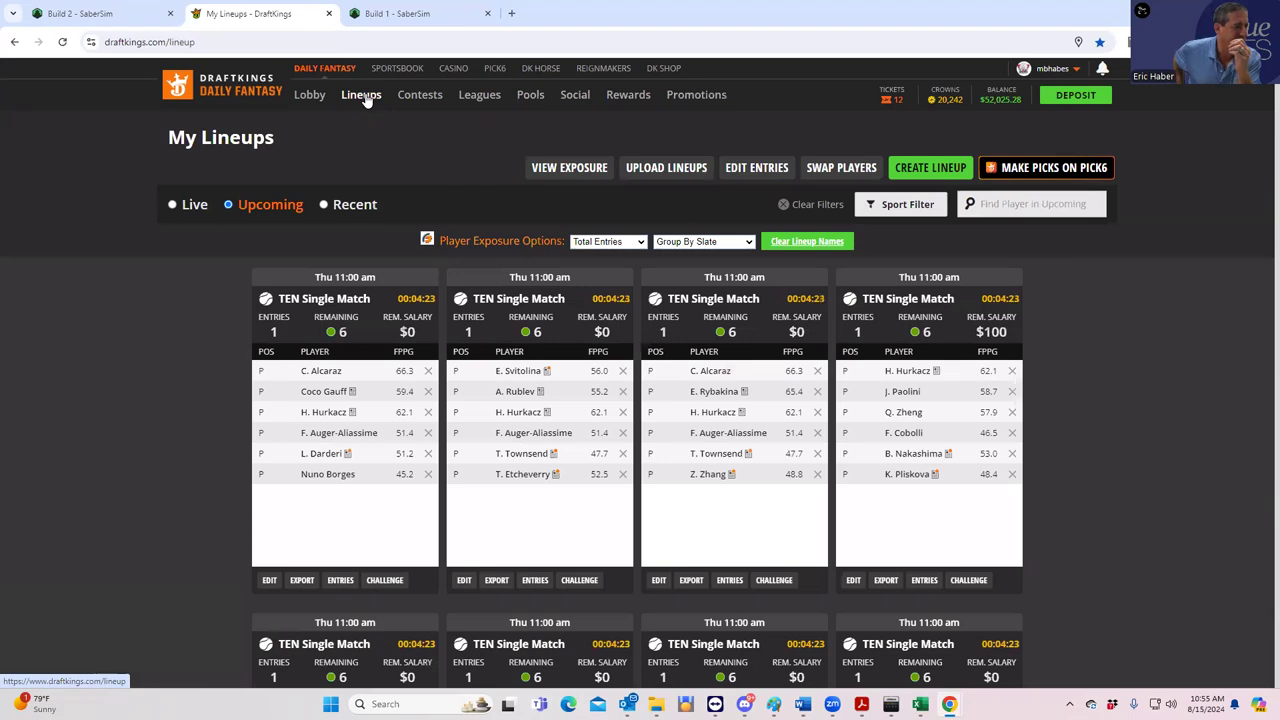
scroll(621, 518, "down", 3)
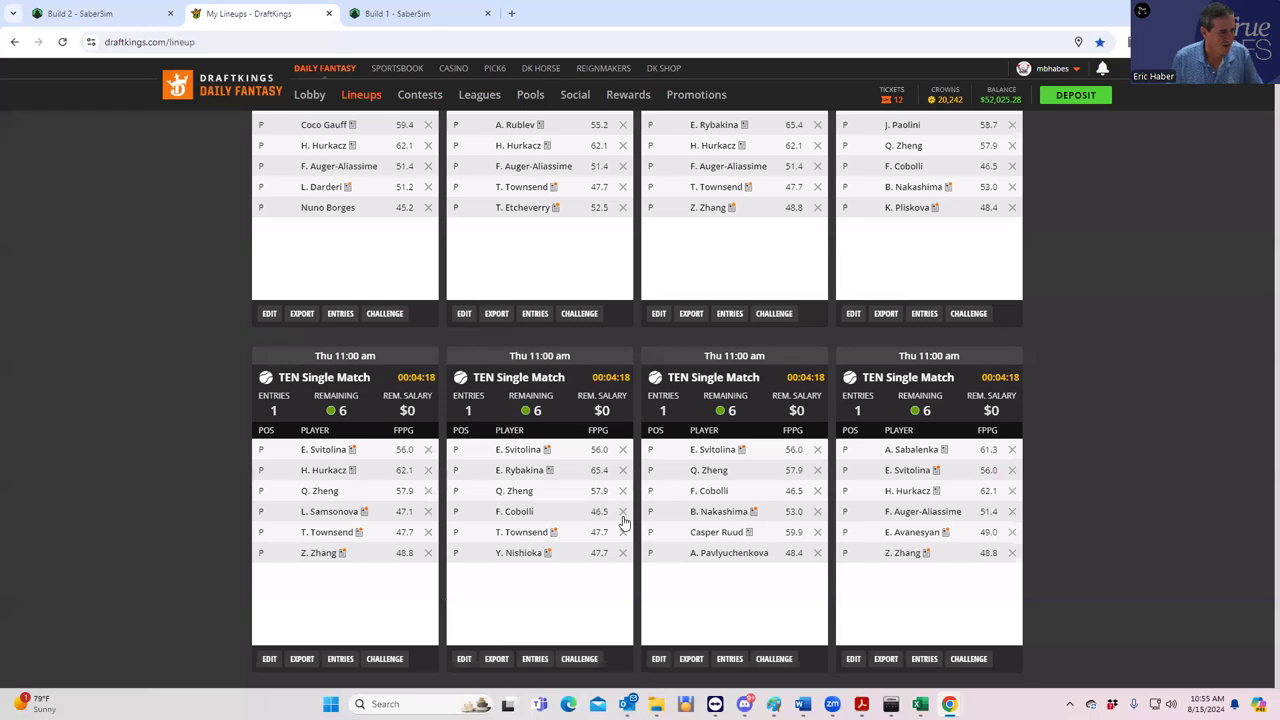
scroll(614, 557, "down", 3)
scroll(828, 568, "down", 3)
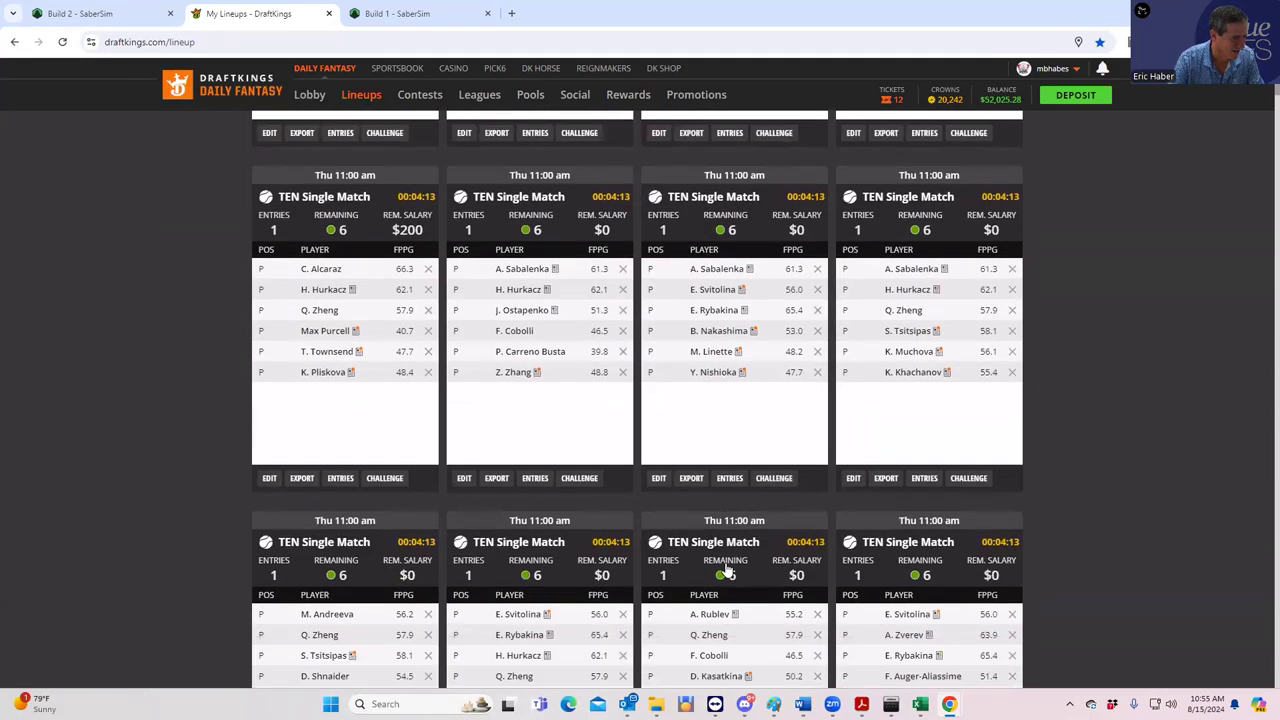
scroll(686, 586, "down", 3)
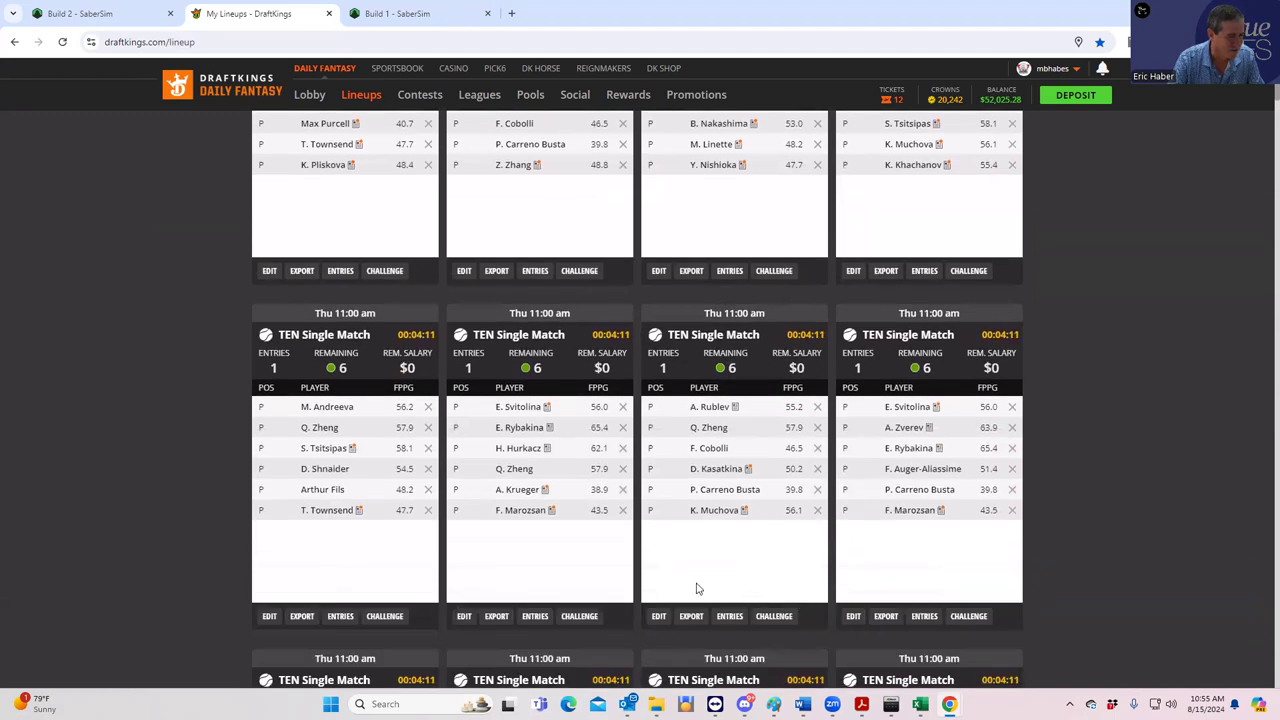
scroll(889, 590, "down", 2)
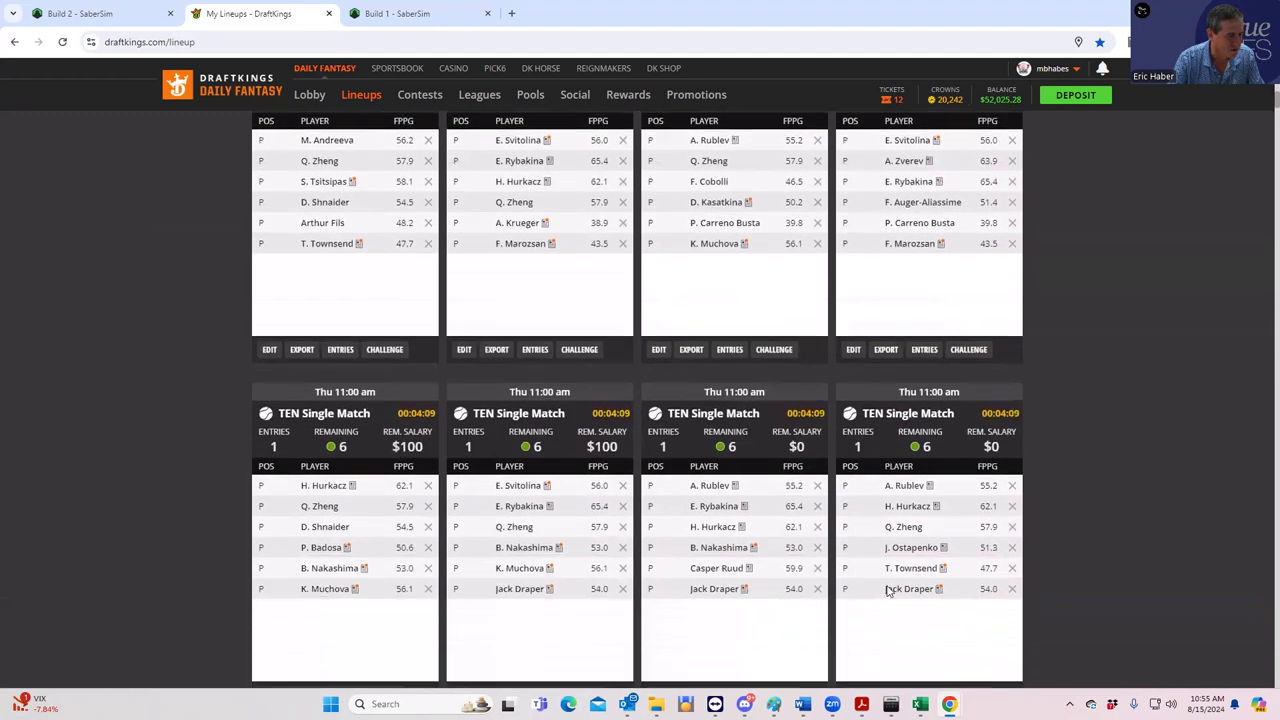
scroll(886, 580, "up", 10)
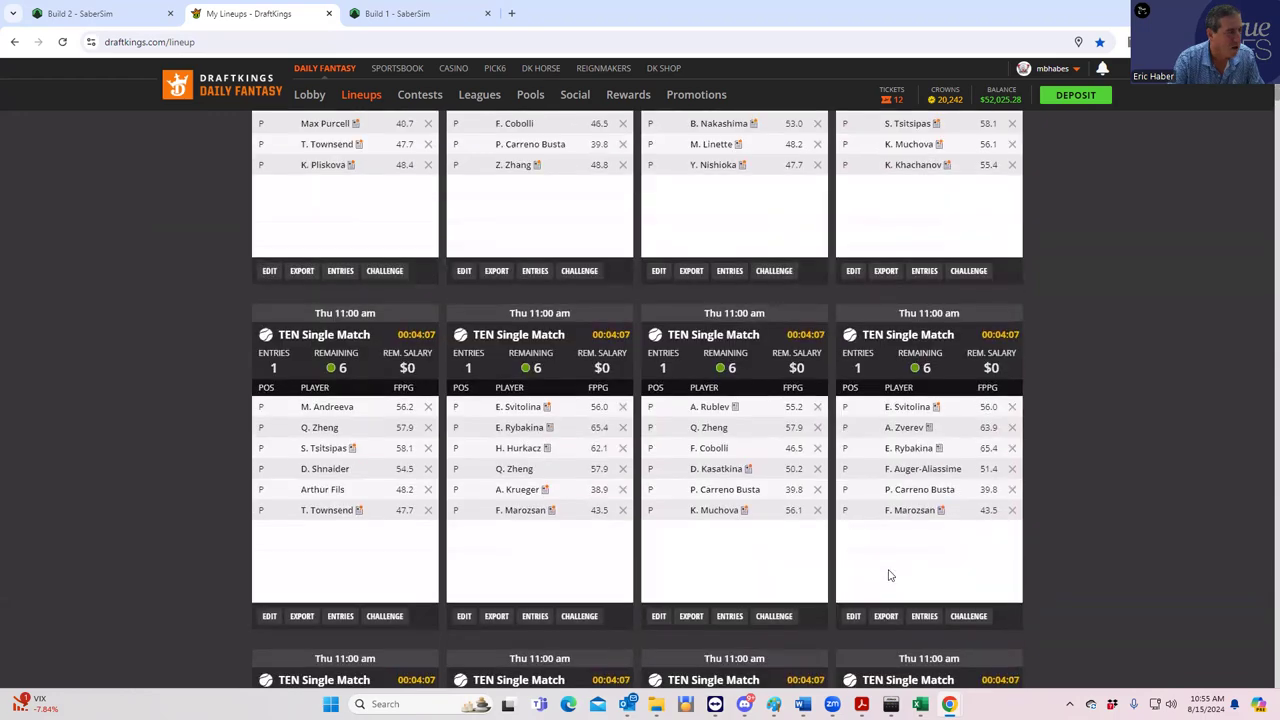
scroll(864, 570, "up", 1)
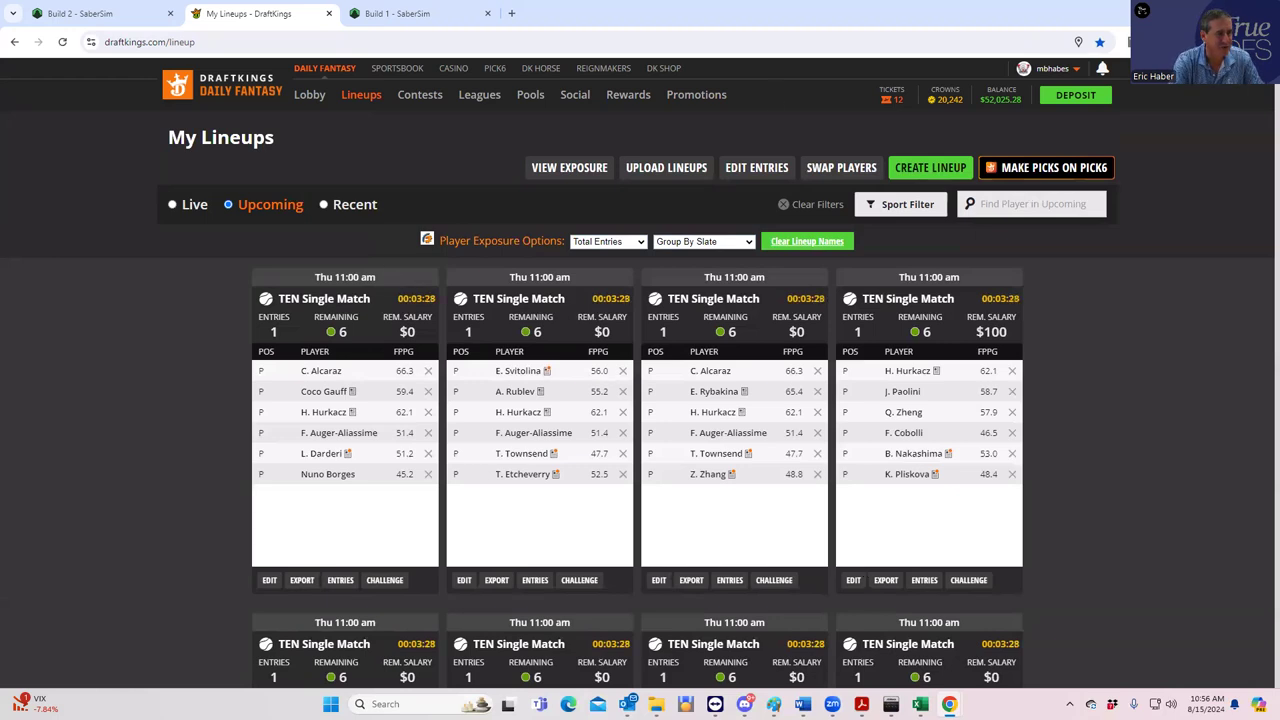
Step: Load dfshero.com in a new tab and go to the TEN Lineup Optimizer
key("alt+f")
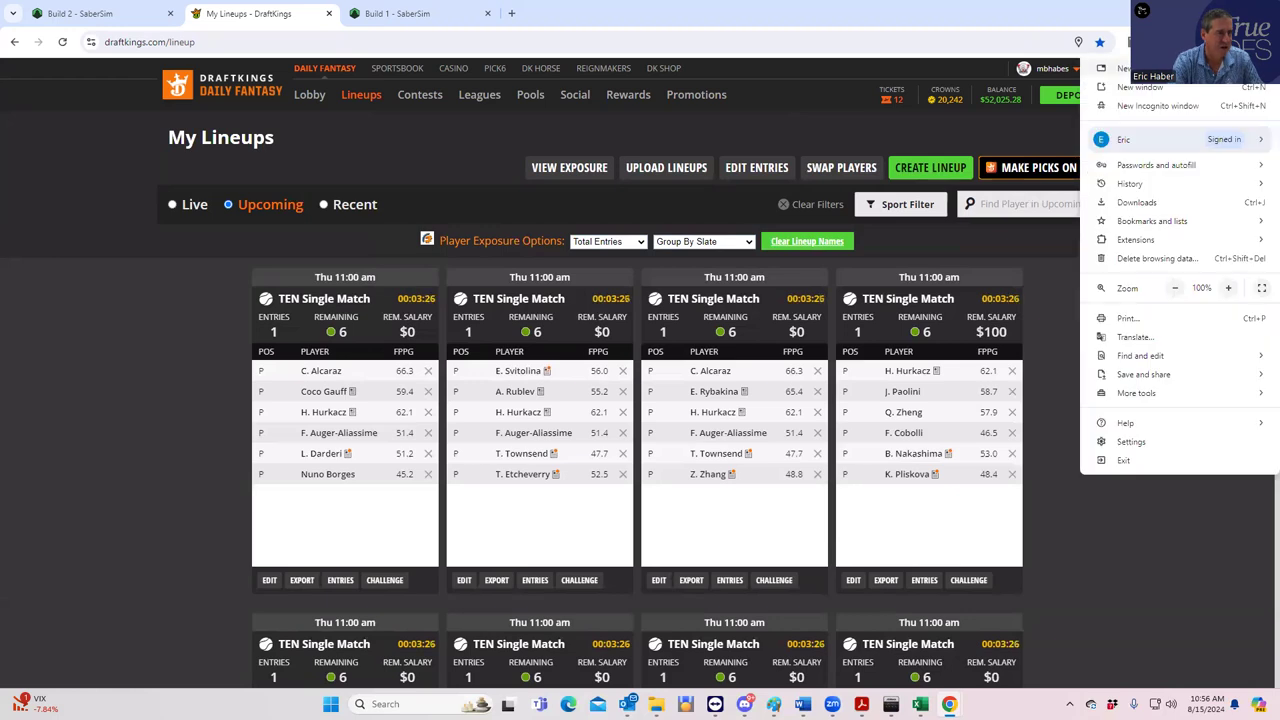
key("ctrl+t")
type("DFS")
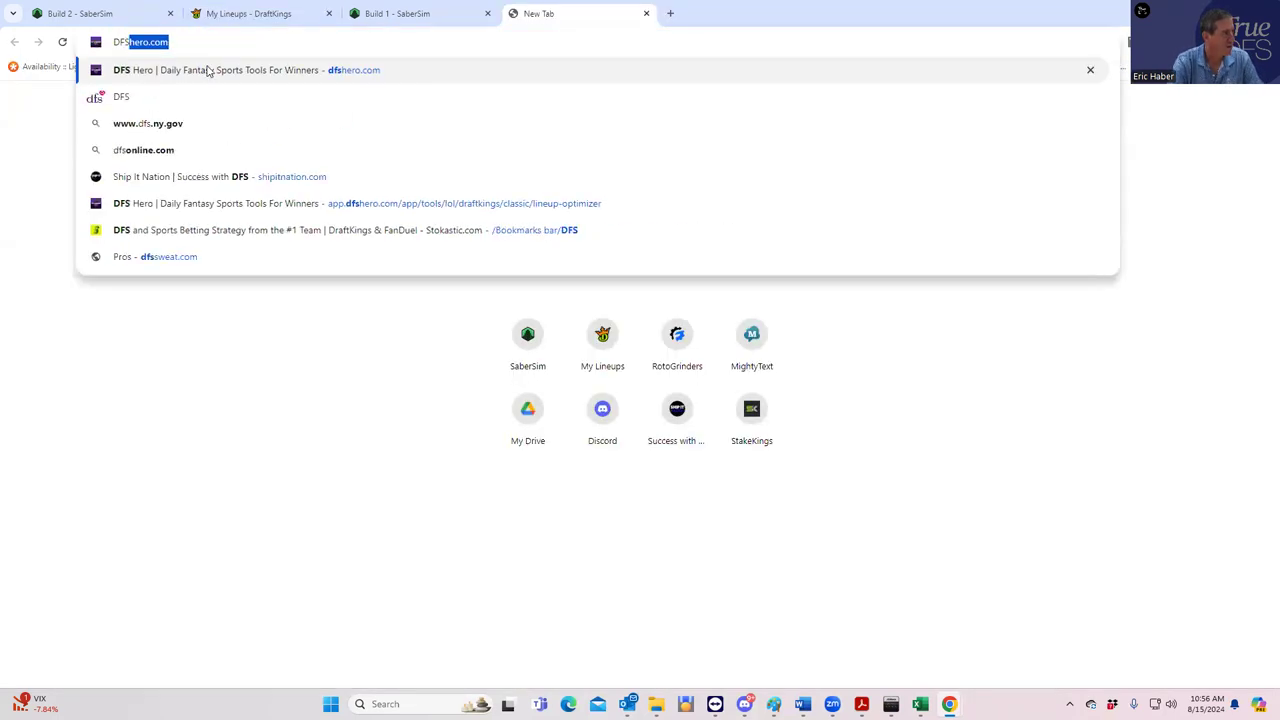
left_click(206, 69)
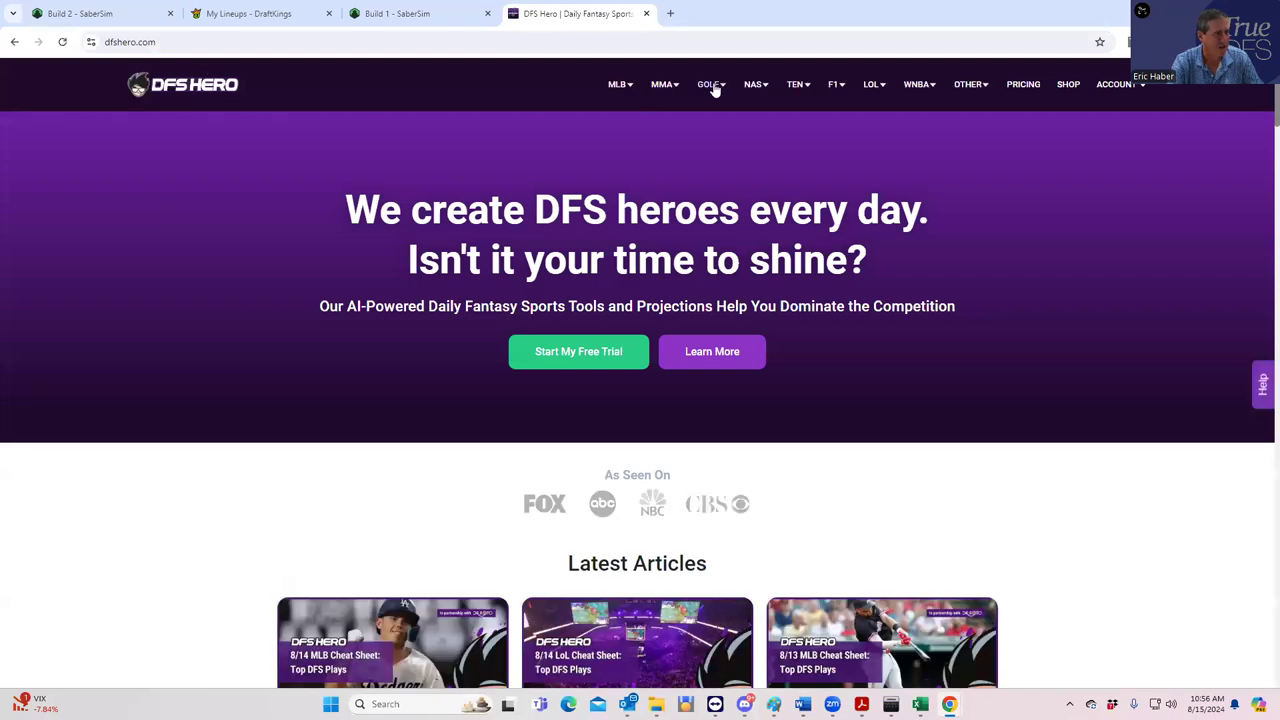
mouse_move(800, 104)
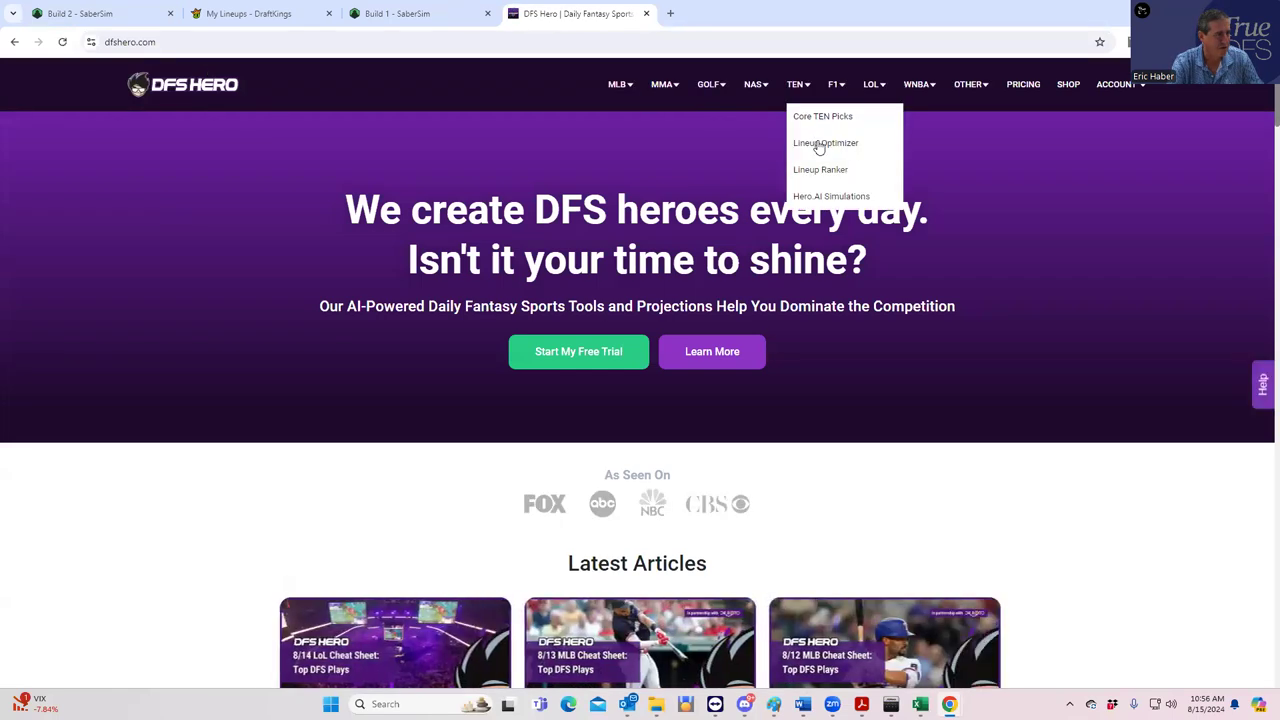
left_click(820, 143)
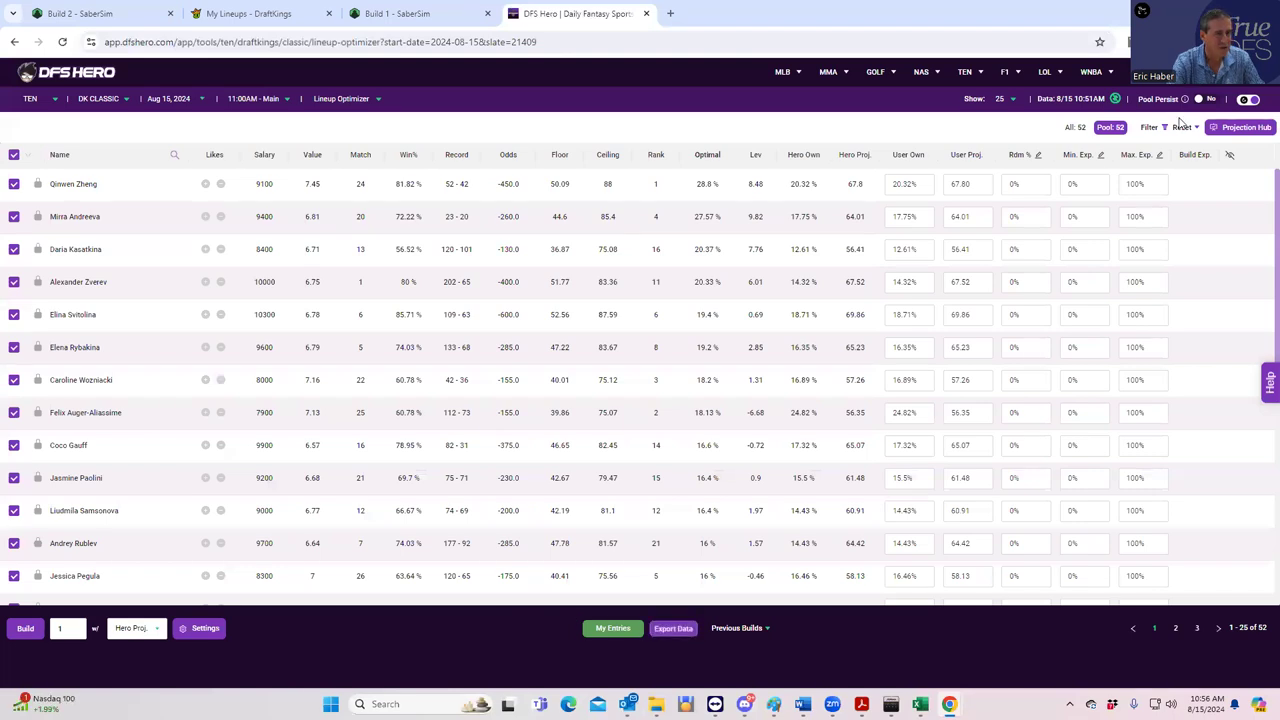
Step: Upload the TENDK_Sim projections file from the KrugTEN folder through the Projection Hub
left_click(1221, 131)
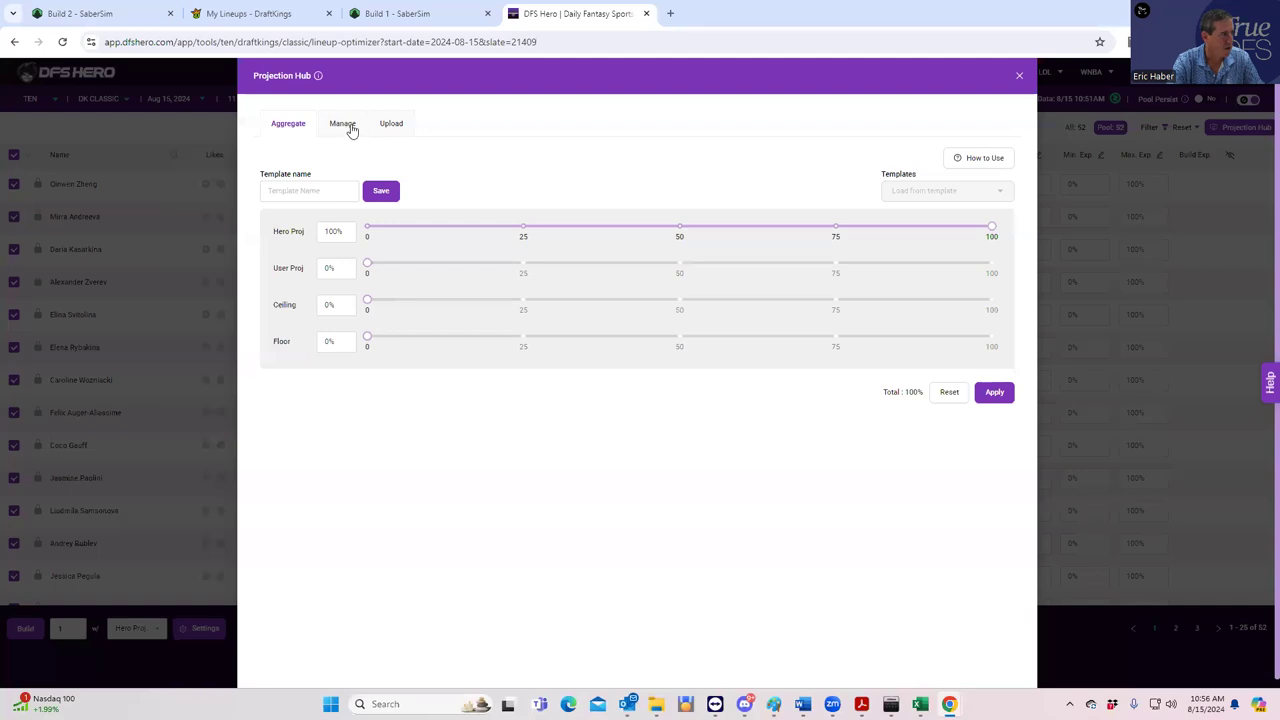
left_click(387, 125)
left_click(622, 230)
left_click(58, 306)
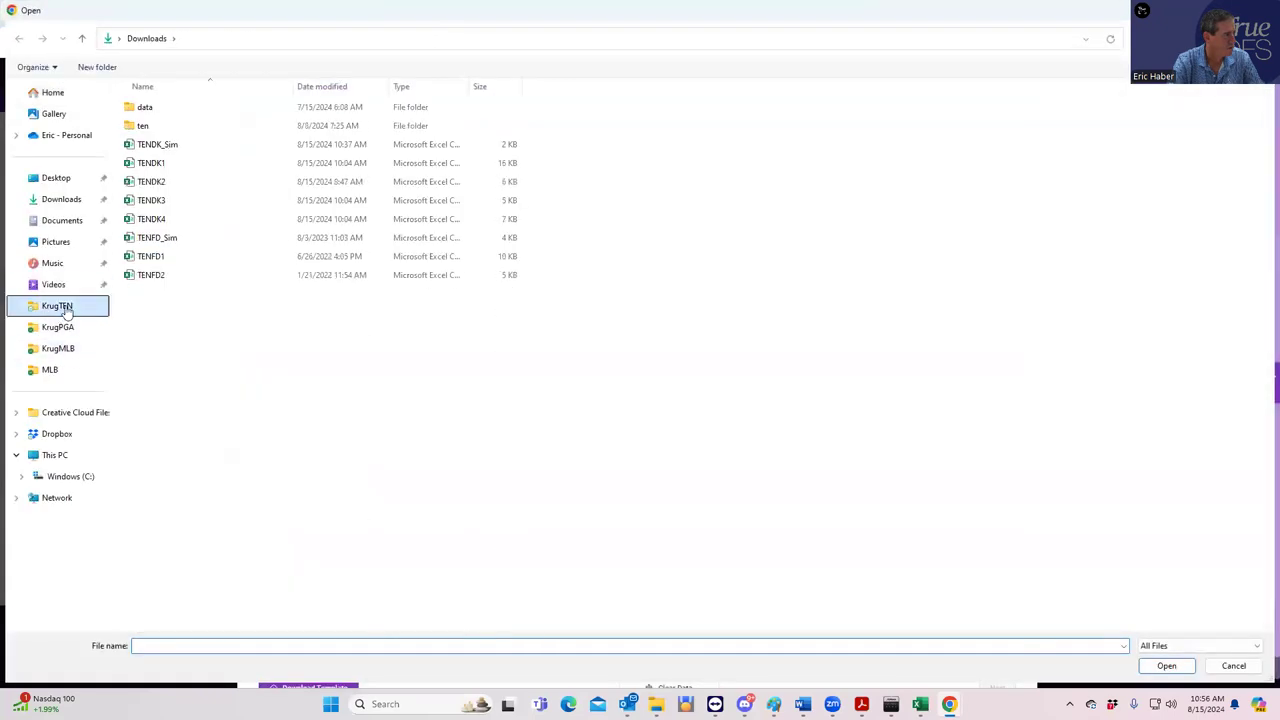
left_click(160, 145)
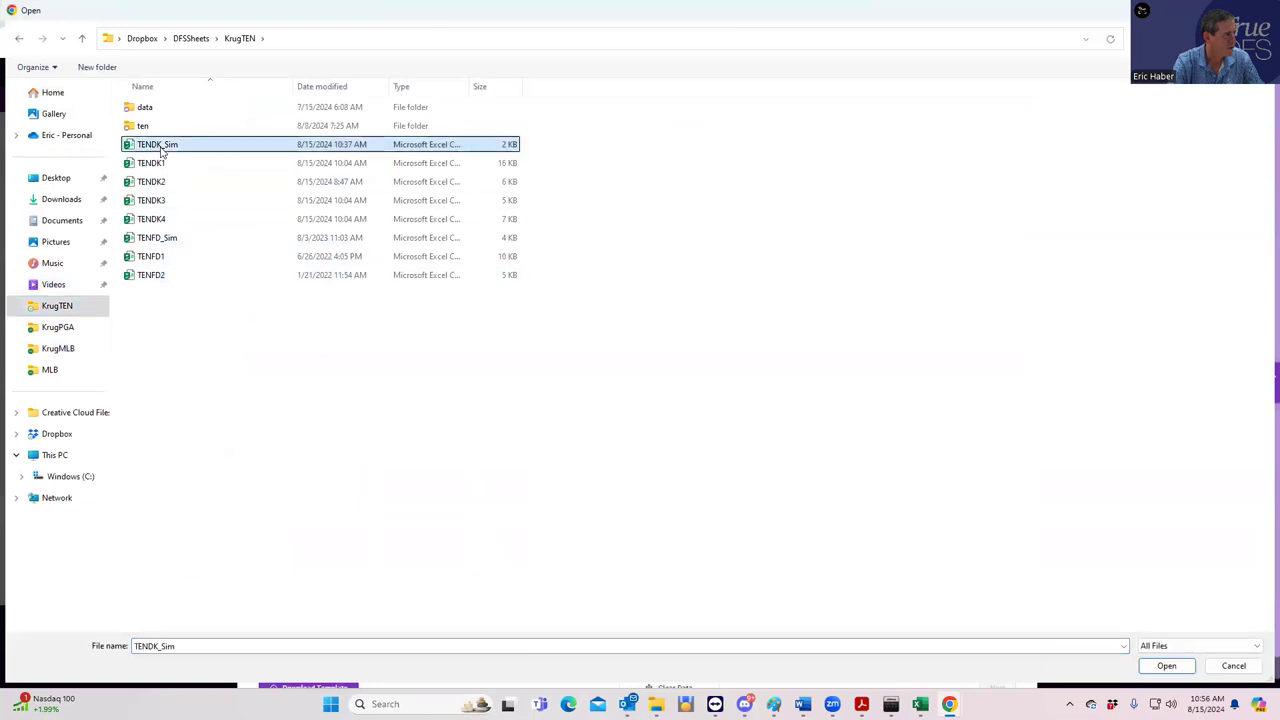
left_click(1166, 665)
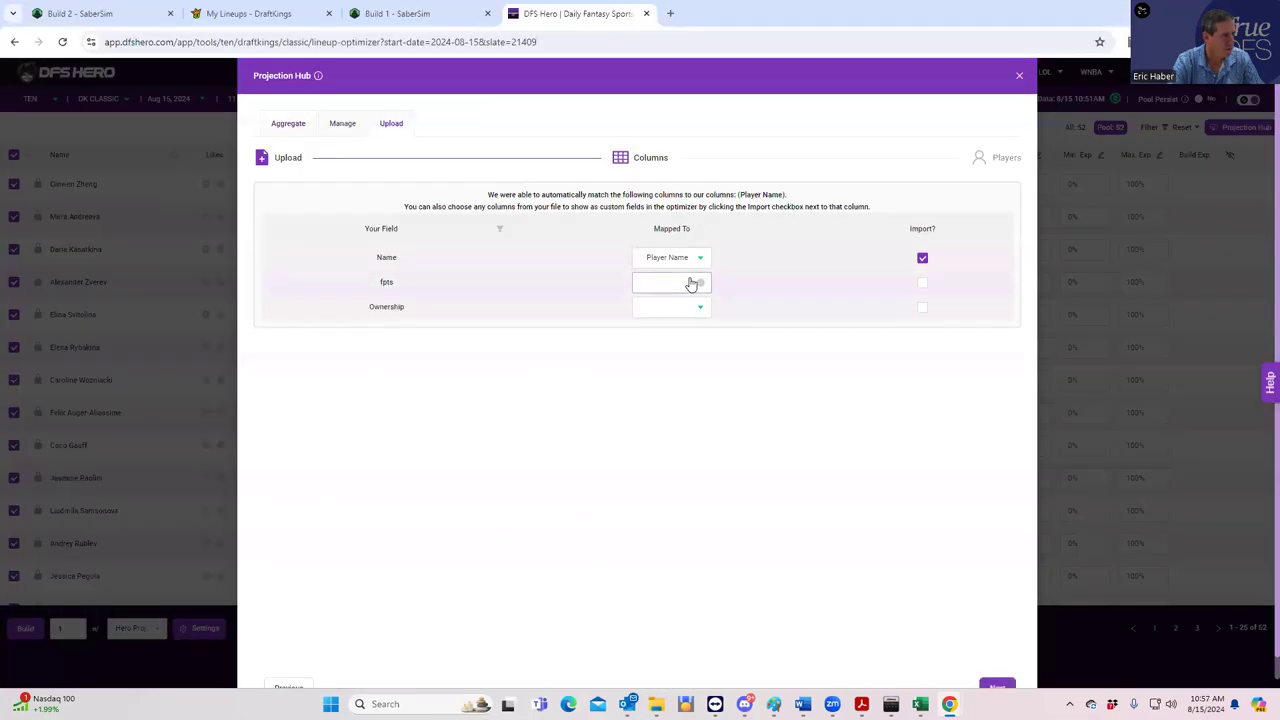
Step: Map the fpts column to User Proj and Ownership to User Own
left_click(690, 284)
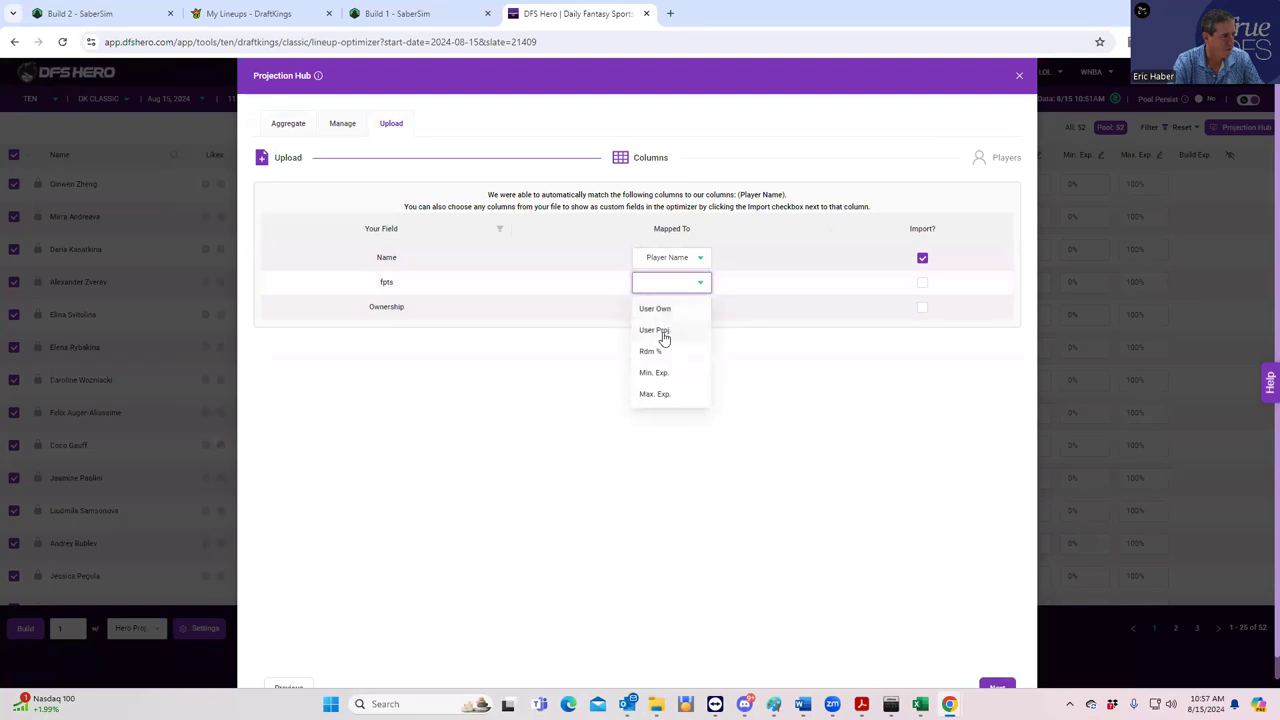
left_click(660, 330)
left_click(666, 308)
left_click(661, 334)
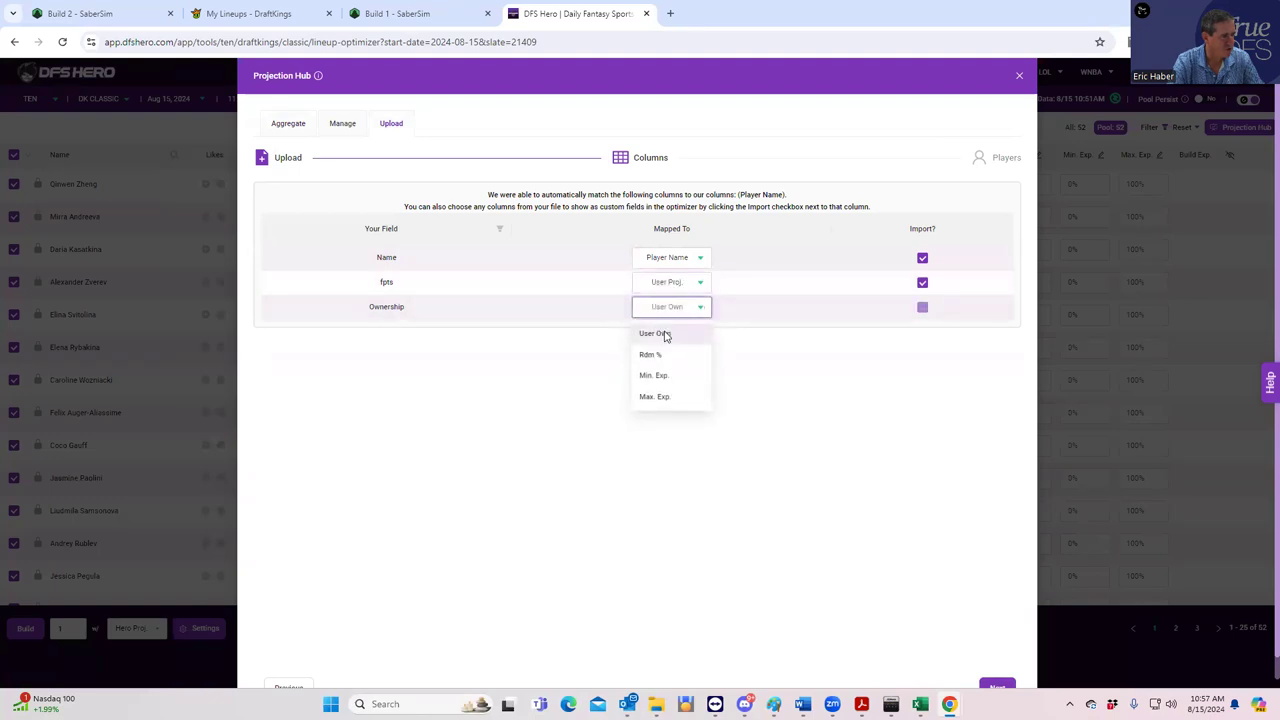
left_click(1004, 688)
Step: Match Holger Rune, Felix Auger Aliassime and Pablo Carreno Busta, and name the set SFGFDSGFGD
scroll(766, 491, "down", 1)
left_click(276, 288)
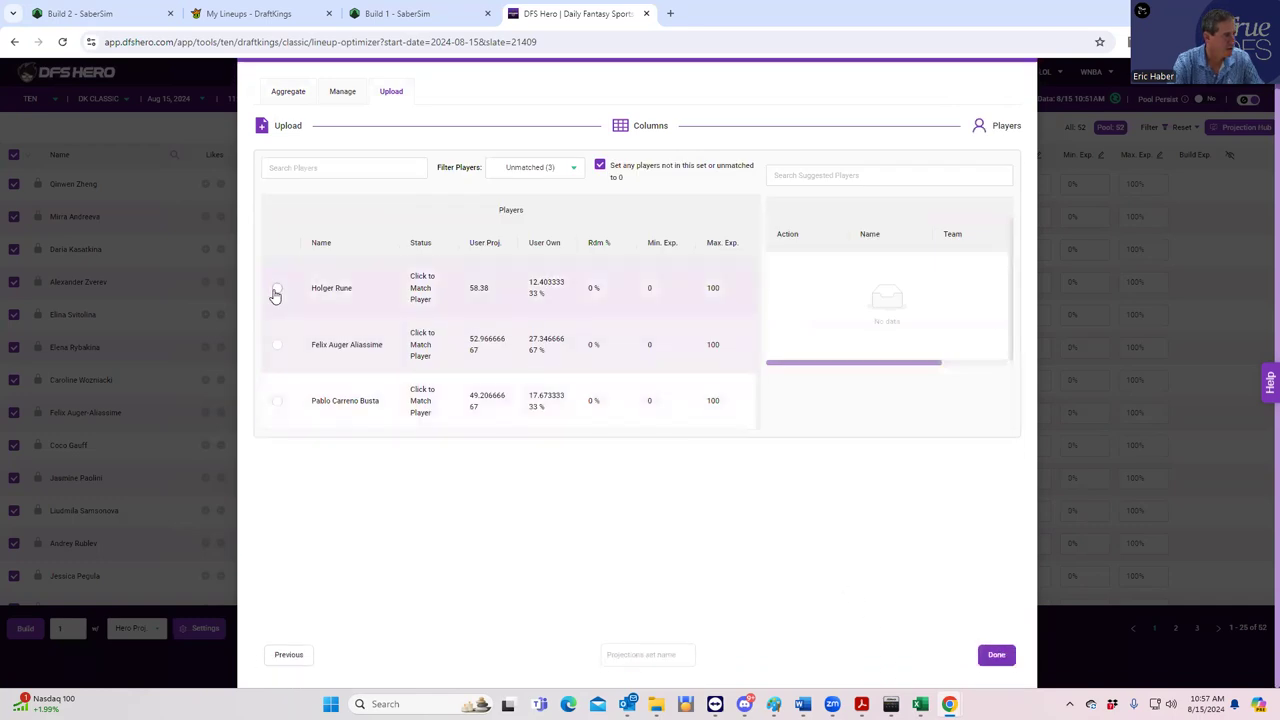
left_click(797, 287)
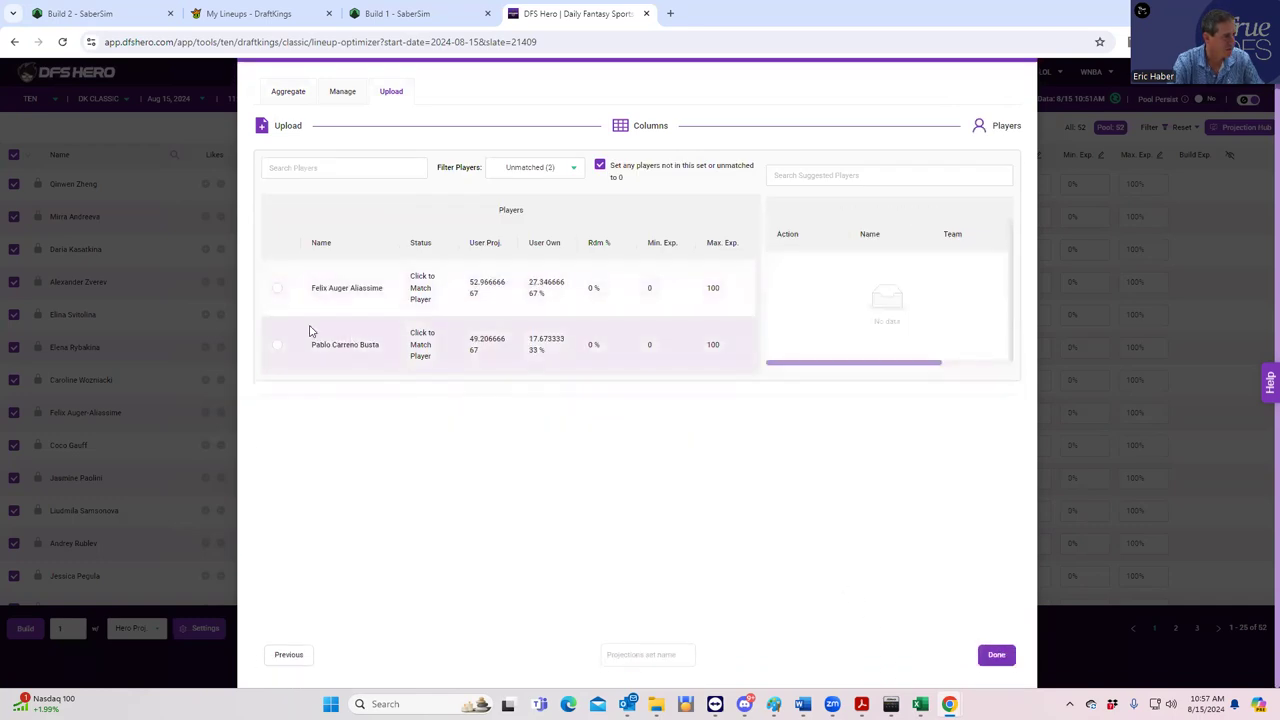
left_click(276, 291)
left_click(793, 287)
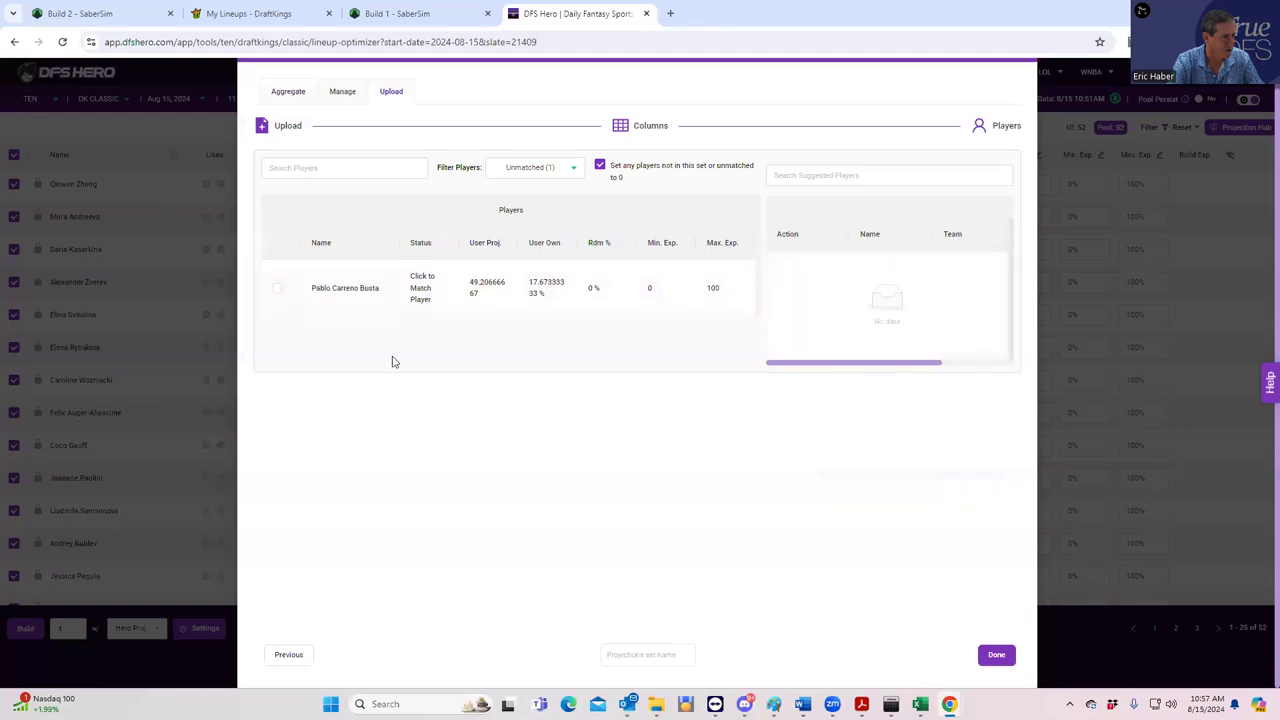
left_click(277, 289)
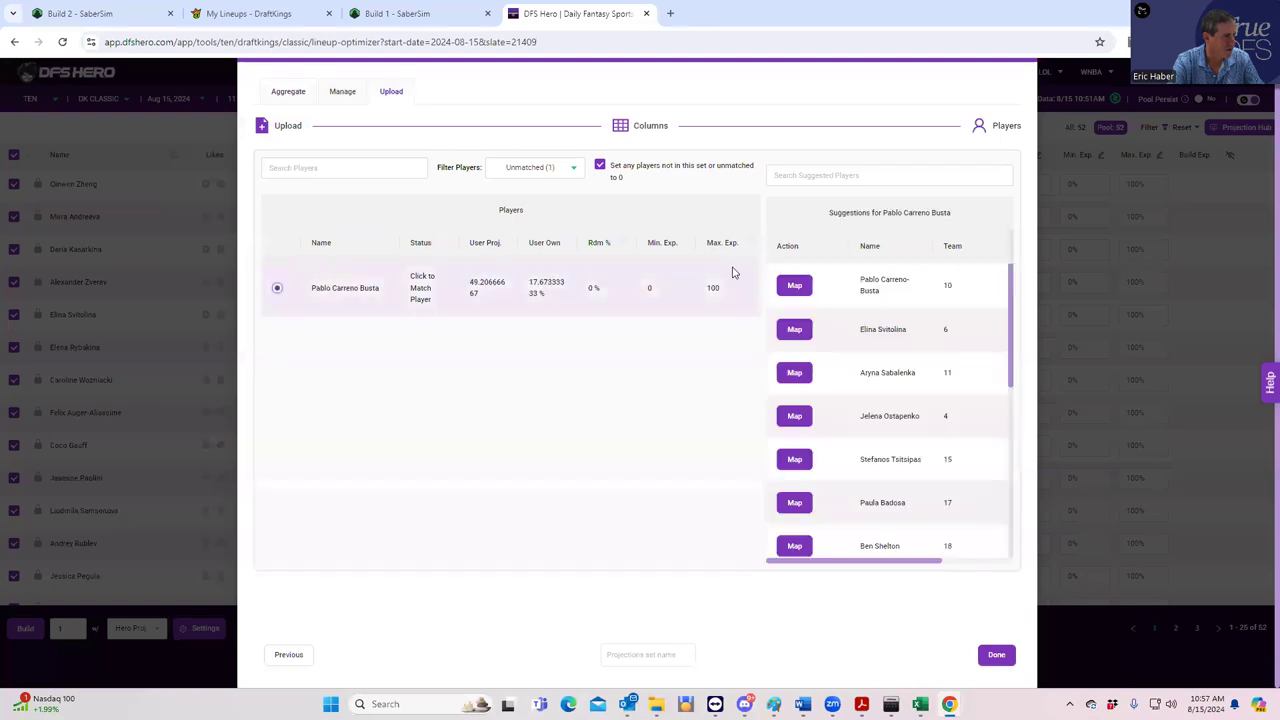
left_click(790, 285)
left_click(643, 654)
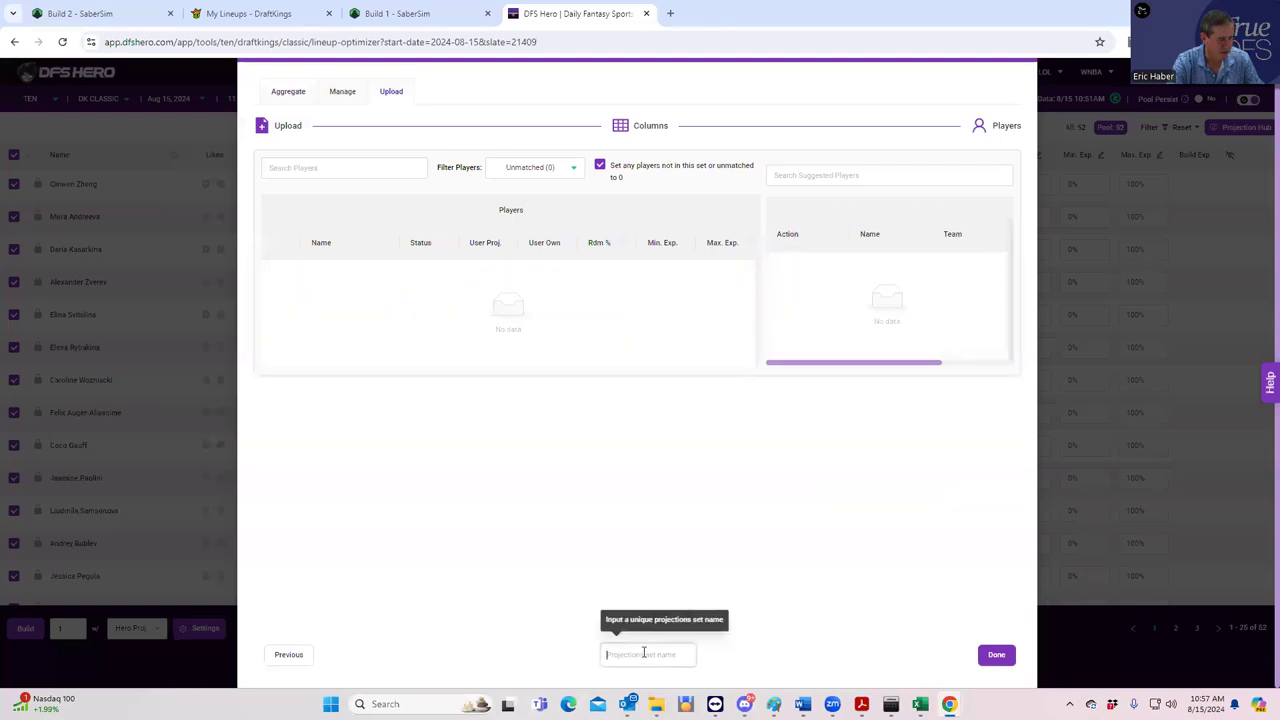
type("SRGFDSGFGD")
left_click(995, 655)
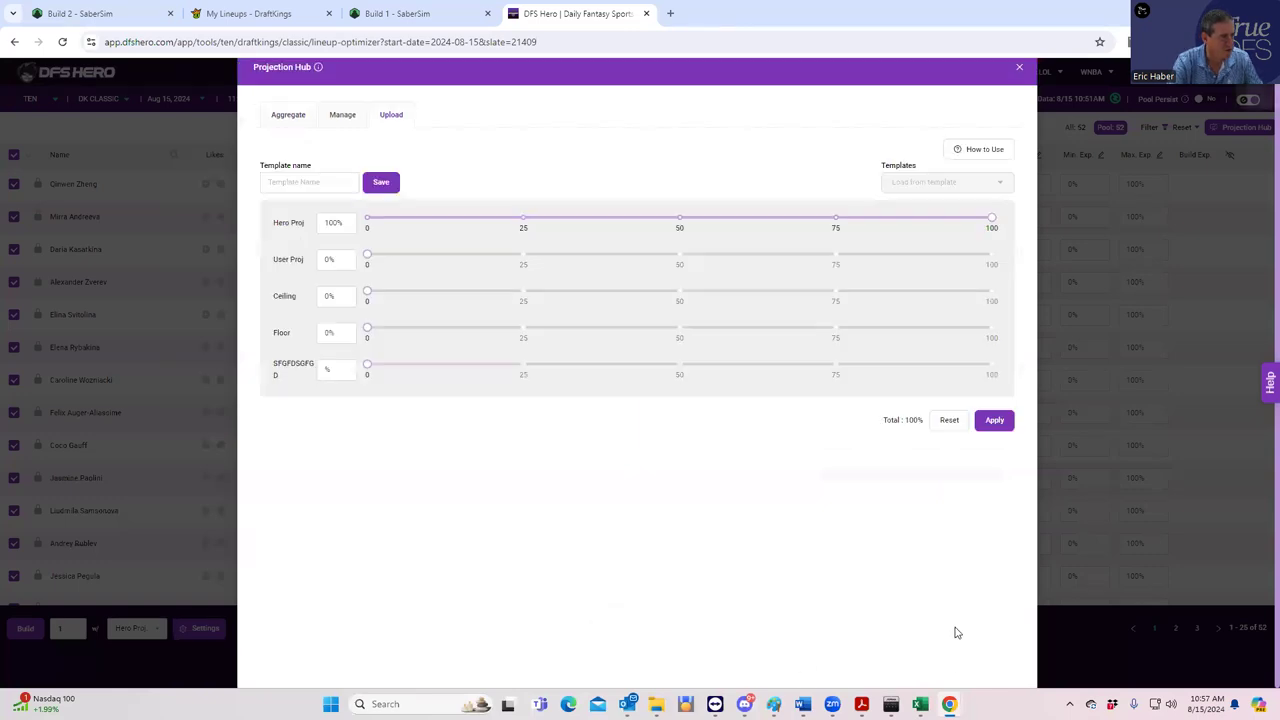
Step: Weight projections 0% Hero Proj and 100% SFGFDSGFGD, and apply
left_click(368, 219)
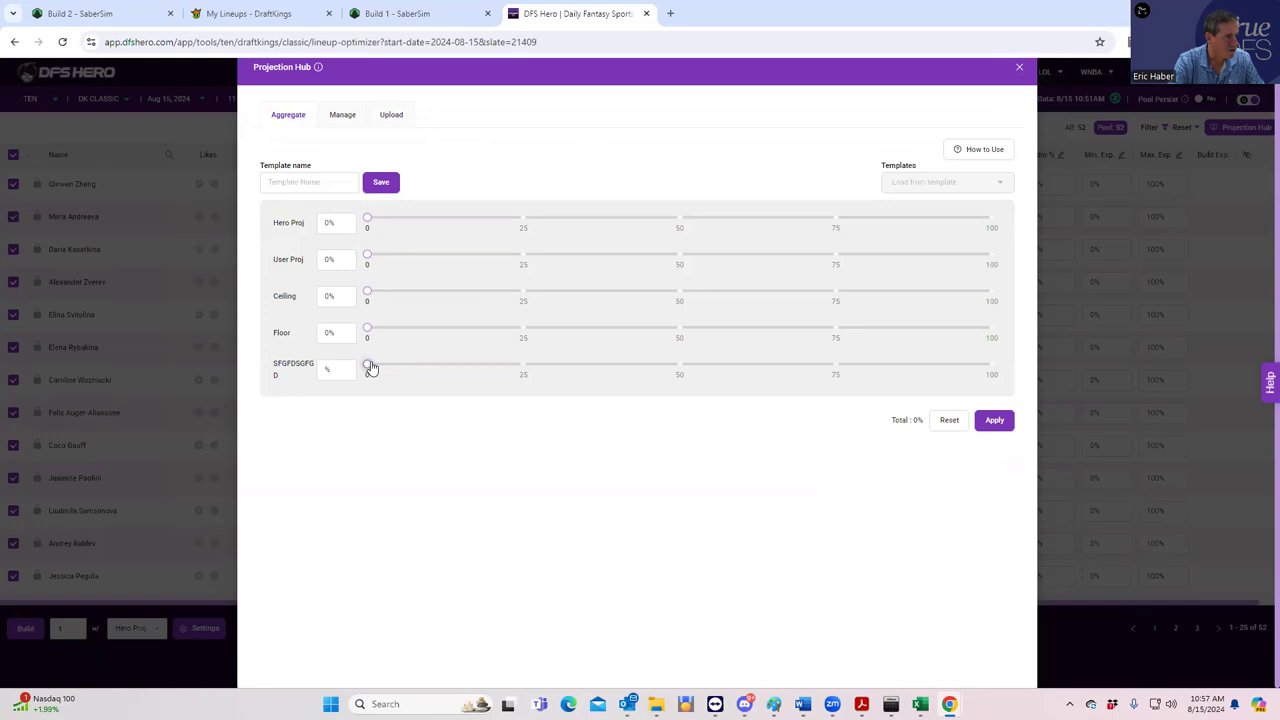
left_click_drag(369, 368, 1062, 363)
left_click(990, 421)
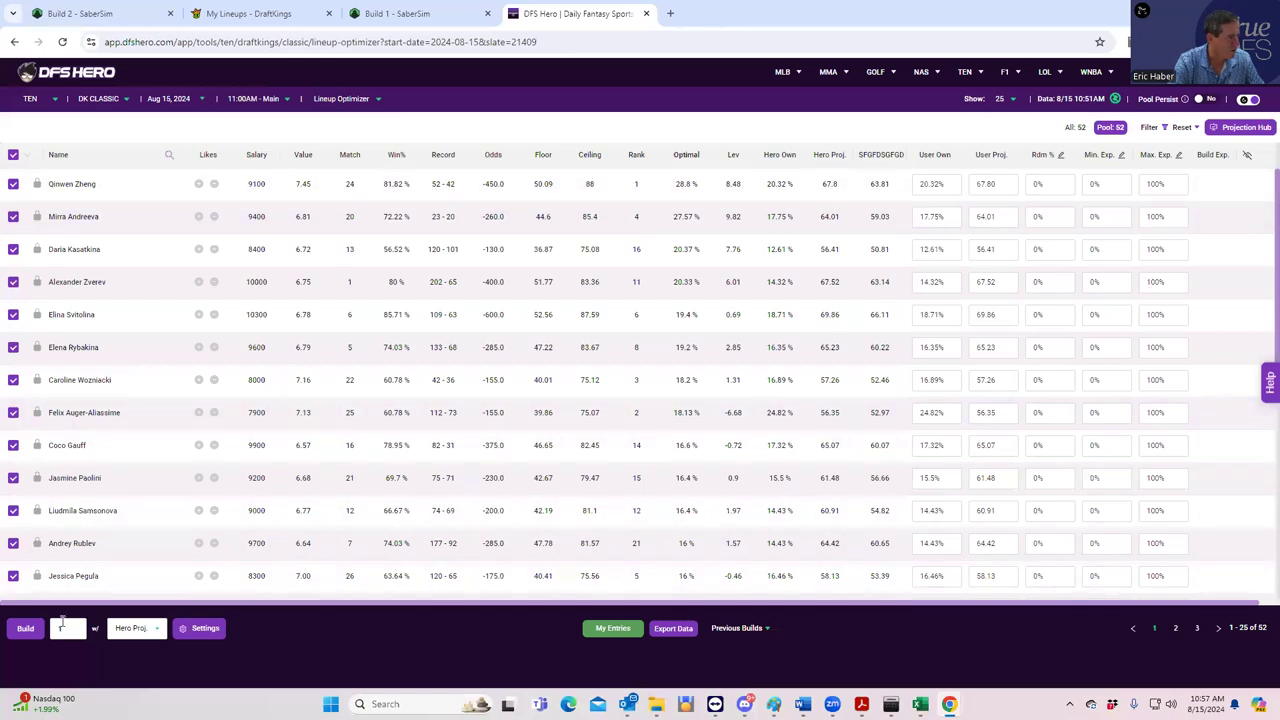
Step: Build 60 tennis lineups using User Proj. as the projection source
left_click(140, 628)
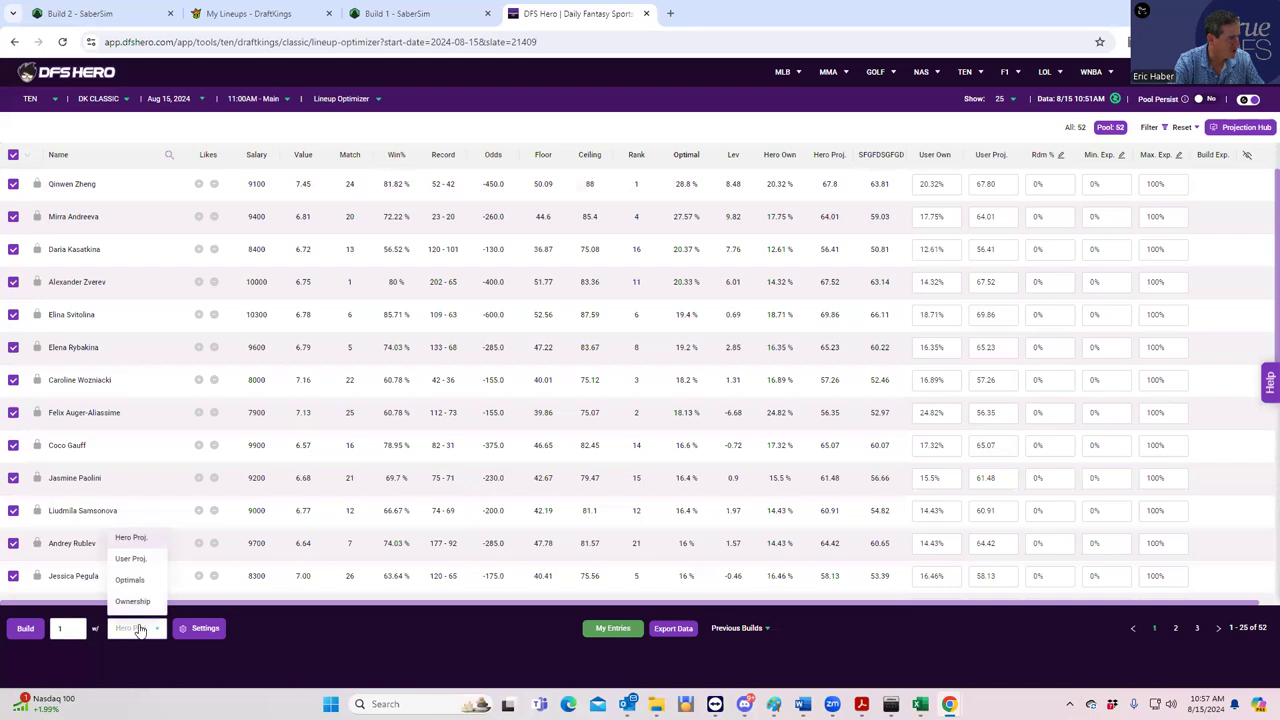
left_click(130, 558)
double_click(58, 628)
type("2")
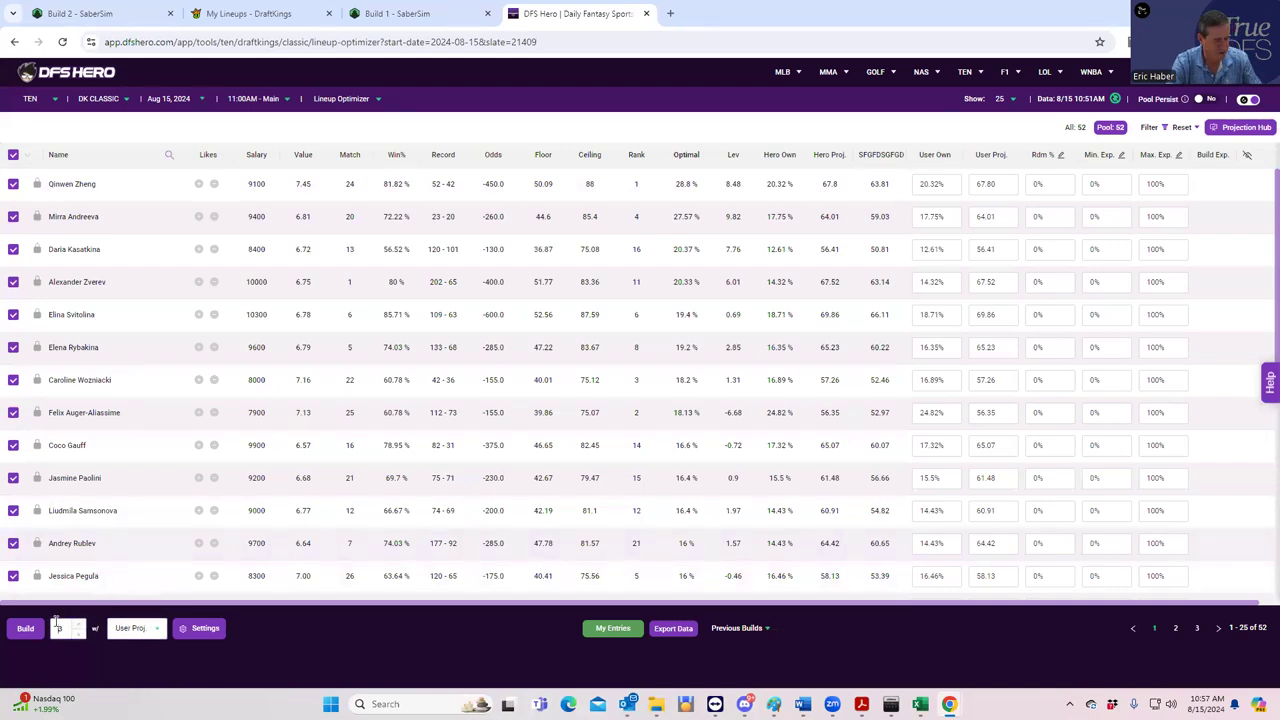
double_click(58, 628)
type("150")
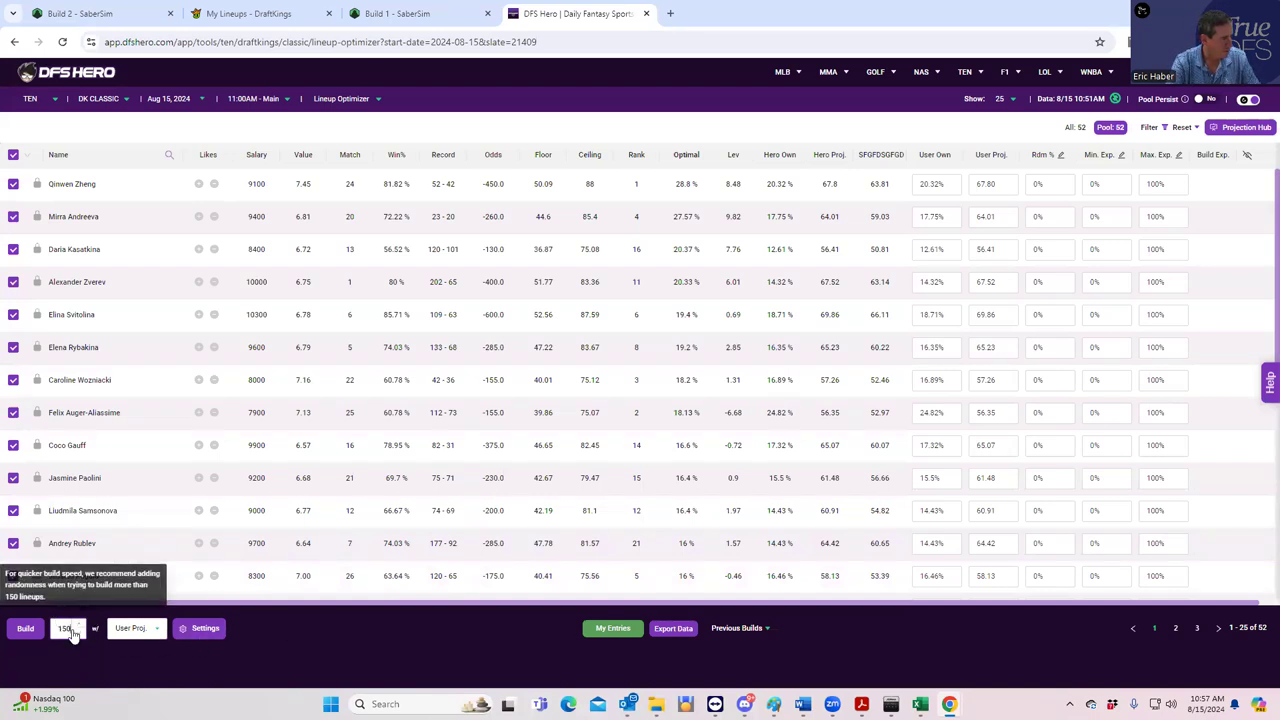
double_click(66, 628)
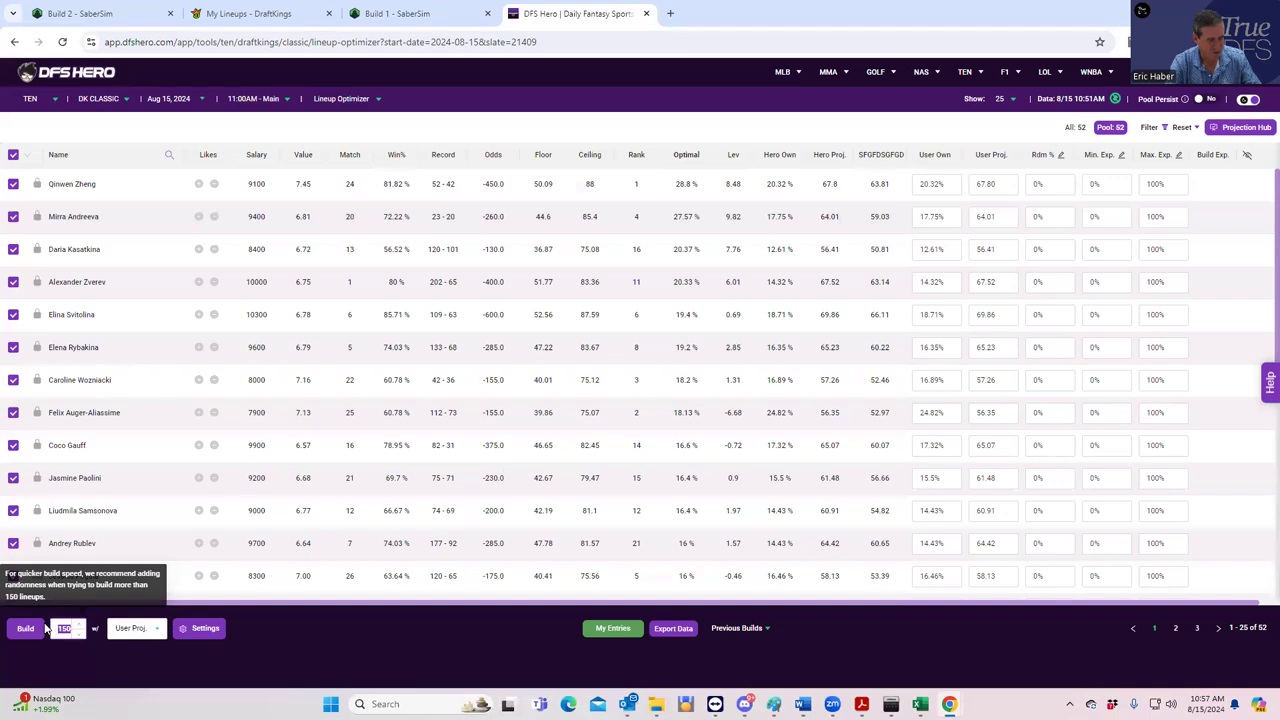
type("500")
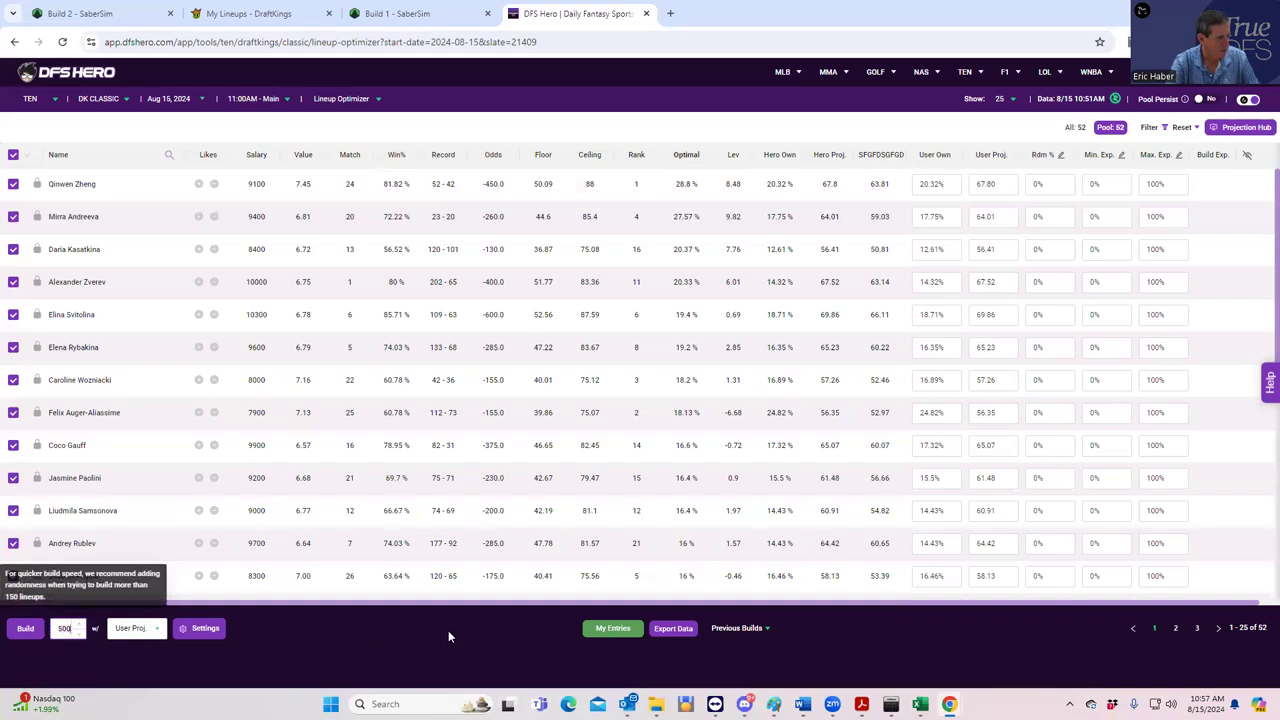
double_click(62, 629)
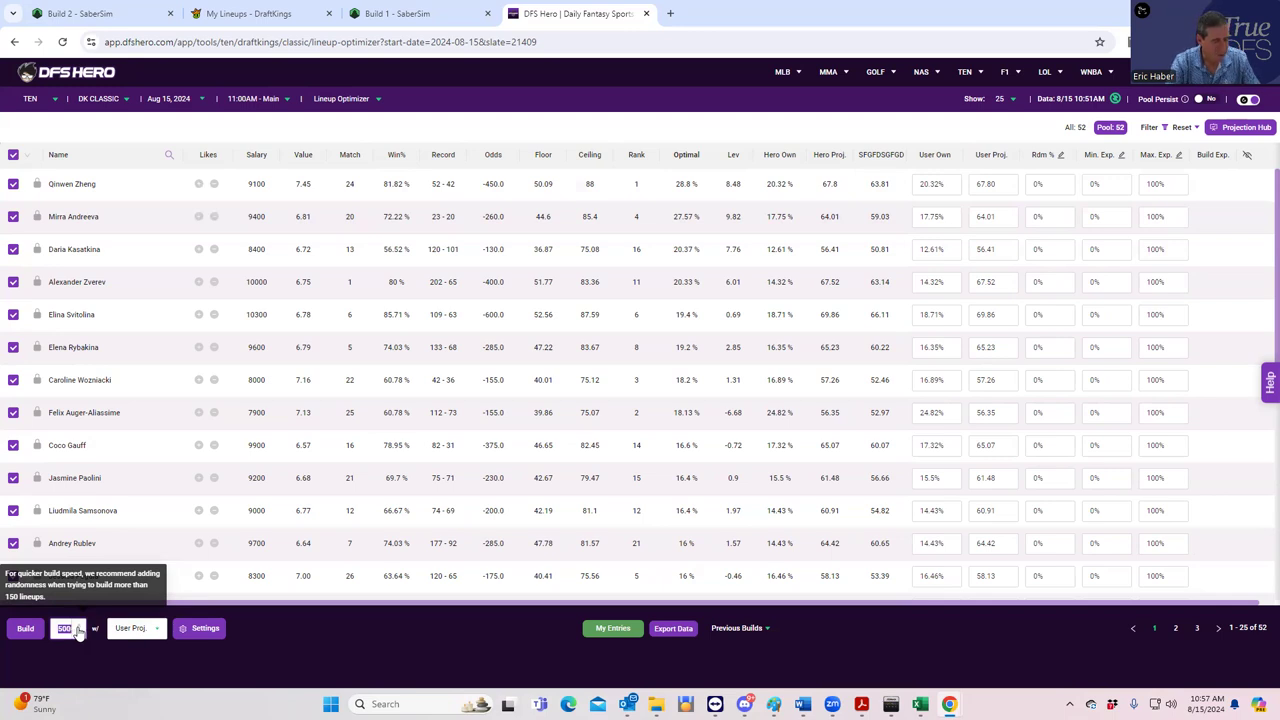
type("6")
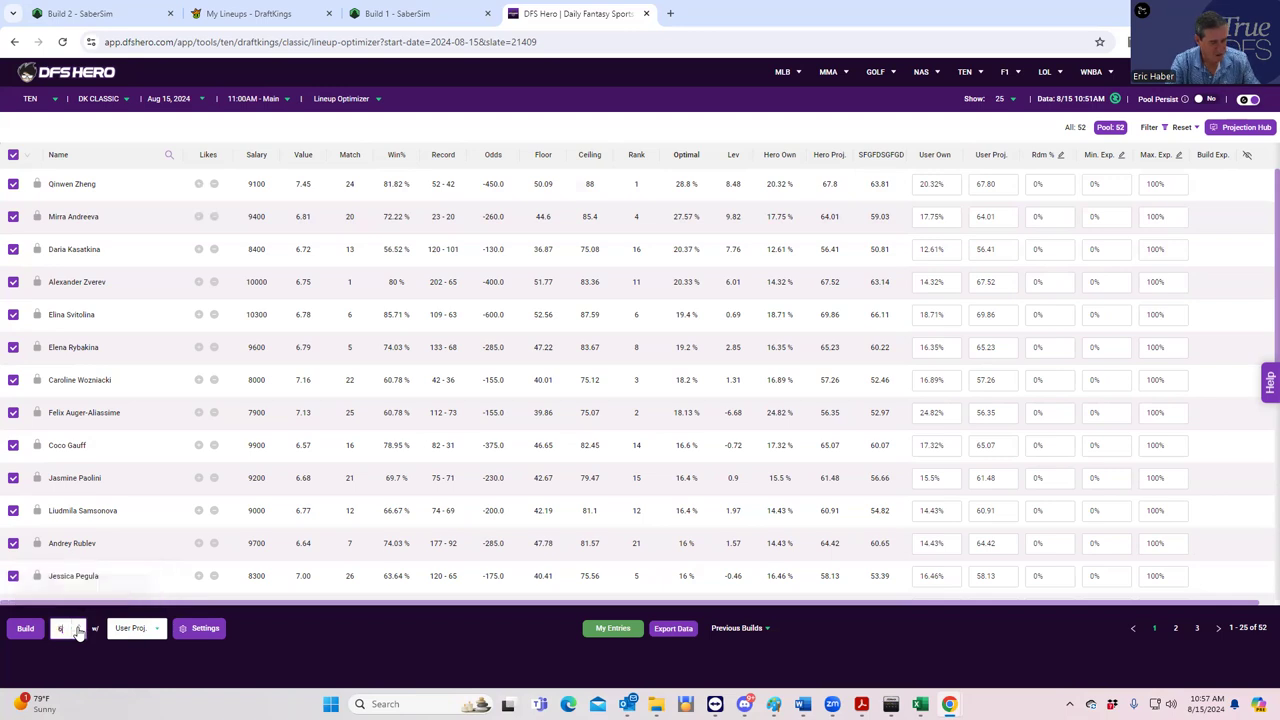
type("0")
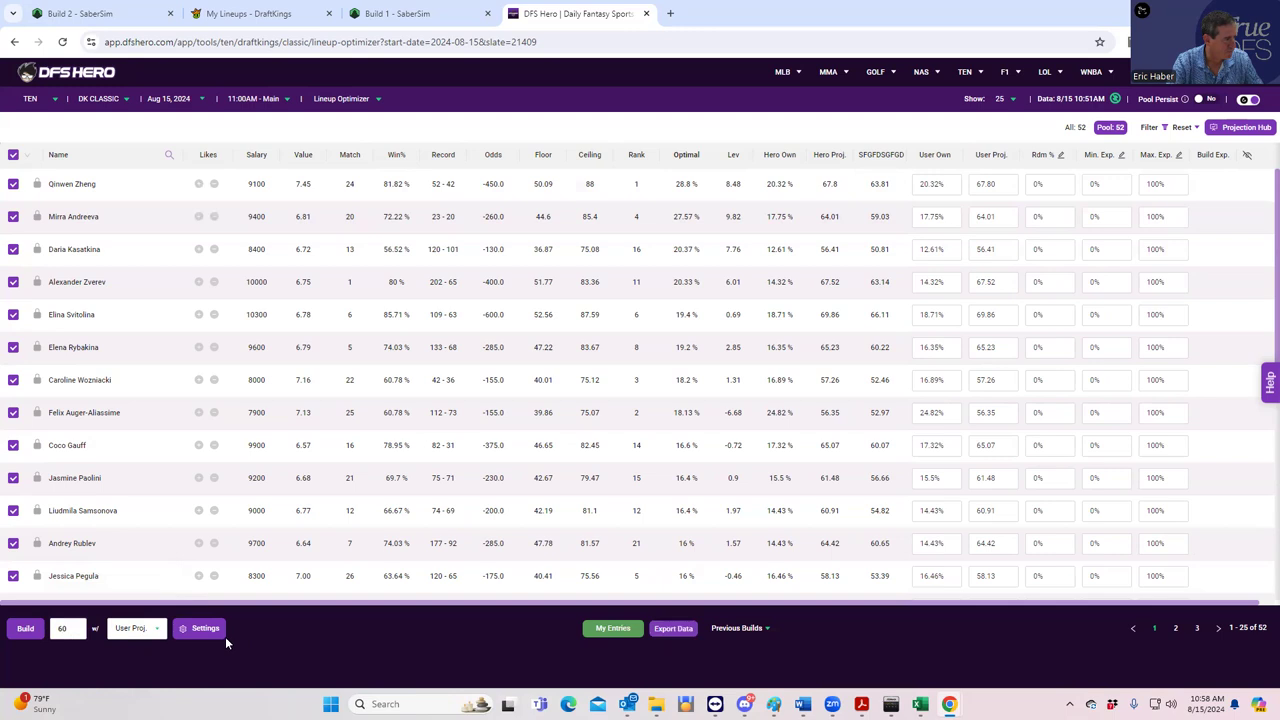
left_click(22, 630)
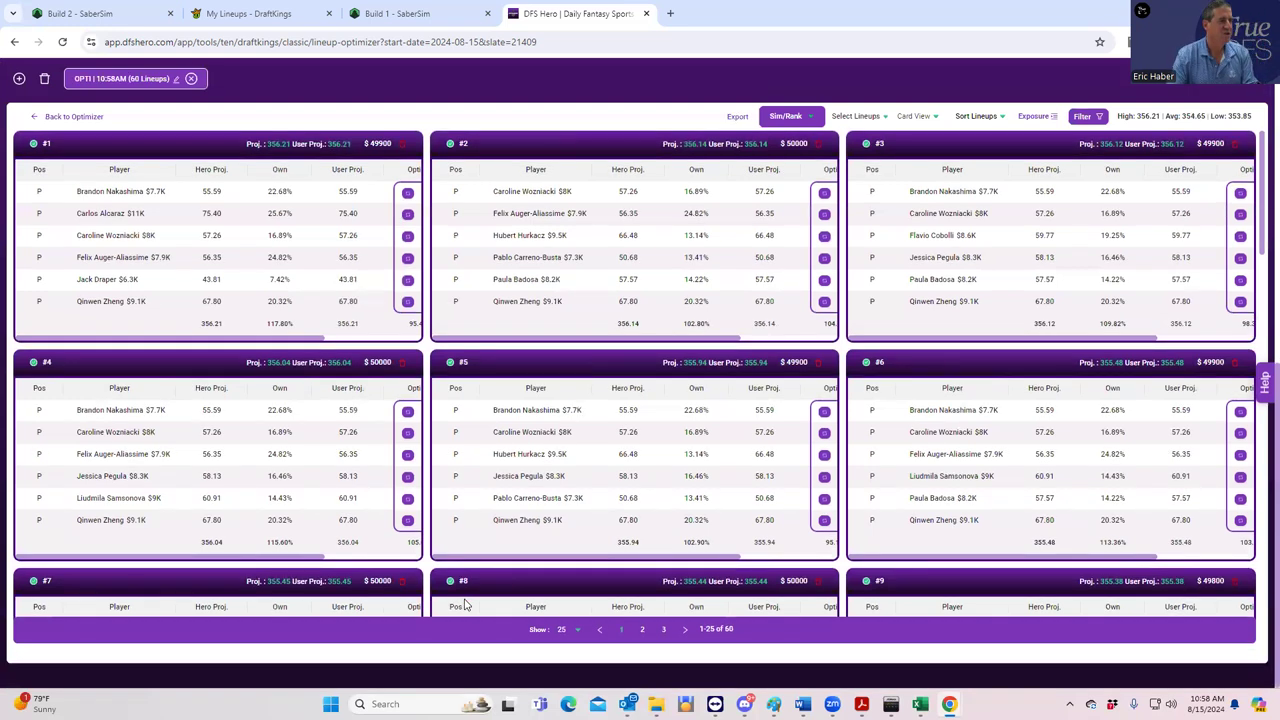
Step: Turn off Hero Mode, use custom settings with entry limit 83, and rank all 60 lineups
left_click(802, 120)
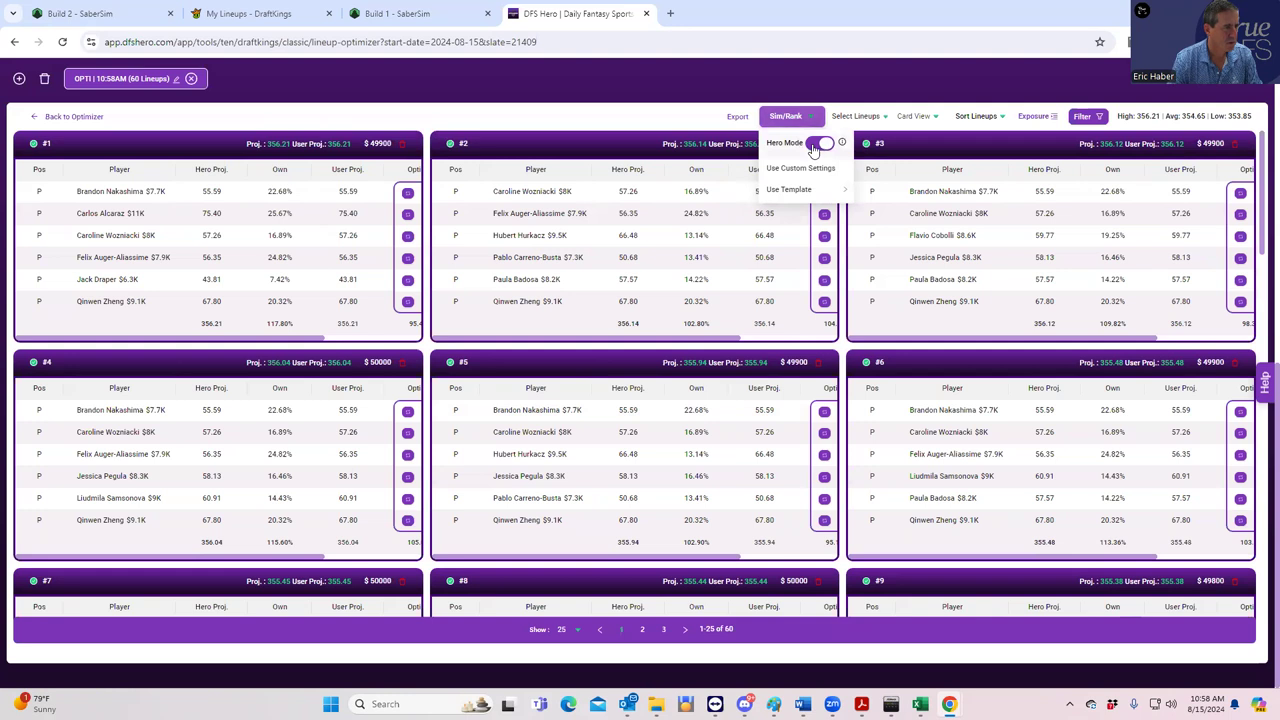
left_click(815, 146)
left_click(810, 169)
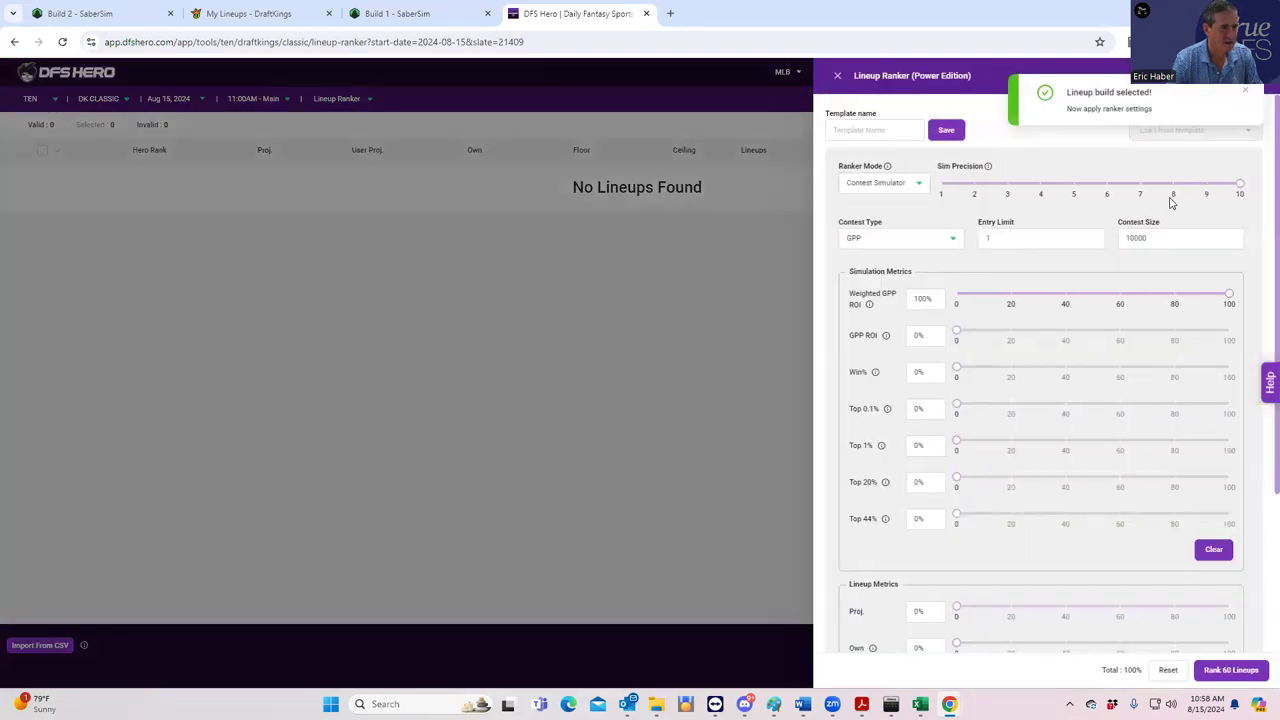
double_click(1020, 244)
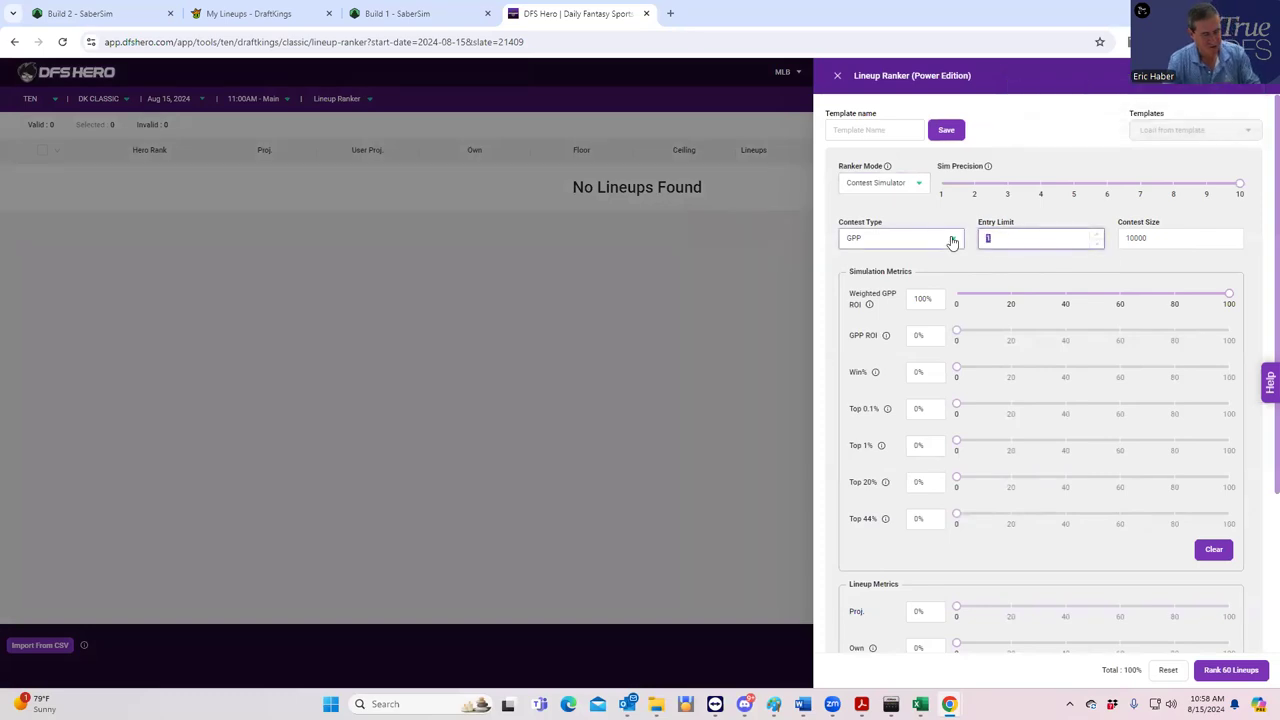
type("8")
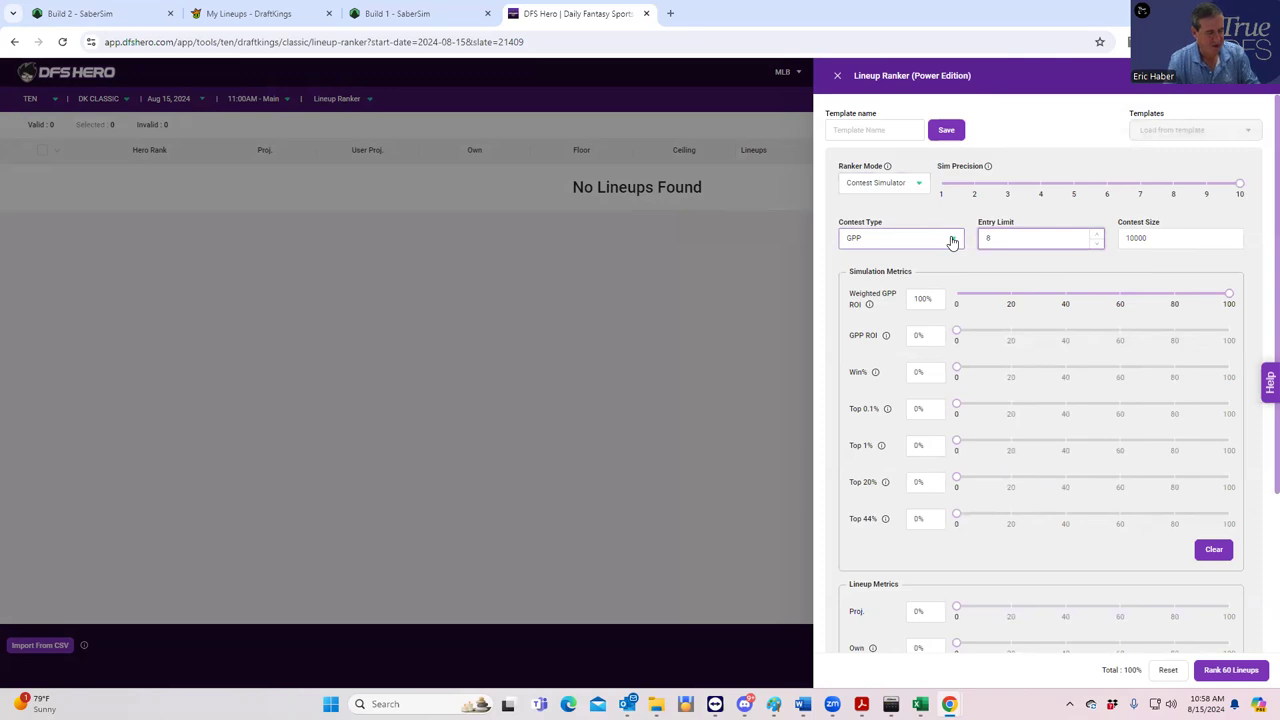
type("3")
left_click(1028, 266)
left_click(1132, 246)
scroll(1000, 391, "down", 3)
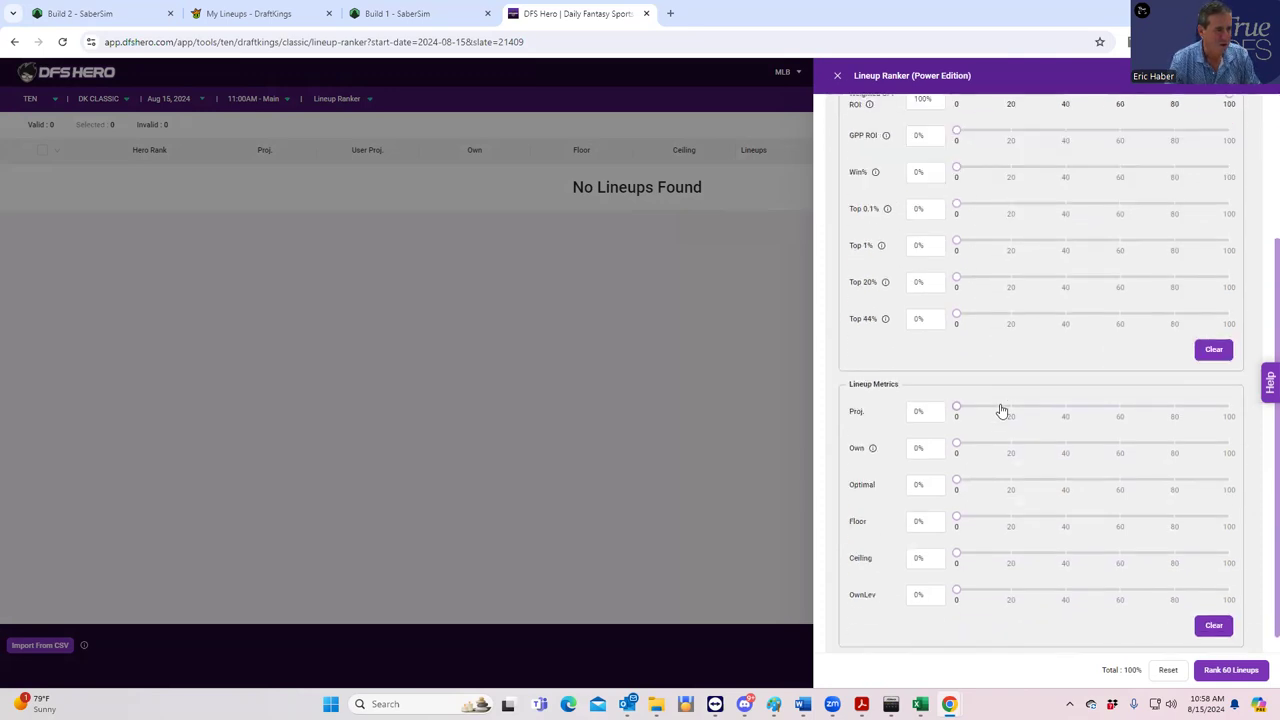
left_click(1231, 671)
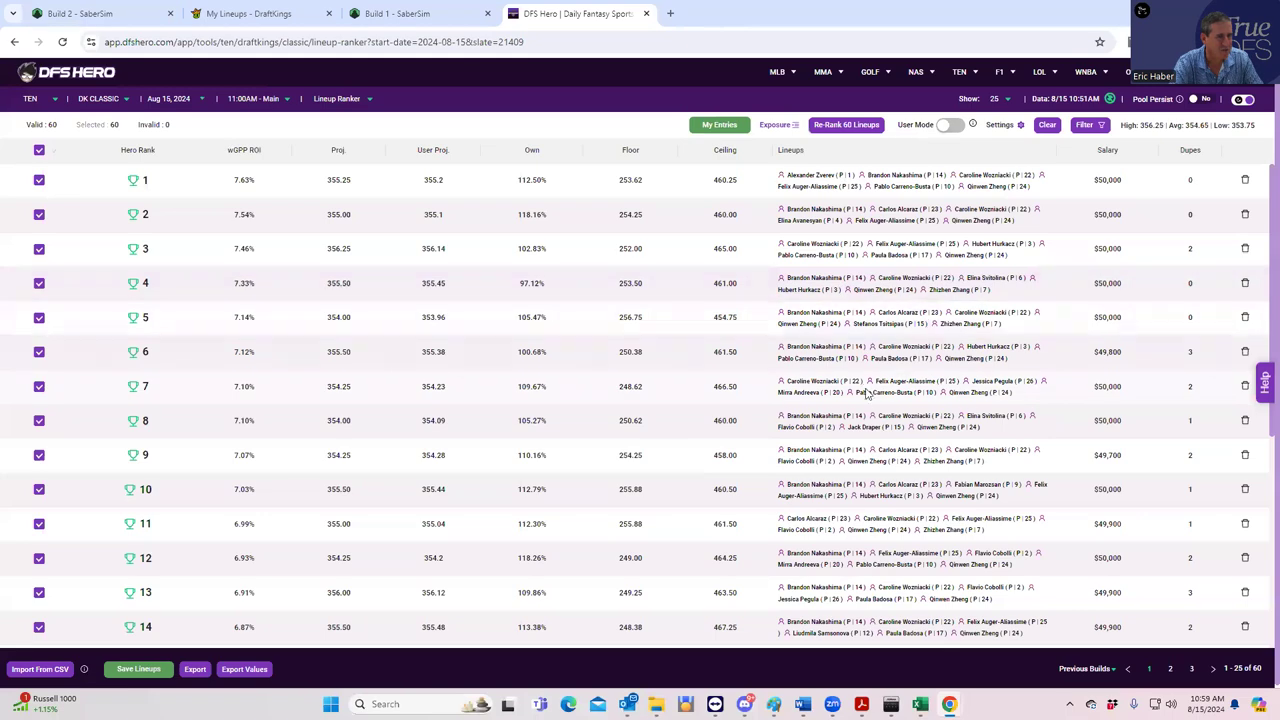
Step: Export the Lineup Ranker values for all 60 lineups to a ranker_values_ten file
scroll(1089, 505, "down", 2)
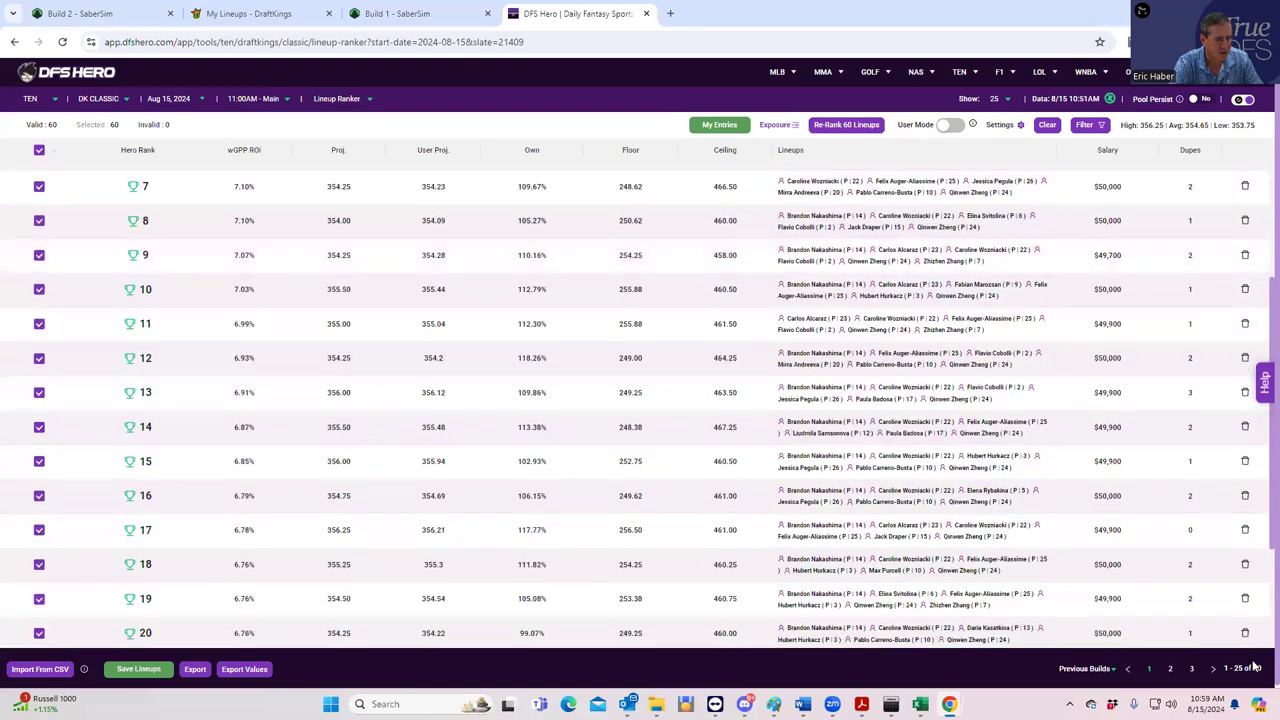
scroll(471, 434, "up", 2)
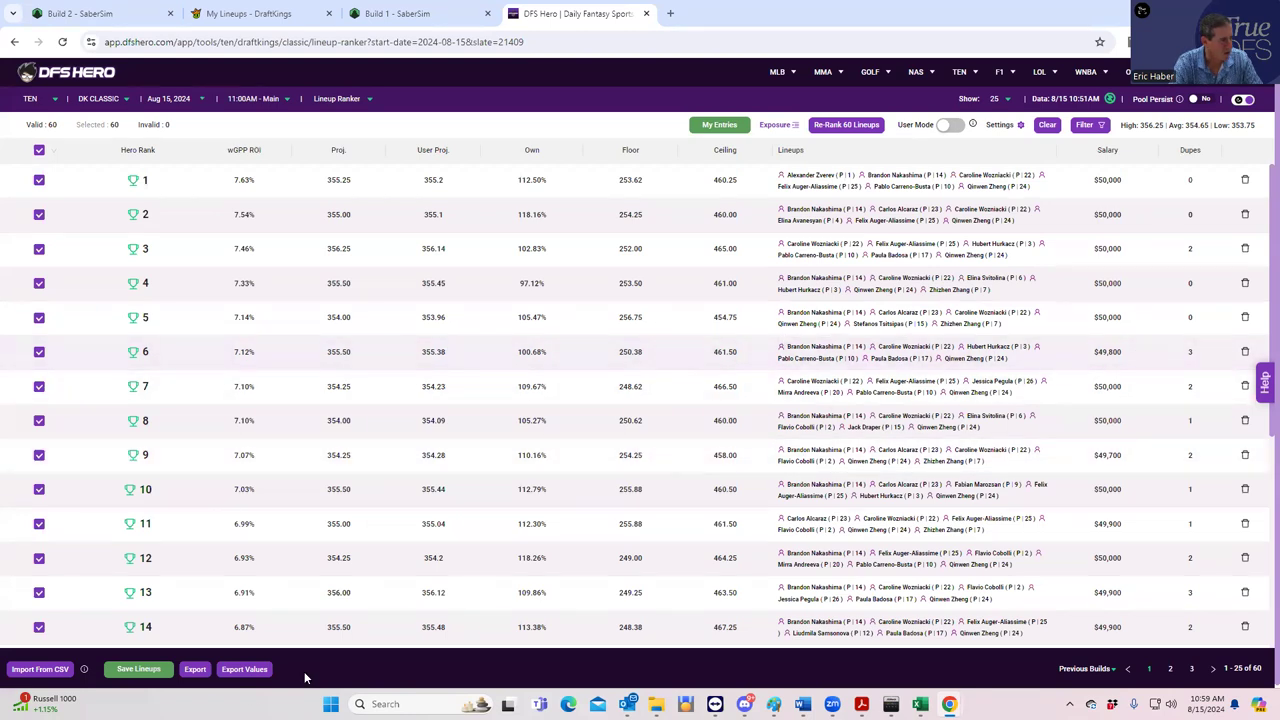
left_click(250, 670)
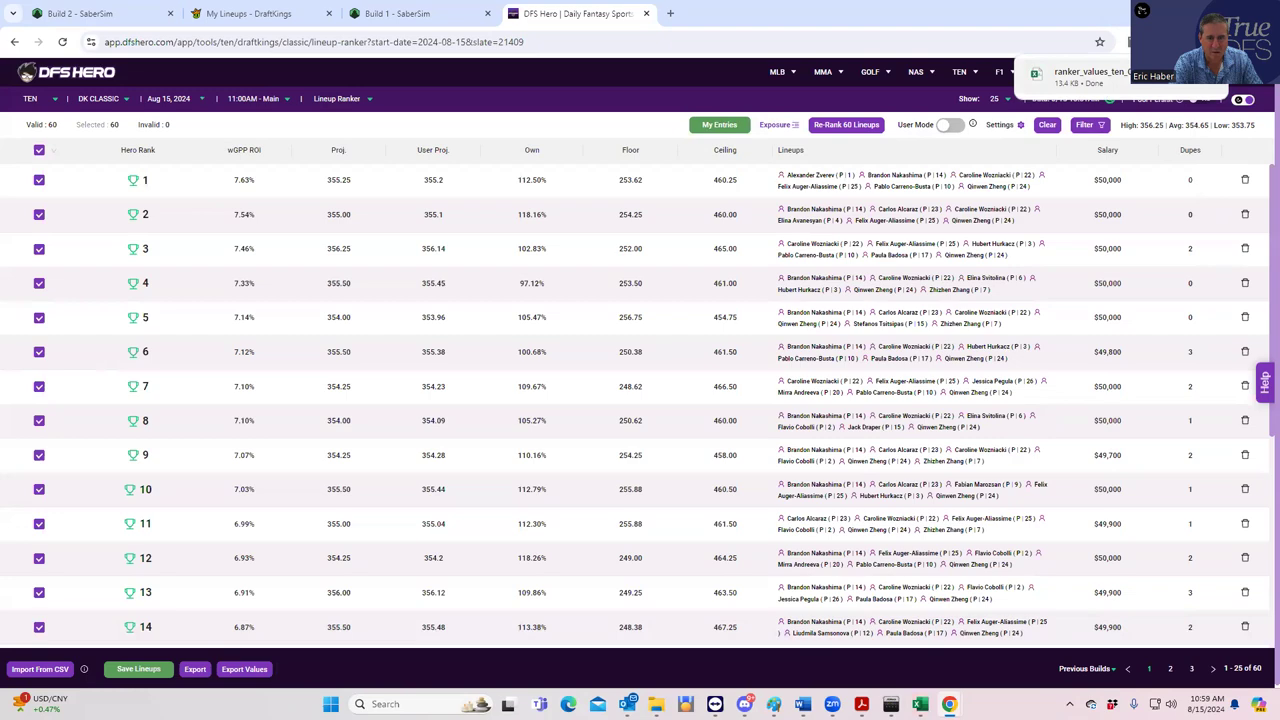
Step: Review the exported ranker_values_ten sheet in Excel from the header row, then clear the desktop
left_click(920, 704)
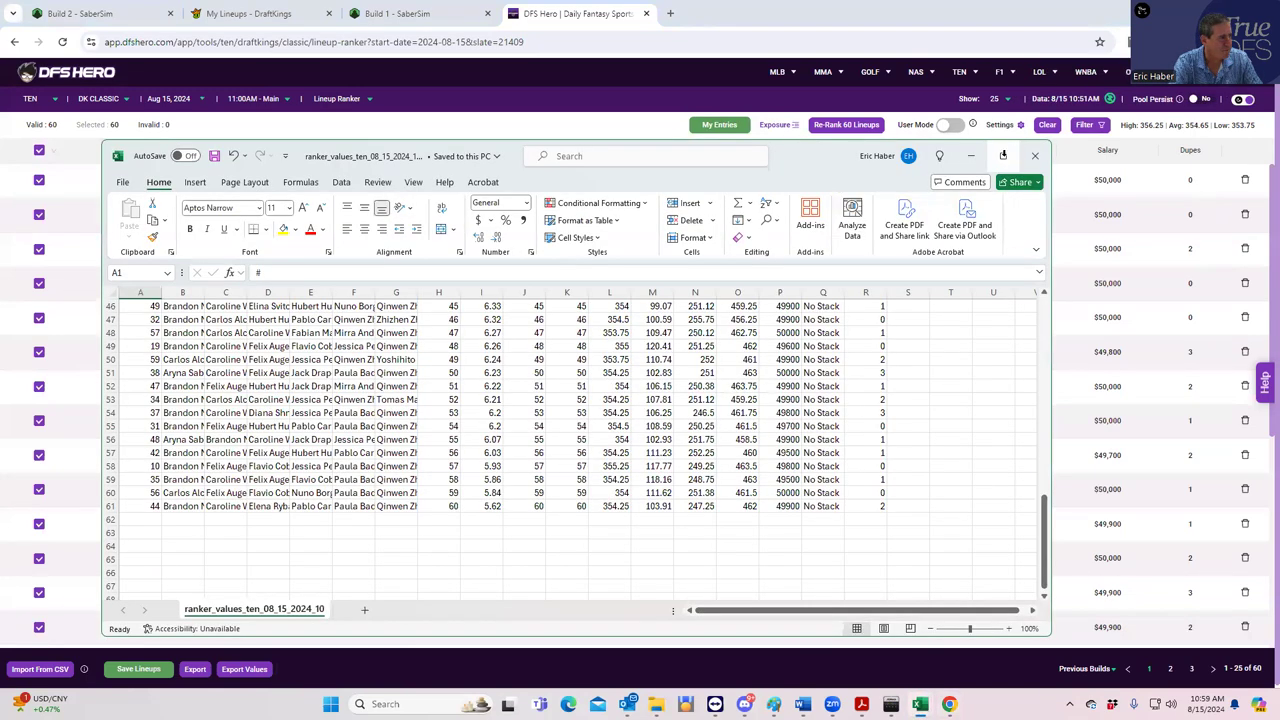
left_click(1004, 156)
scroll(451, 369, "up", 10)
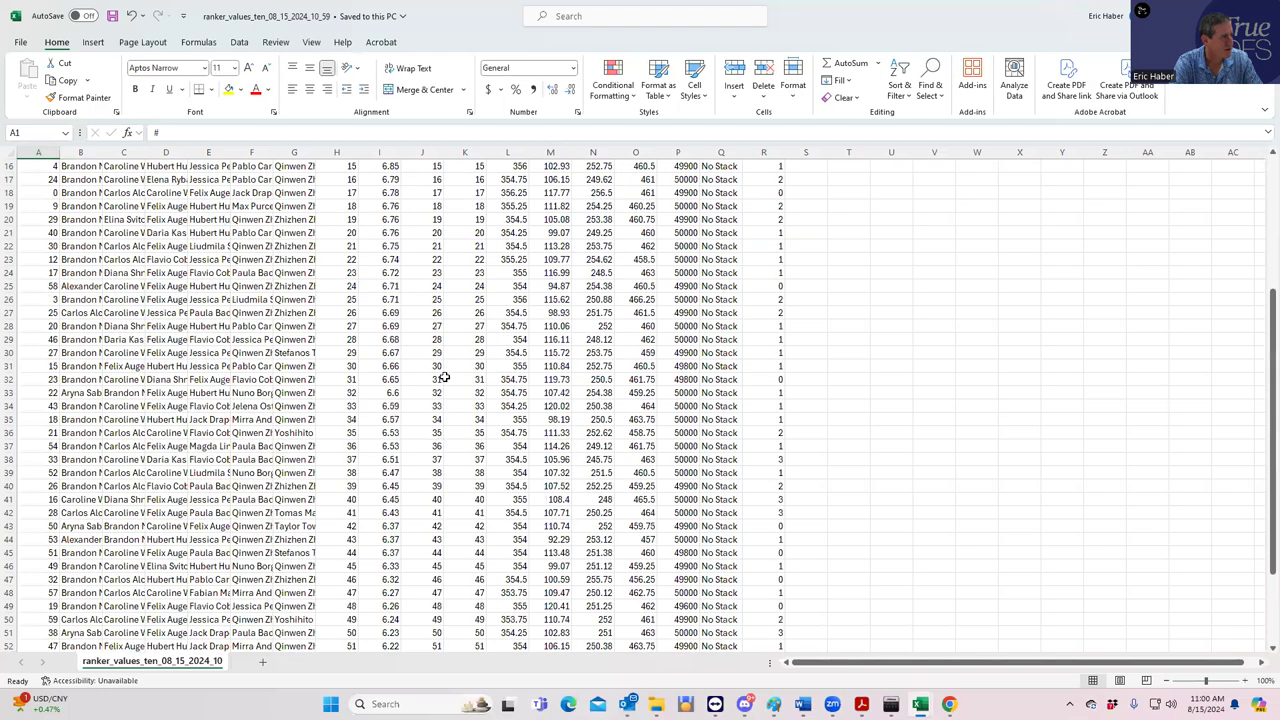
scroll(443, 377, "up", 5)
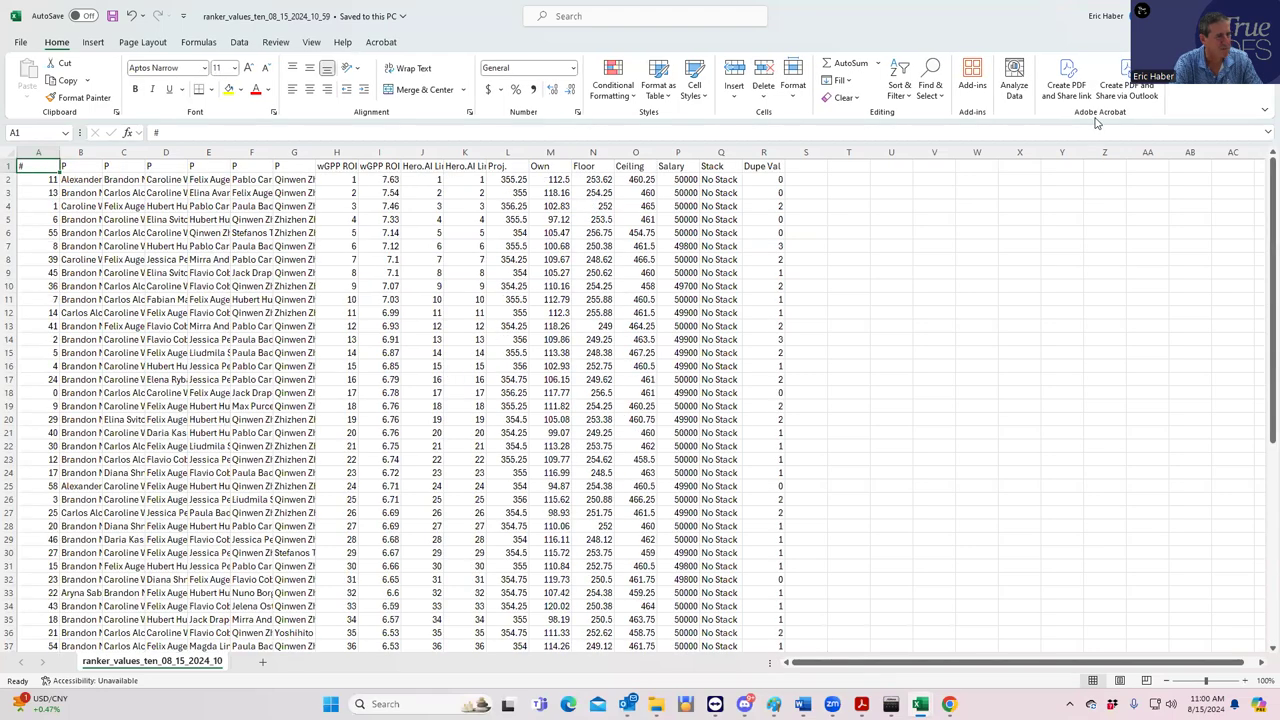
left_click(1236, 16)
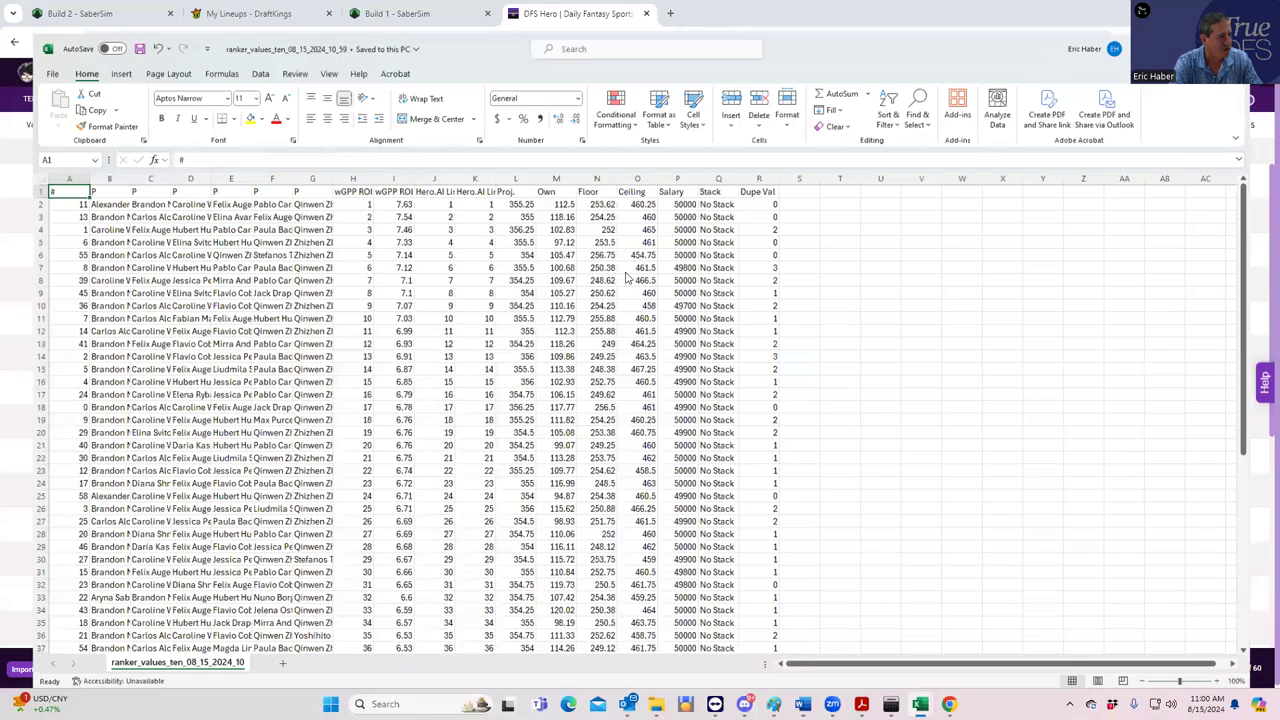
key("super+d")
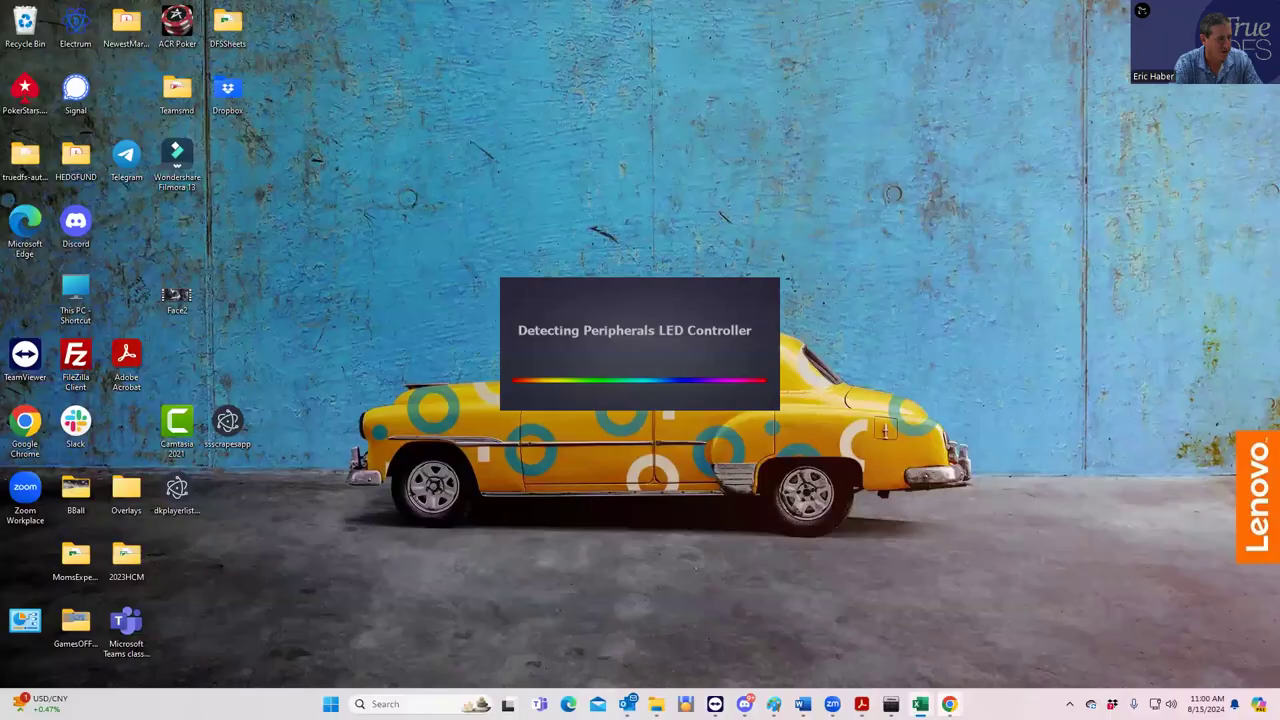
Step: Return to the browser's DraftKings My Lineups page and load the first lineup's contests
mouse_move(949, 704)
left_click(885, 660)
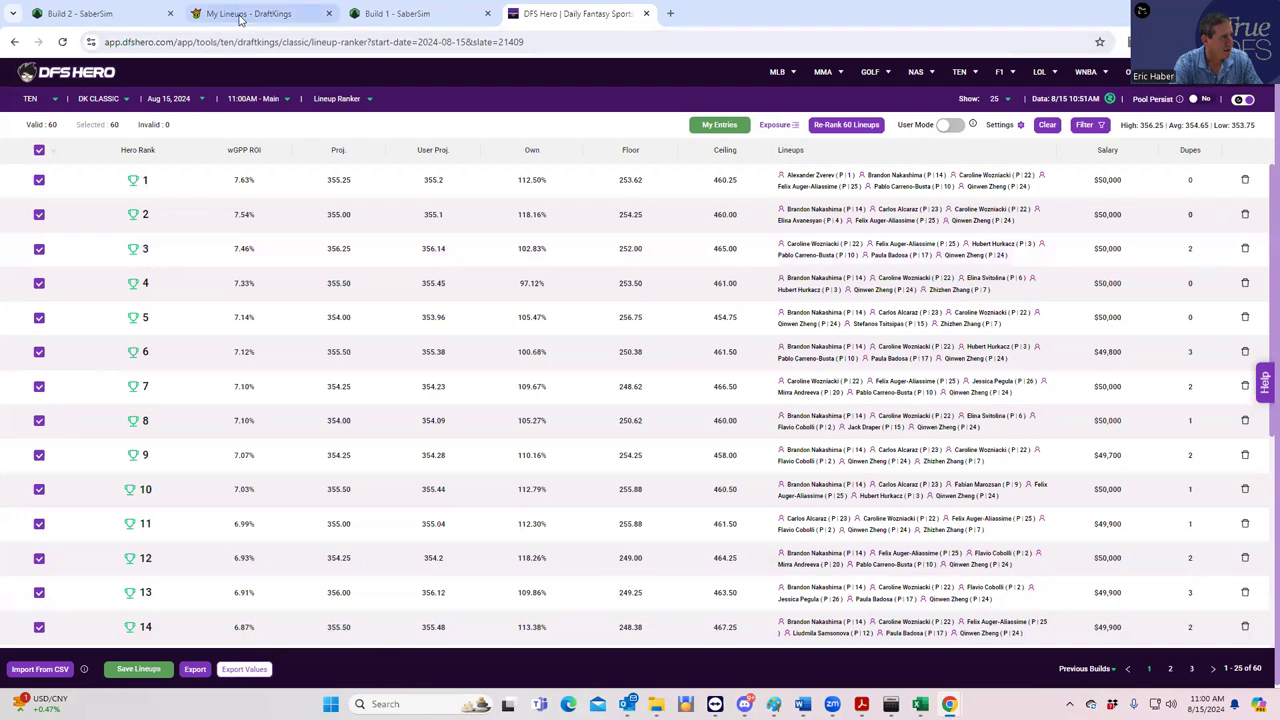
mouse_move(240, 19)
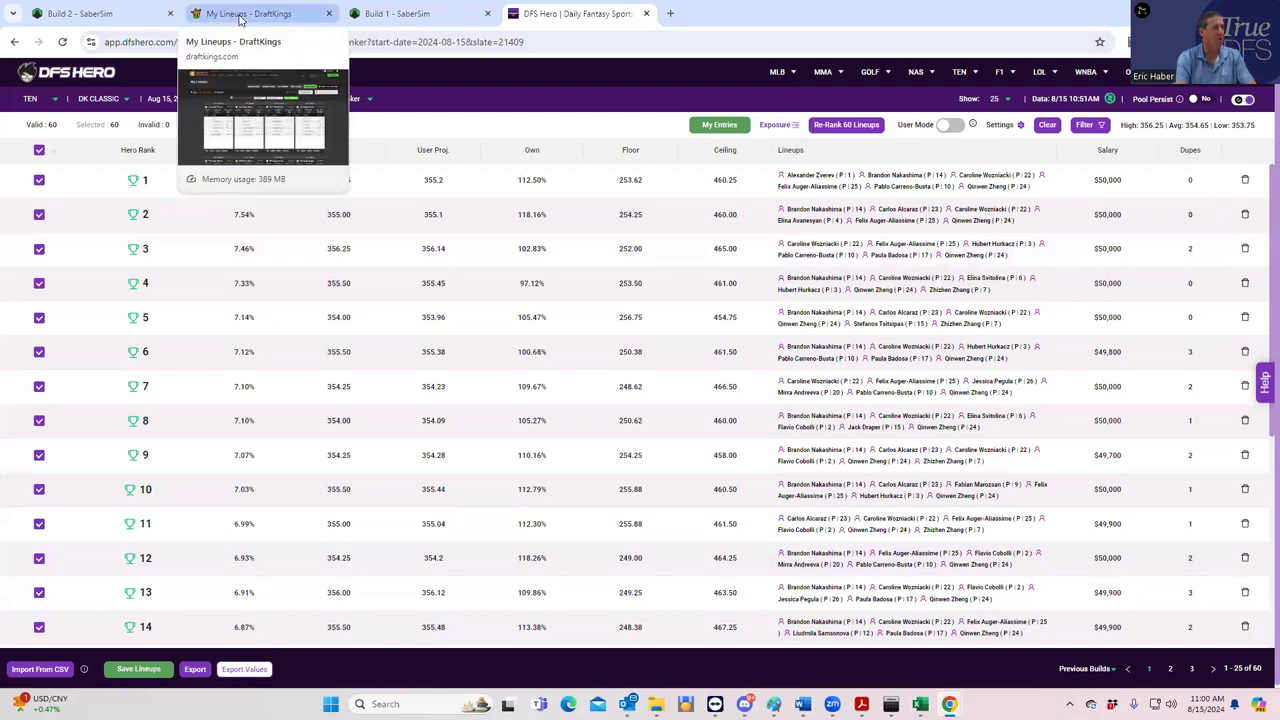
left_click(240, 19)
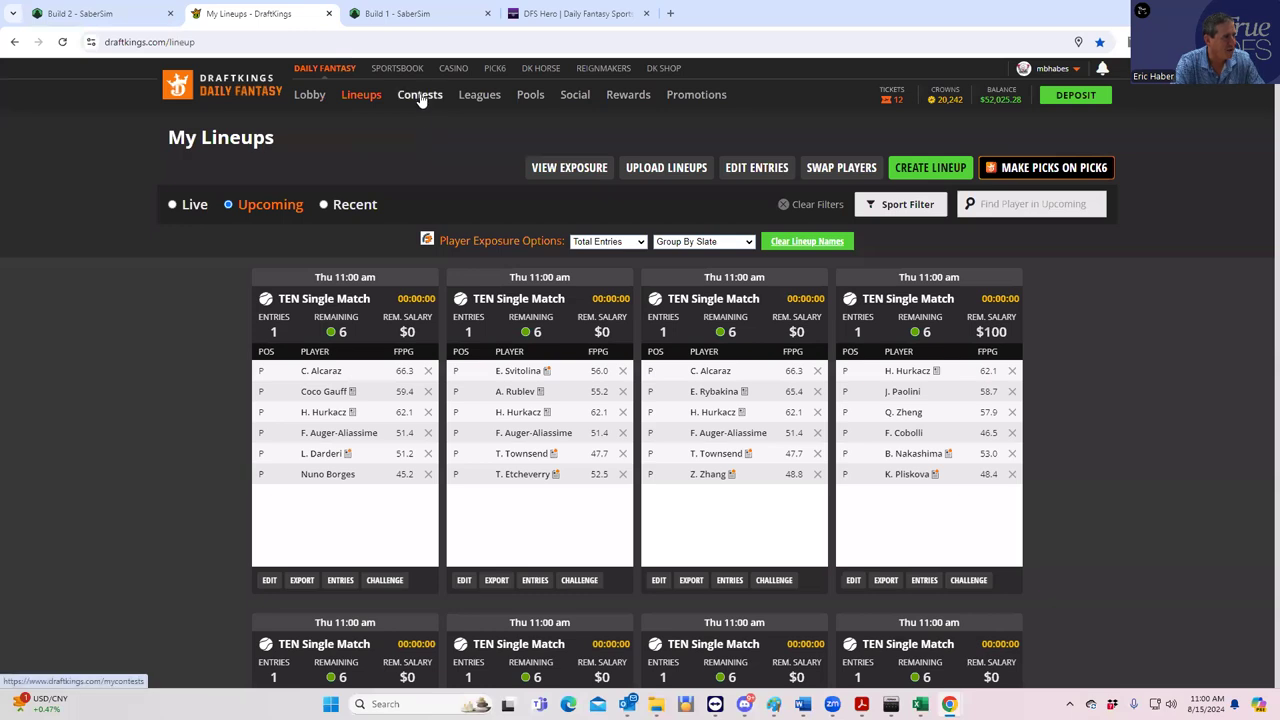
left_click(340, 580)
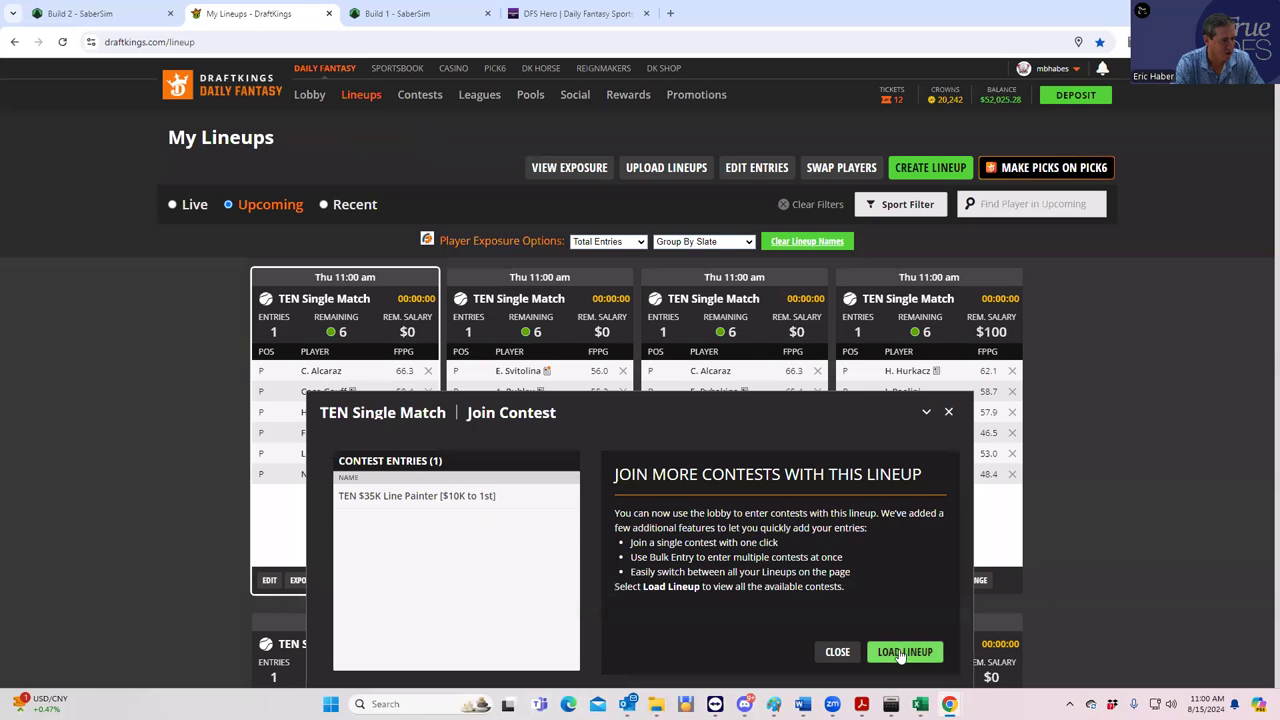
left_click(903, 652)
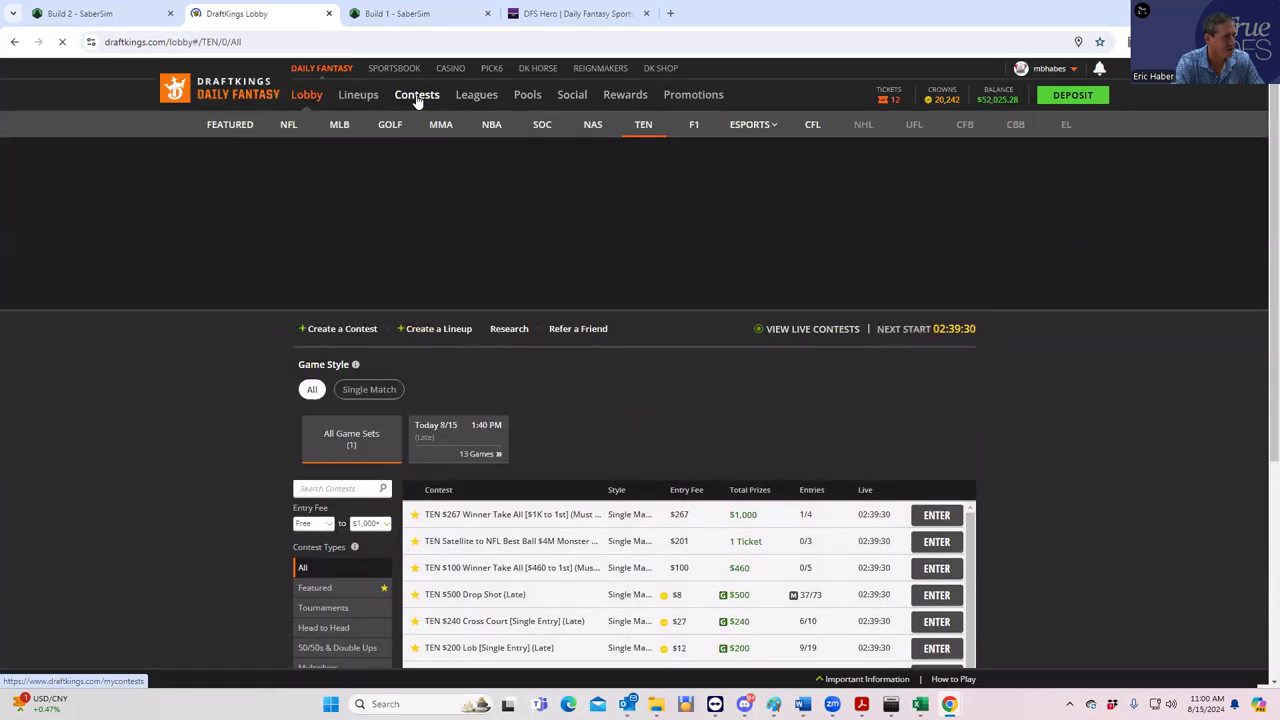
Step: Group entered contests by sport, collapse LOL and GOLF, and open the live TEN $35K Line Painter
left_click(417, 96)
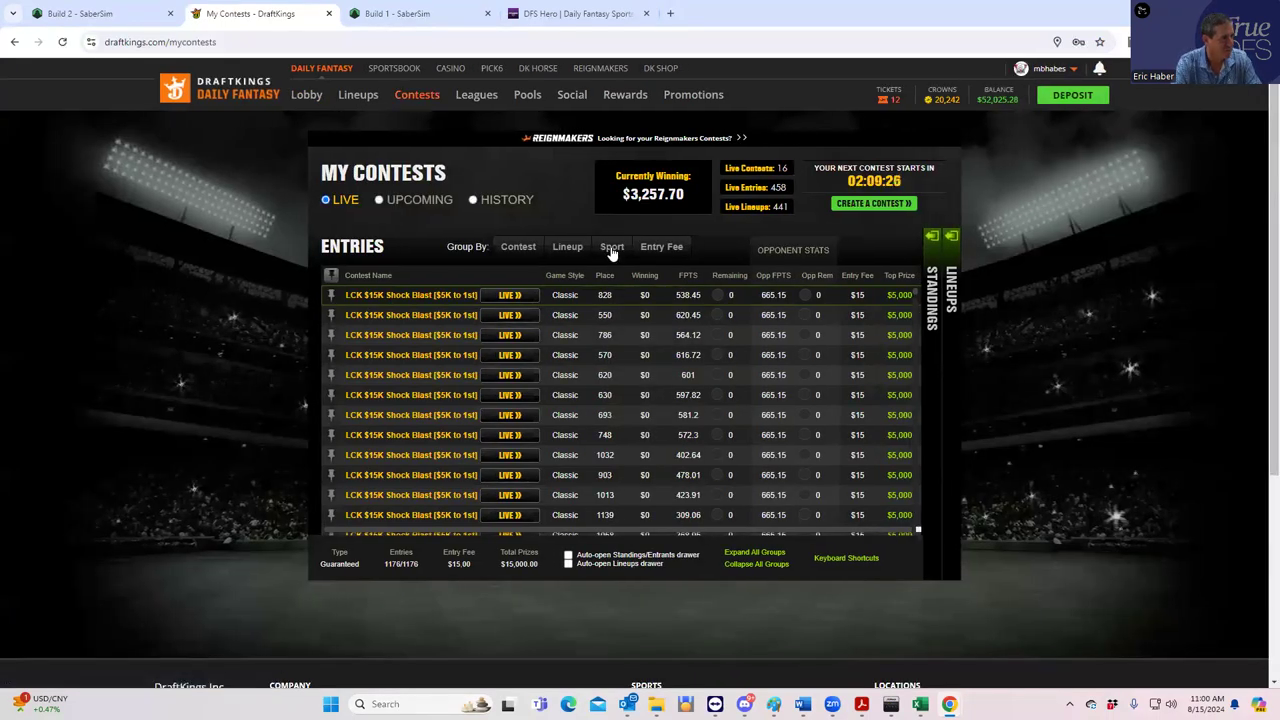
left_click(611, 246)
left_click(330, 296)
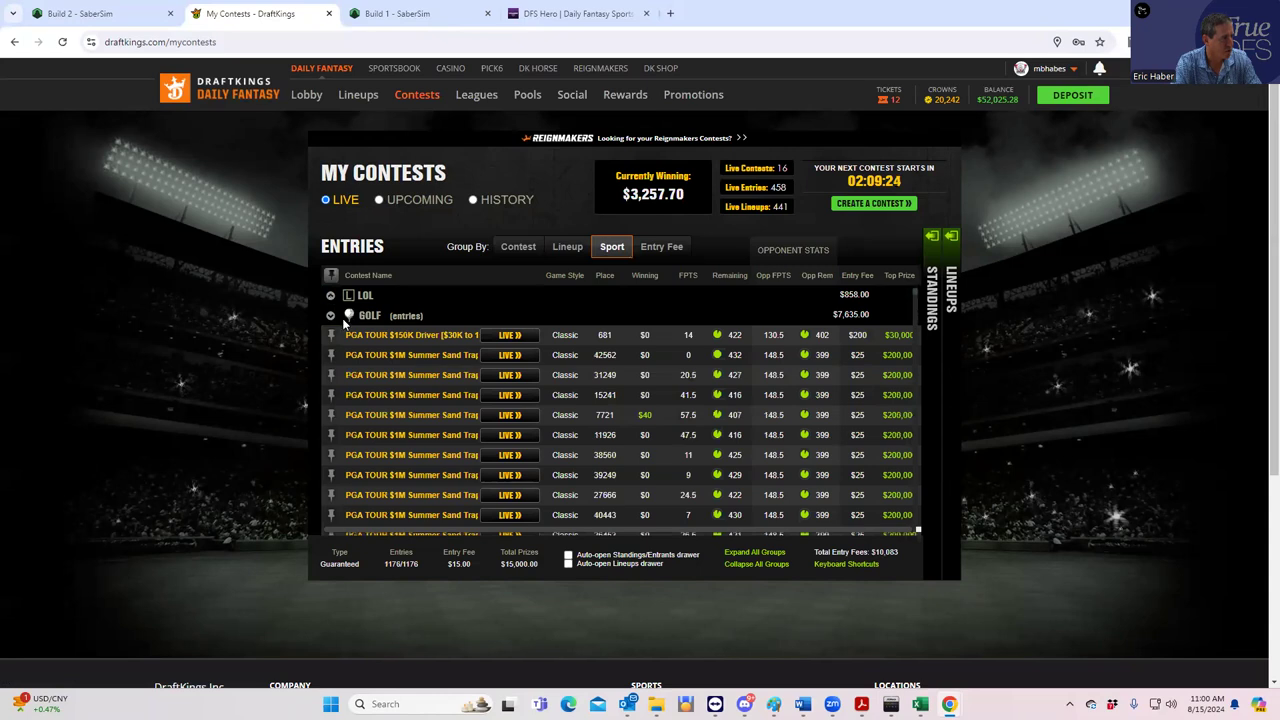
left_click(330, 316)
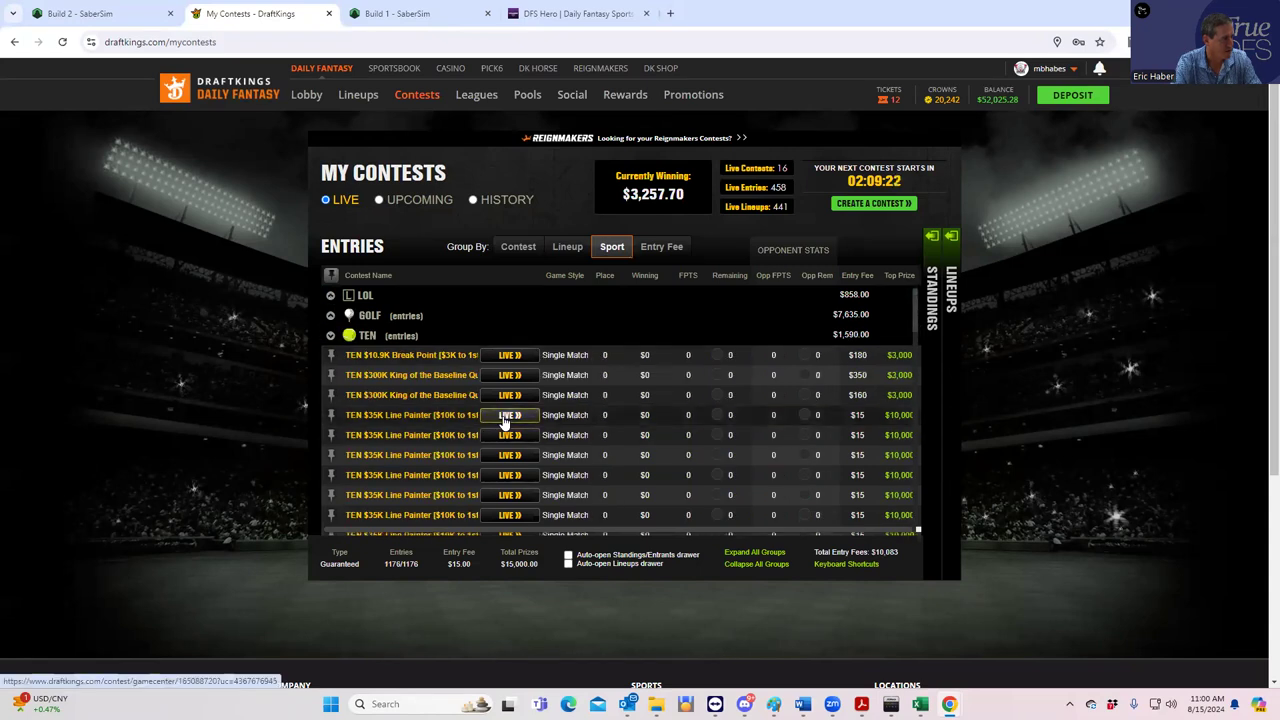
left_click(503, 418)
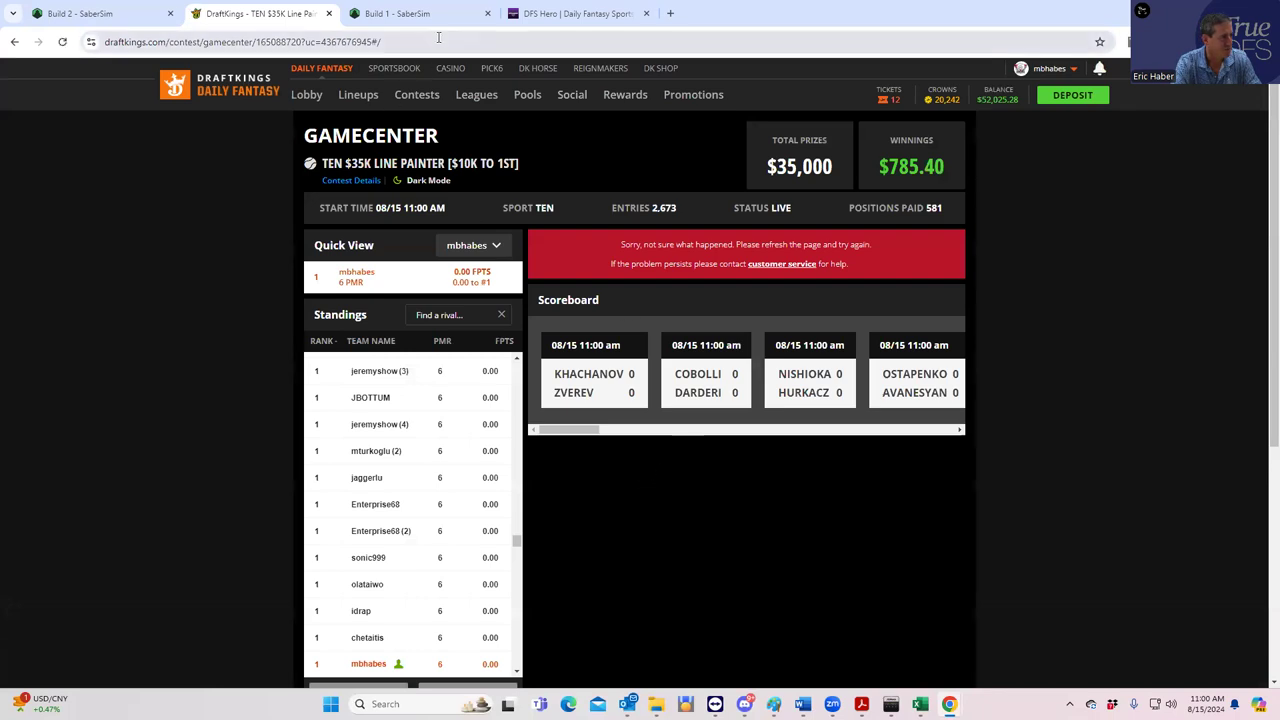
Step: Reload the Line Painter gamecenter page twice to clear its error
left_click(438, 41)
key("Return")
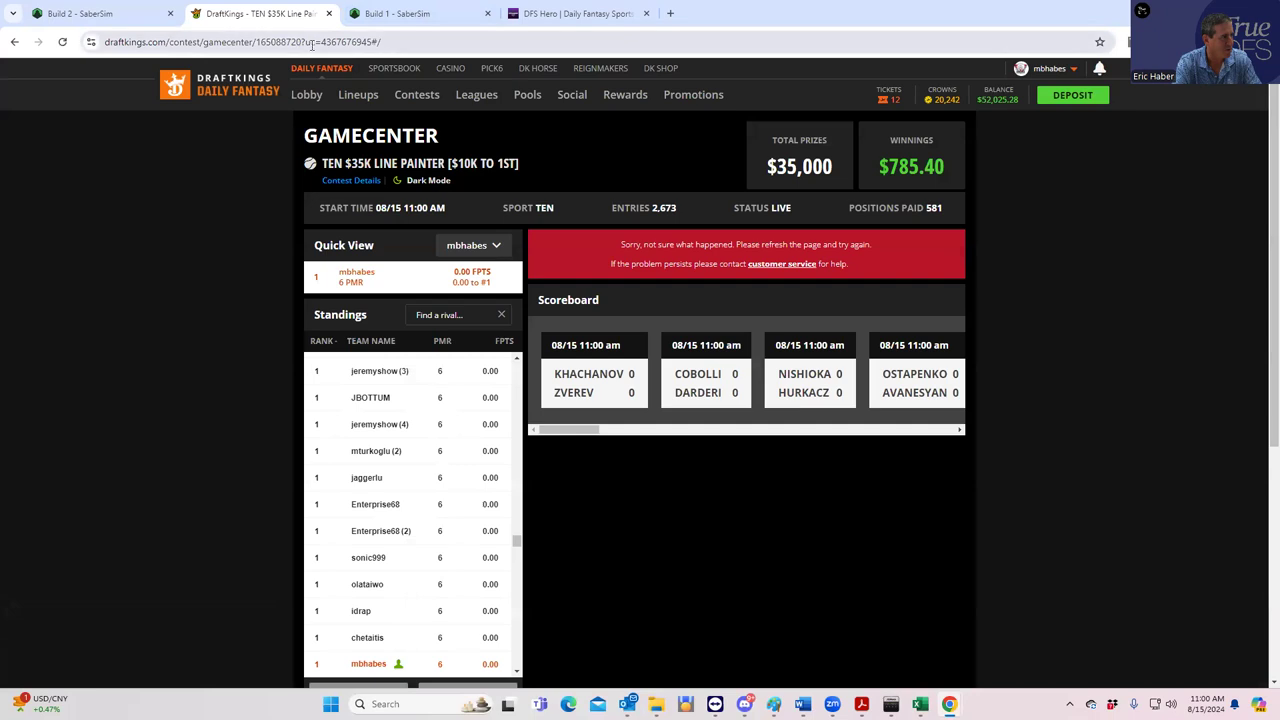
left_click(393, 52)
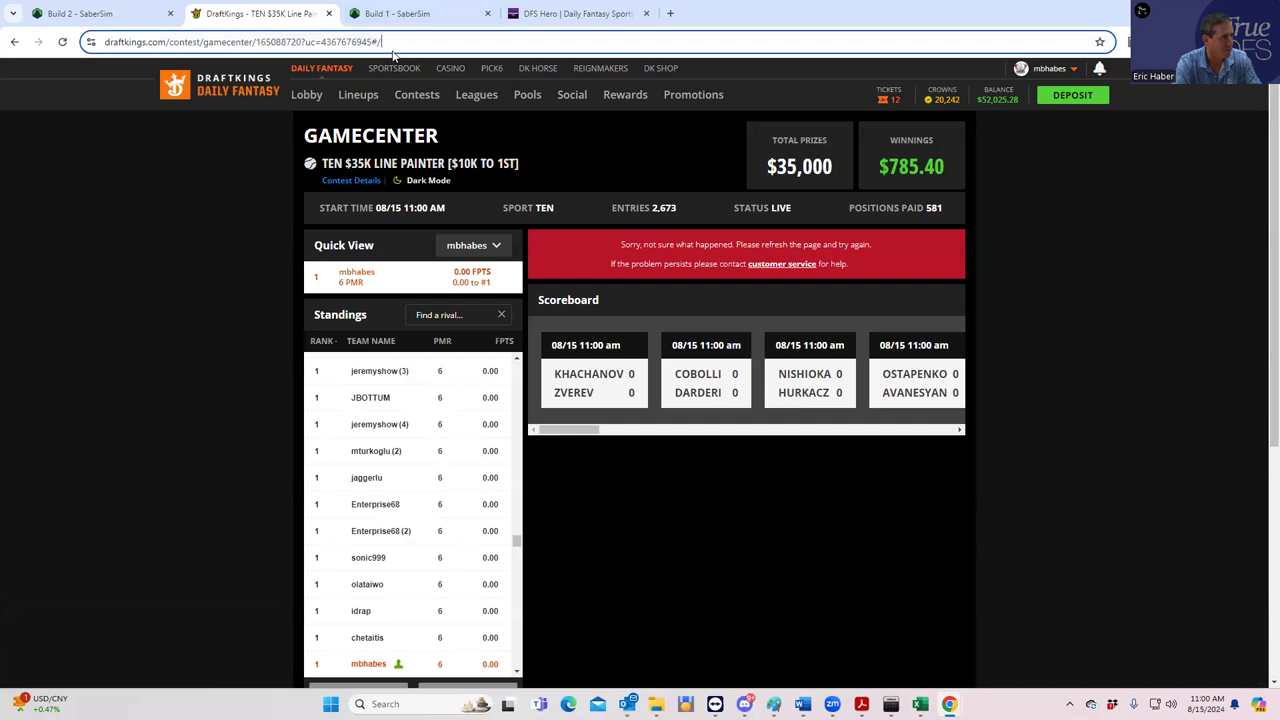
key("Return")
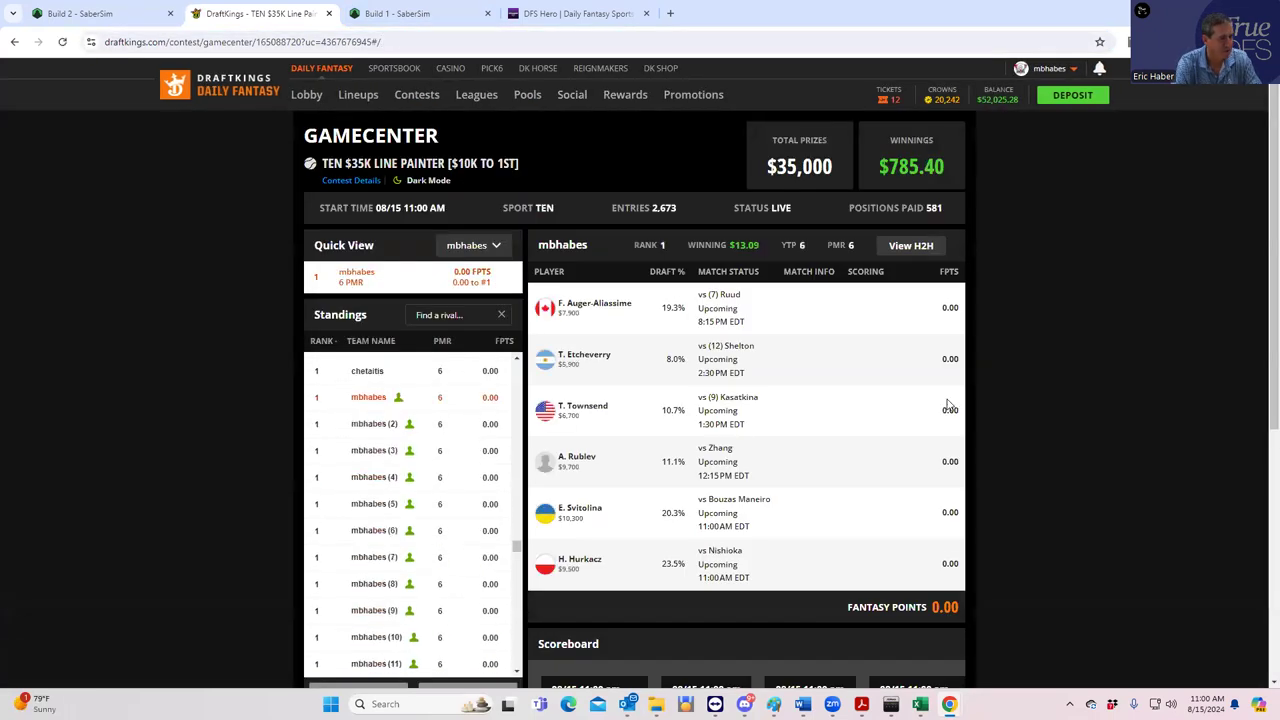
Step: Open the standings CSV from the zip and save it over OwnershipTracking.csv in TrueDFS\TEN
scroll(730, 666, "down", 3)
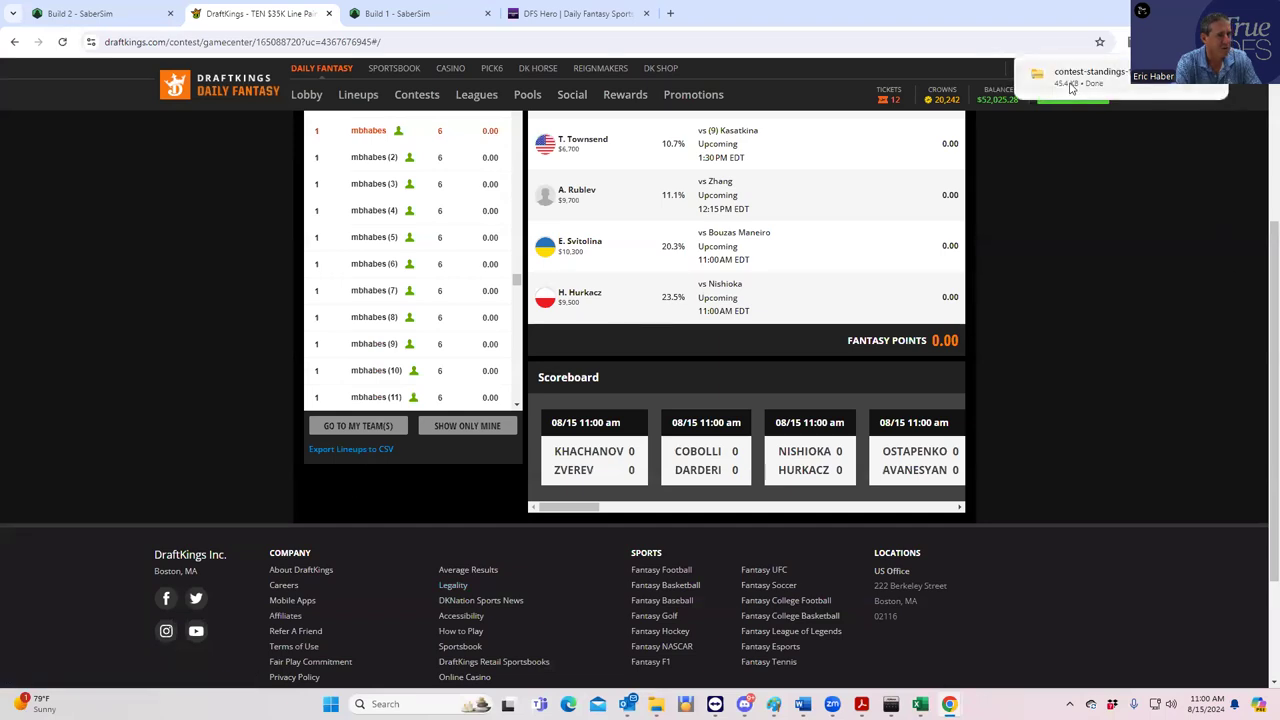
mouse_move(1050, 70)
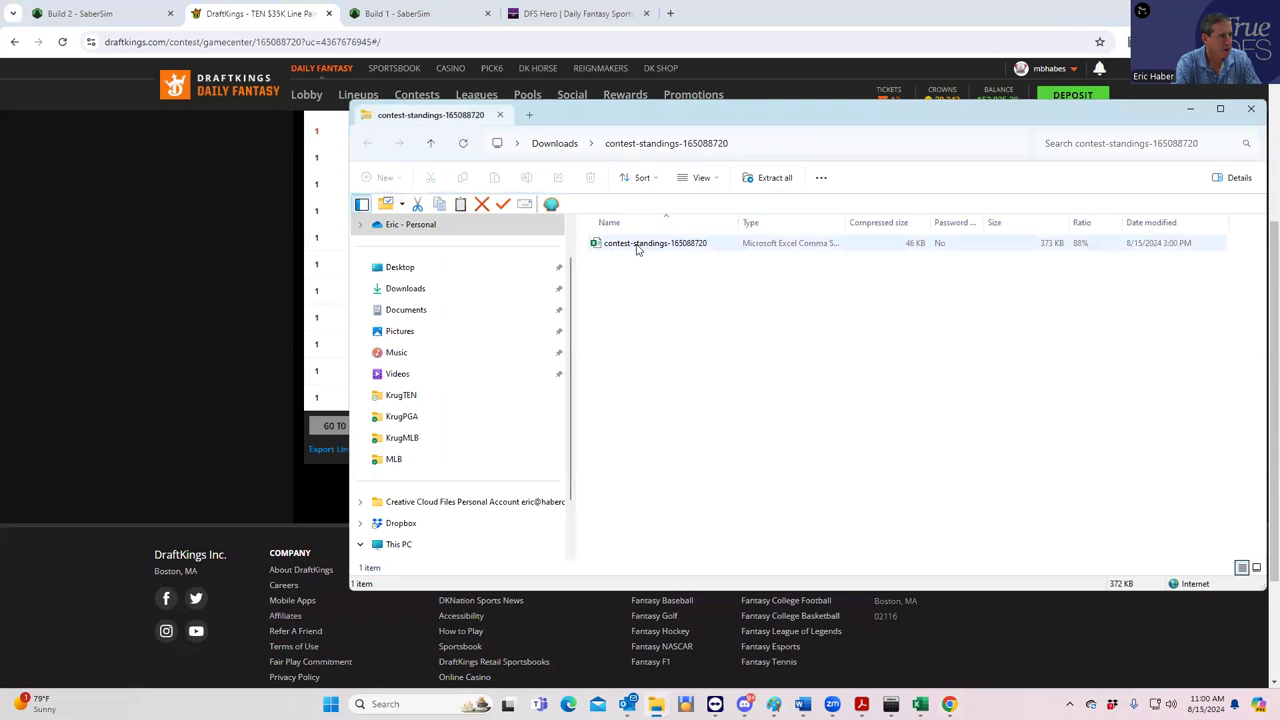
double_click(638, 246)
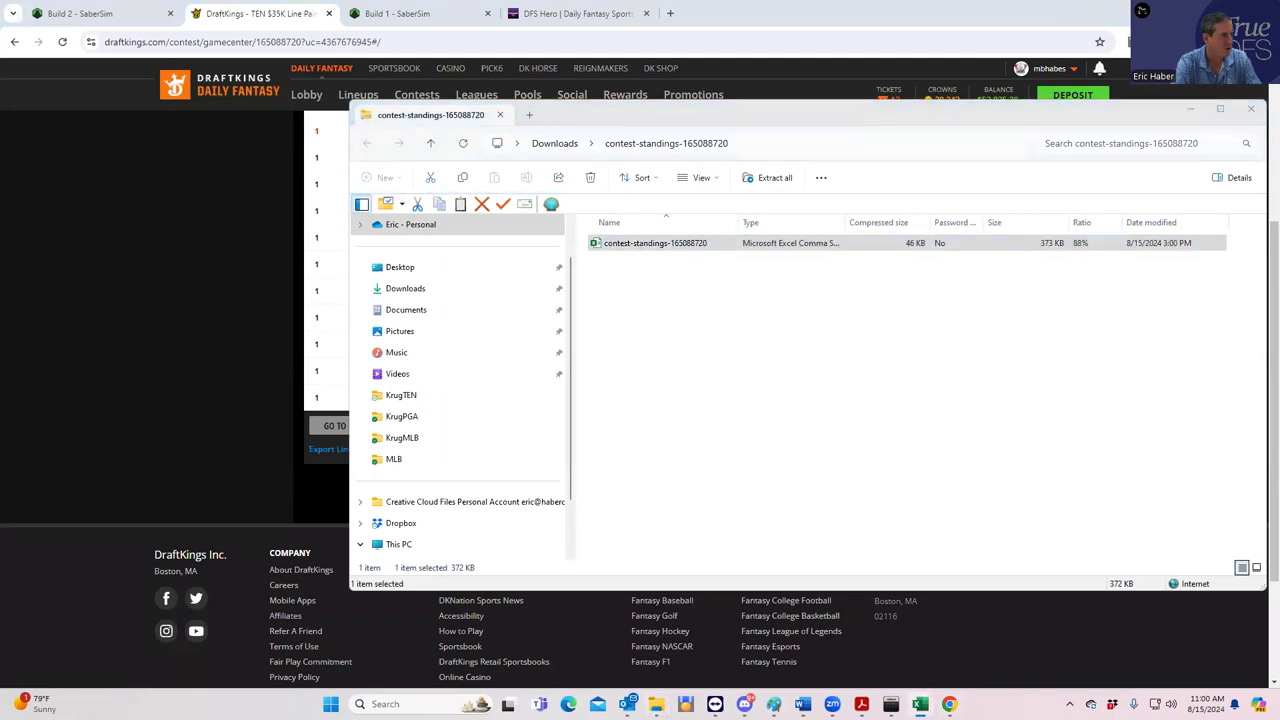
key("alt+f")
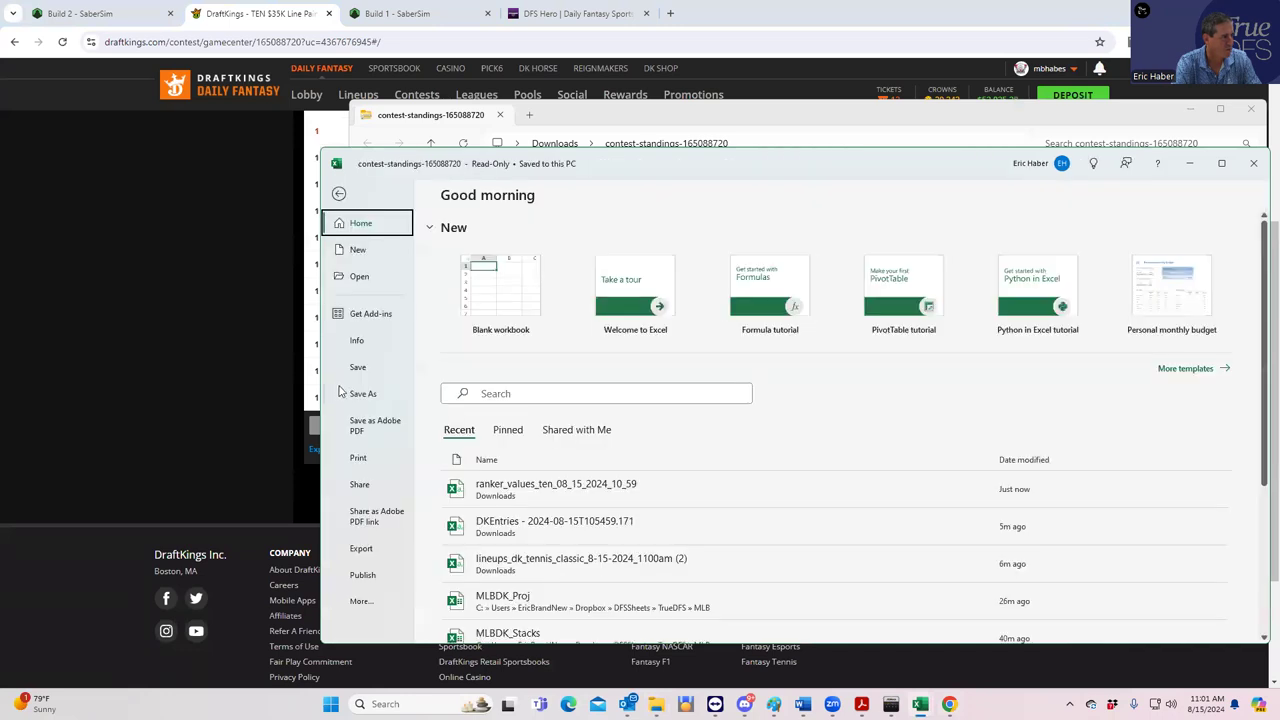
left_click(363, 393)
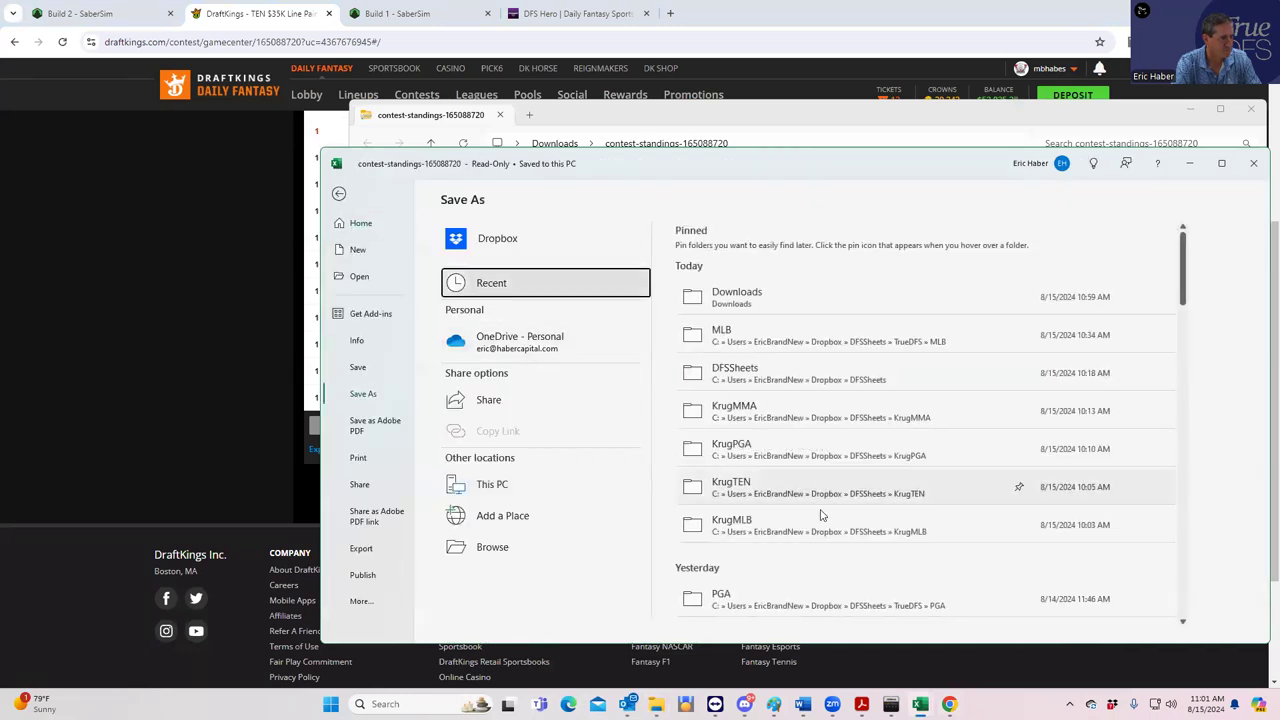
scroll(829, 514, "down", 5)
left_click(769, 458)
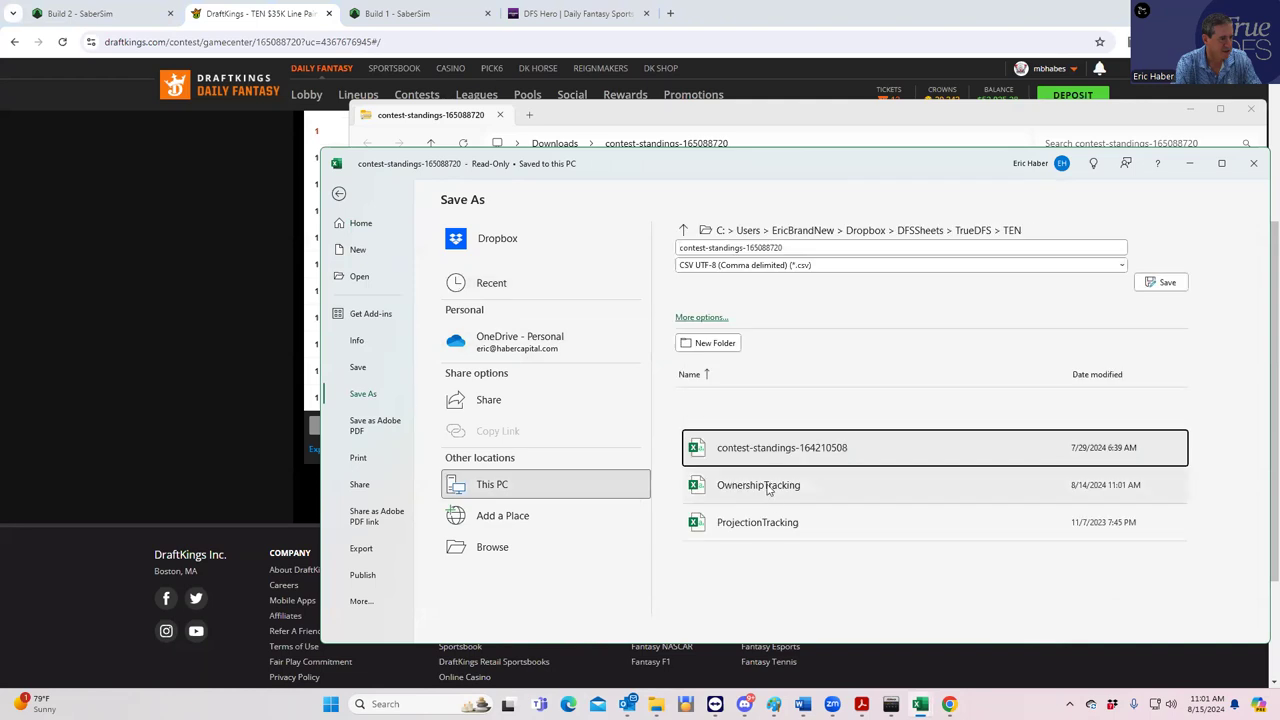
left_click(766, 487)
left_click(1160, 282)
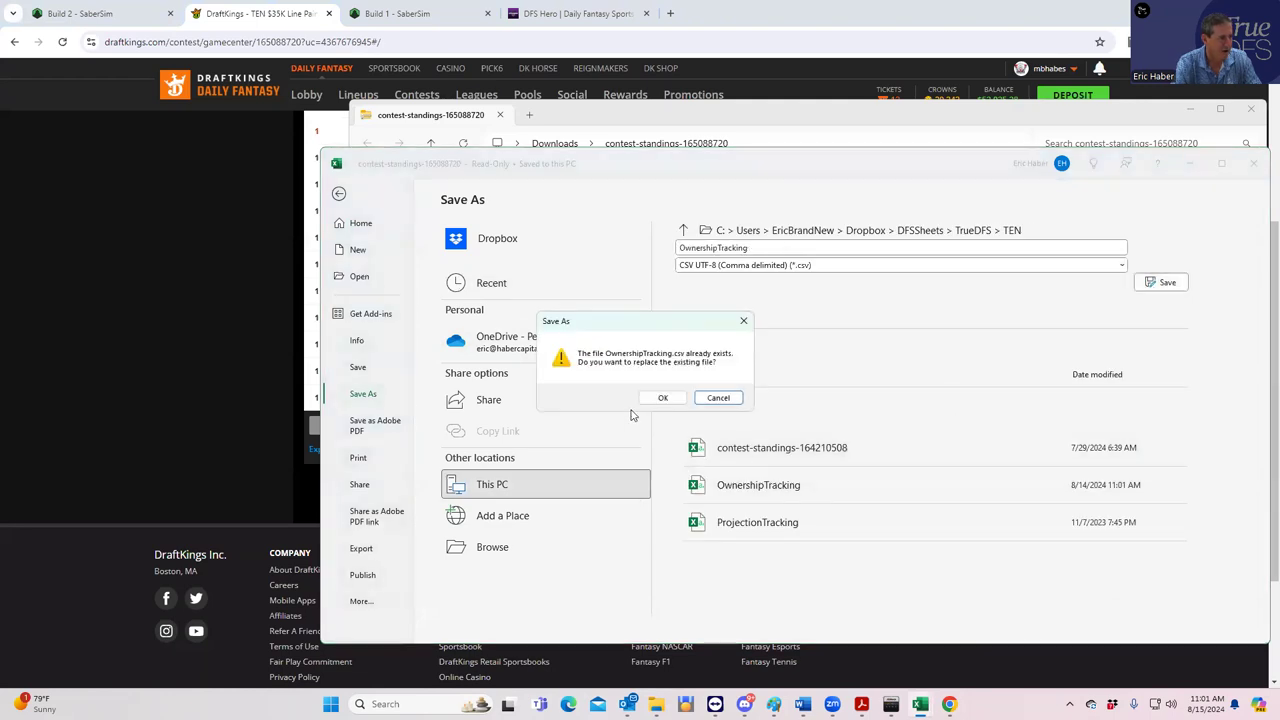
left_click(662, 397)
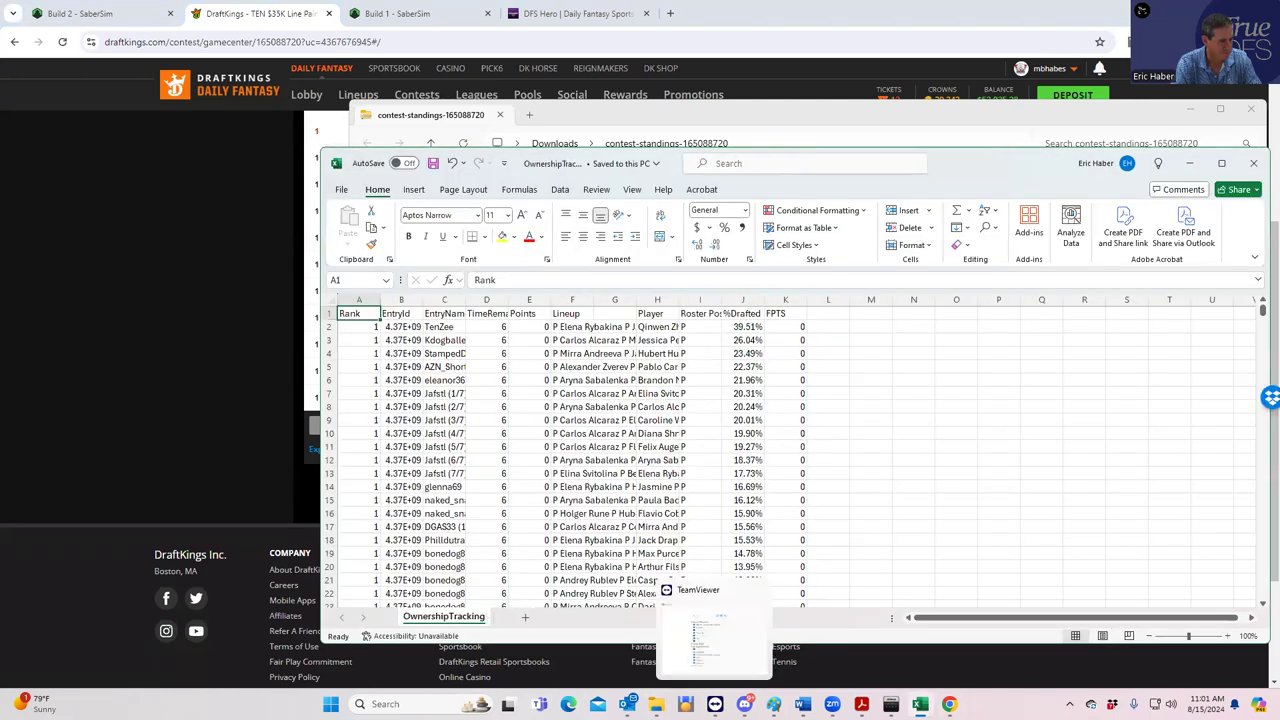
Step: Switch to the File Explorer window showing the MLB folder
mouse_move(920, 704)
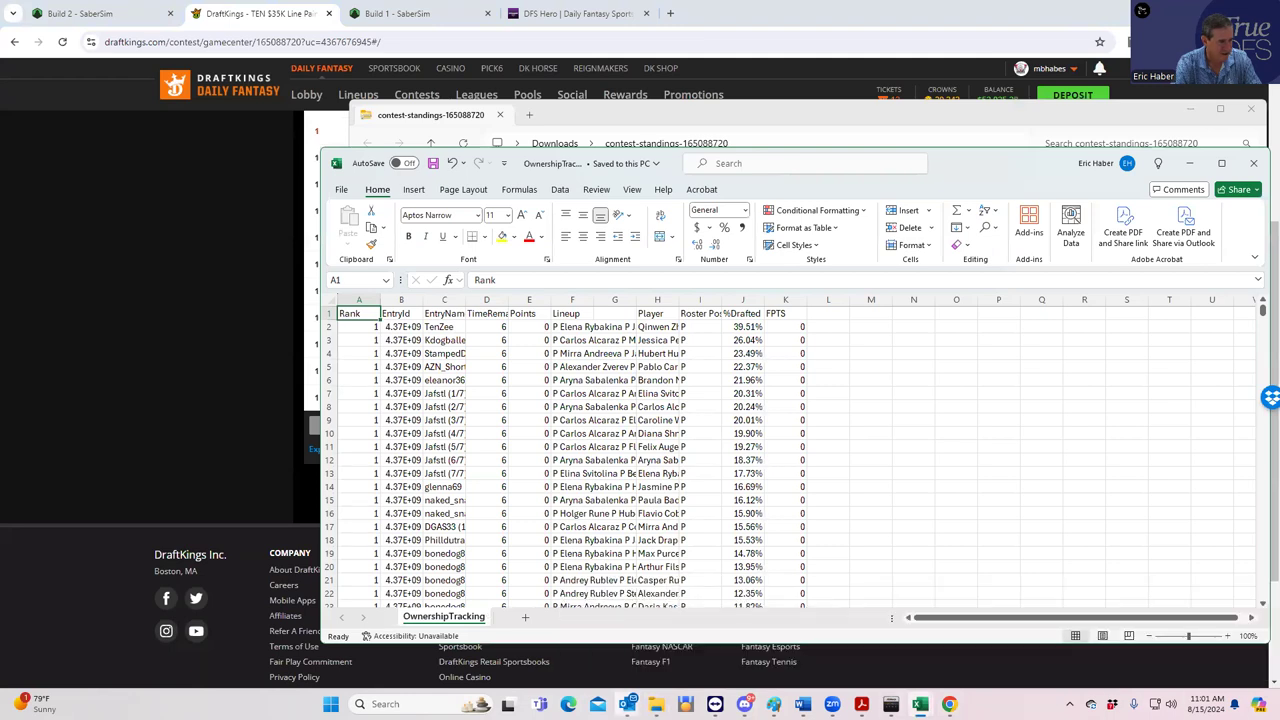
left_click(656, 704)
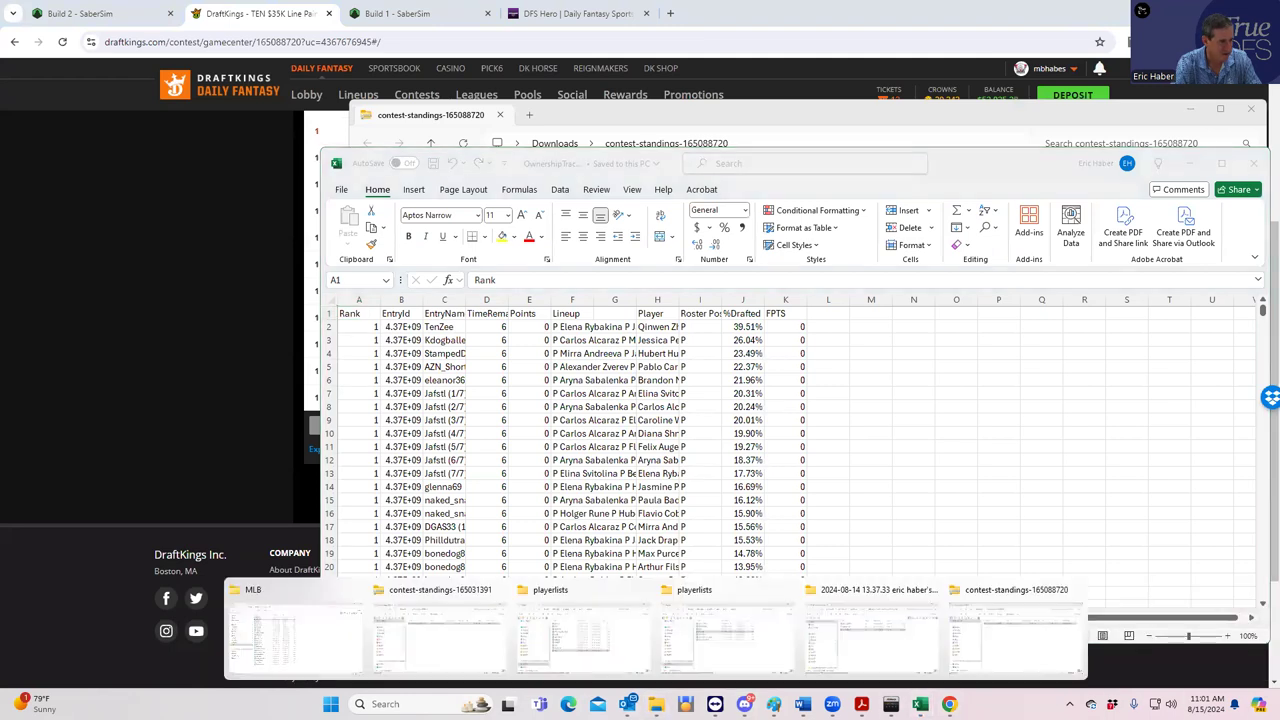
left_click(300, 635)
Step: Open Ownership Tracking V5 from the DFSSheets folder and set its sport to TEN
left_click(272, 40)
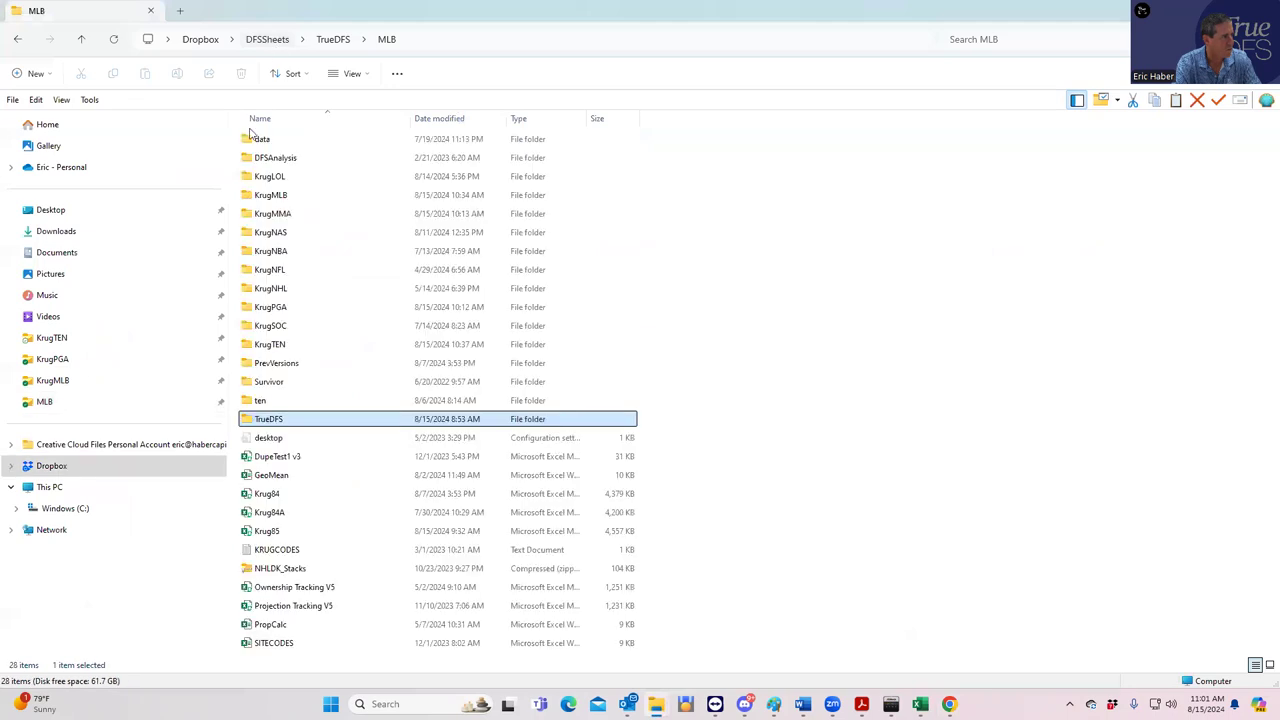
double_click(318, 587)
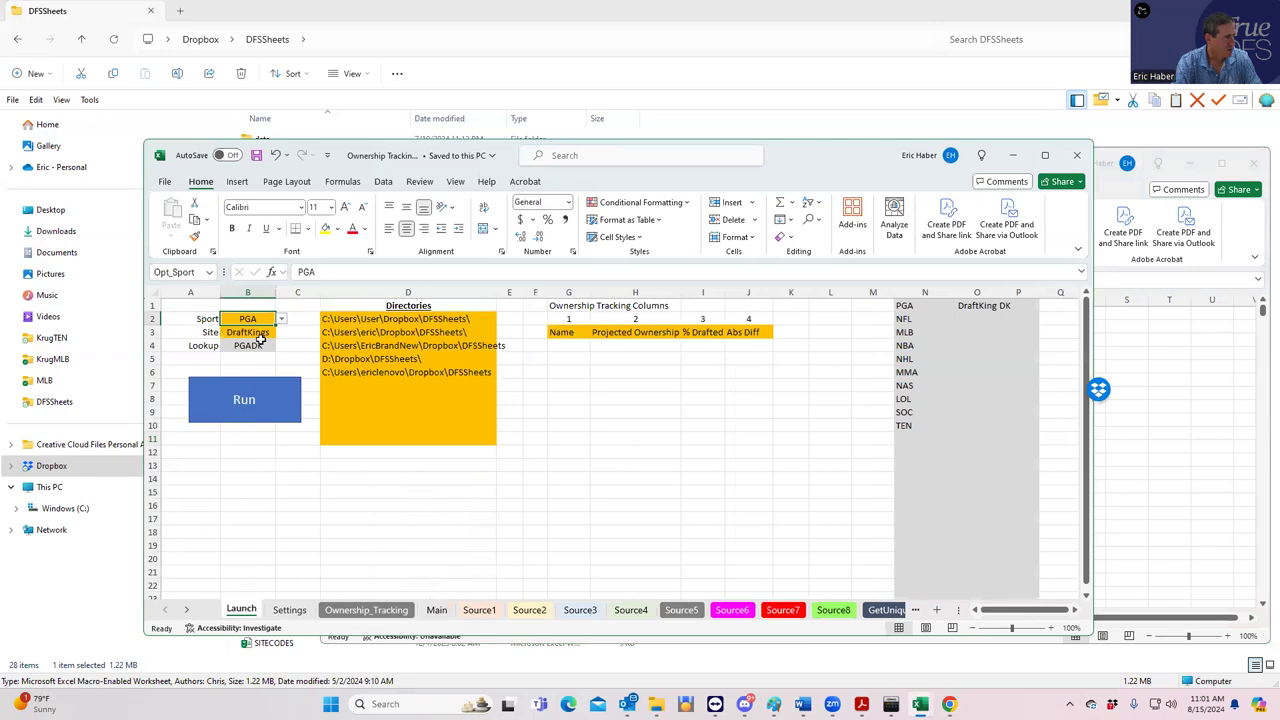
left_click(284, 319)
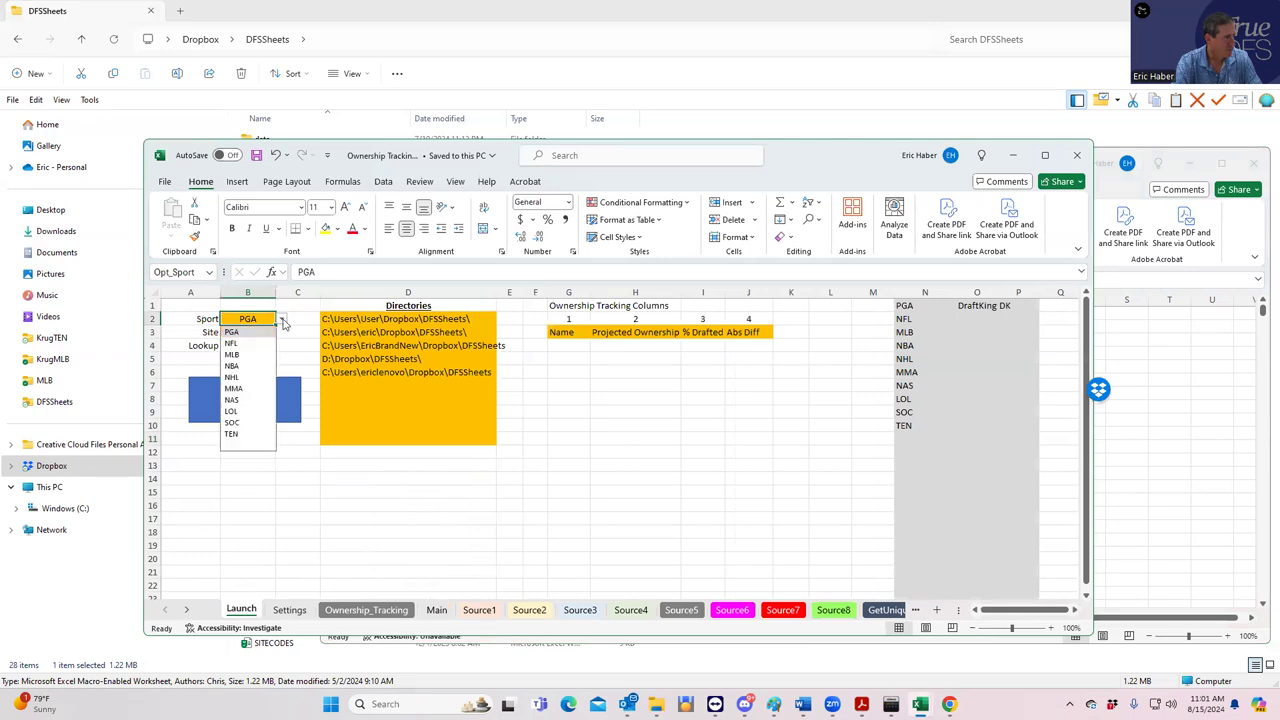
left_click(232, 434)
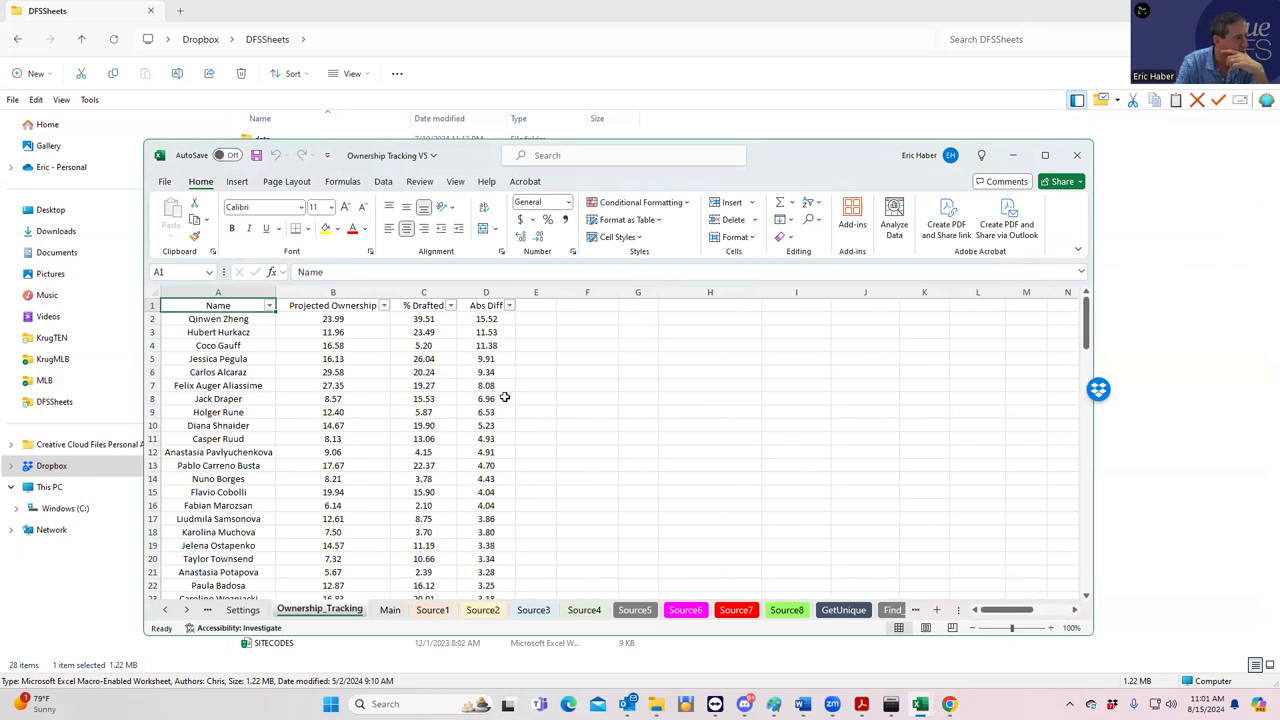
Step: Inspect the % drafted values for Zheng, Alcaraz, Pegula, Gauff and Hurkacz
left_click_drag(225, 318, 478, 359)
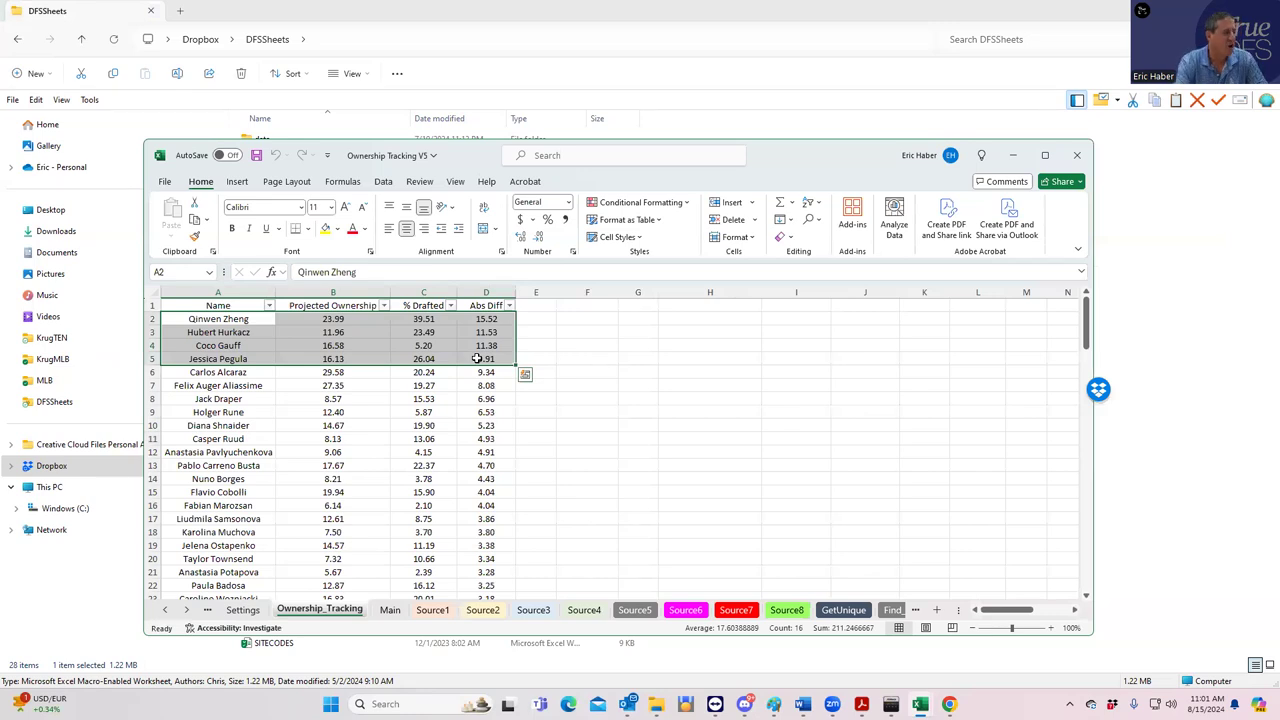
left_click(434, 320)
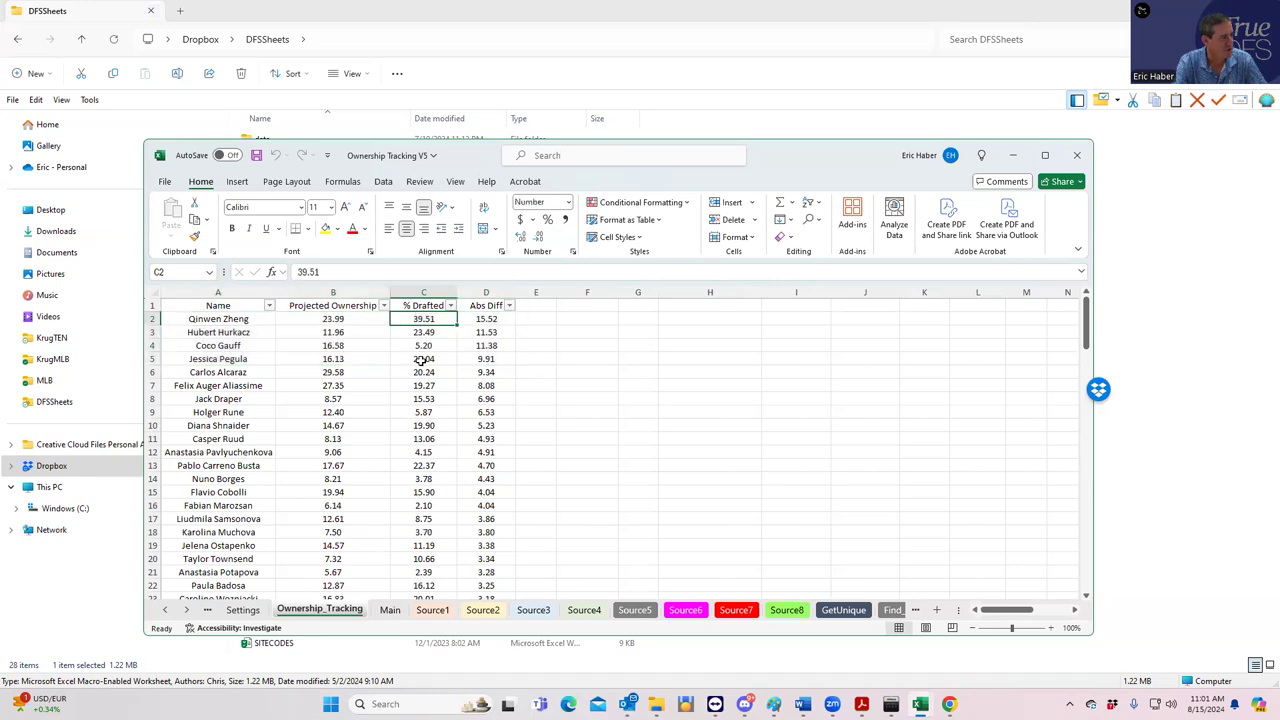
left_click(424, 360)
left_click(424, 372)
left_click(418, 319)
left_click(422, 385)
left_click(424, 320)
left_click(424, 370)
left_click(337, 371)
left_click(423, 371)
left_click(327, 318)
left_click(344, 346)
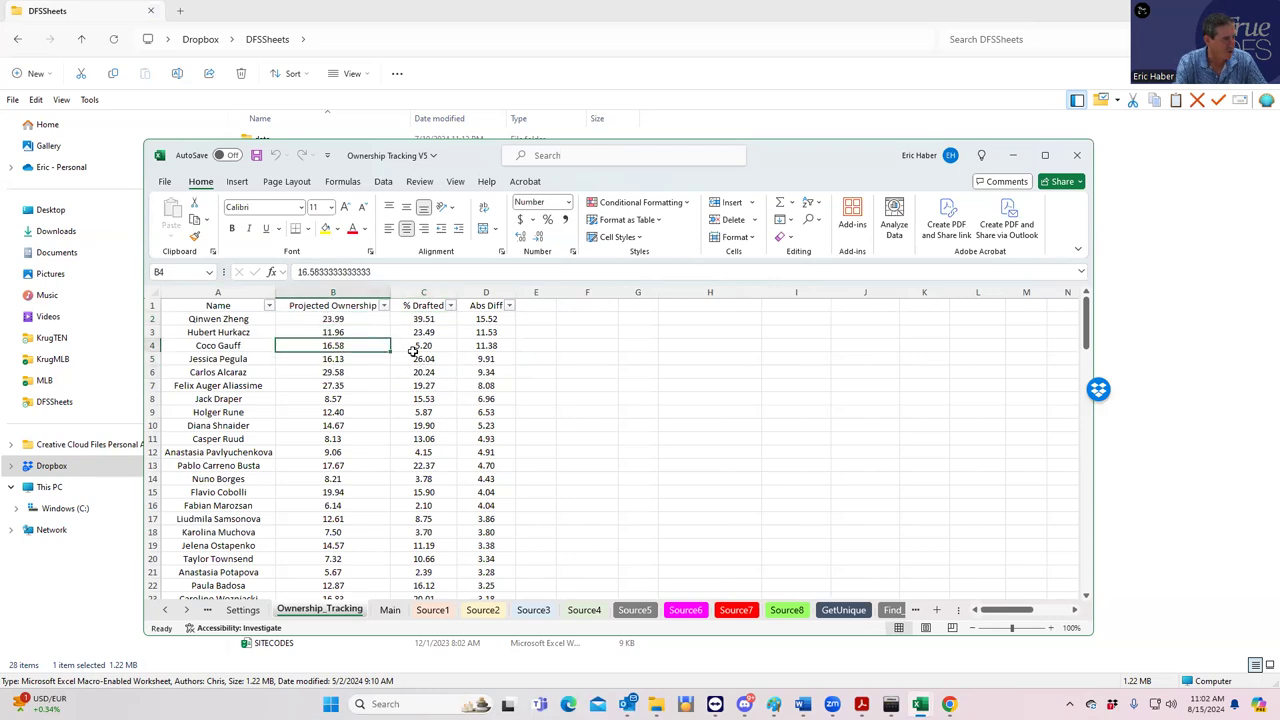
left_click(416, 357)
left_click(332, 332)
left_click(332, 345)
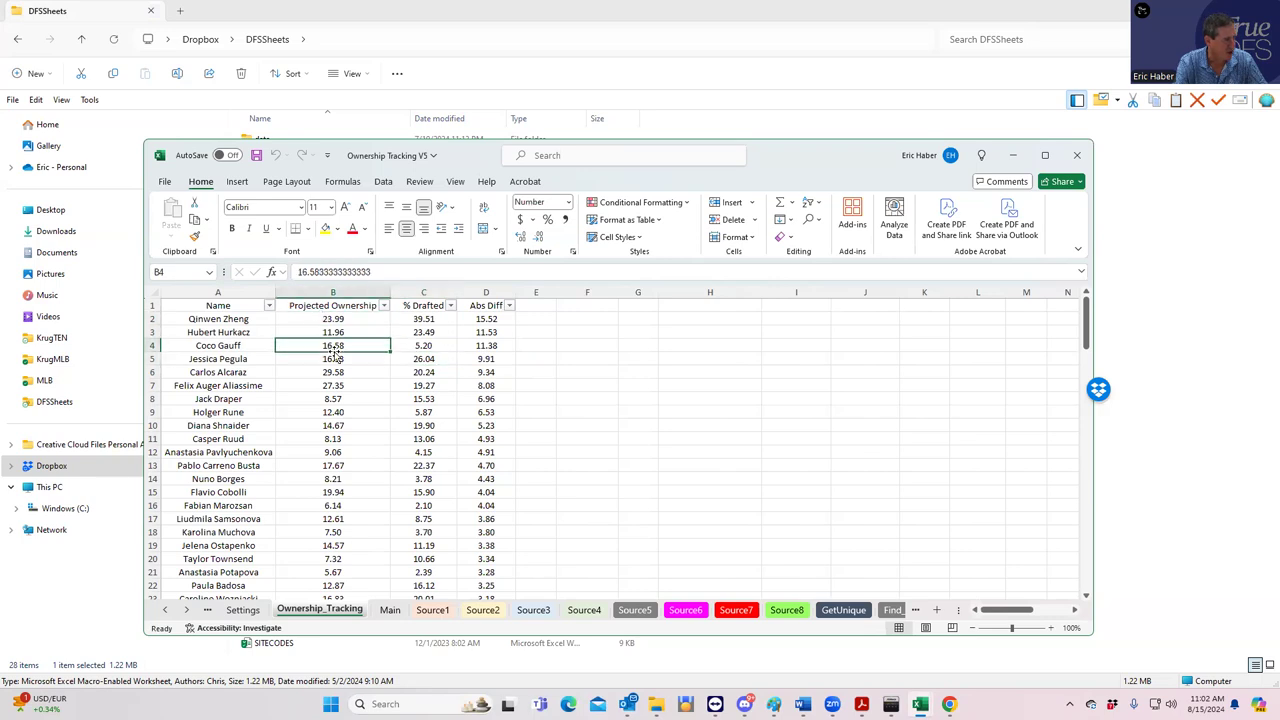
left_click(421, 346)
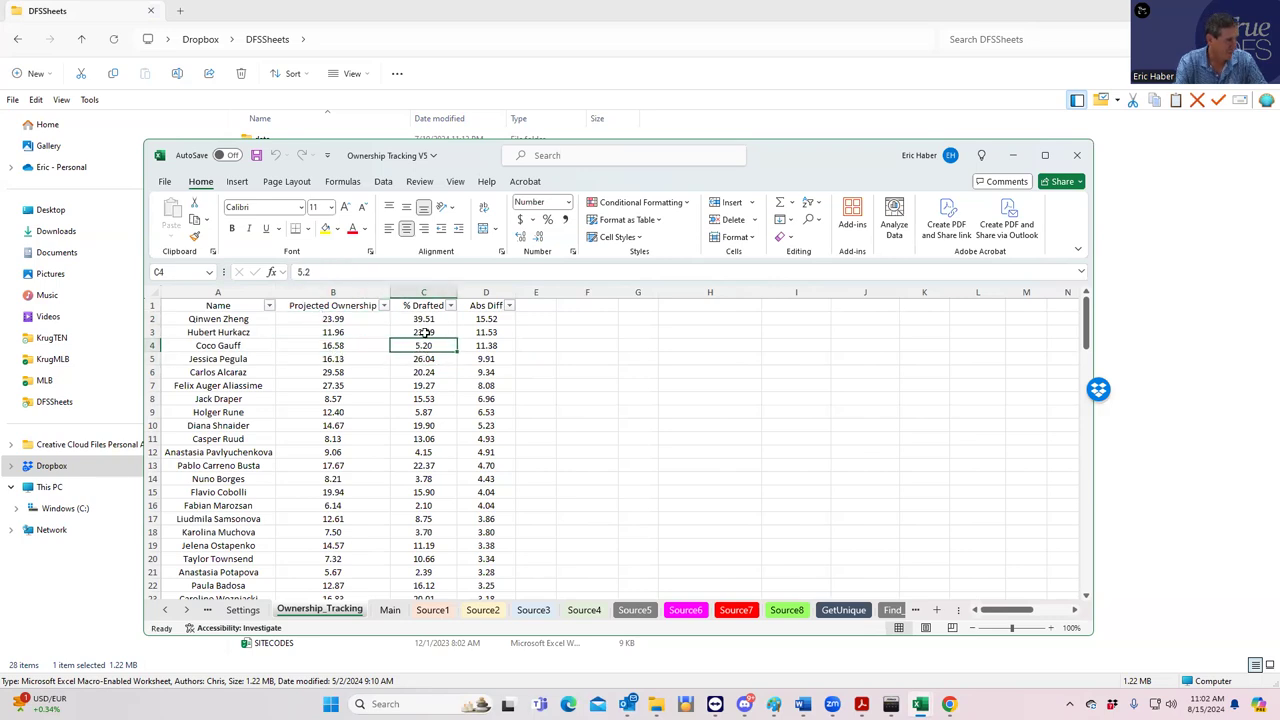
left_click(419, 312)
left_click(419, 333)
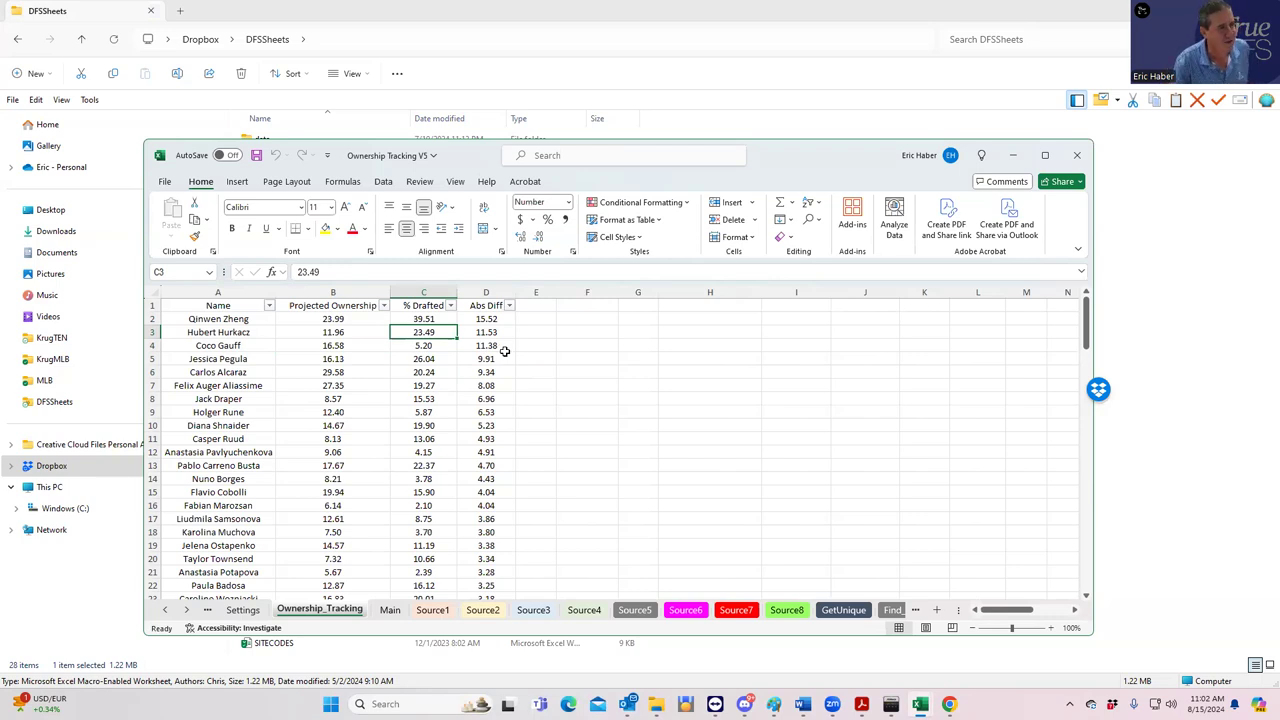
Step: Minimize Excel and File Explorer so Chrome is in front, ready for a new address
left_click(1021, 158)
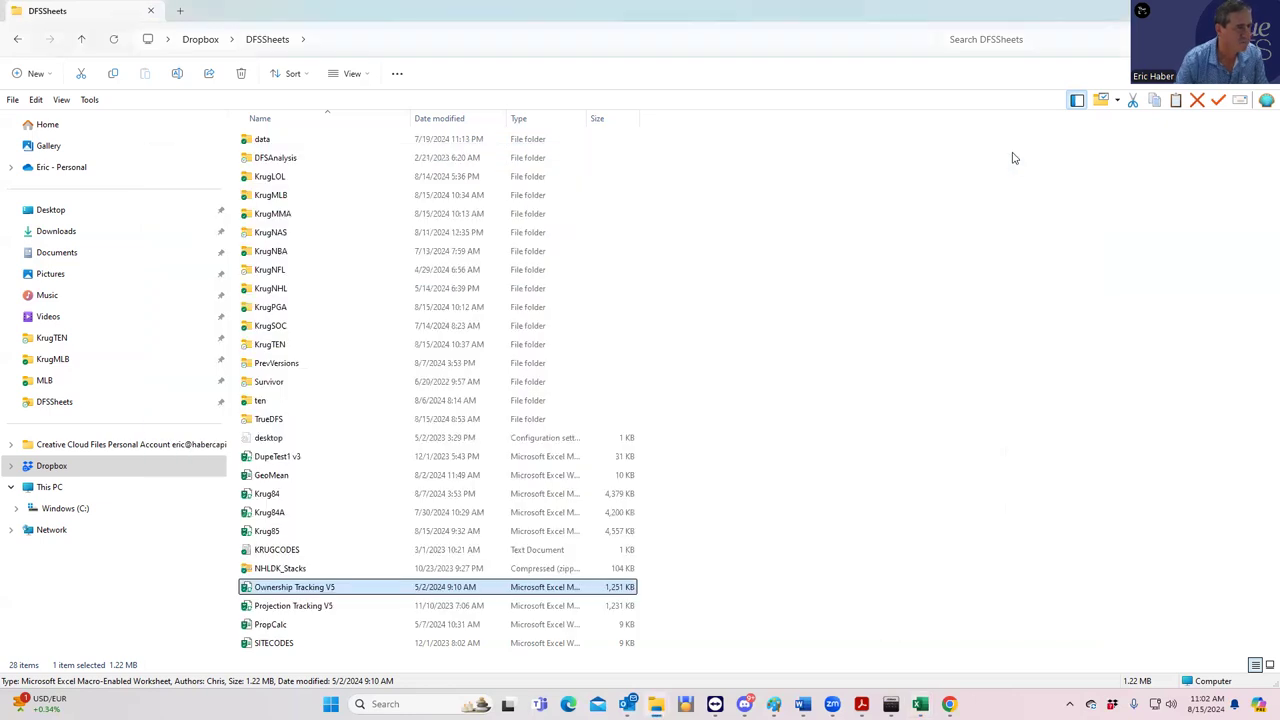
left_click(1165, 10)
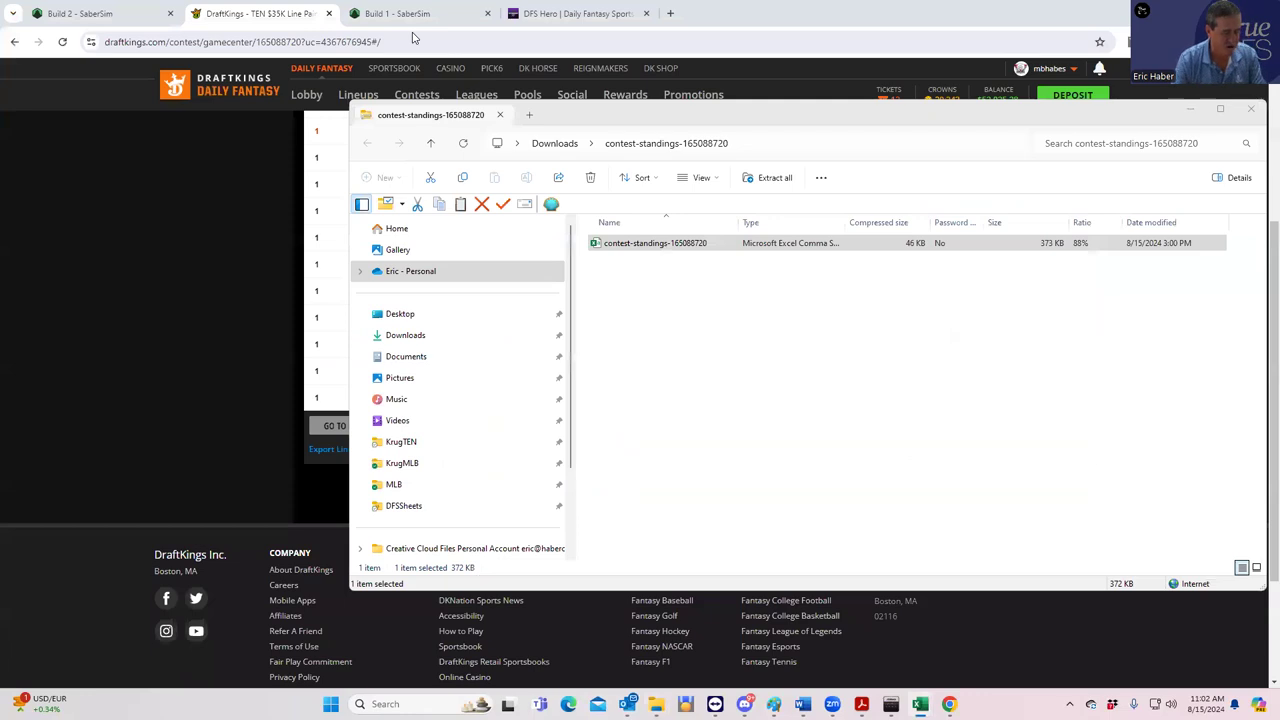
left_click(413, 41)
Step: Open DFS Contest Analyzer with contest type TEN and contest TEN-2024-08-15-Main
type("SPORT")
left_click(192, 96)
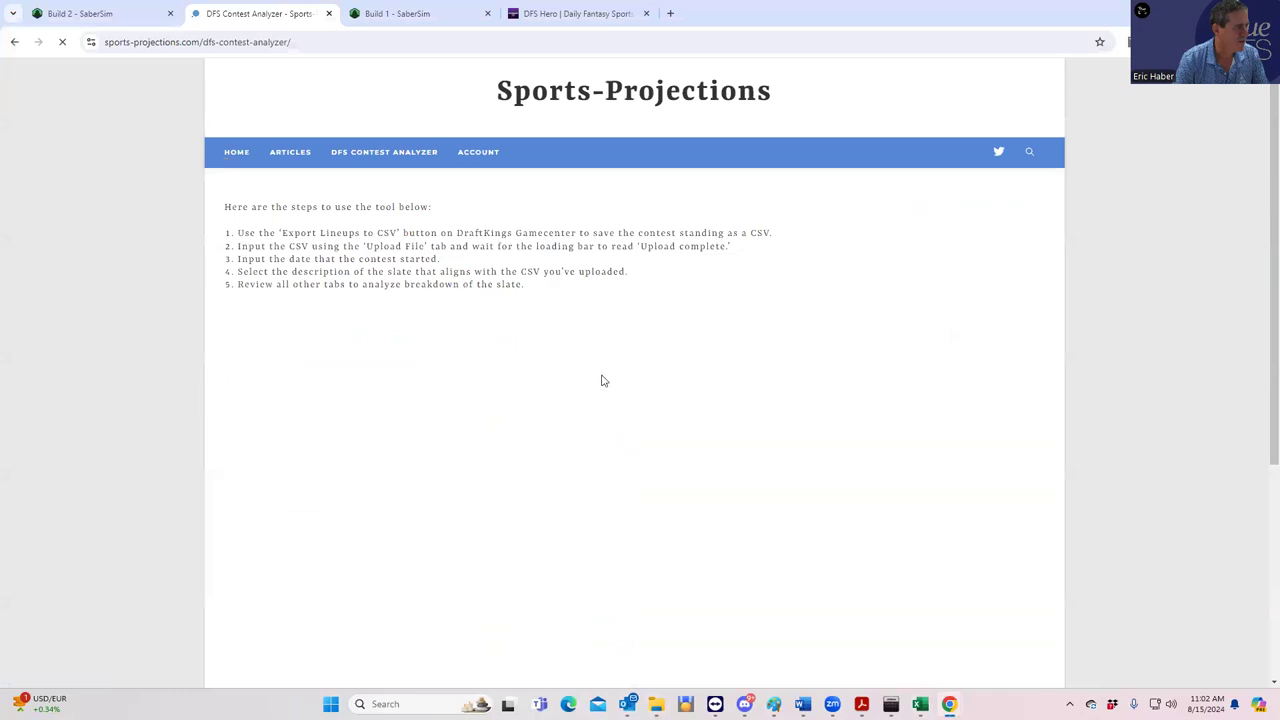
scroll(702, 434, "down", 1)
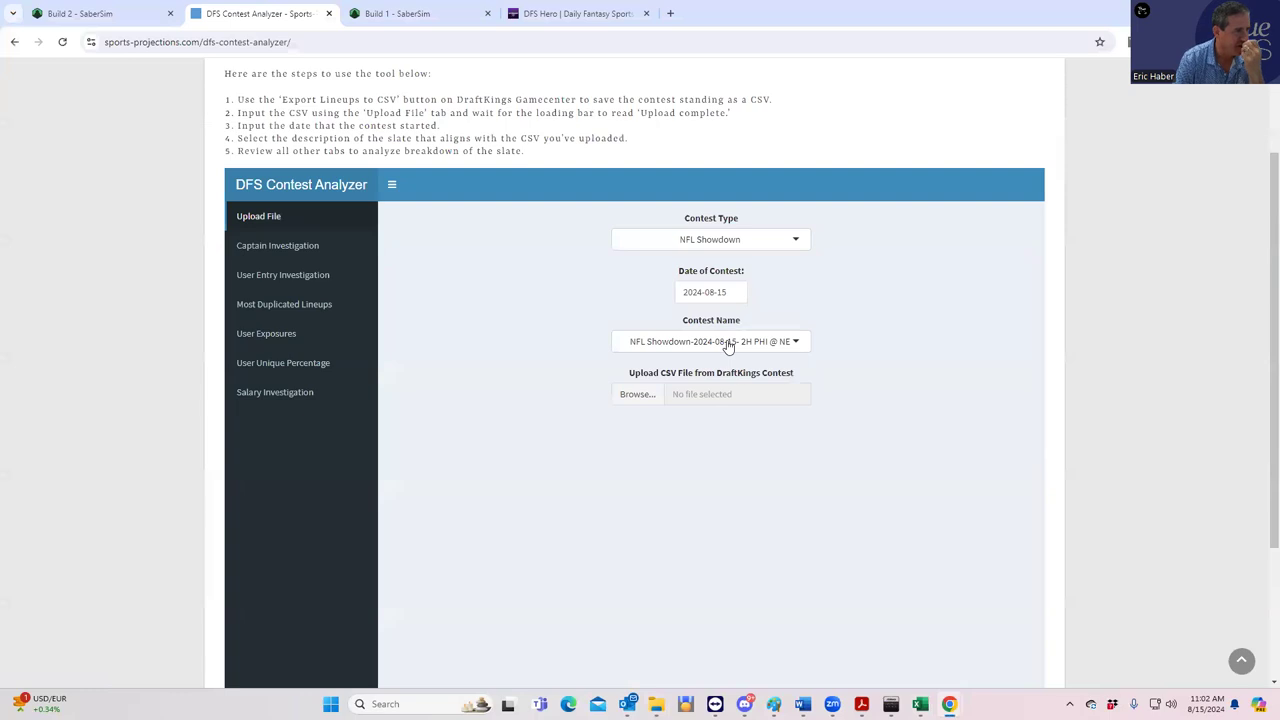
left_click(752, 244)
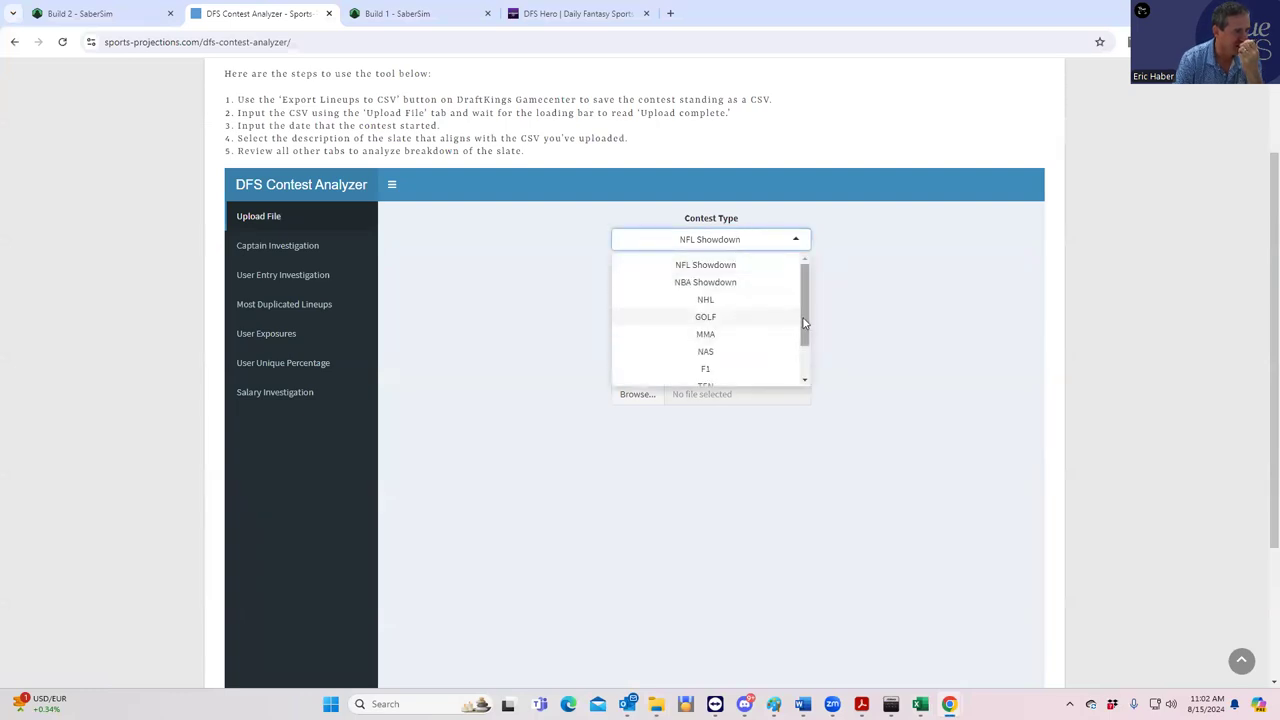
scroll(787, 350, "down", 2)
left_click(712, 346)
left_click(722, 348)
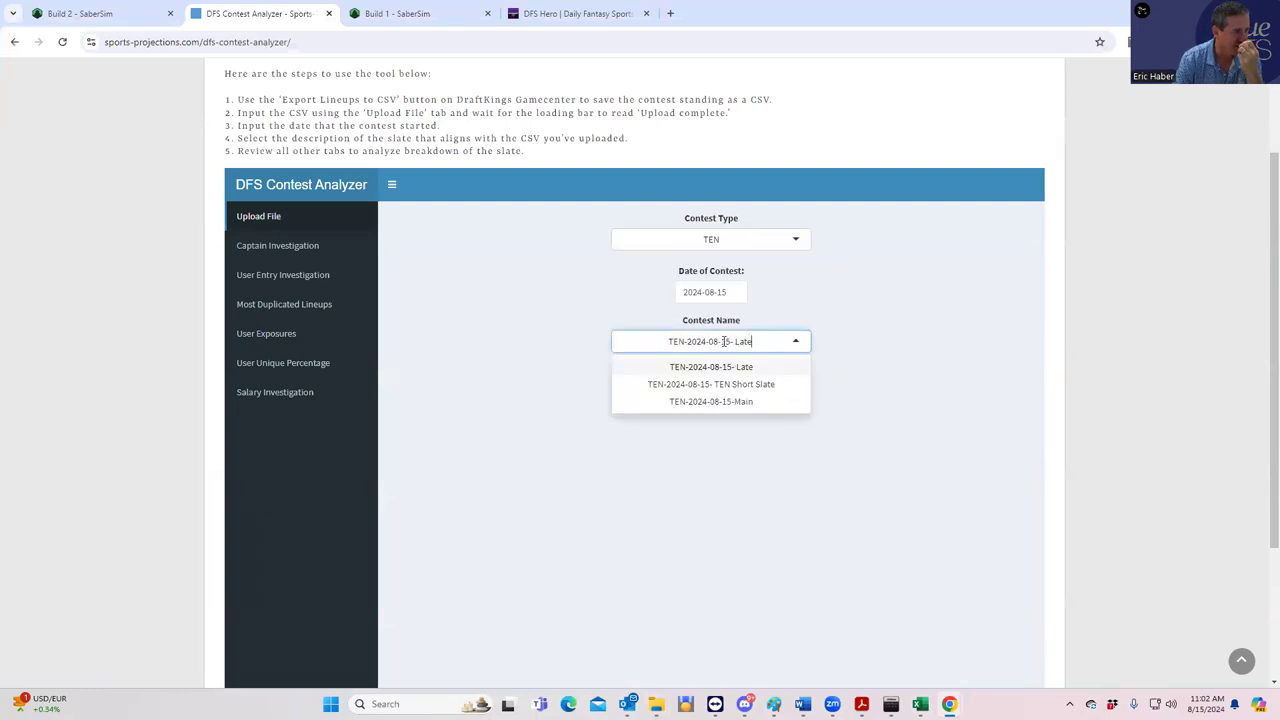
left_click(712, 400)
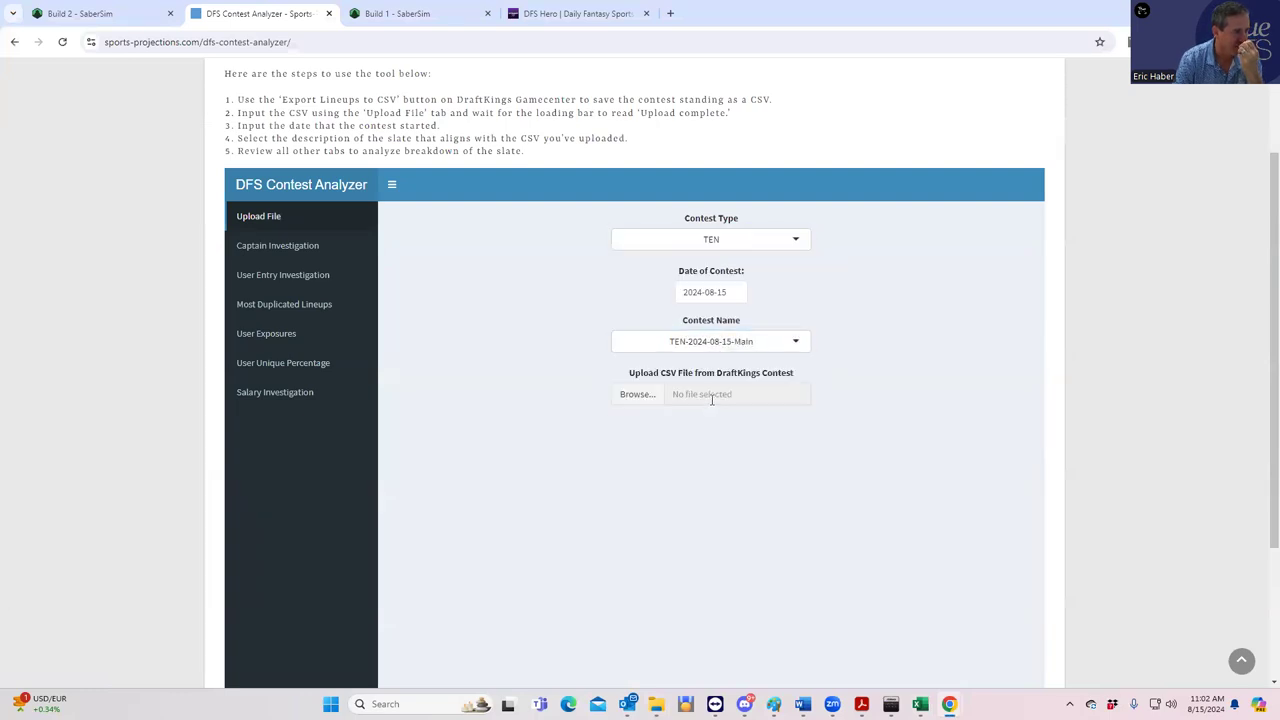
Step: Upload OwnershipTracking.csv from the TrueDFS\TEN folder
left_click(638, 396)
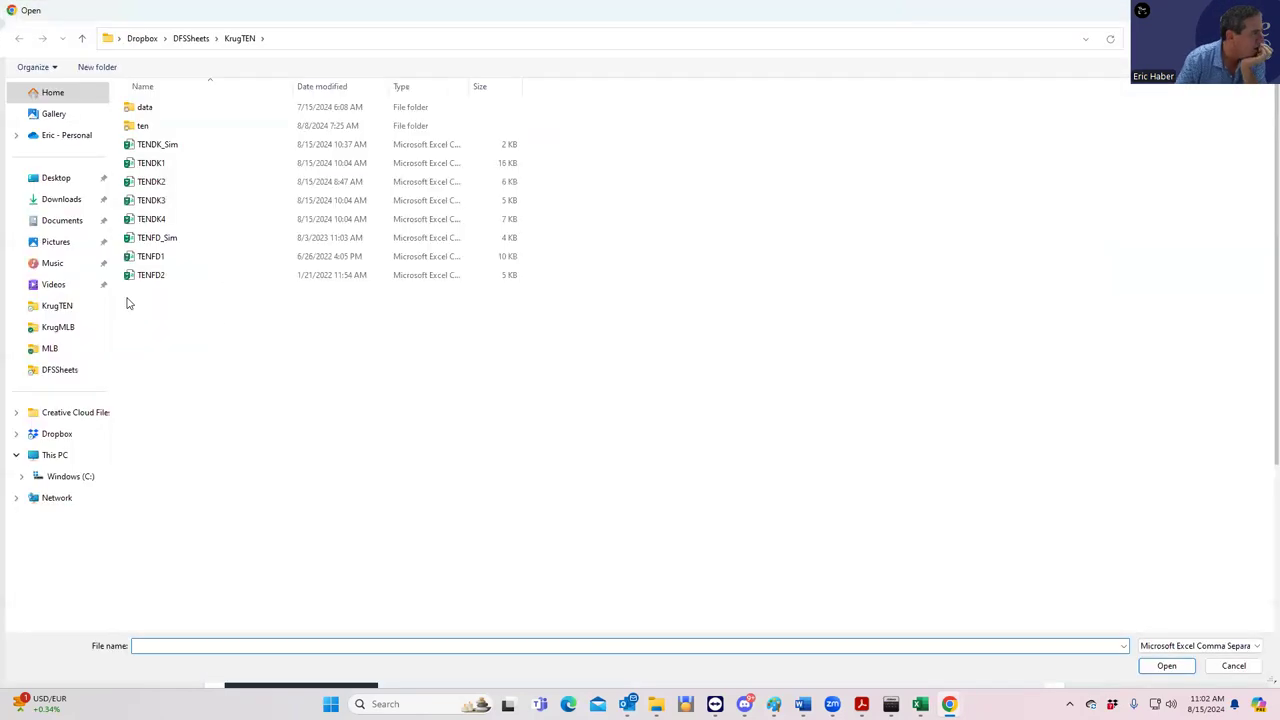
left_click(52, 348)
left_click(243, 38)
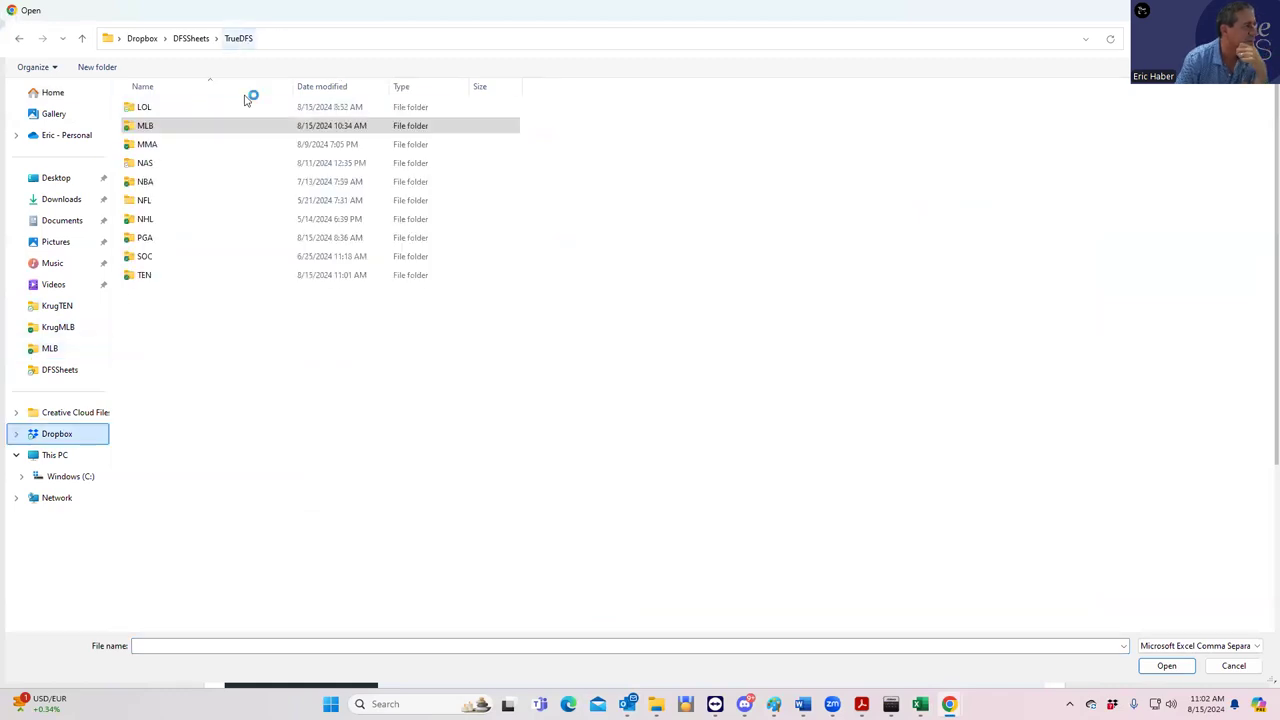
left_click(147, 275)
double_click(147, 275)
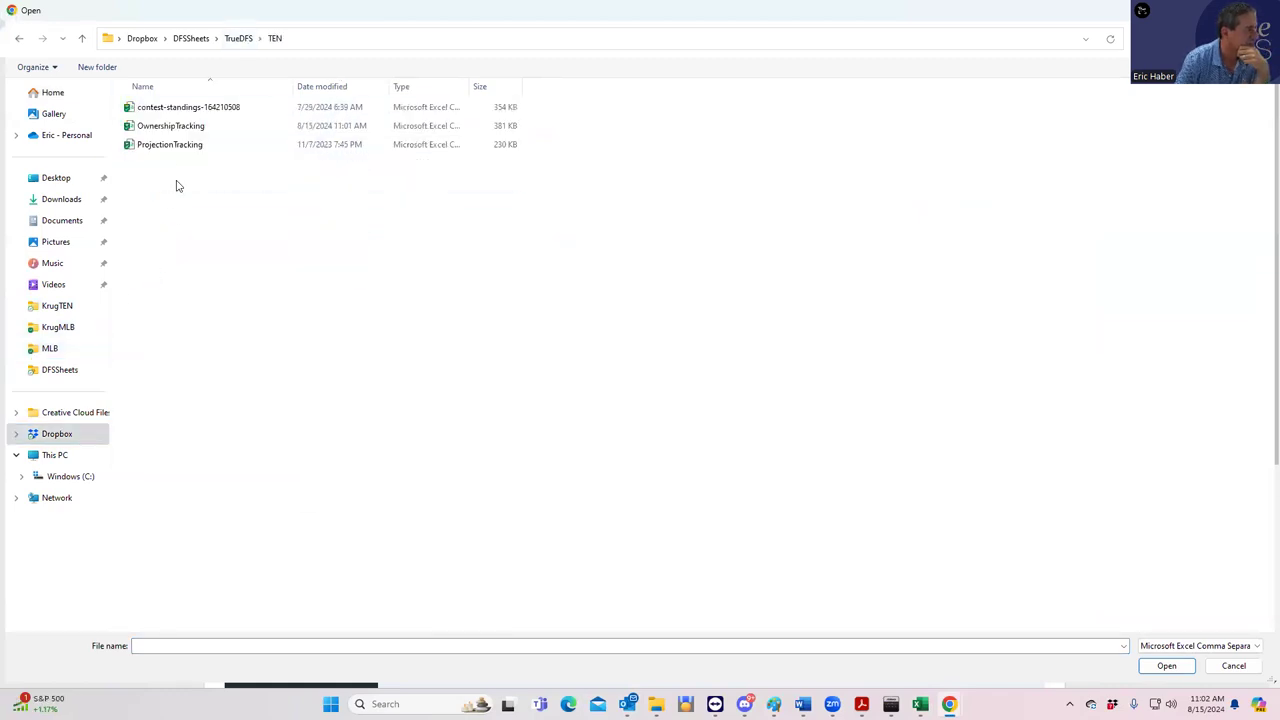
left_click(190, 126)
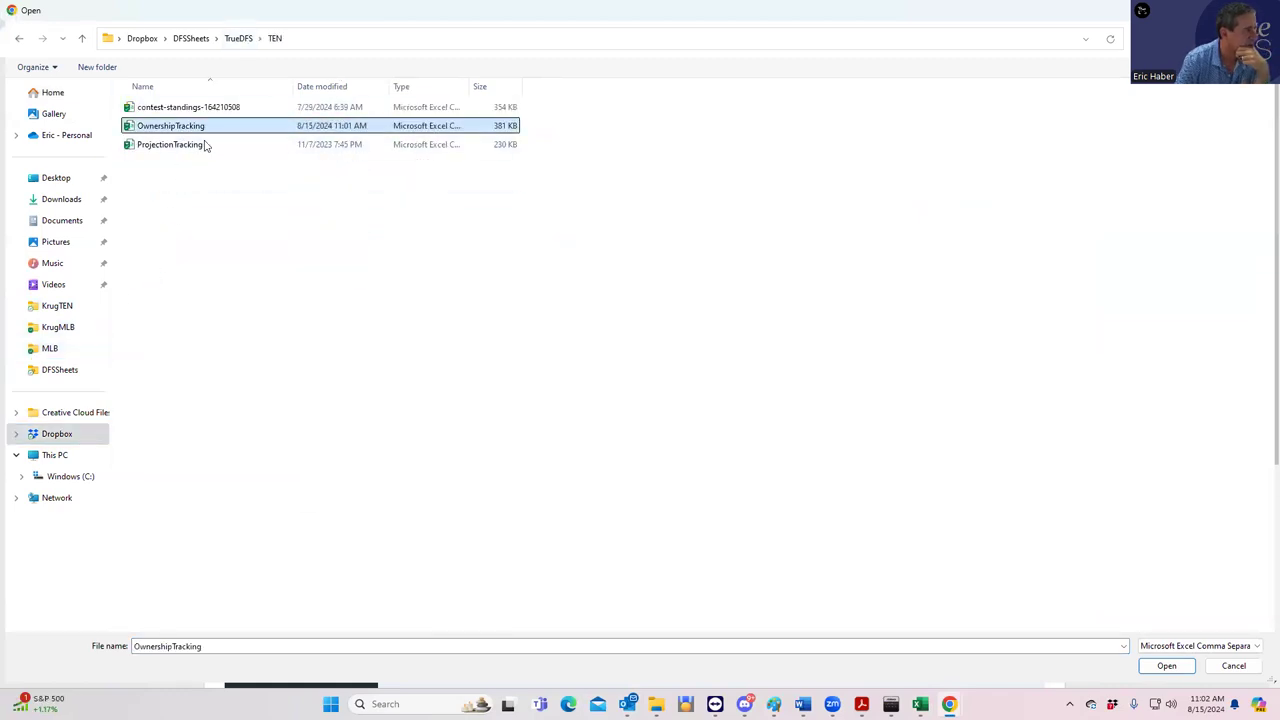
left_click(1166, 666)
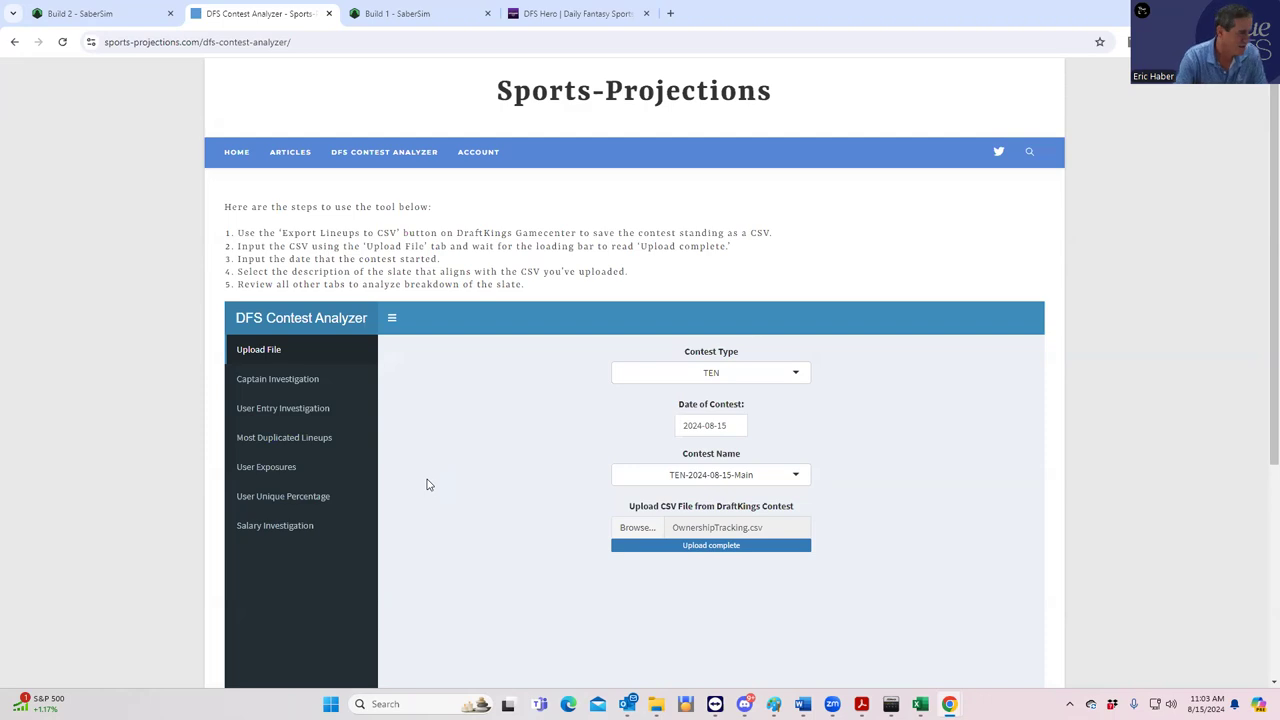
Step: Check the User Unique Percentage table, then switch to User Entry Investigation
left_click(275, 499)
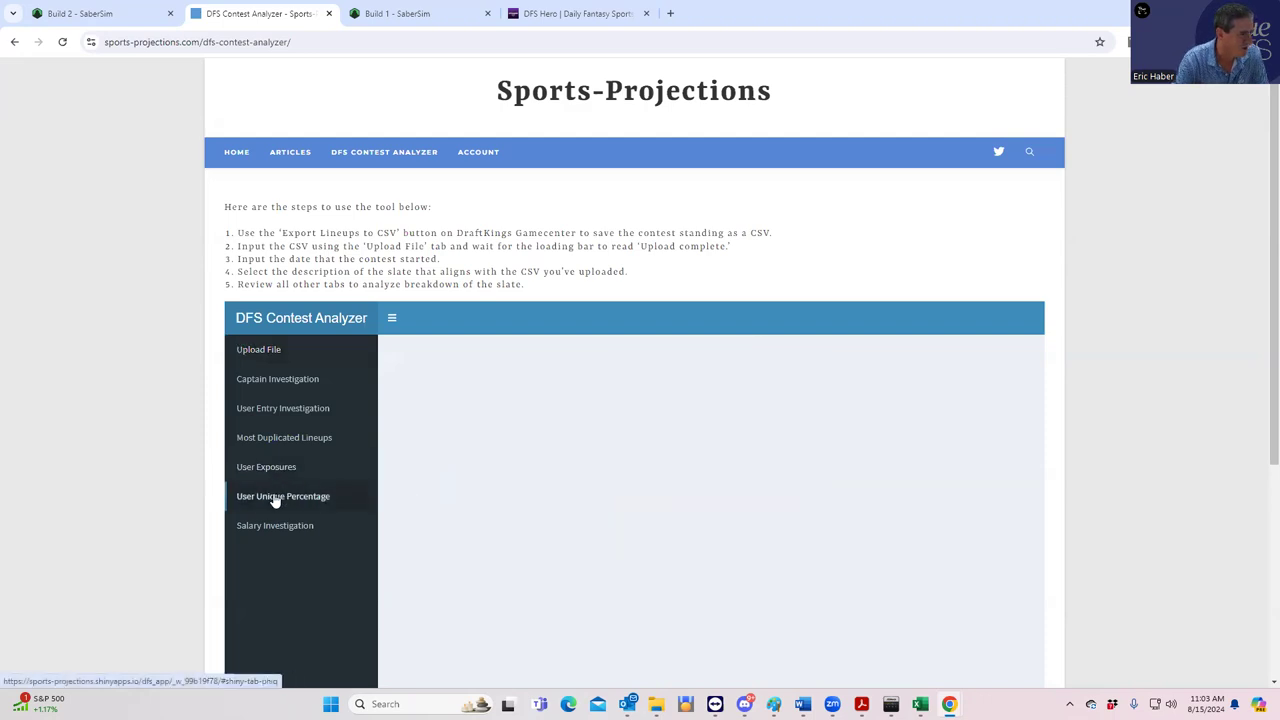
left_click(439, 388)
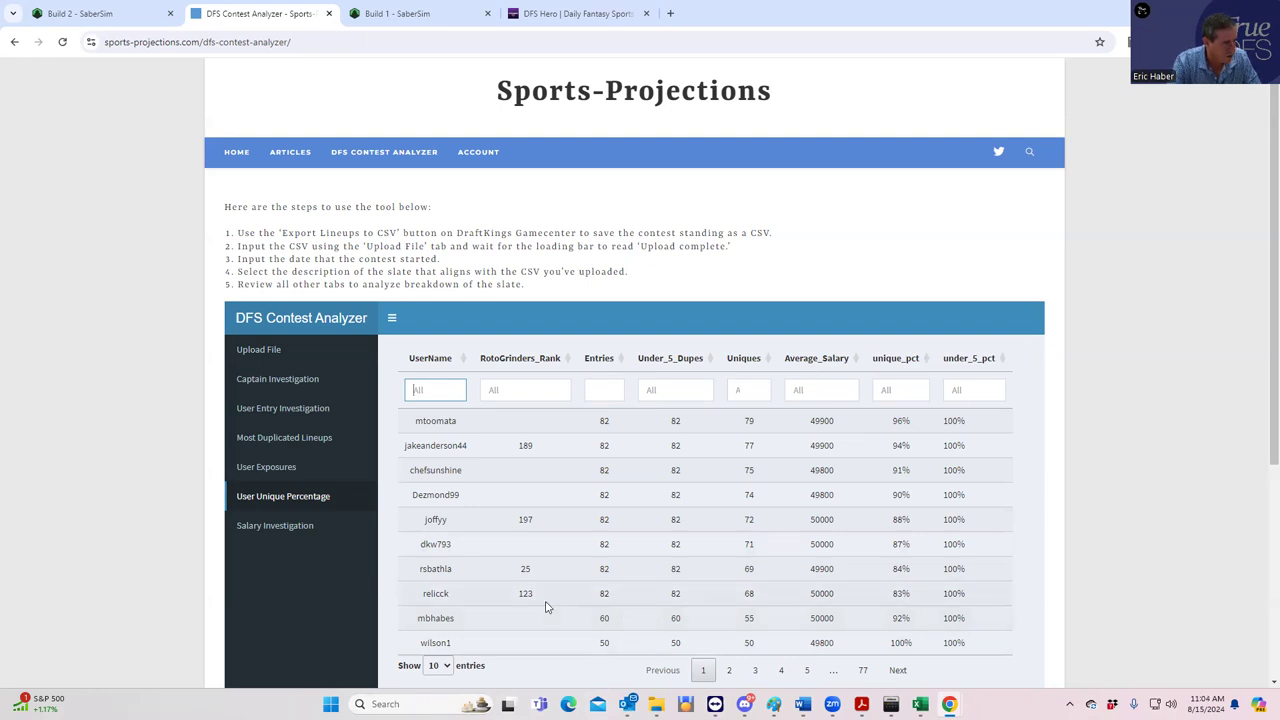
left_click(301, 413)
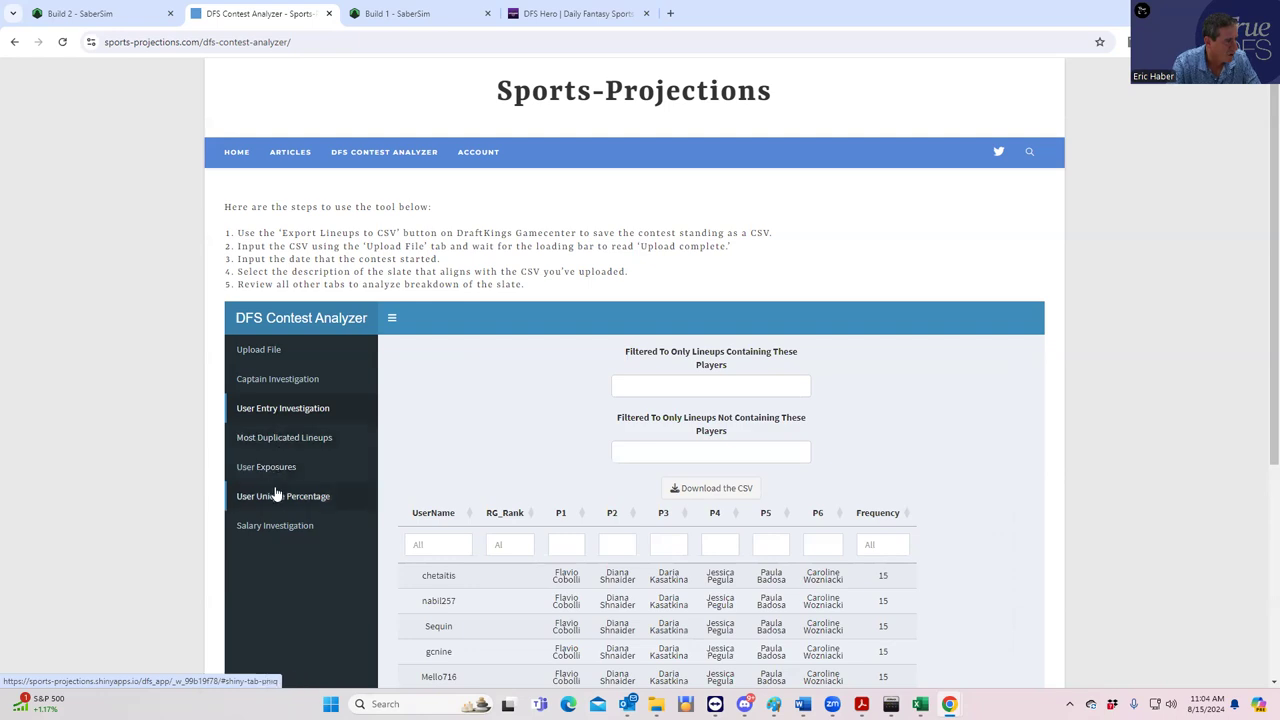
Step: Open the User Exposures charts and show the whole Field's FLEX exposures
left_click(273, 472)
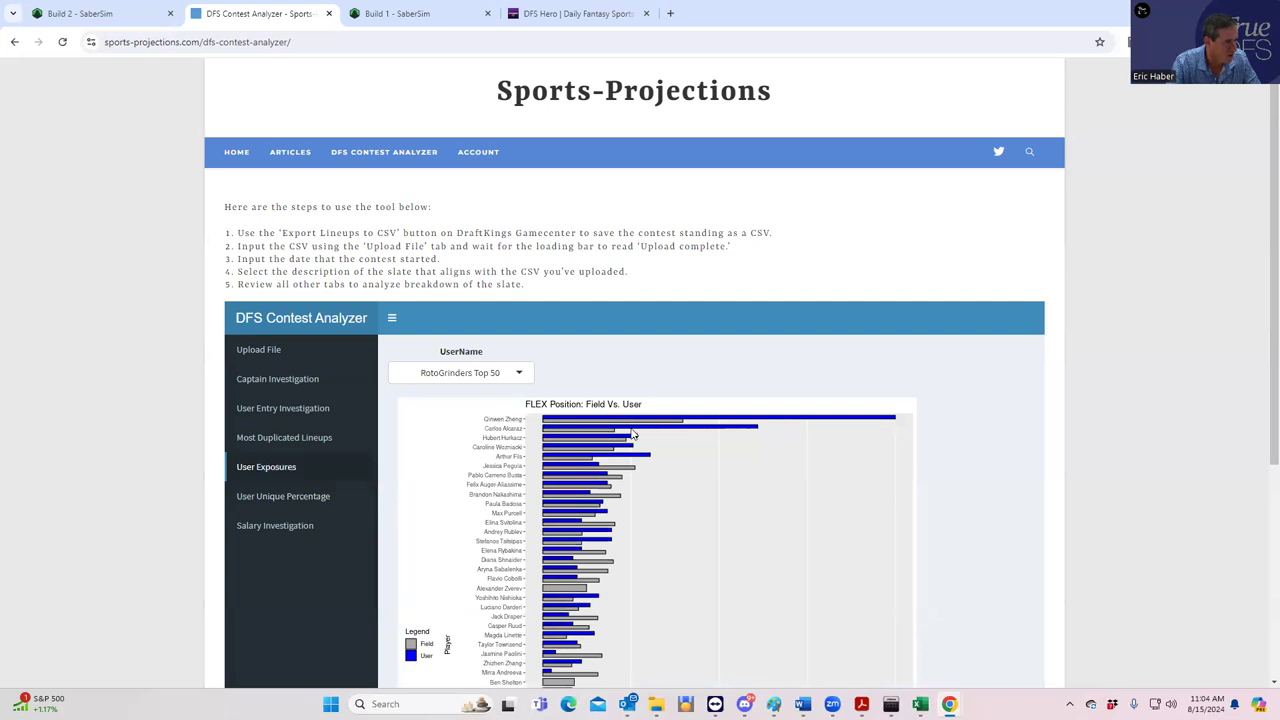
scroll(770, 527, "down", 3)
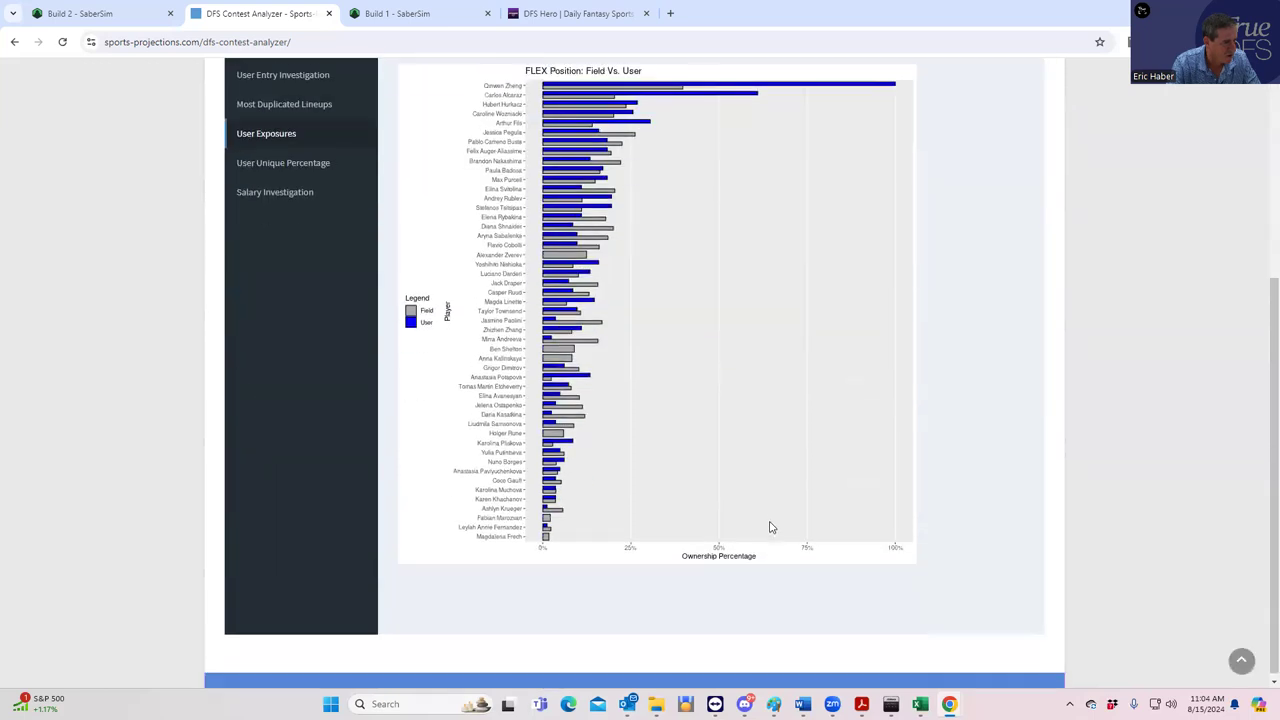
scroll(770, 520, "up", 3)
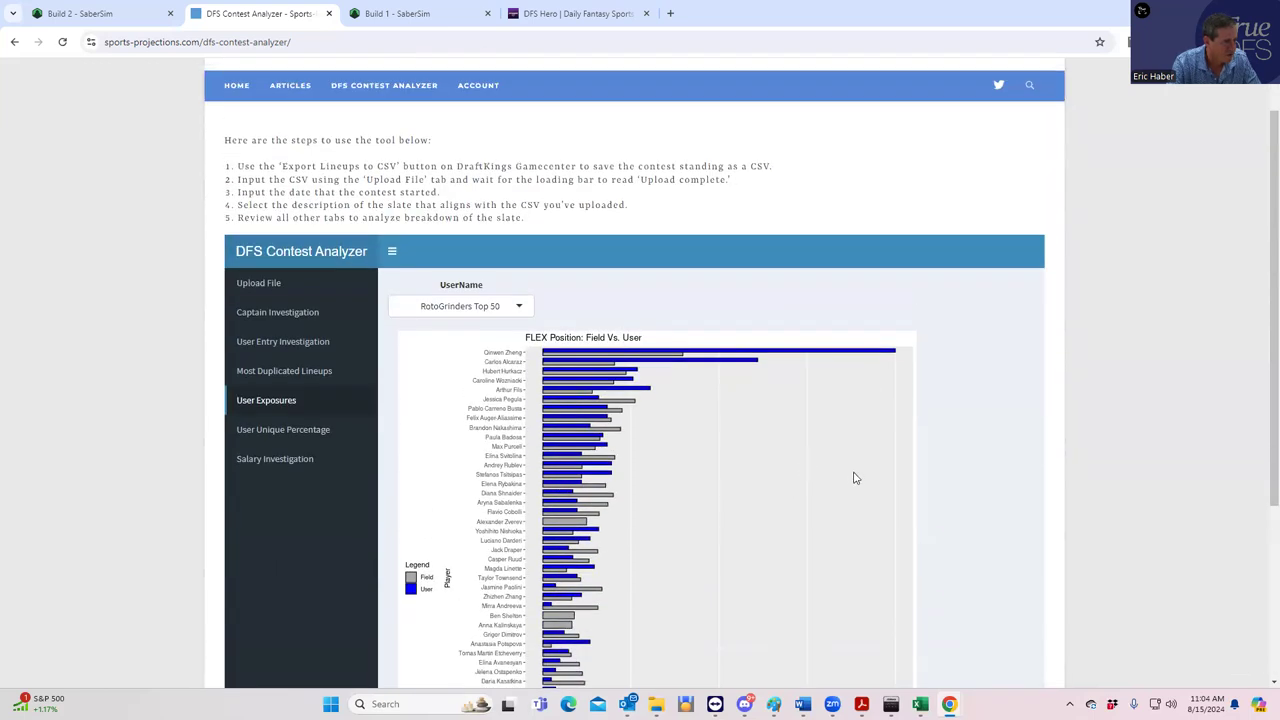
scroll(856, 478, "down", 1)
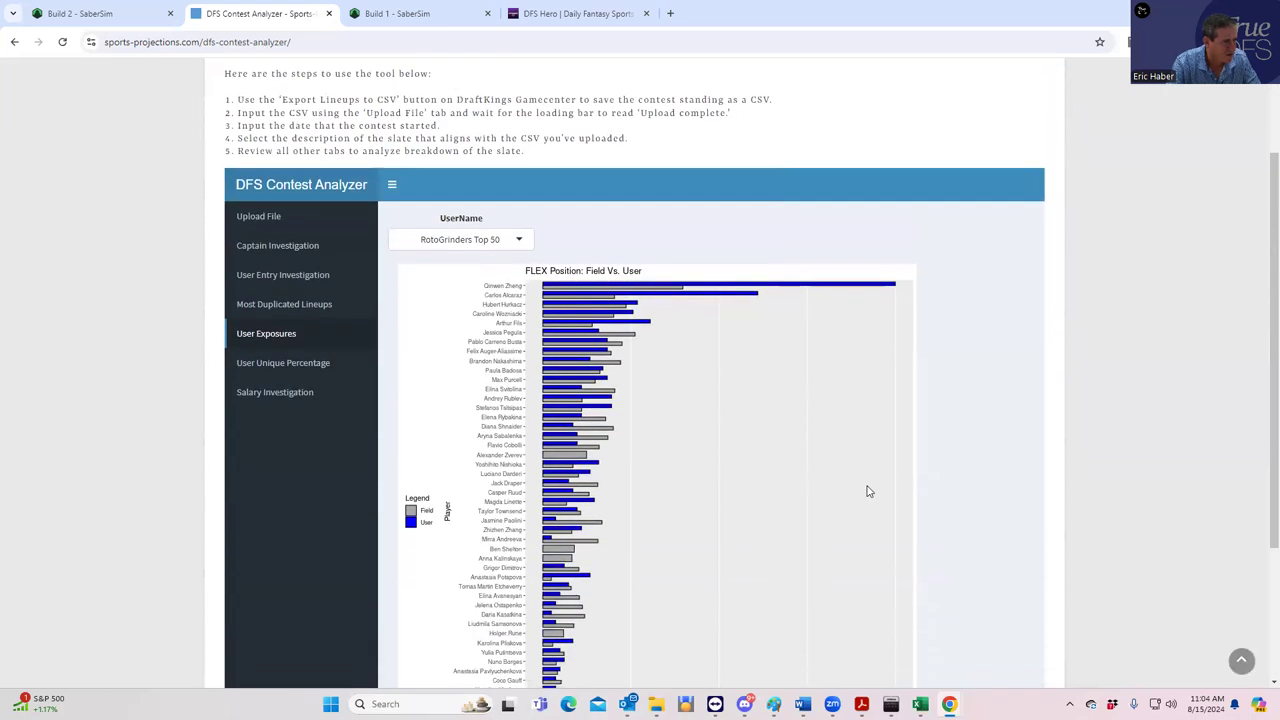
scroll(868, 491, "down", 2)
scroll(868, 491, "up", 2)
left_click(481, 243)
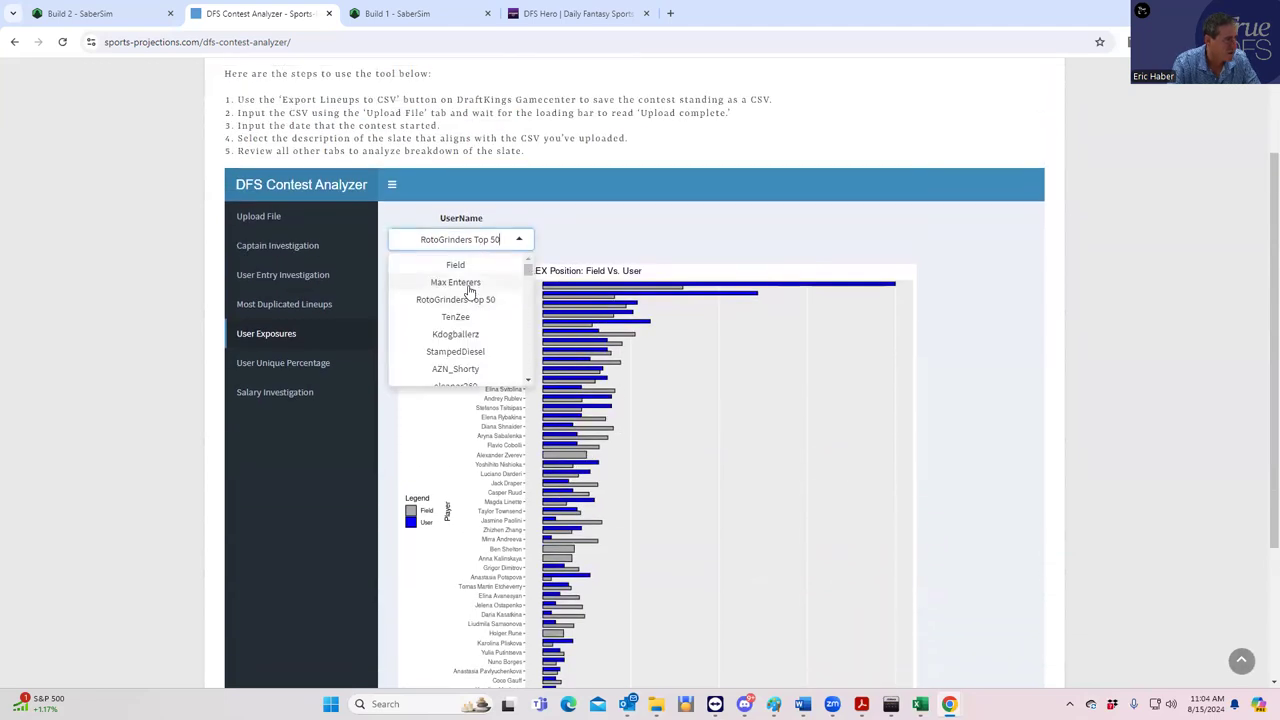
left_click(456, 267)
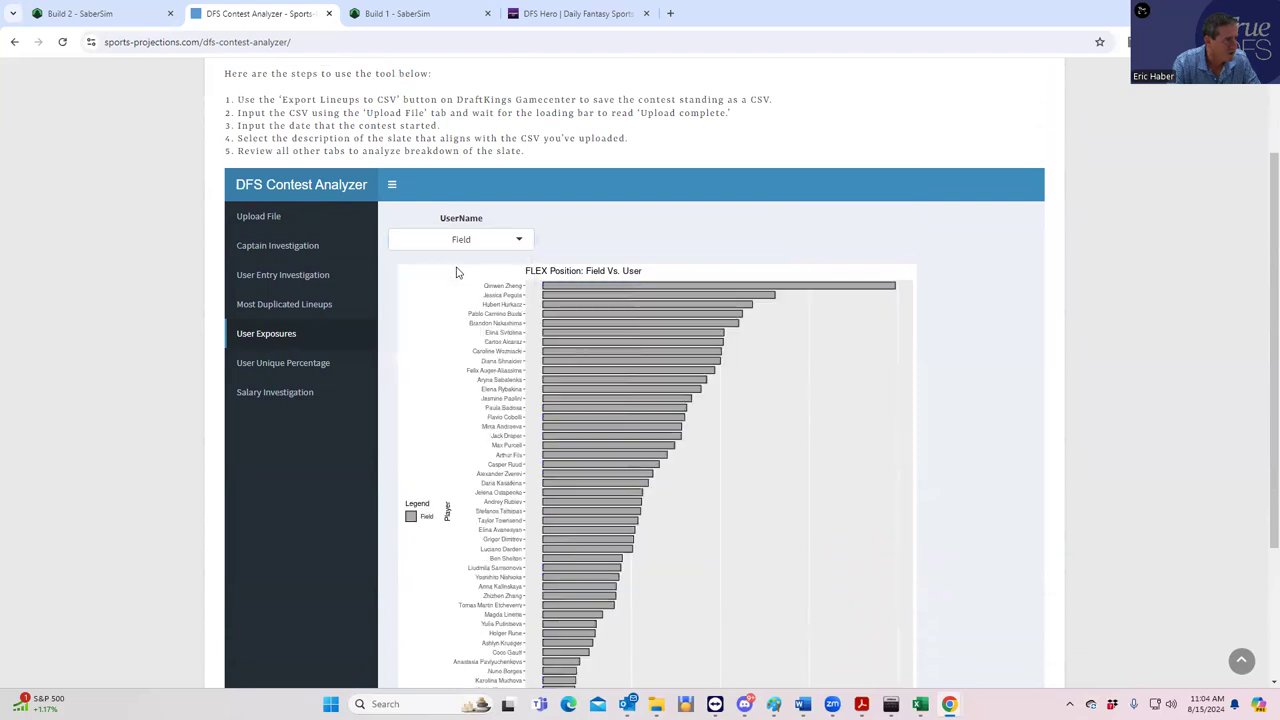
scroll(820, 466, "down", 4)
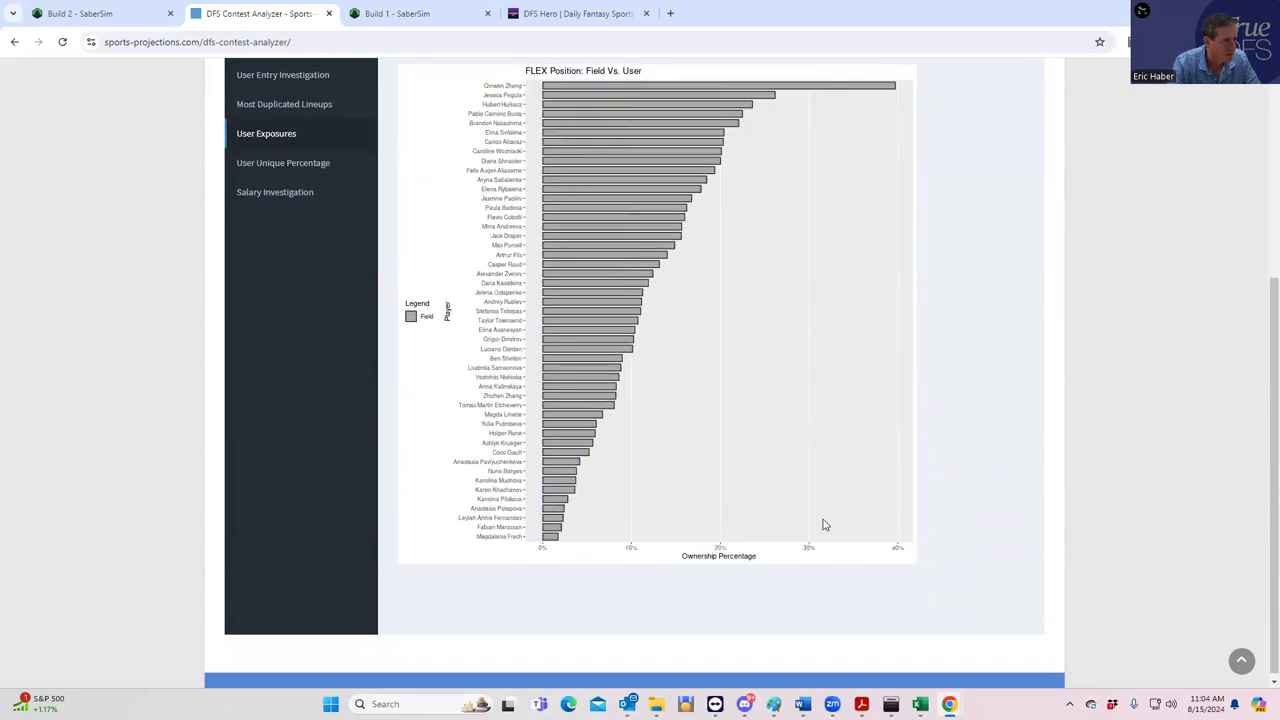
scroll(824, 521, "up", 3)
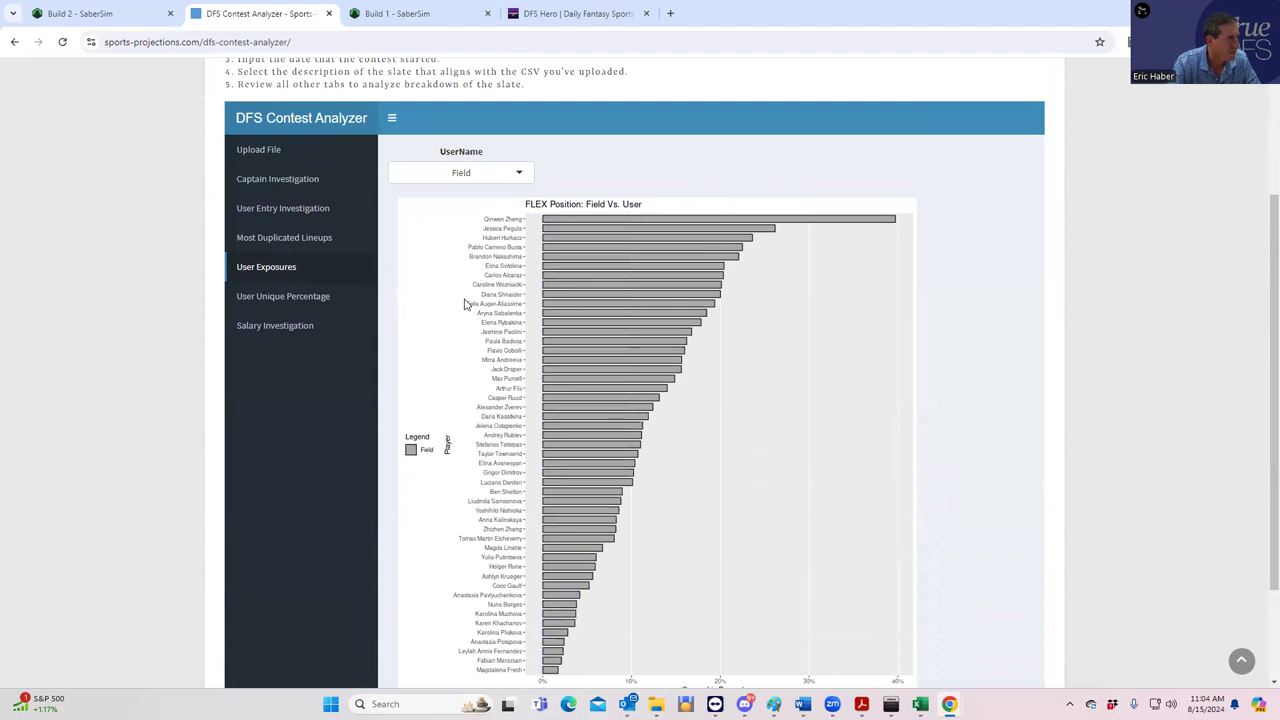
Step: Add the user's own username to the chart to compare their exposures against the Field
left_click(480, 172)
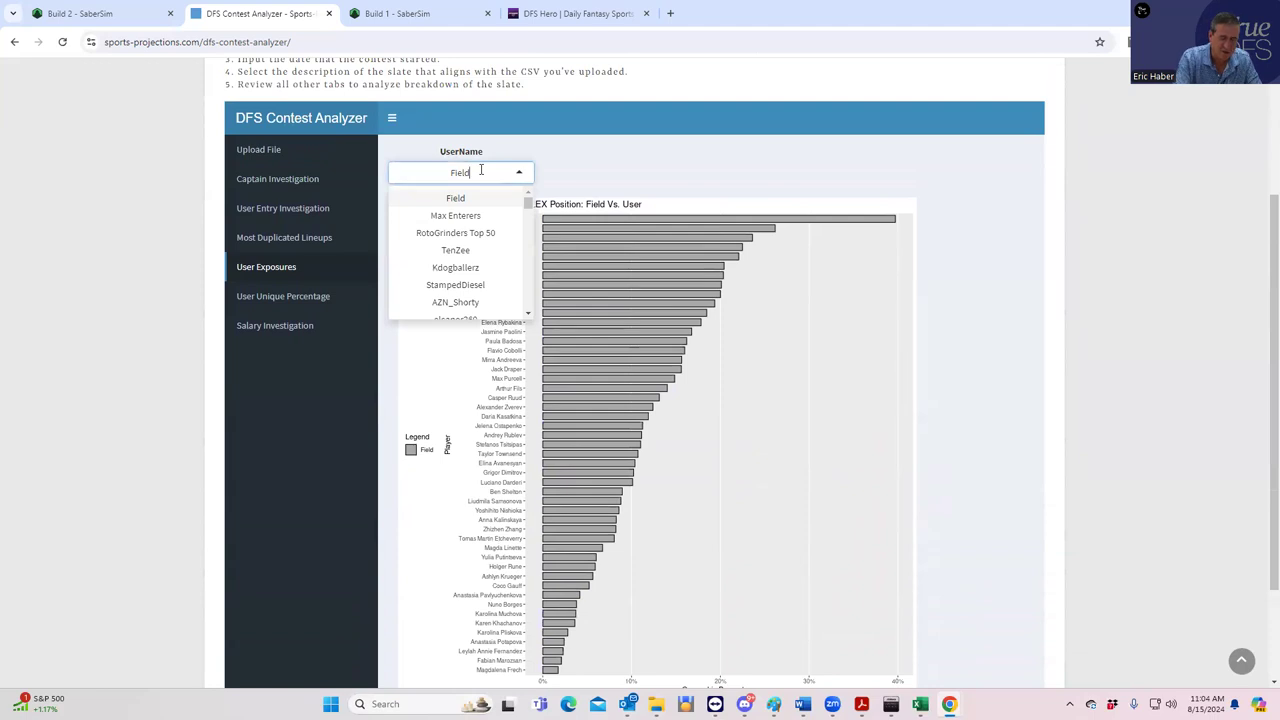
key("BackSpace")
type("MBHABES")
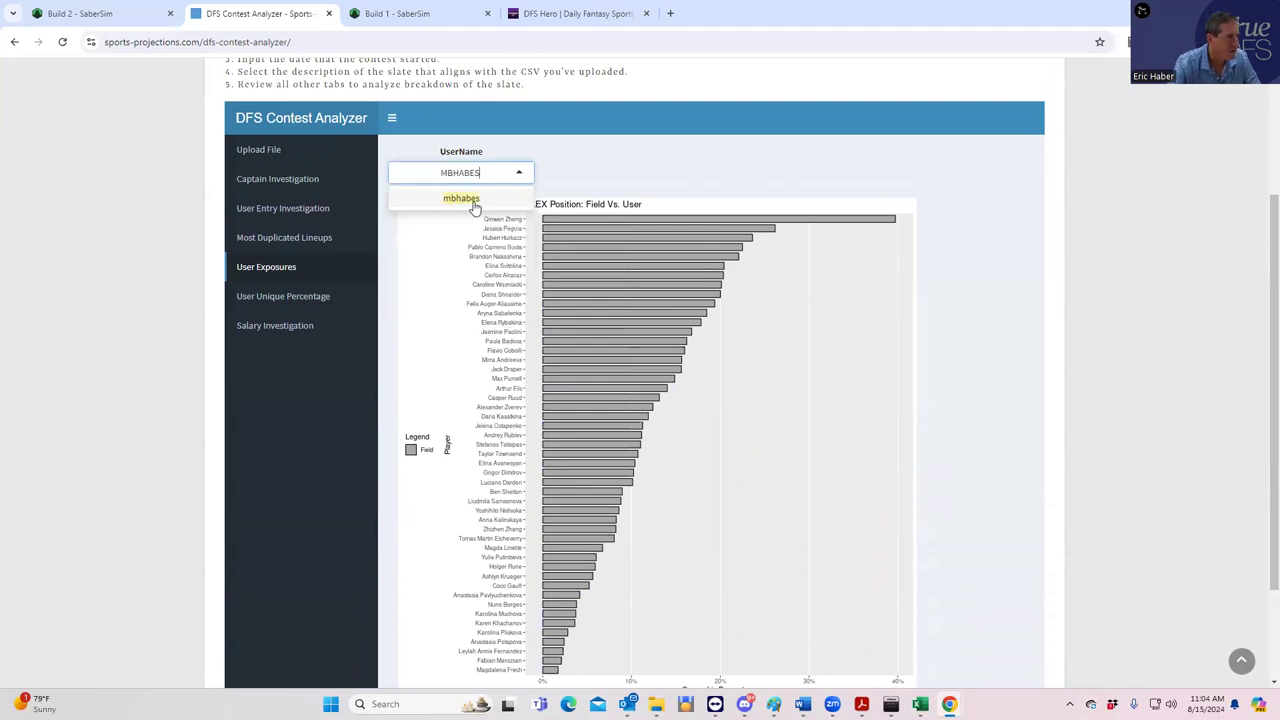
left_click(474, 204)
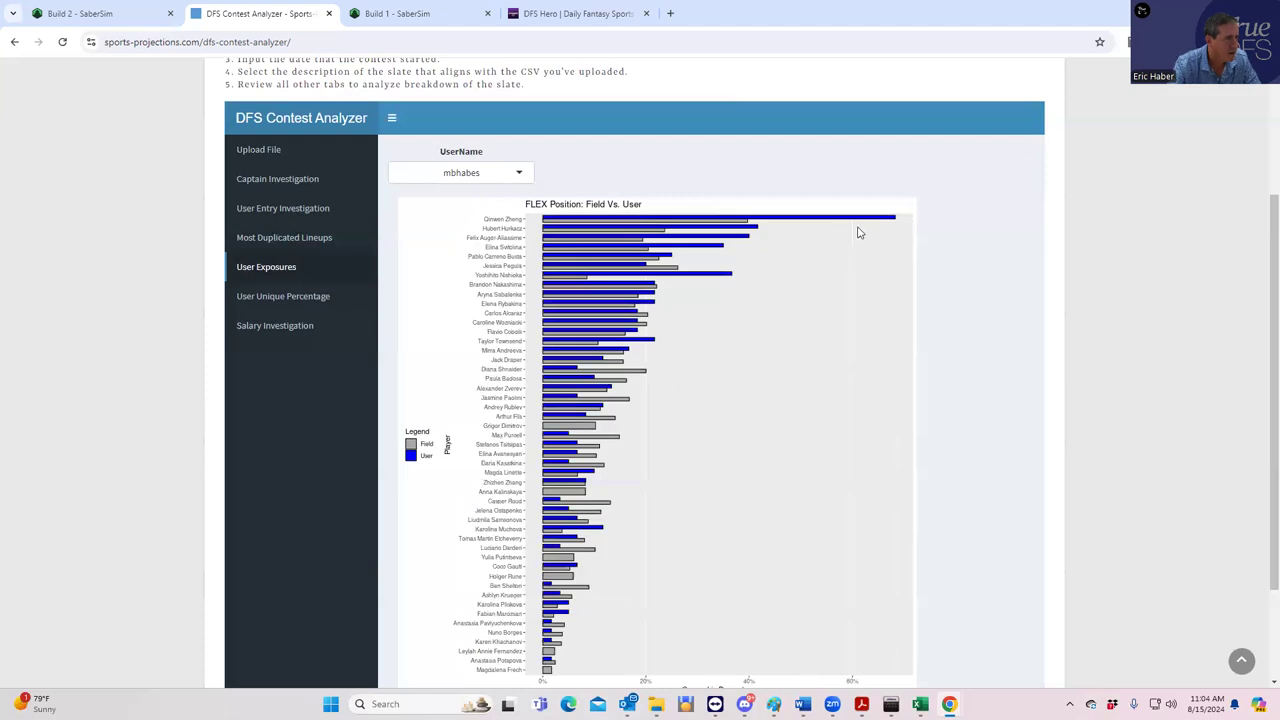
scroll(866, 372, "down", 2)
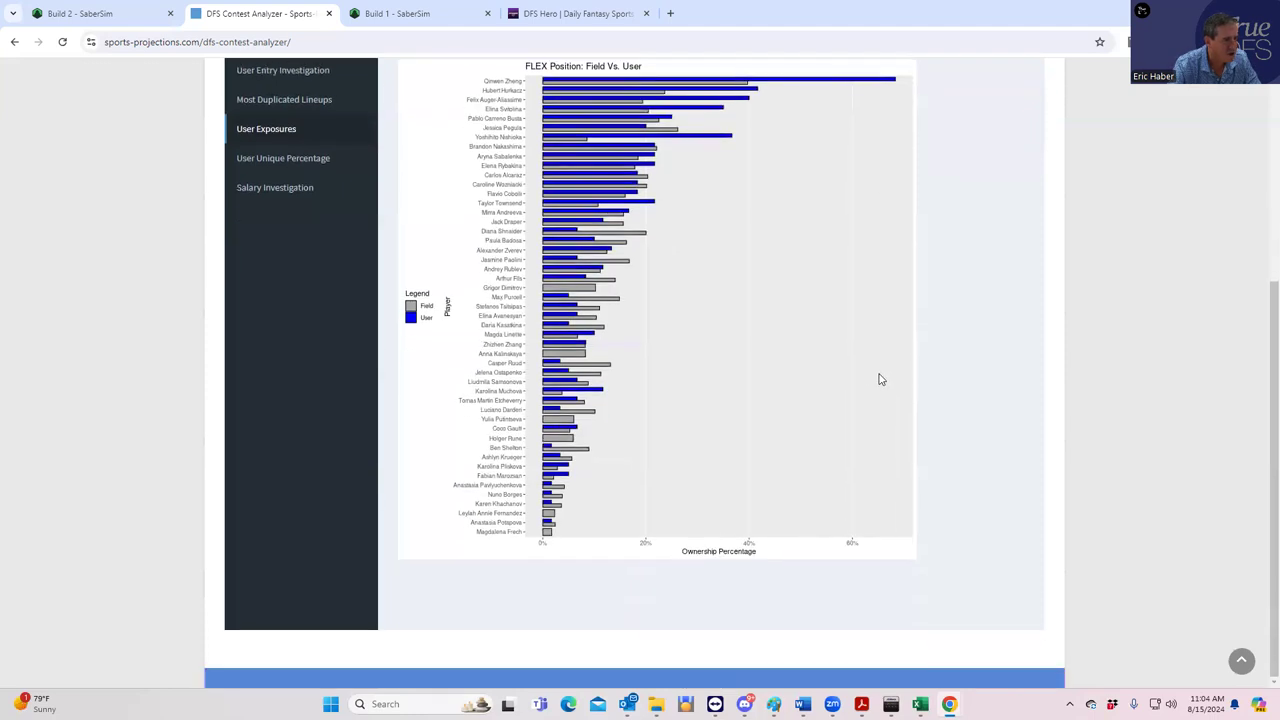
scroll(880, 372, "up", 1)
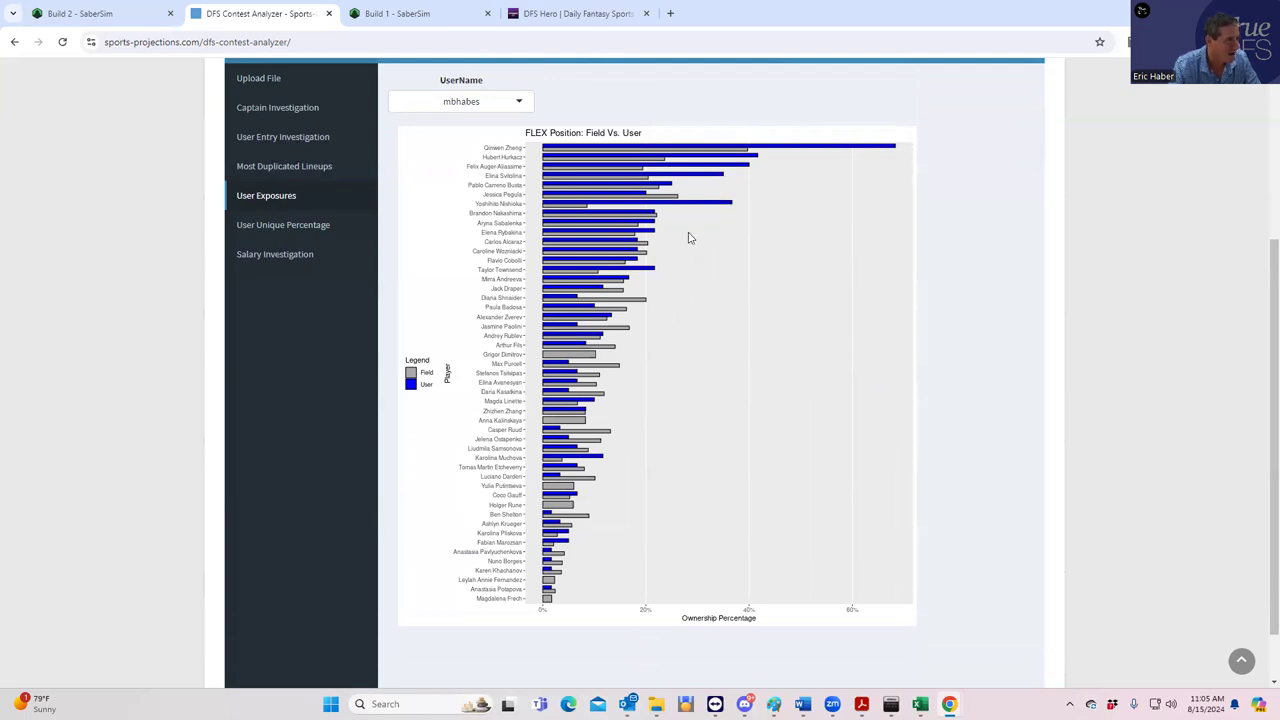
scroll(331, 240, "up", 2)
Step: Filter the User Entry Investigation table by the user's own username to list their lineups
left_click(330, 270)
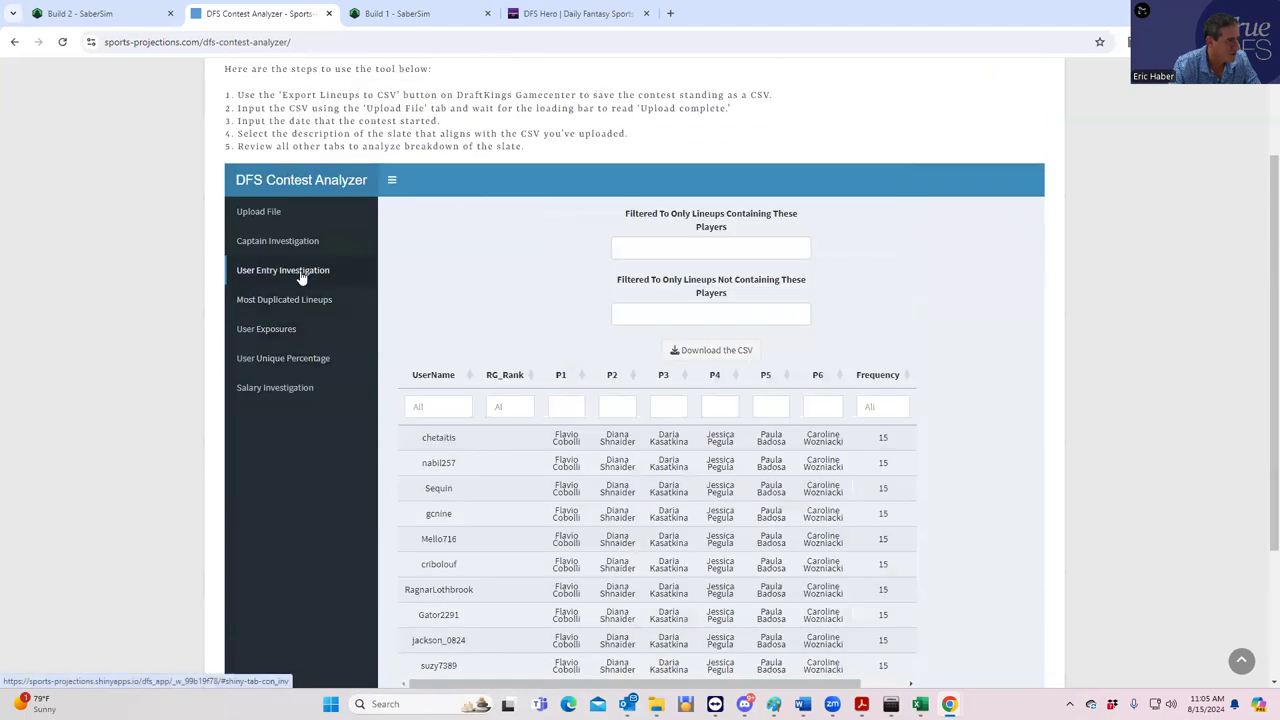
left_click(690, 247)
left_click(446, 409)
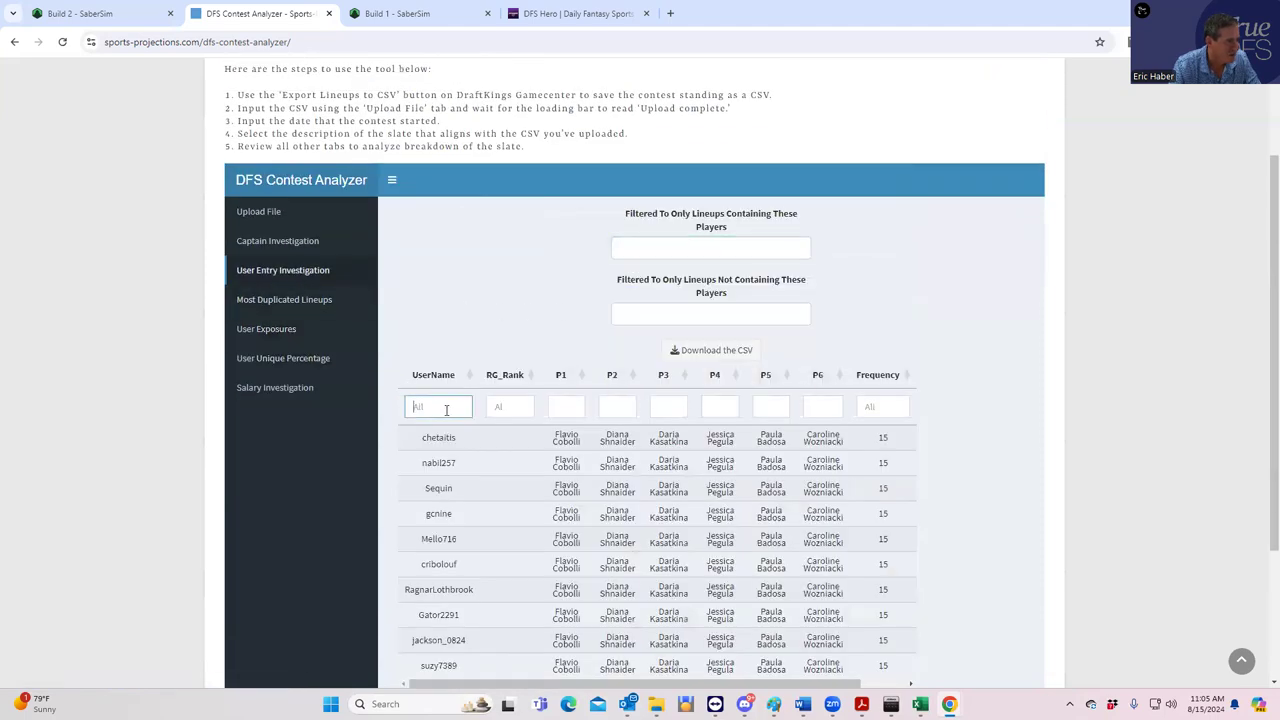
type("ehabe")
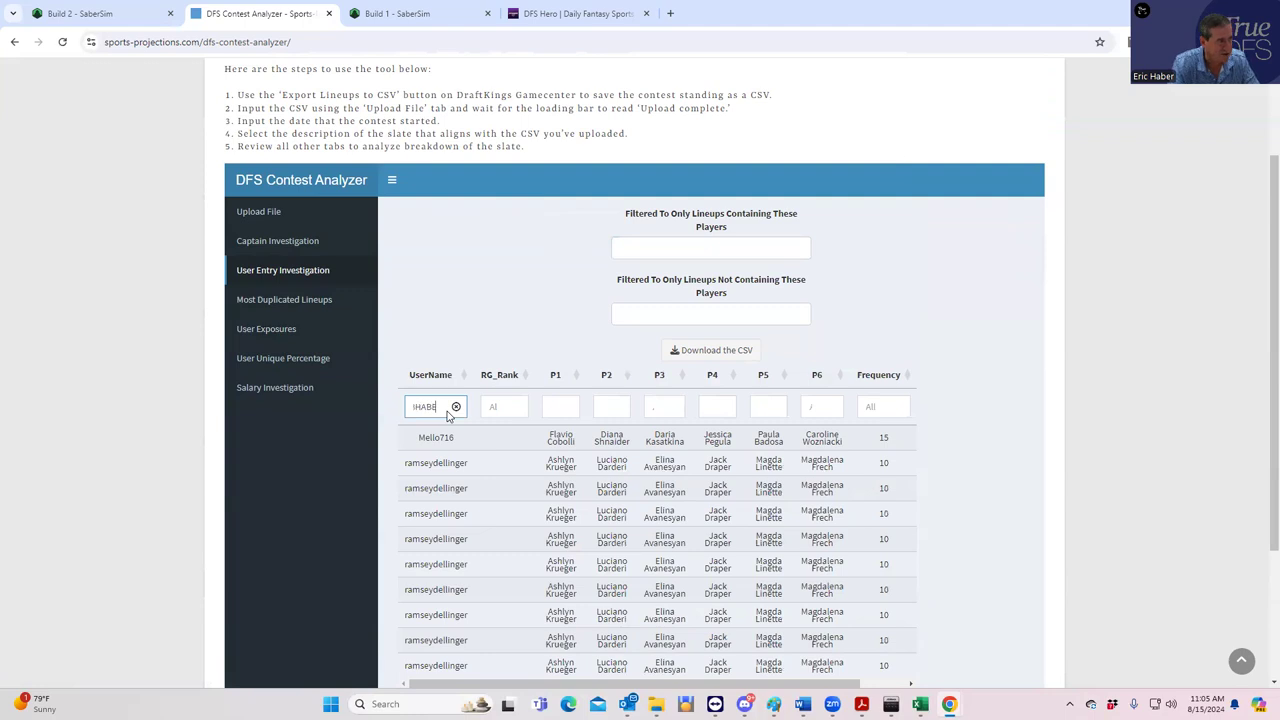
type("s")
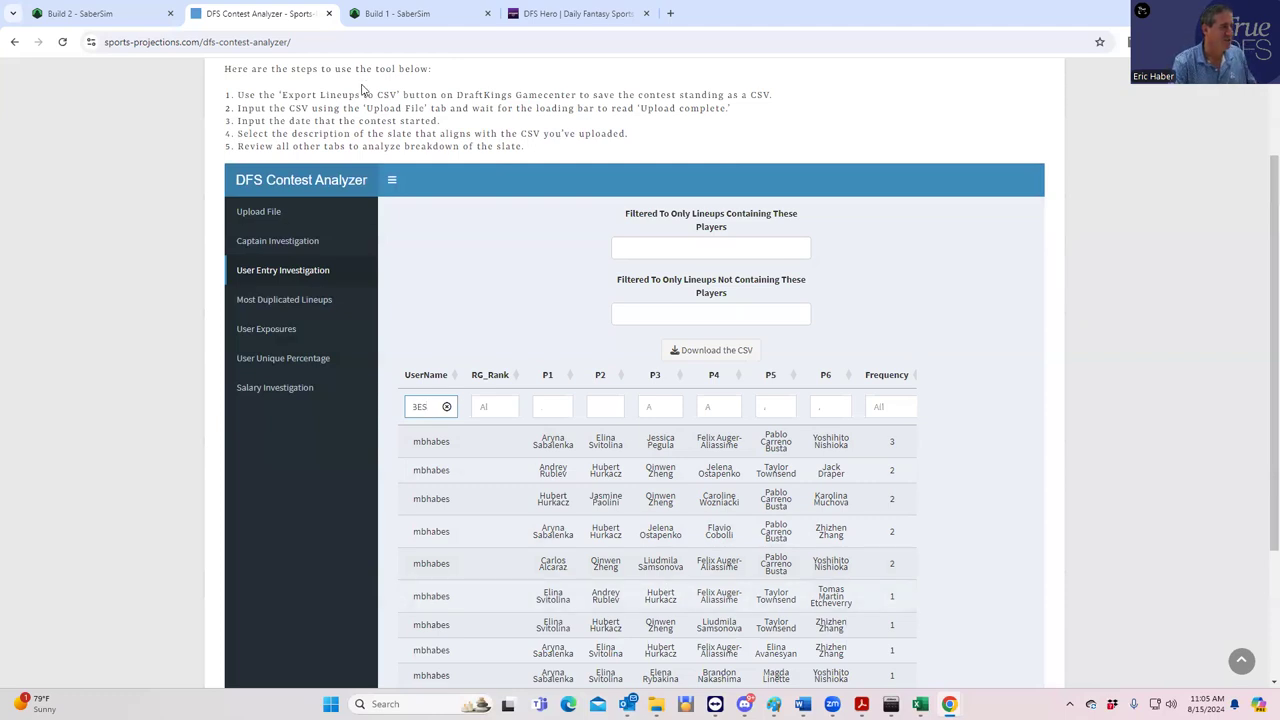
left_click(318, 43)
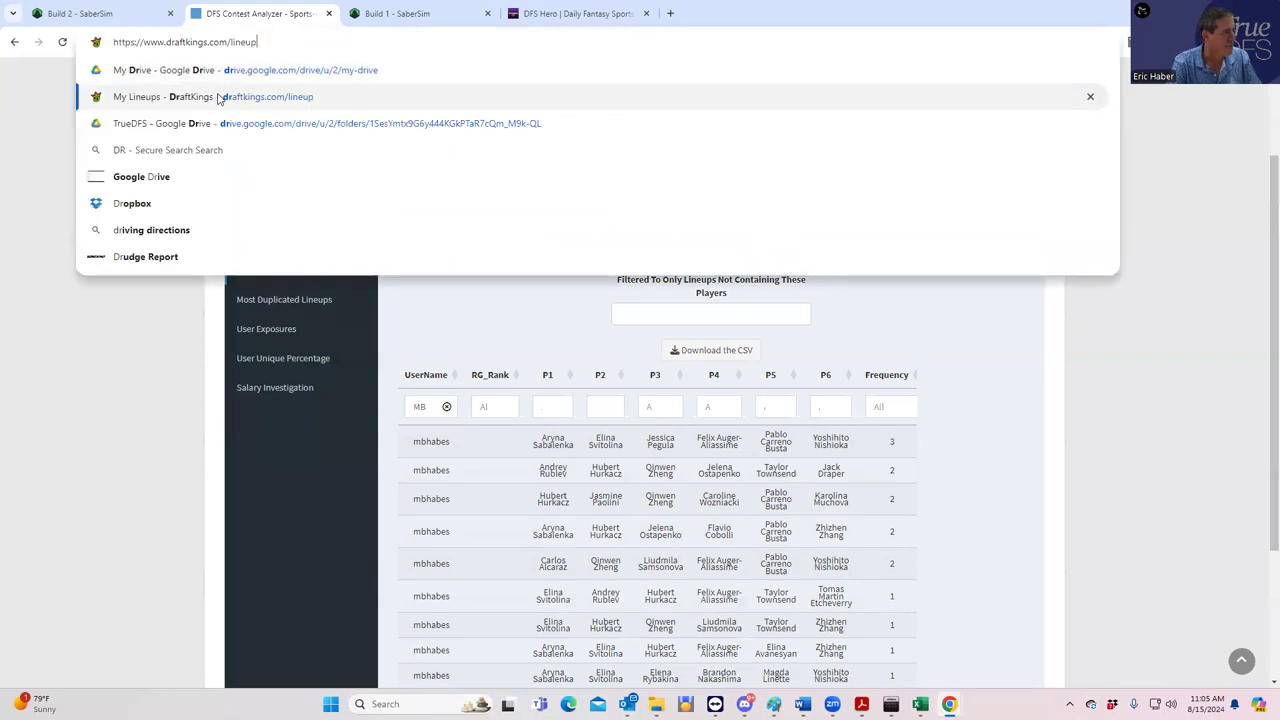
Step: Filter DraftKings live lineups to Qinwen Zheng and open a TEN lineup's contest entries
left_click(220, 97)
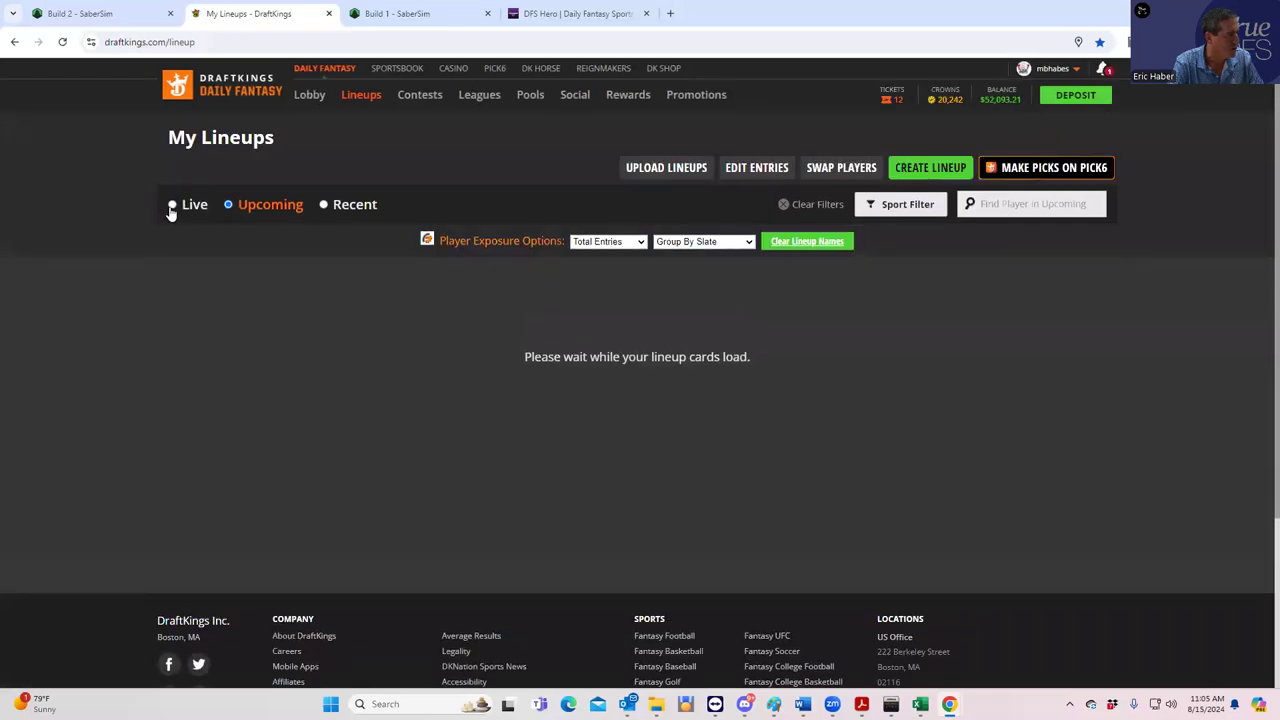
left_click(171, 208)
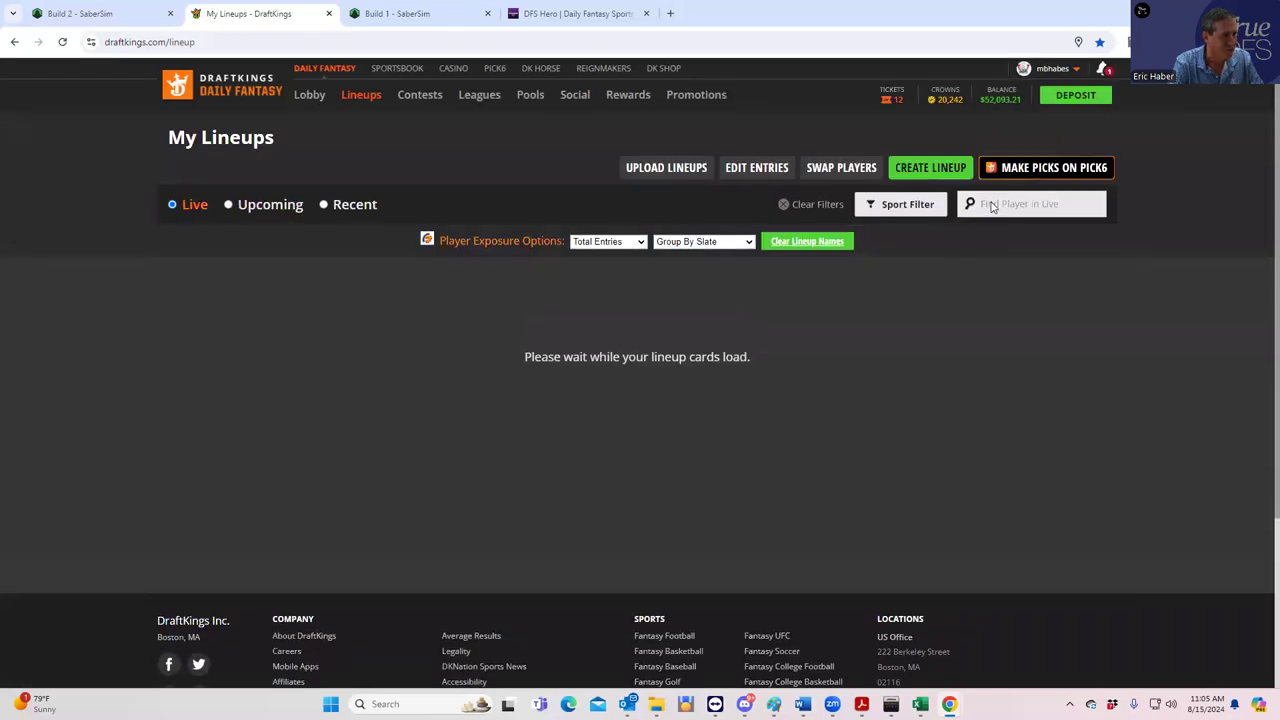
type("Za")
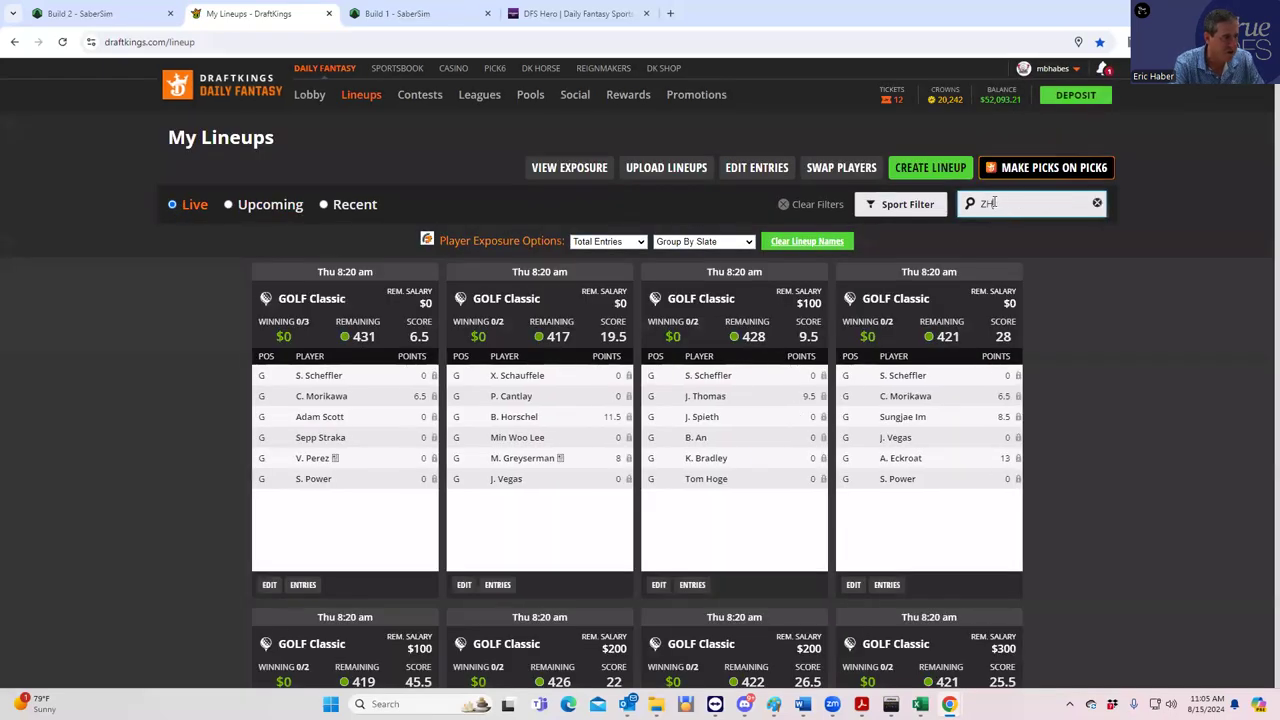
type("EN")
left_click(690, 588)
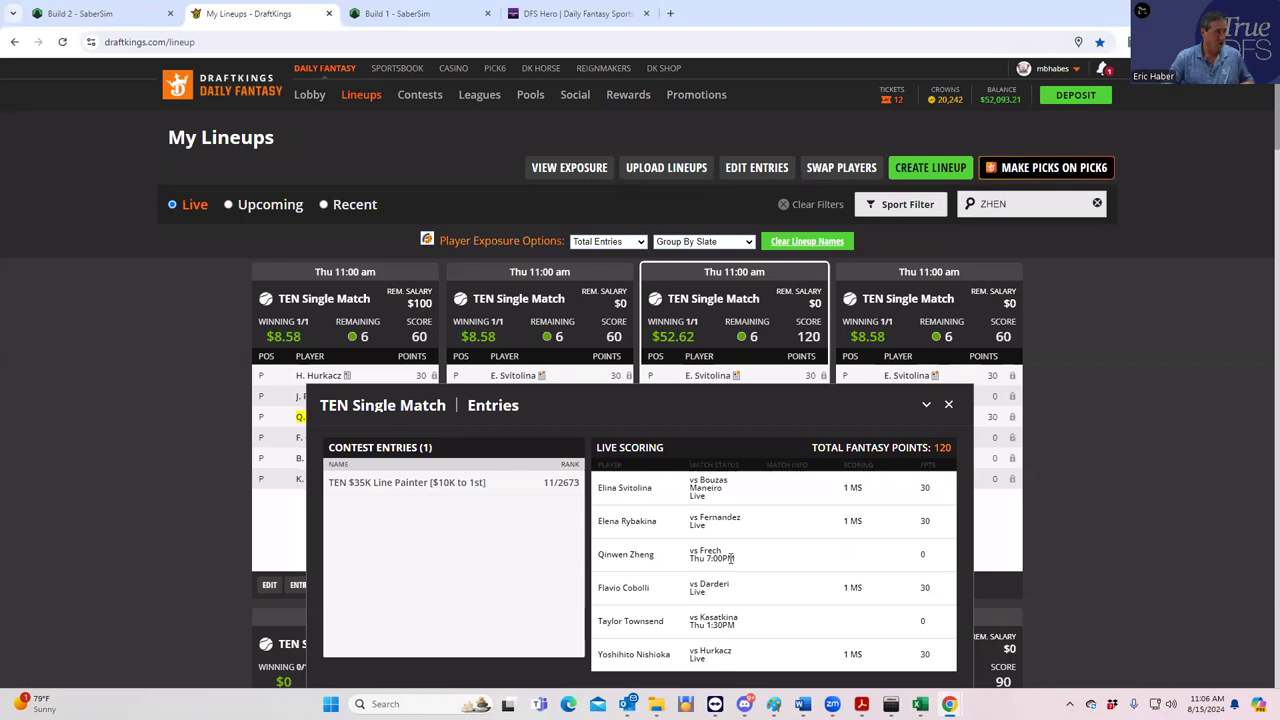
Step: Go to DraftKings Sportsbook and open the WTA Cincinnati tennis odds from the Tennis list
left_click(405, 70)
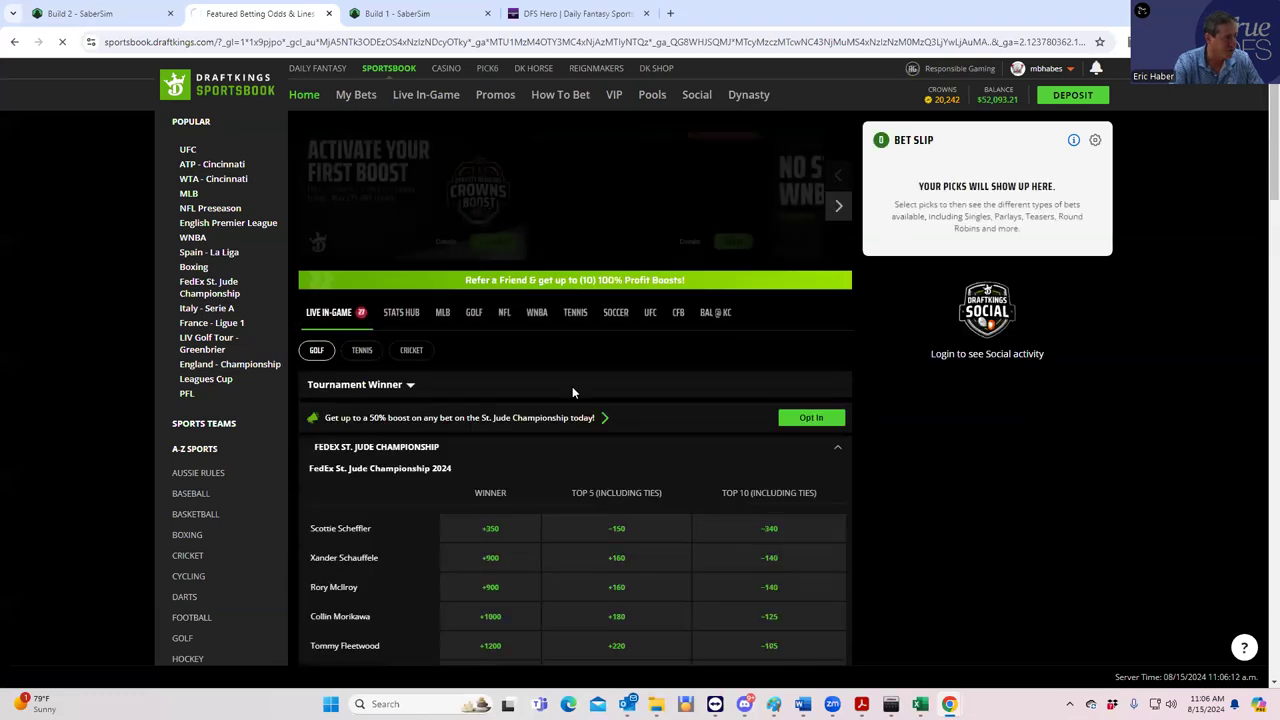
scroll(200, 614, "down", 2)
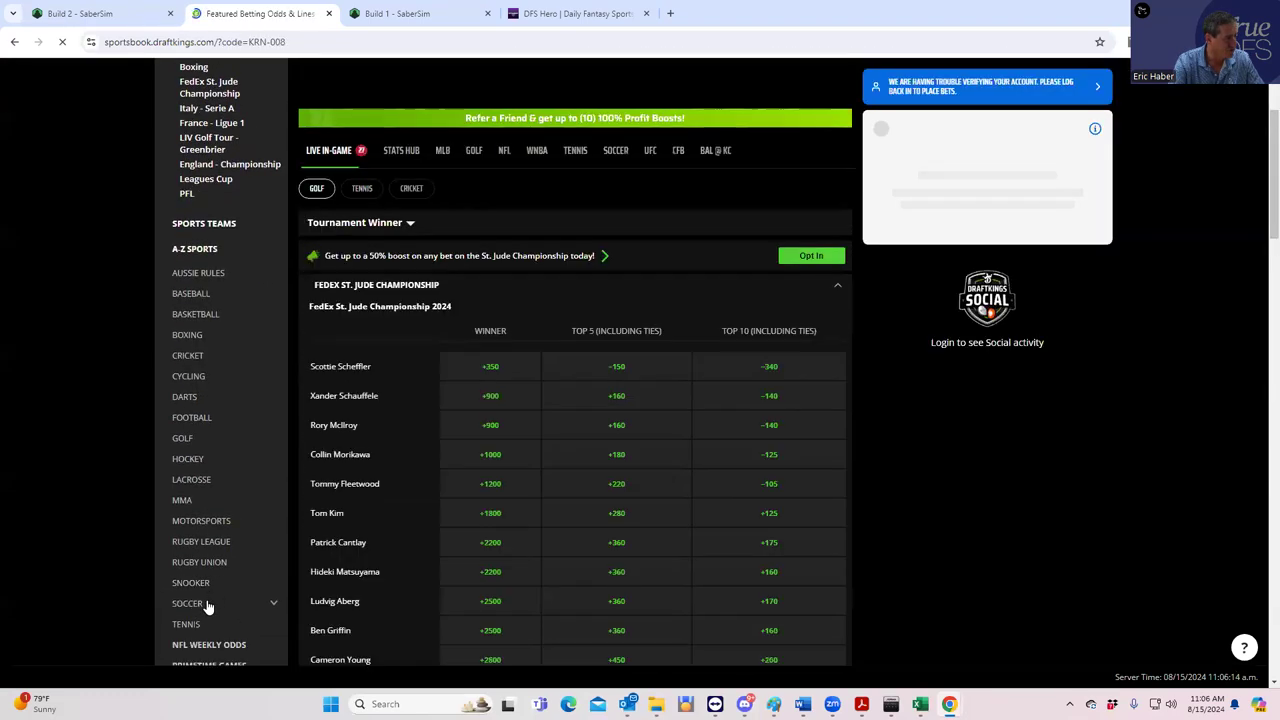
scroll(200, 609, "down", 2)
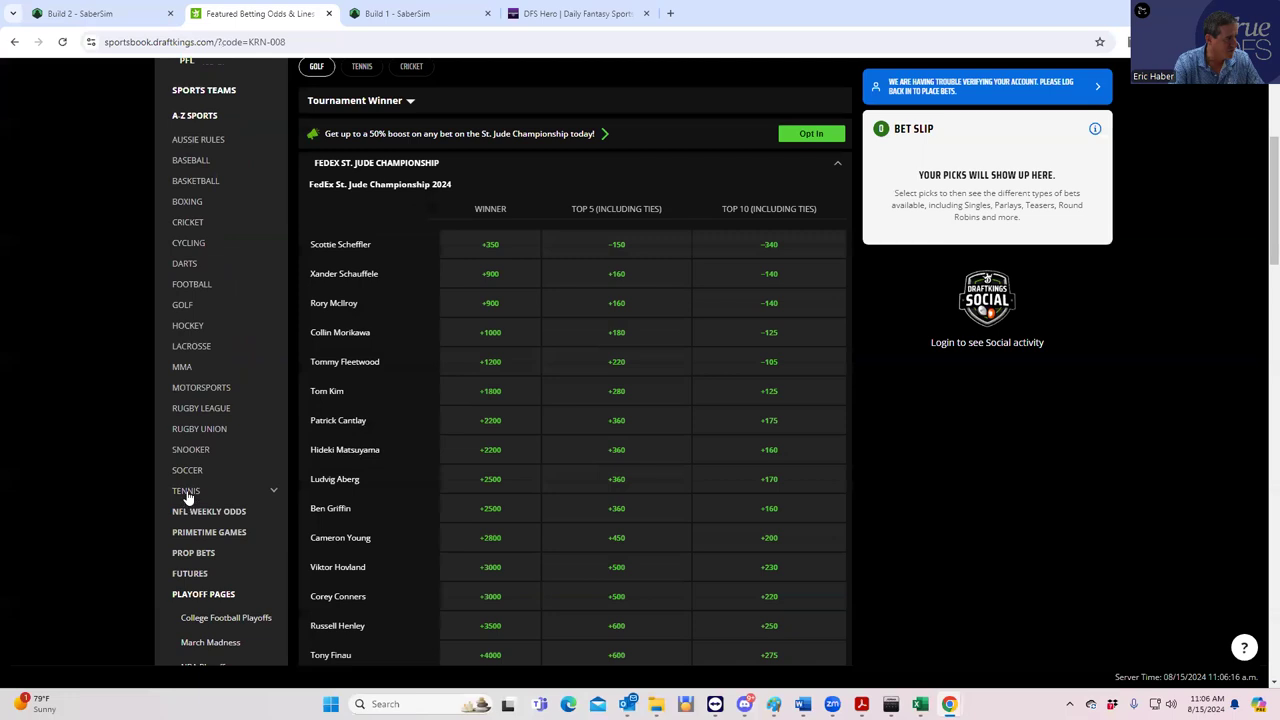
left_click(188, 491)
left_click(207, 534)
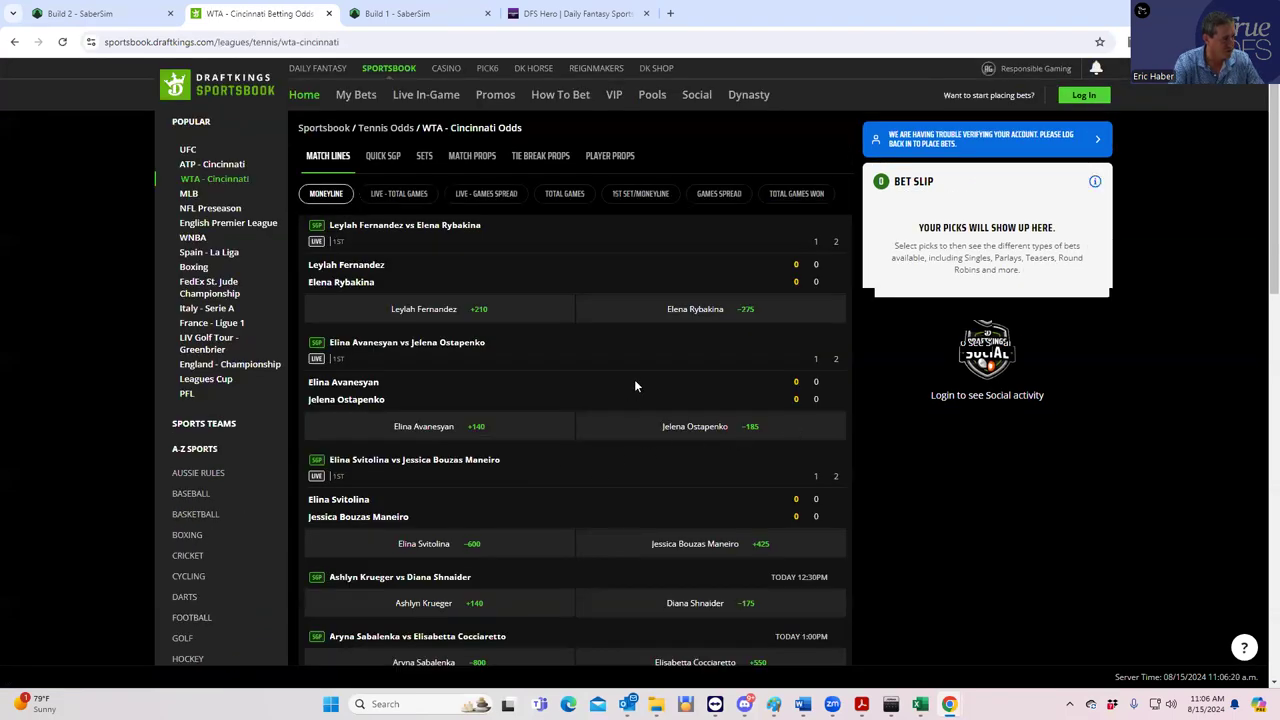
Step: Open the Qinwen Zheng vs Magdalena Frech odds page (Zheng -475, Frech +350)
scroll(640, 380, "down", 3)
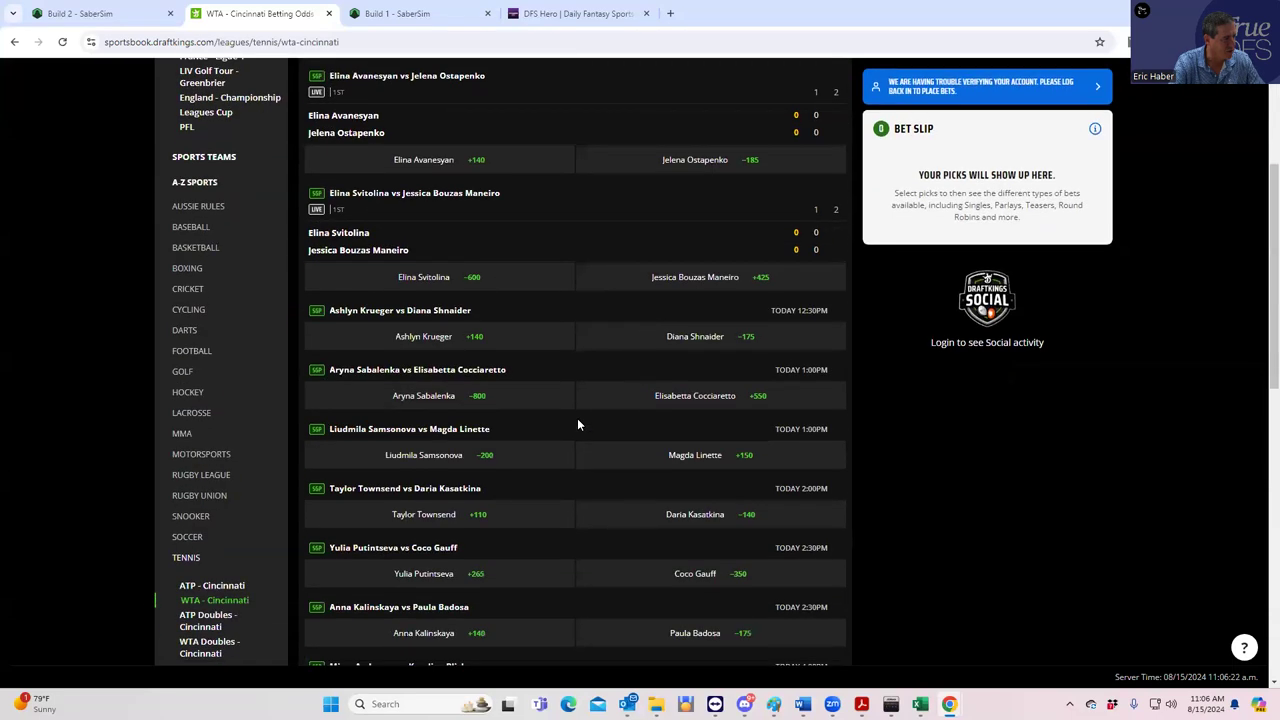
scroll(585, 420, "down", 3)
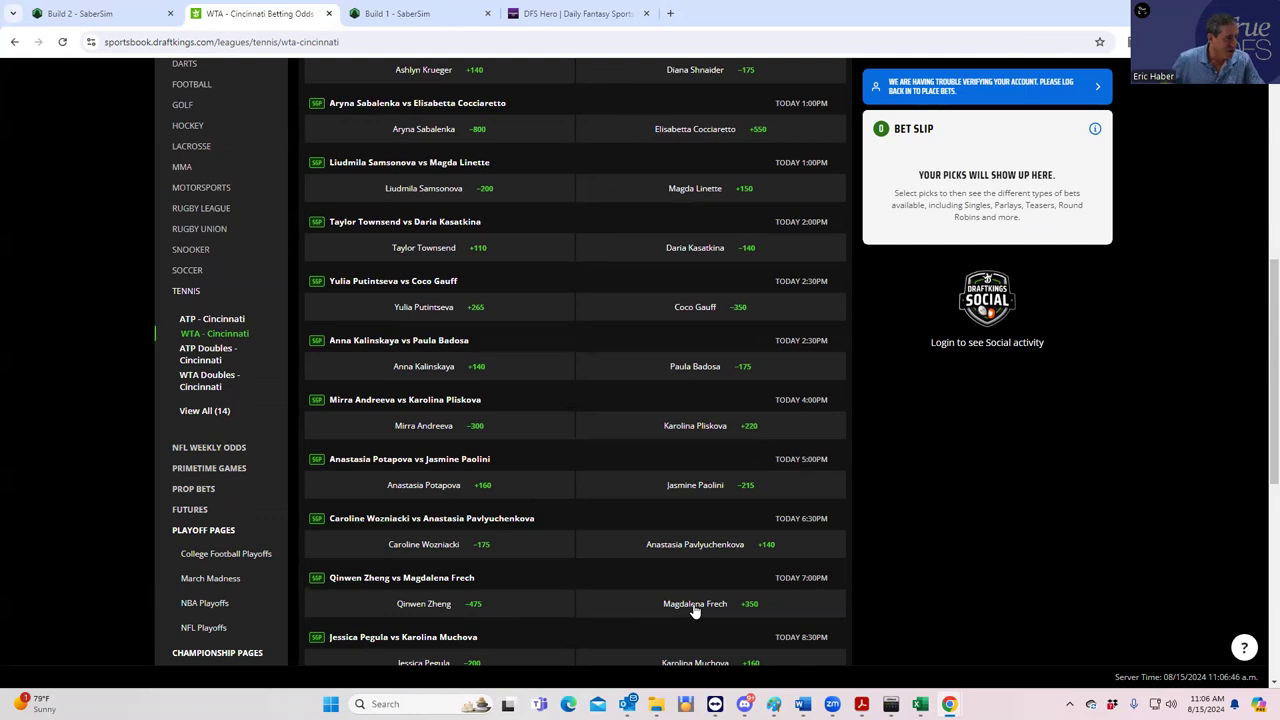
left_click(449, 578)
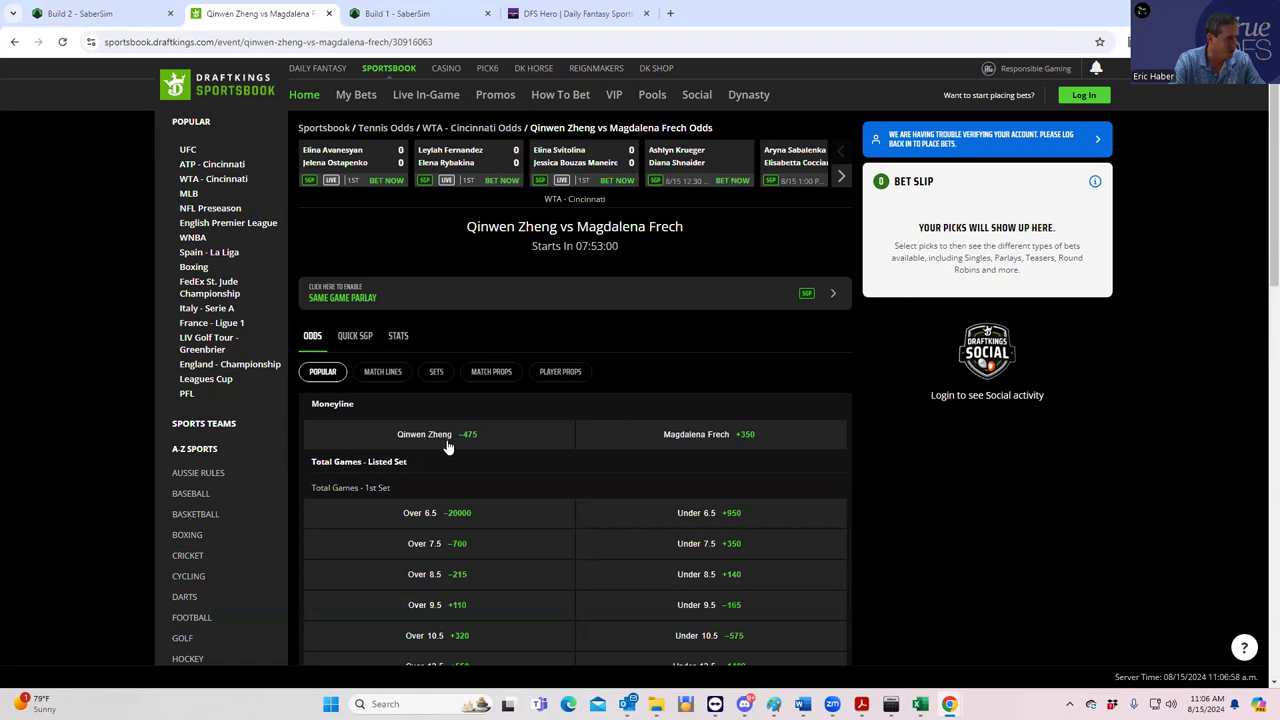
Step: Show Zheng vs Frech match lines: total games 20.5 at -120 and first-set moneyline
left_click(494, 373)
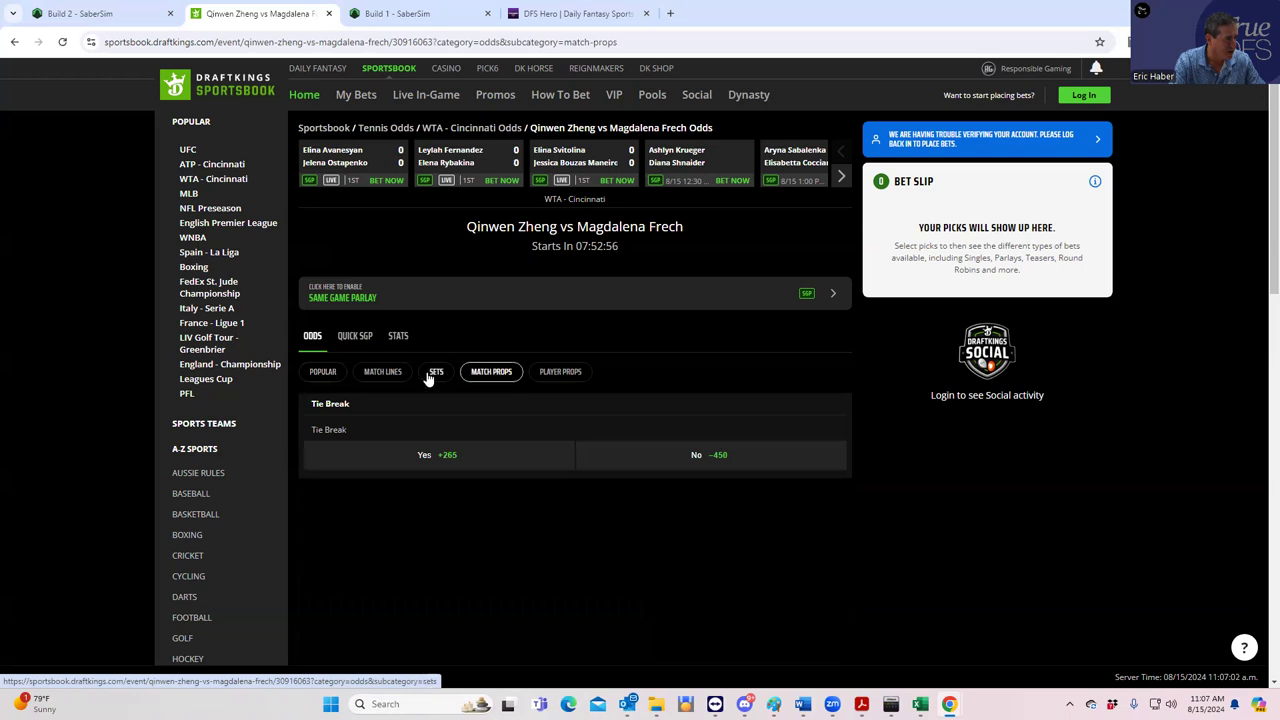
left_click(381, 375)
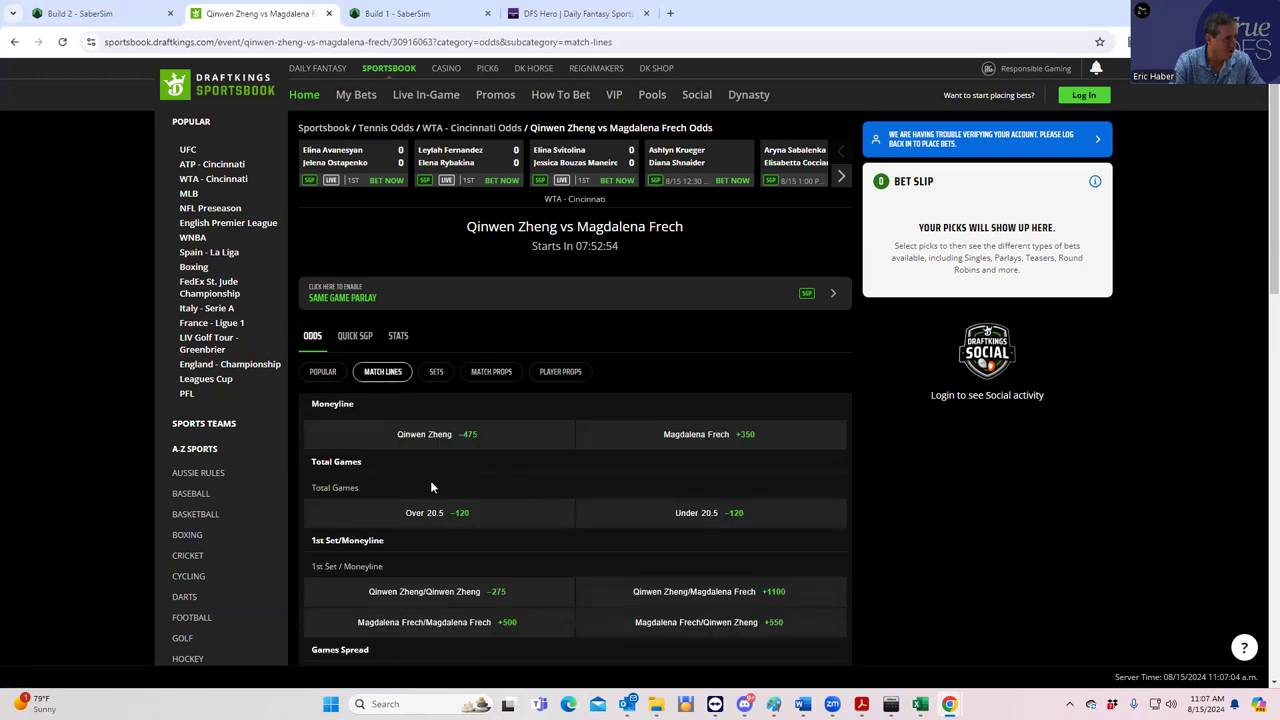